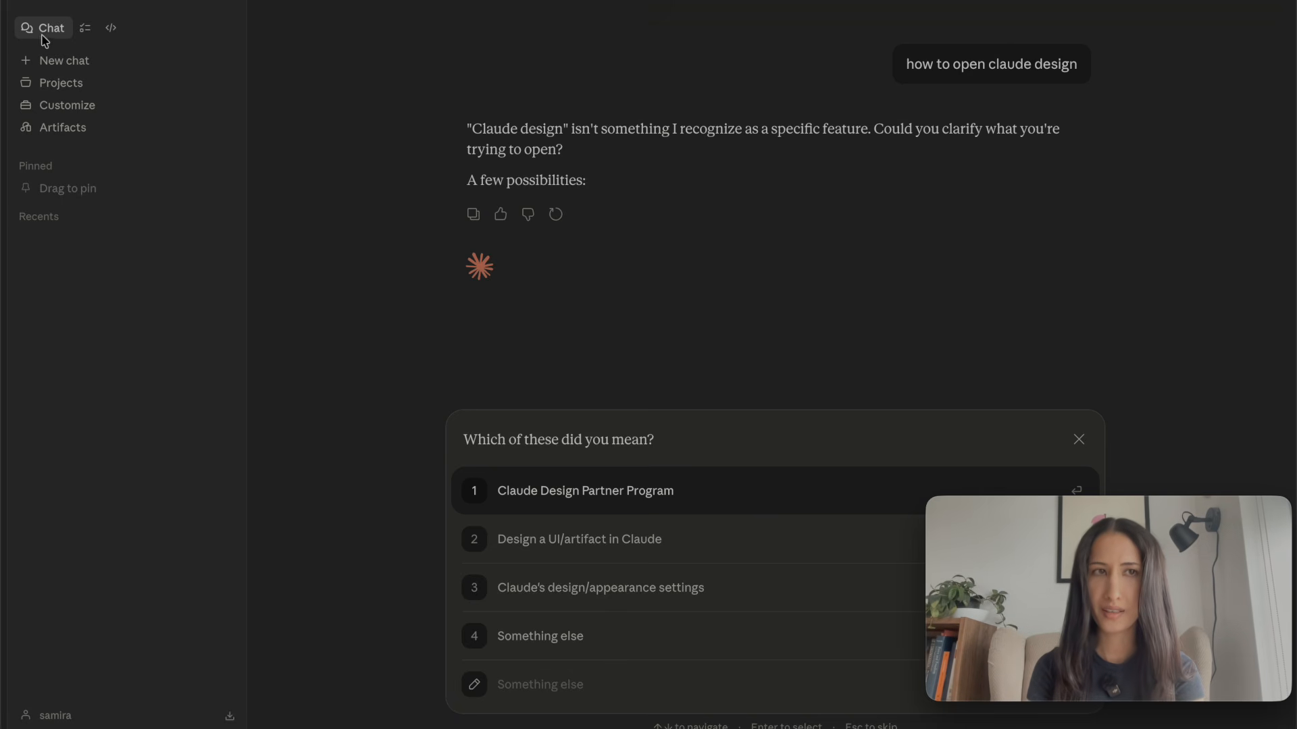
- Look through the Cowork, Code and Chat areas, then switch to Chrome at claude.ai/design
click(85, 27)
click(122, 30)
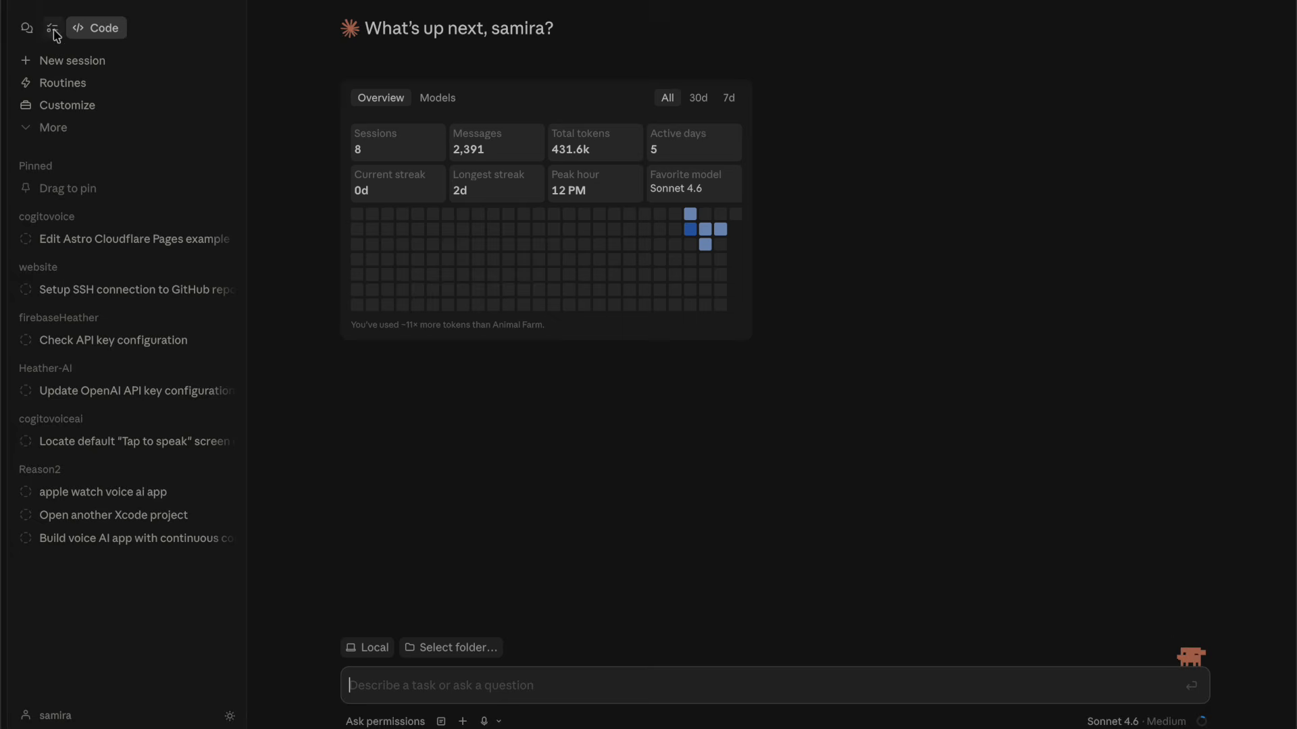
click(27, 27)
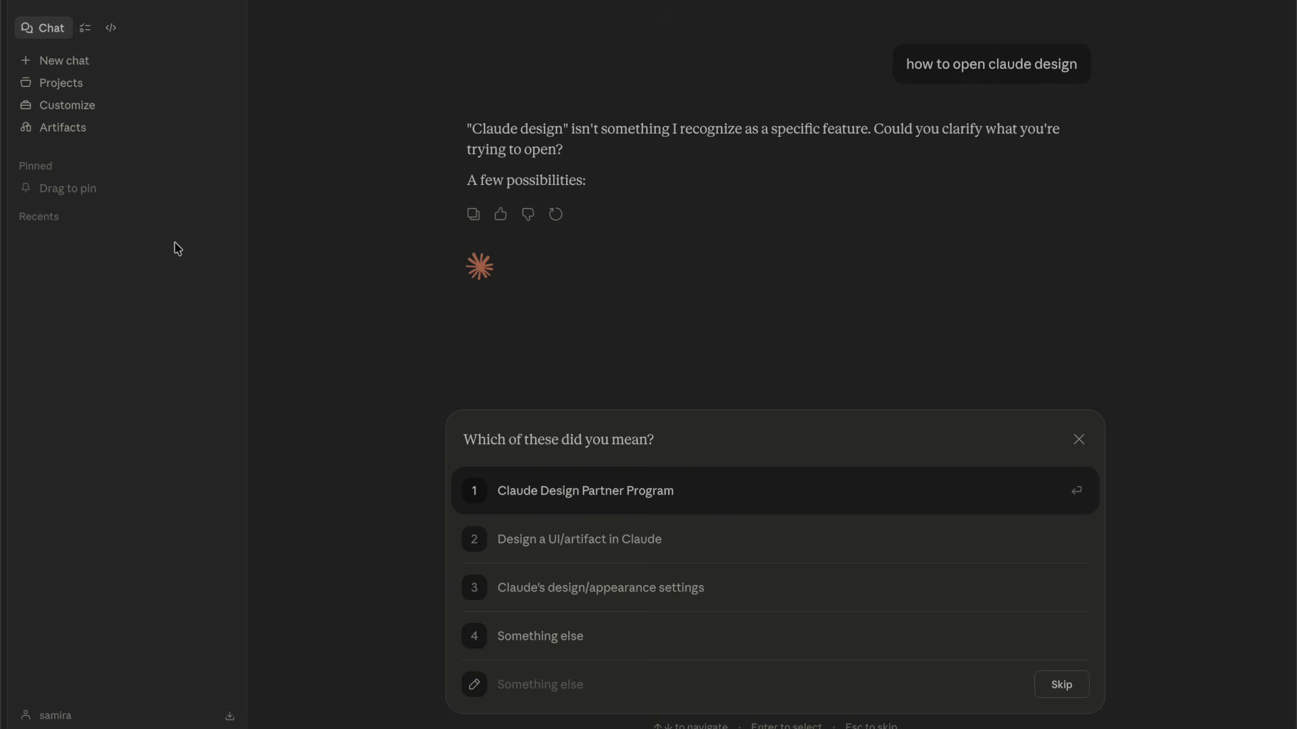
key(super+Tab)
key(super+Tab)
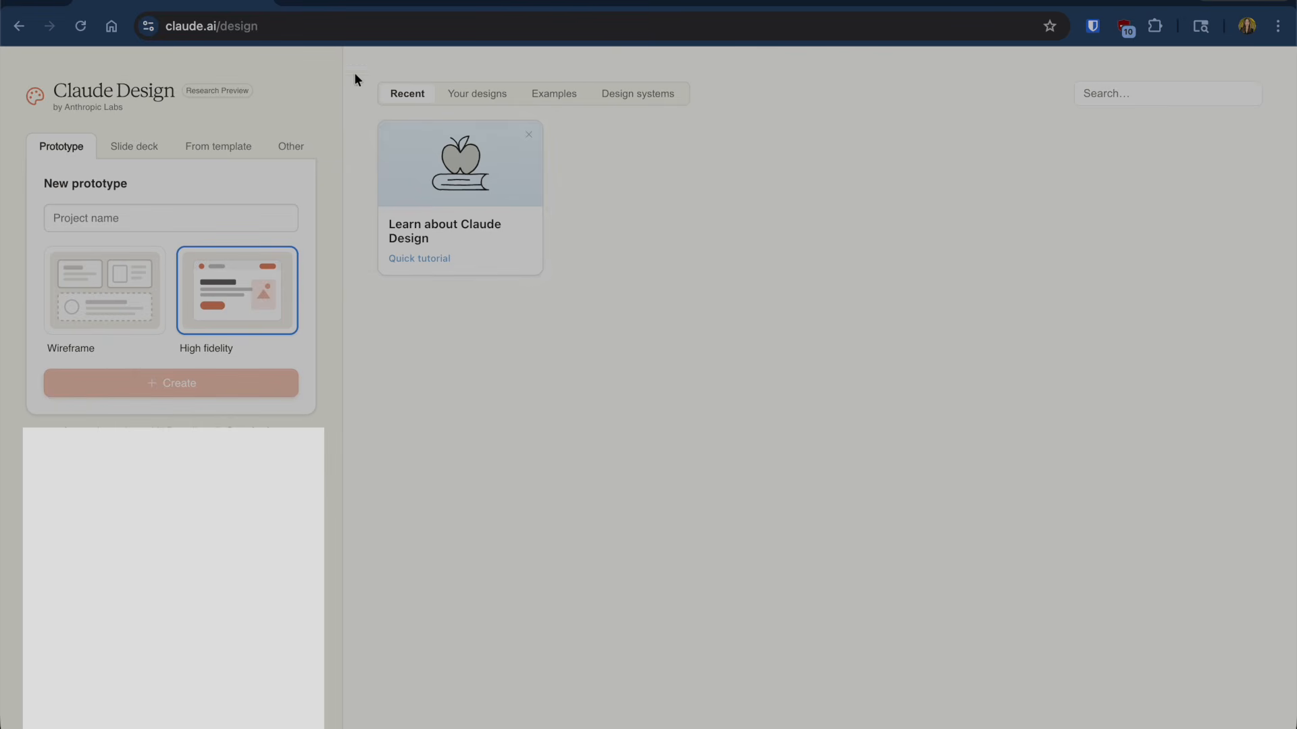
click(292, 29)
triple_click(291, 27)
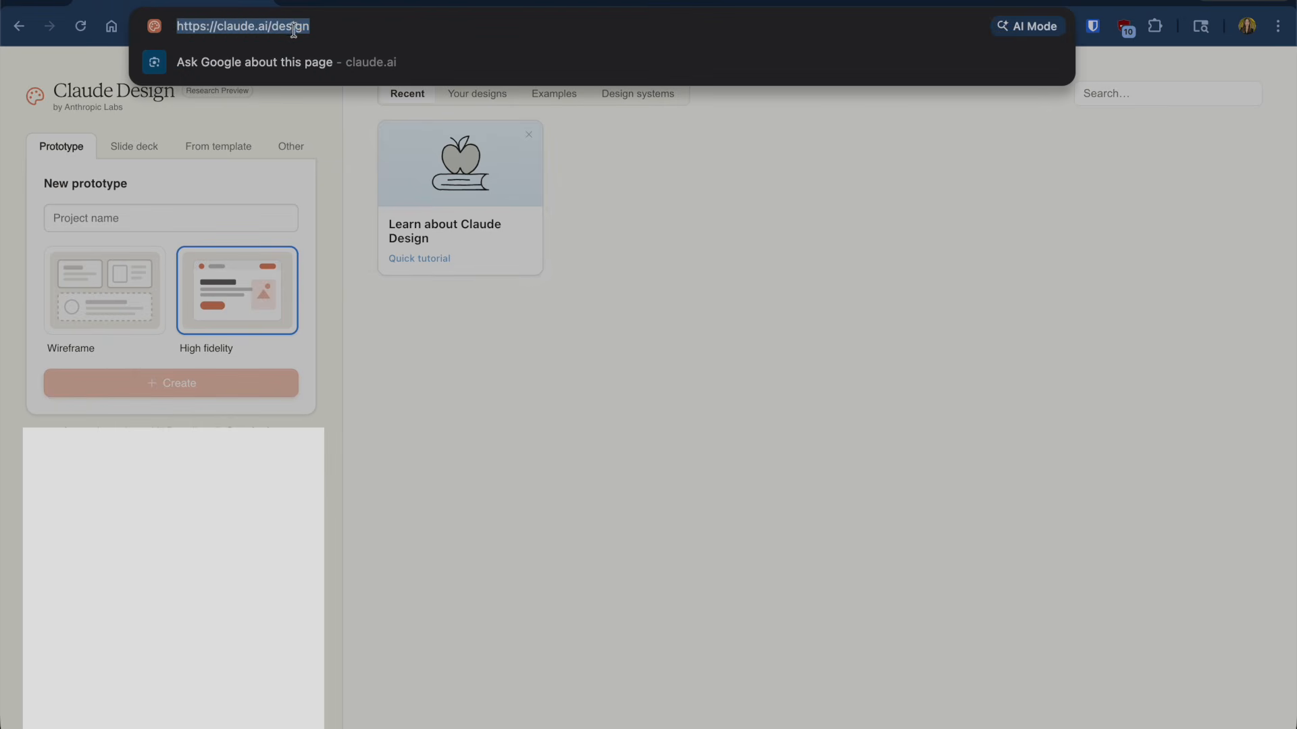
click(564, 376)
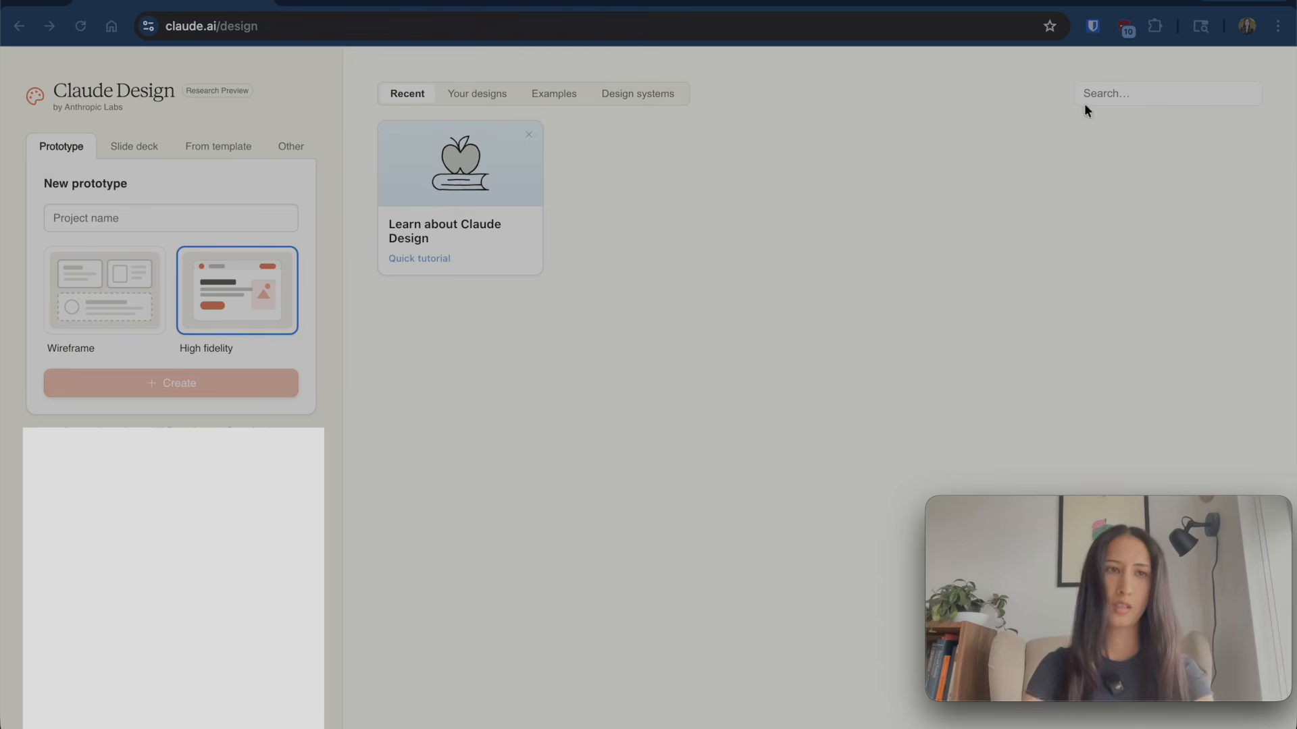
- Start naming the new prototype project 'cog' in the project name field
click(137, 221)
text(cogito)
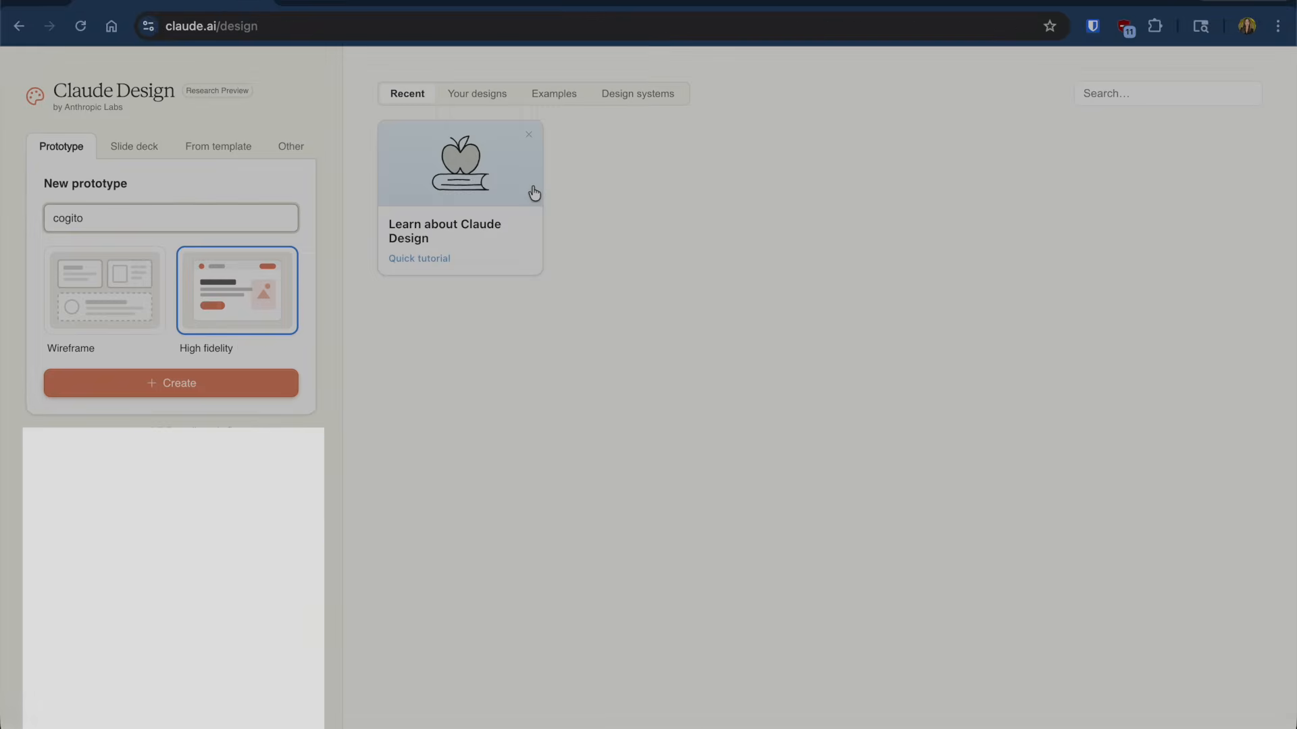
- Create the high-fidelity prototype project named 'cogito'
key(super+Tab)
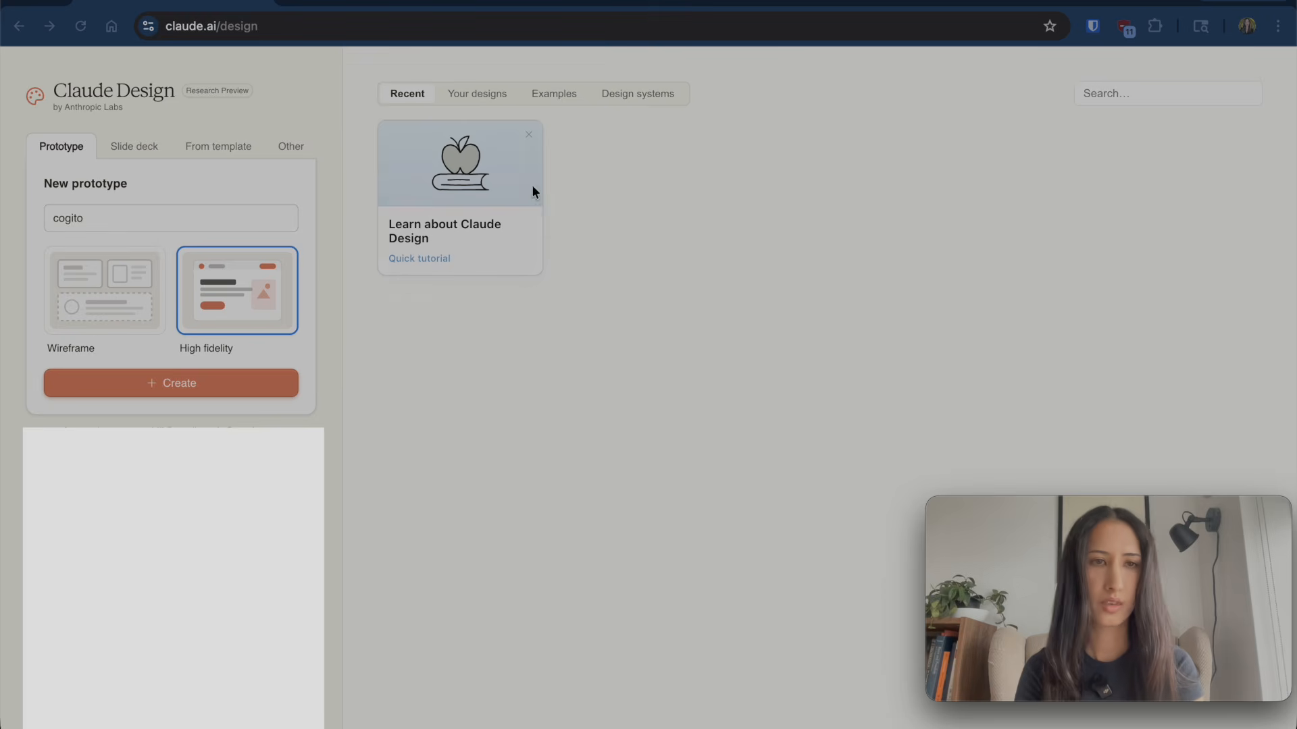
click(235, 311)
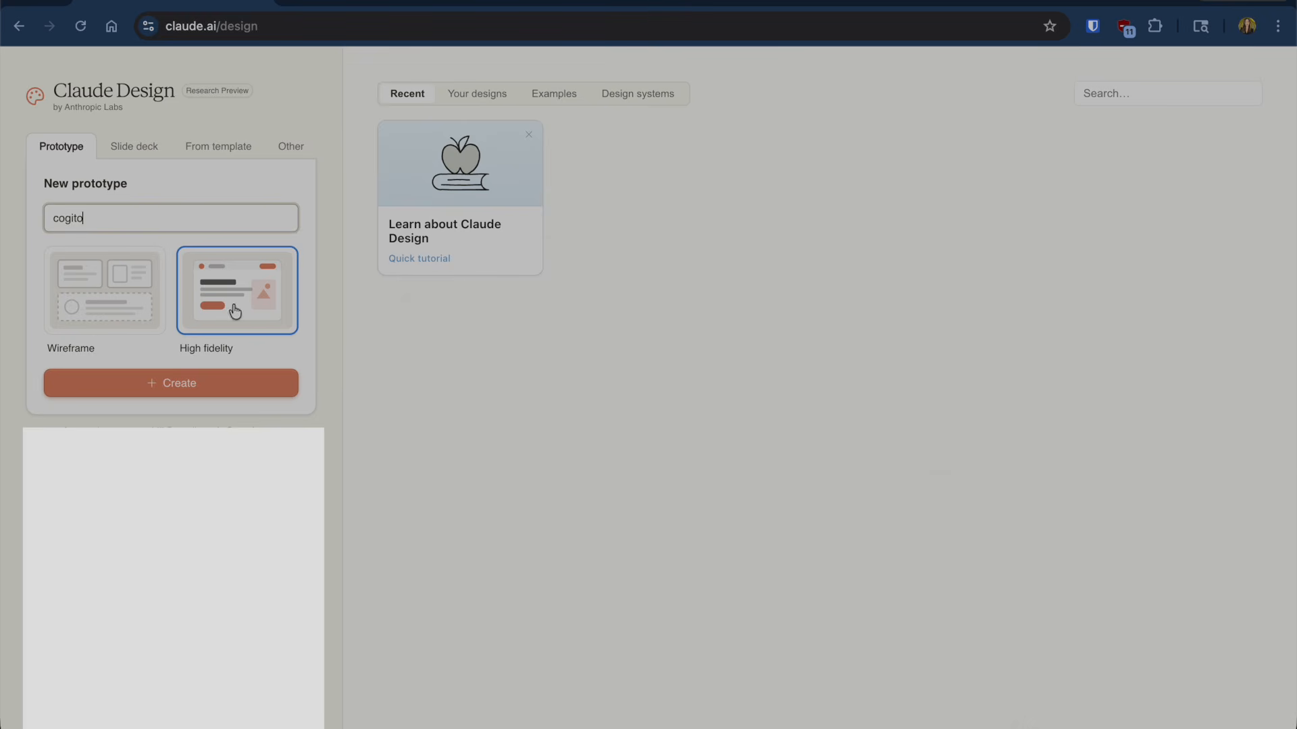
click(174, 389)
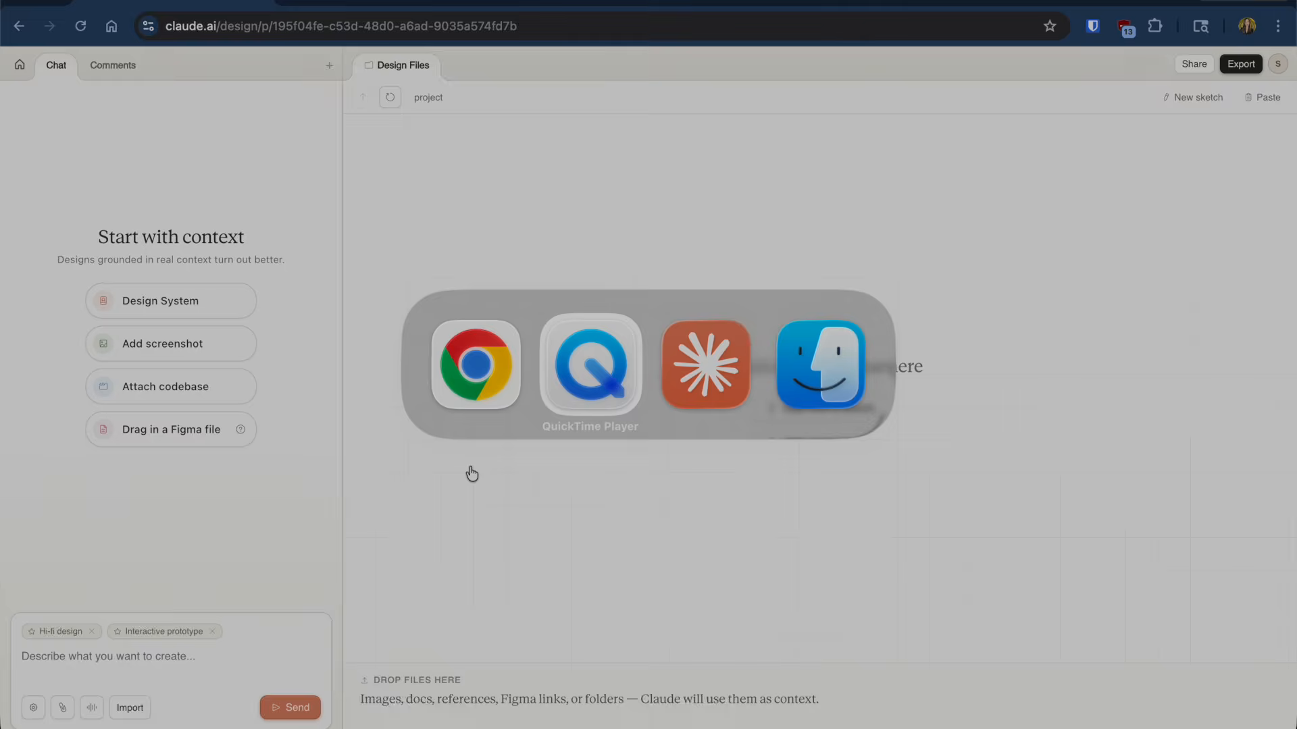
key(super+Tab)
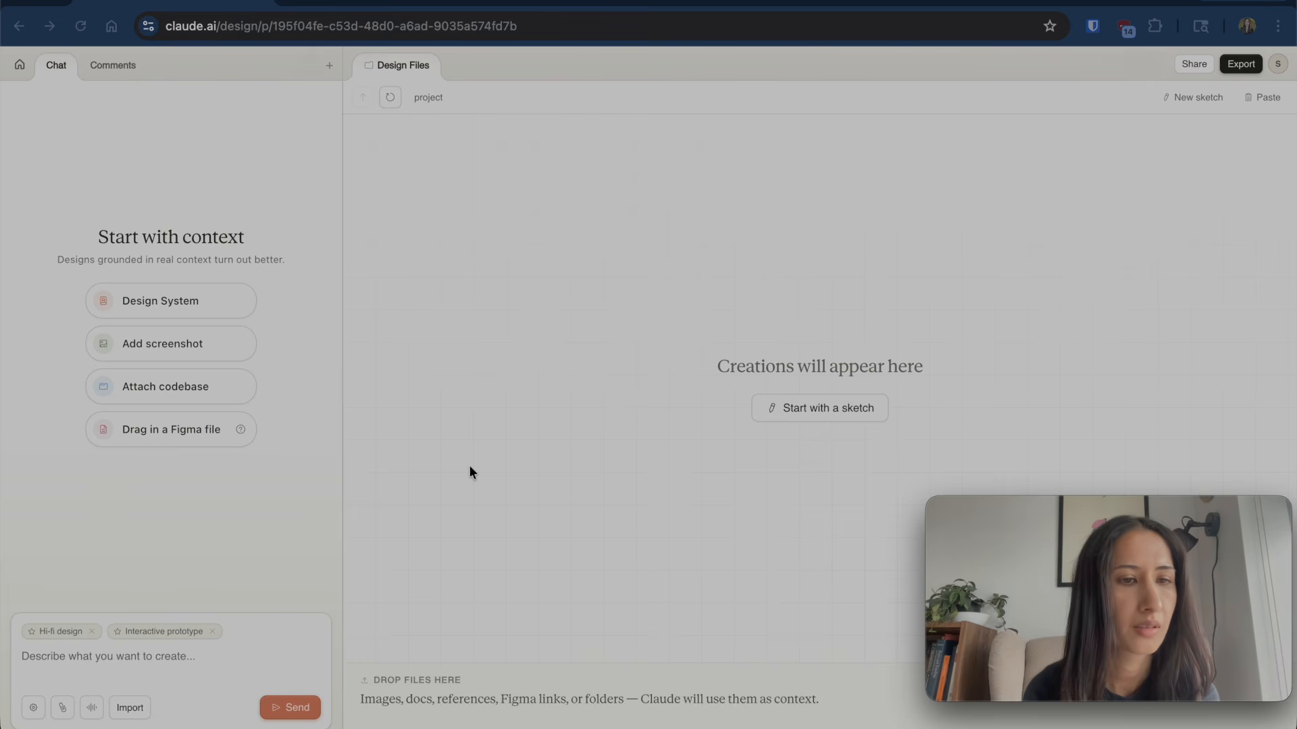
- Send a request for a 'Cogito' landing page with a lorem-ipsum manifesto, email CTA and prototype section
click(27, 658)
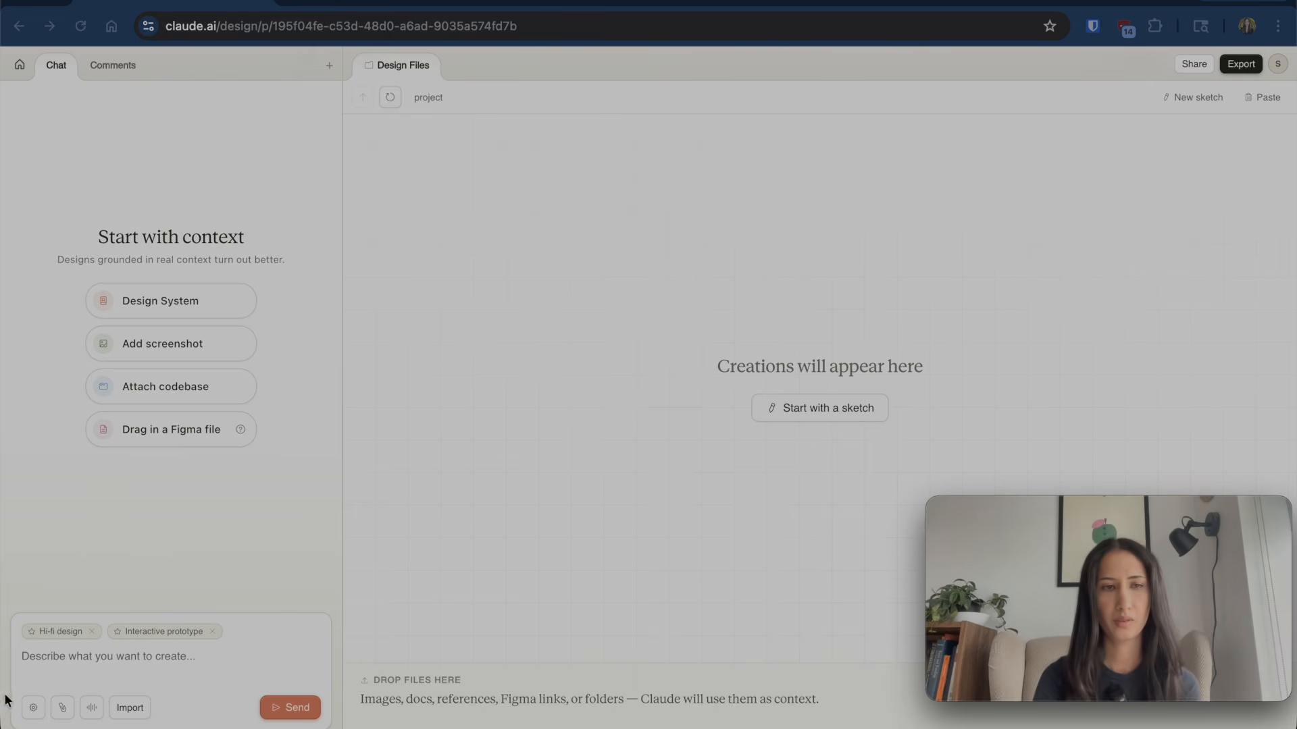
text(I want to creat)
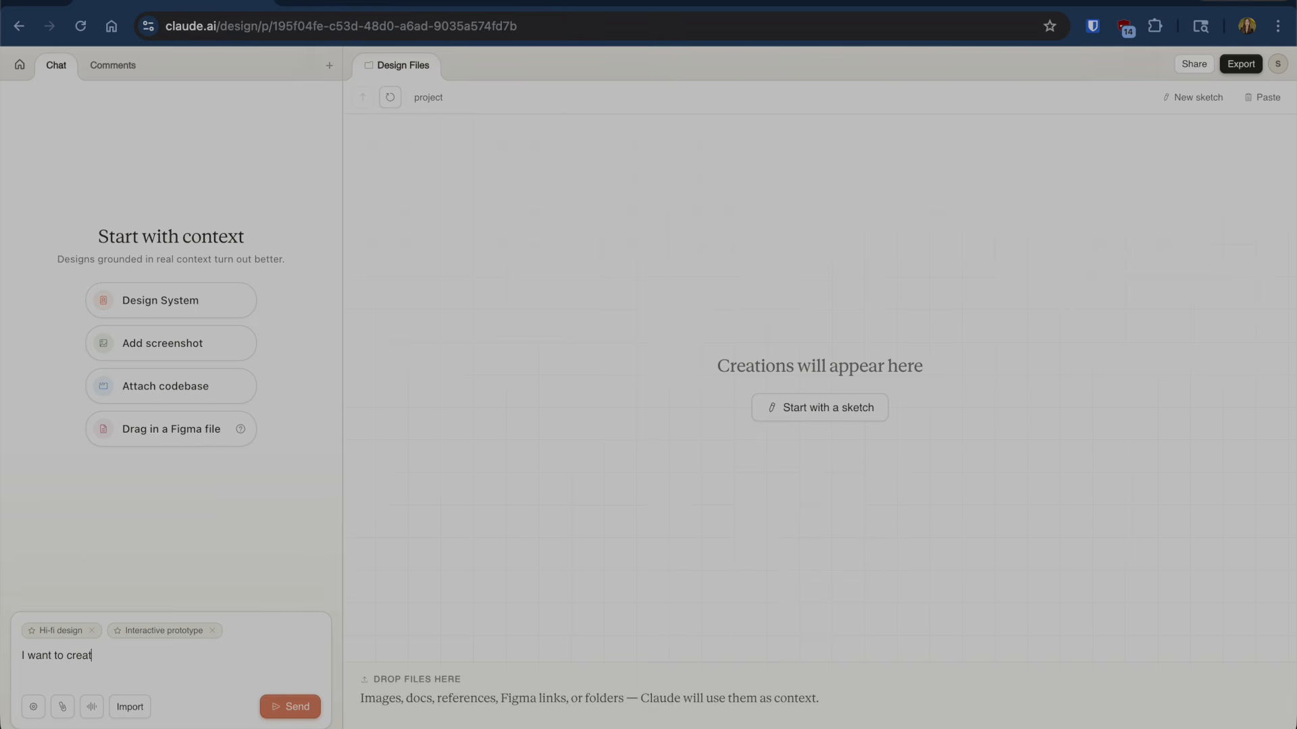
text(e a landing page for my app called)
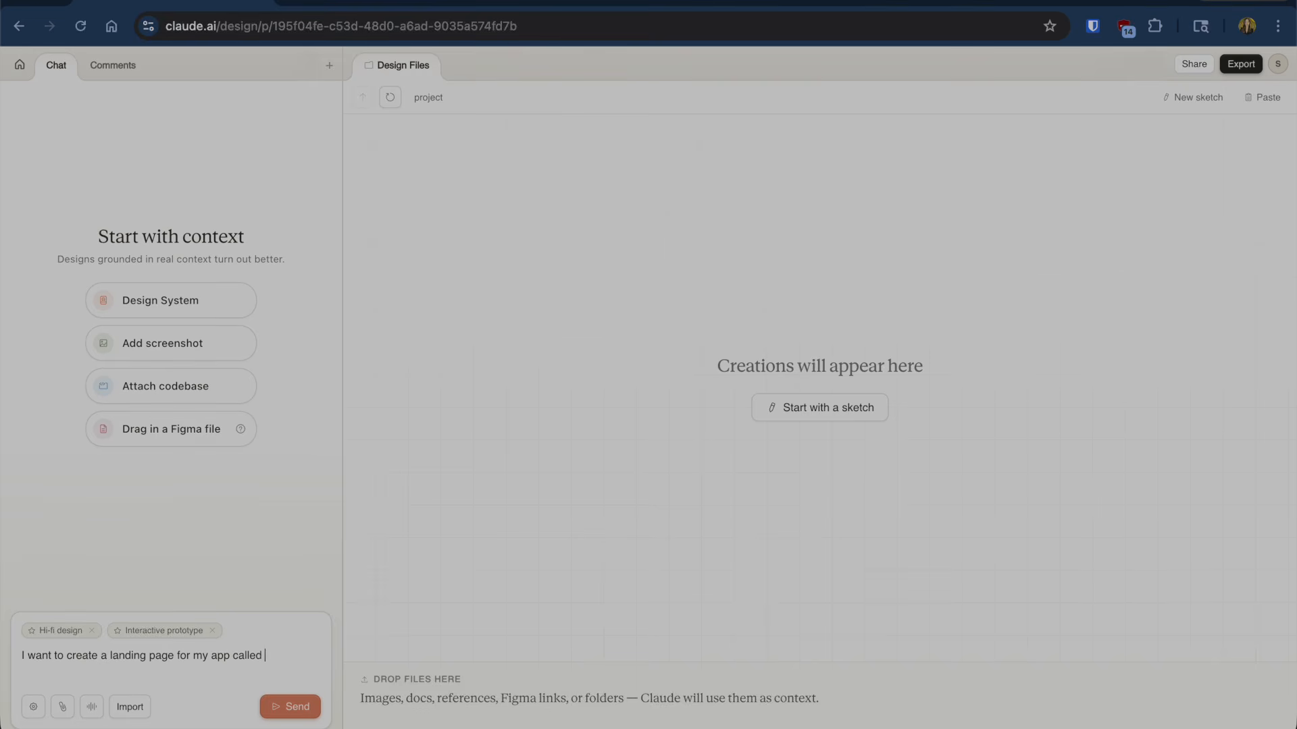
text( "Cogito)
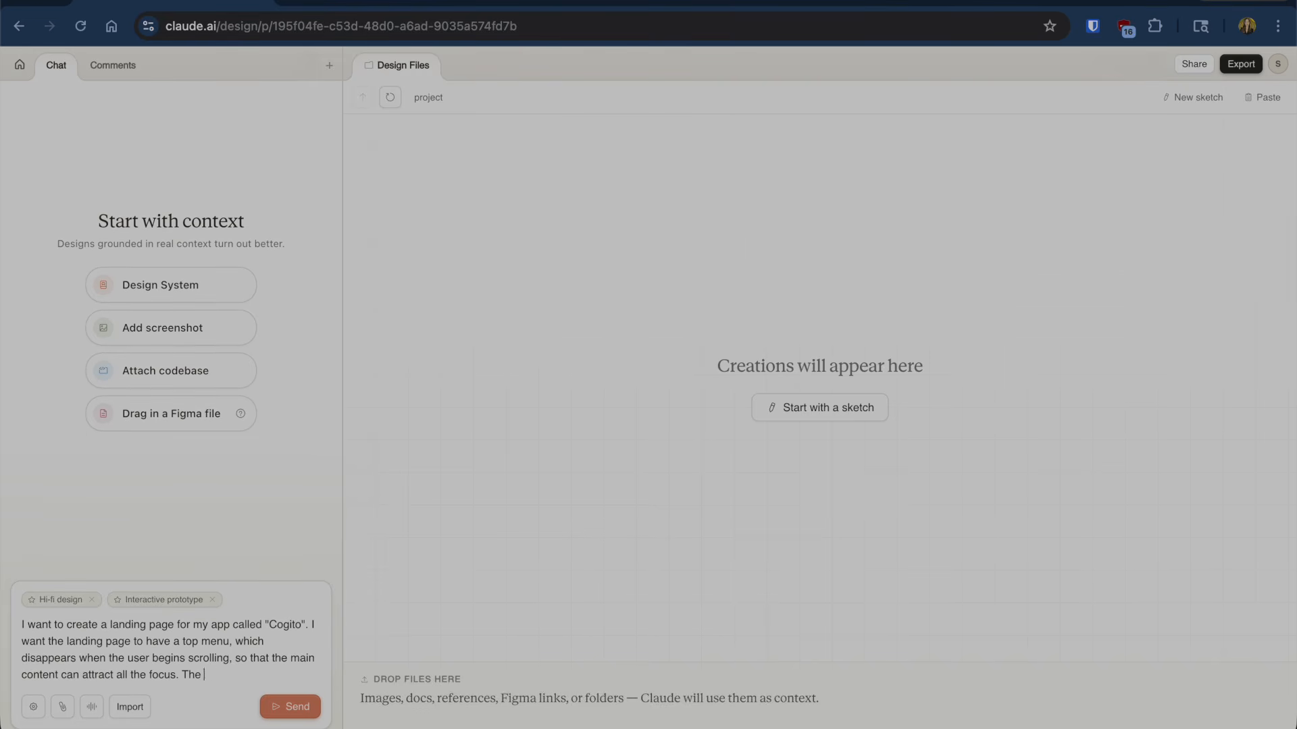
text(main content will be essentially a man)
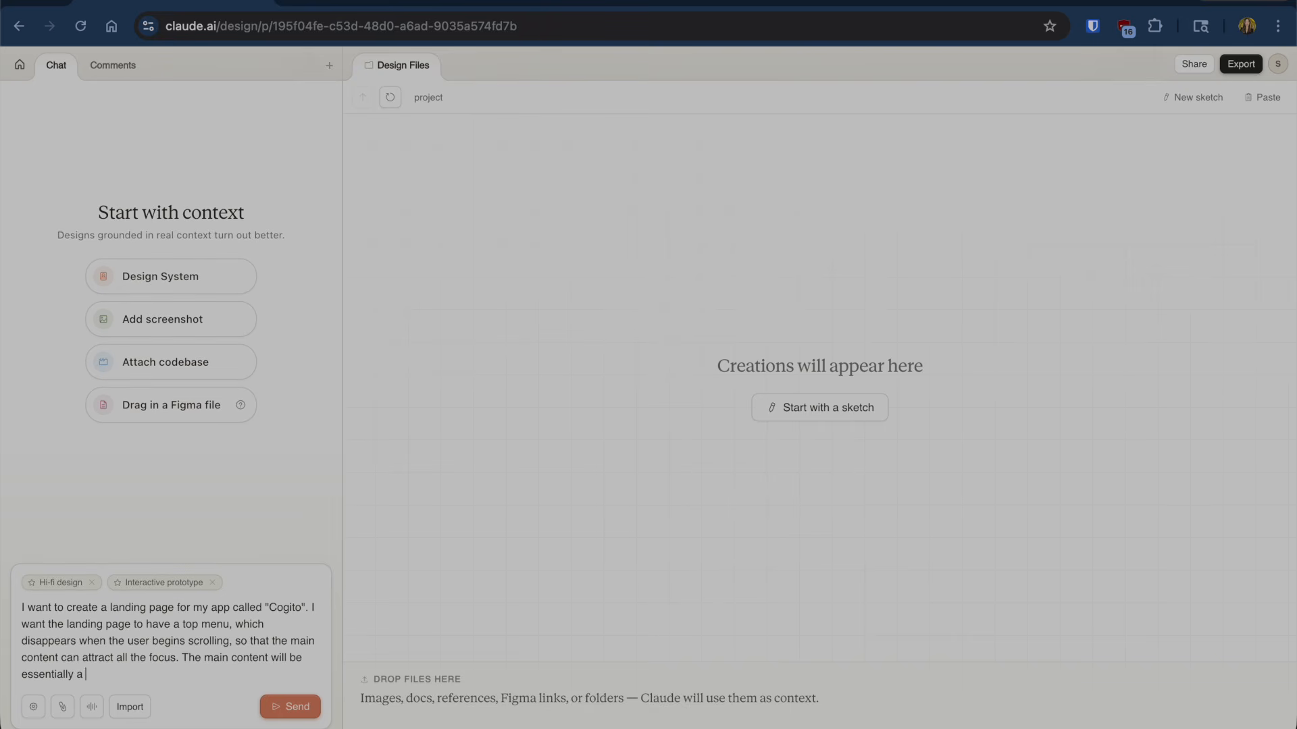
text(ifest)
key(BackSpace)
text(sto. You may use lorem ipsum text as a placeholder for now. I want )
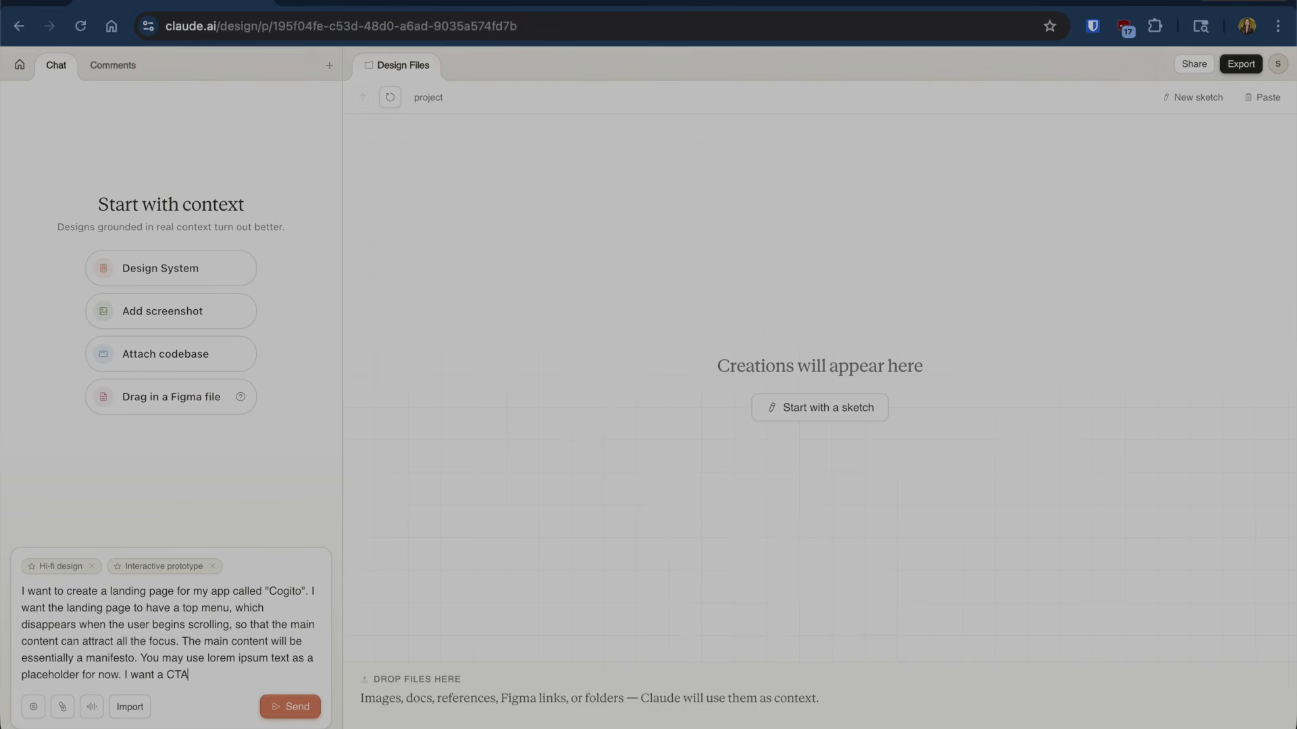
text(a CTA)
text(that captures emails at the end of the text. And then I want a section for the prototype, which is an apple watch app already available in the ios app store, for people to download. Have 3)
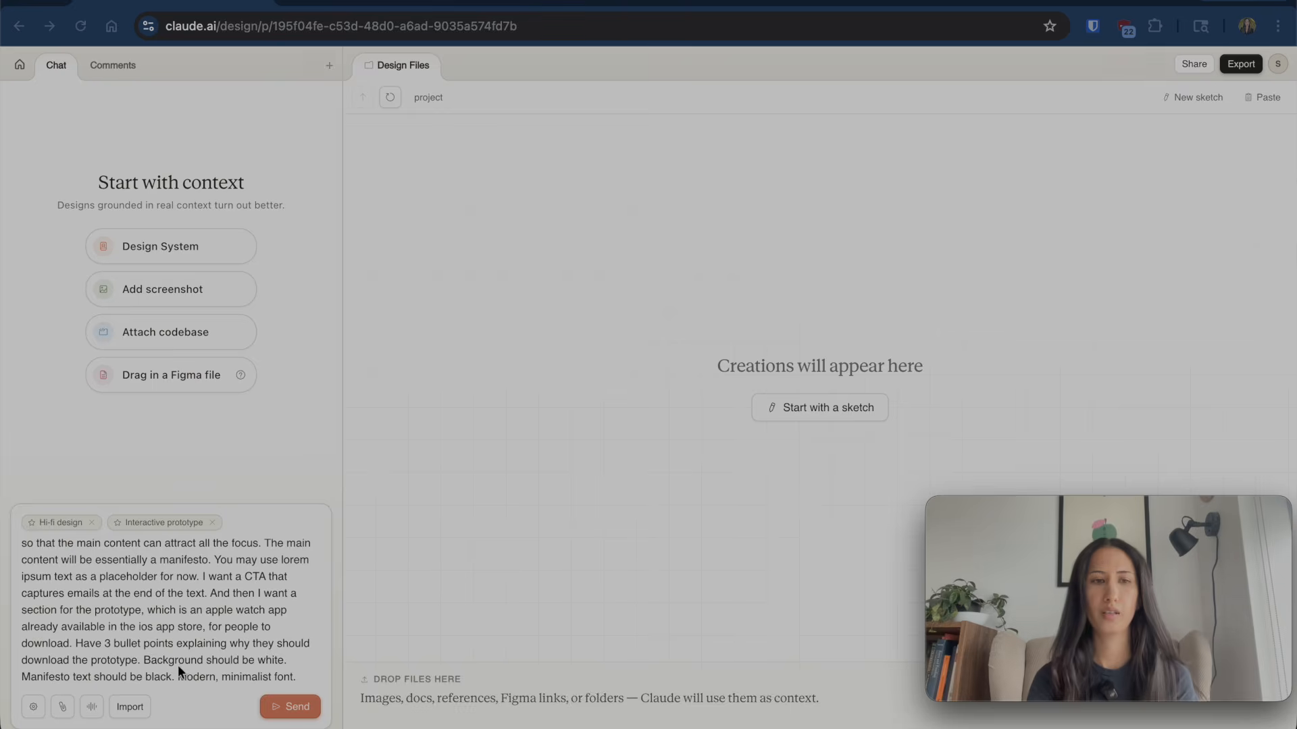
scroll(176, 668, up, 5)
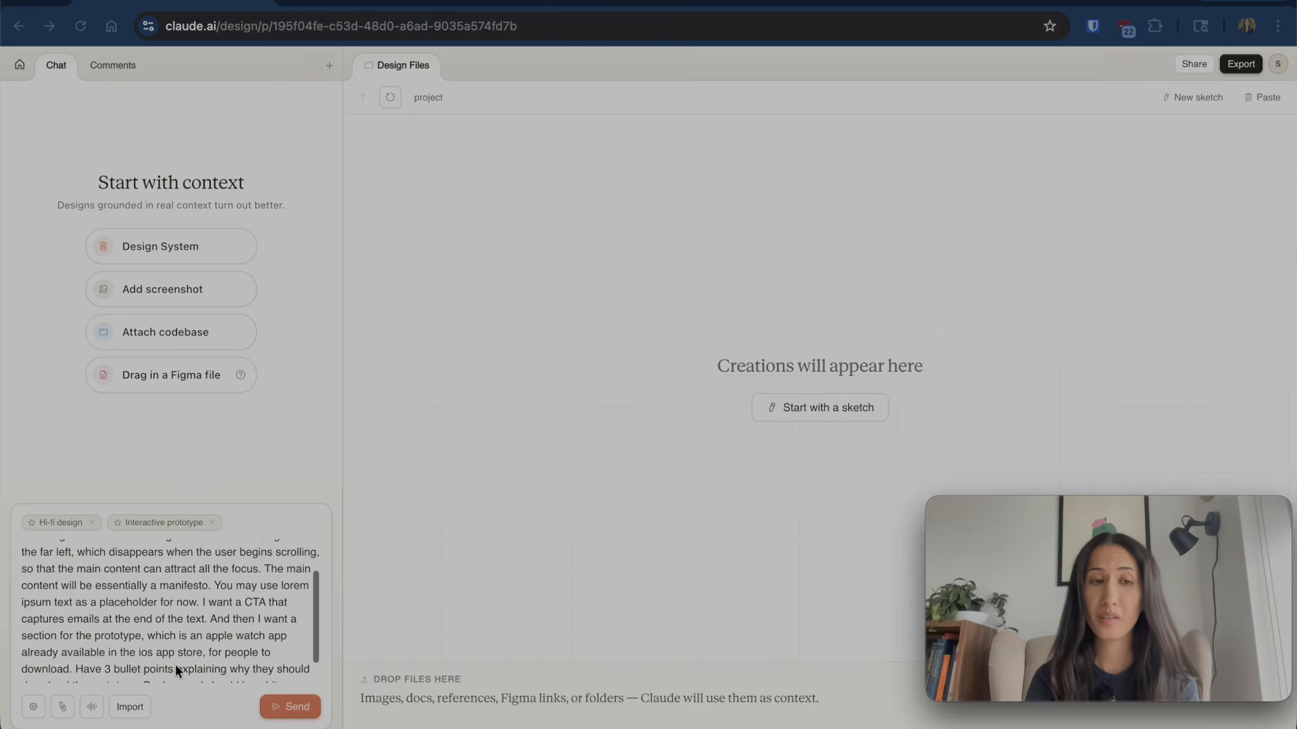
scroll(185, 639, down, 1)
scroll(185, 639, down, 1)
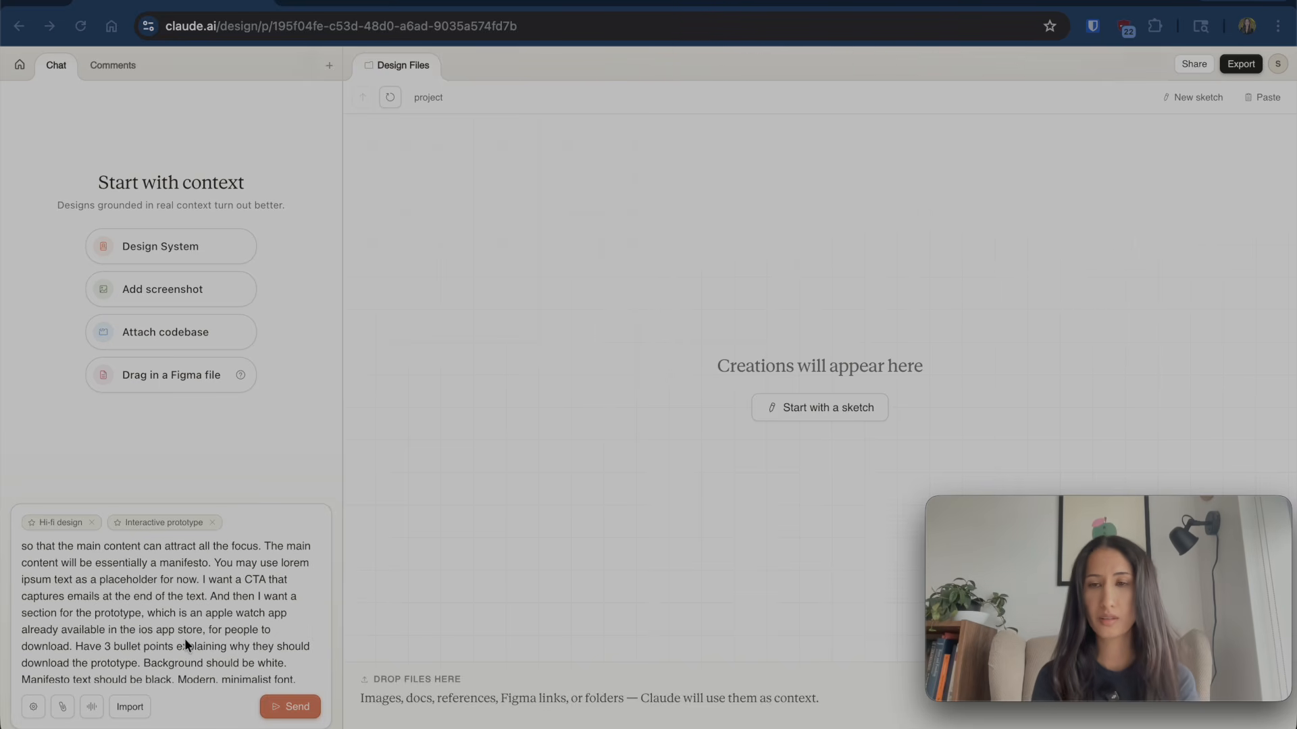
click(285, 707)
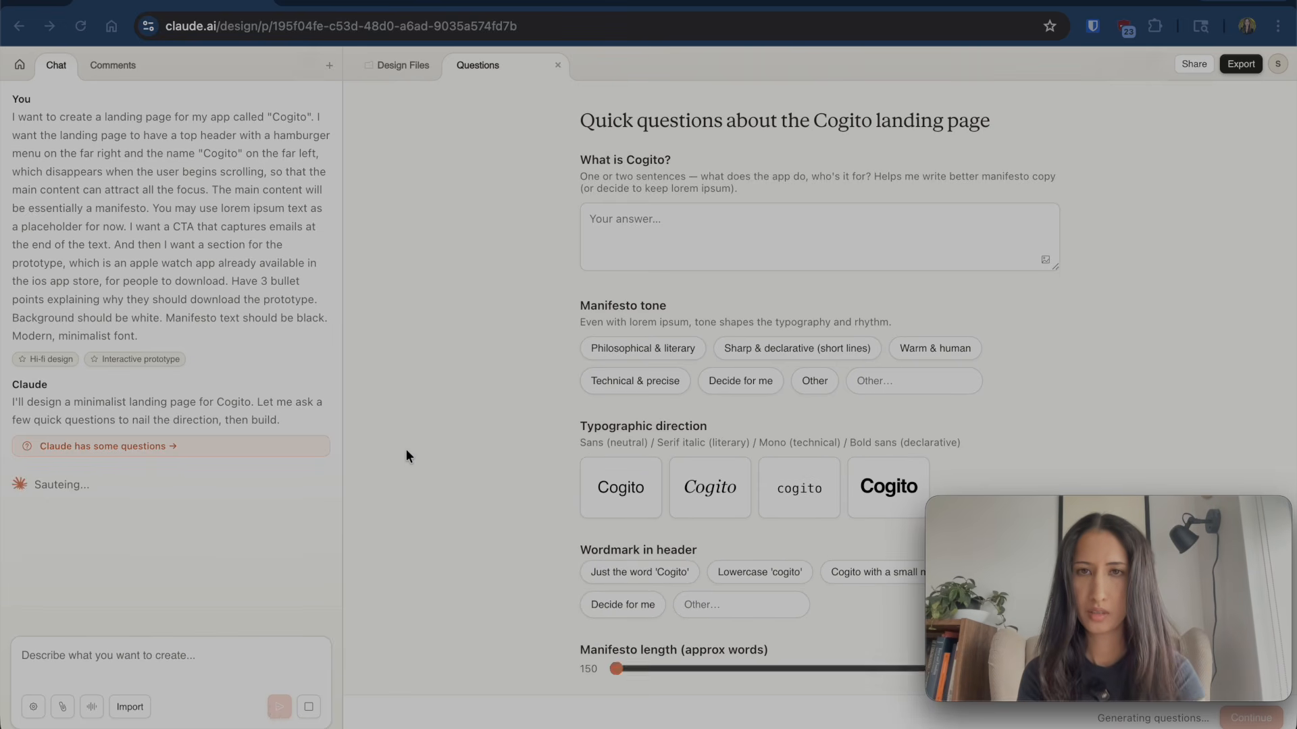
- Describe Cogito as a new AI-voice wearable focused on only one thing
text(Cogito is a new type of)
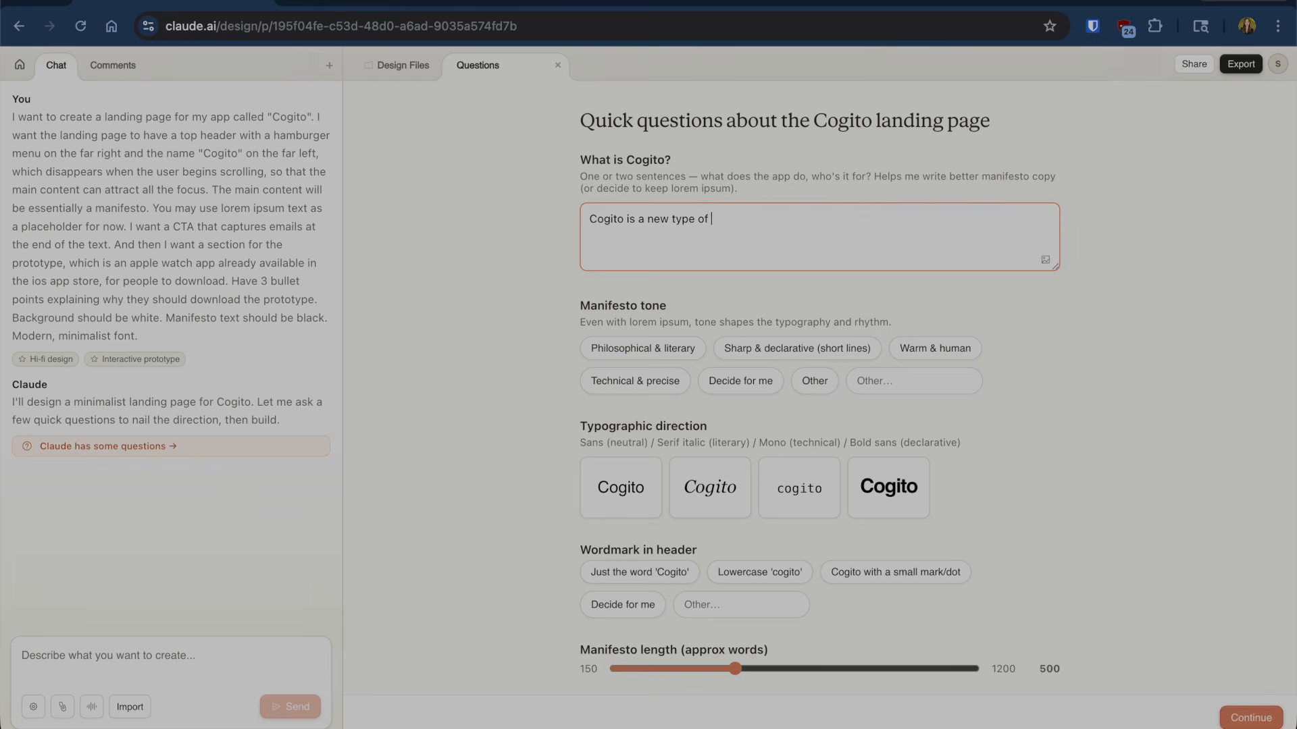
text( AI-voice wearable which is extremely focused on only one thing, with no competing self-interests, and this one thing is simply answering a person's questions, in a descriptive manner (not normative). It is a)
text(ot a friend, therapist or assistant. It is simply an extended cognition one can rely on to query the vast sums of human knowledge across all the fields and specializations.)
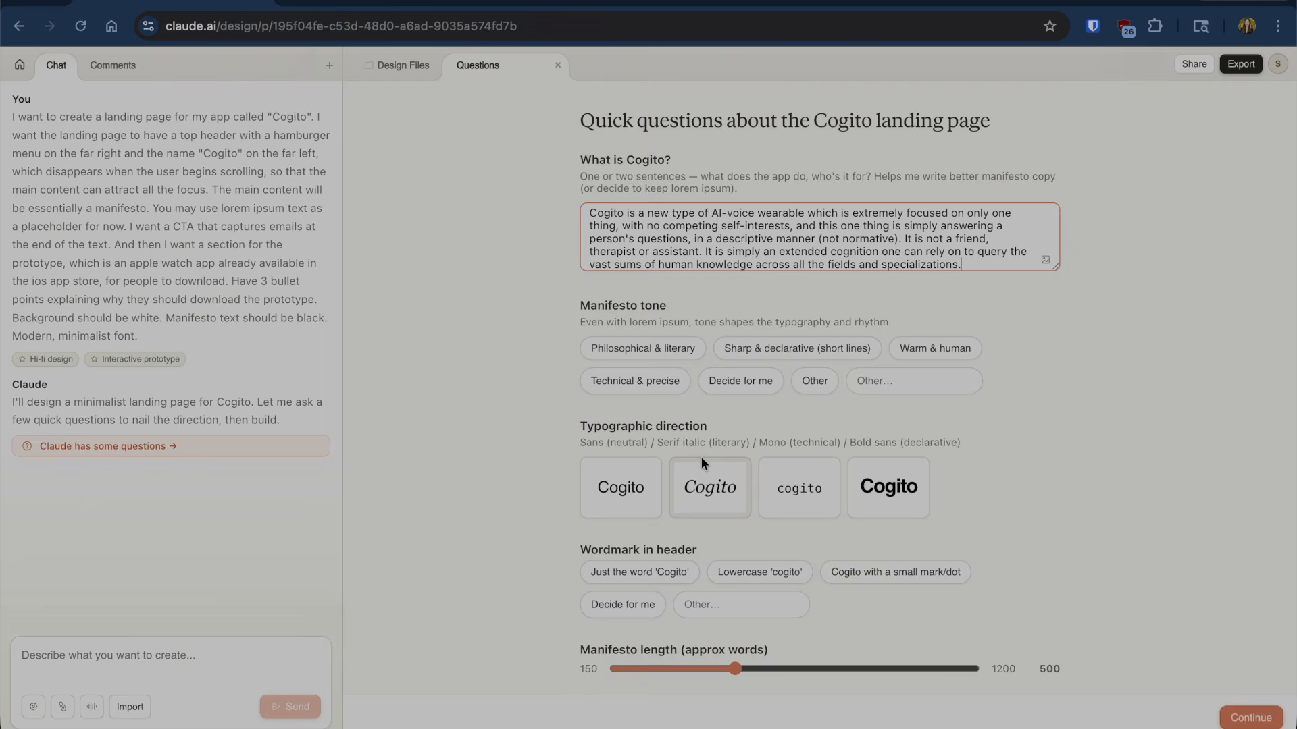
- Choose the Philosophical & literary tone and the plain 'Cogito' word as wordmark
scroll(754, 411, down, 2)
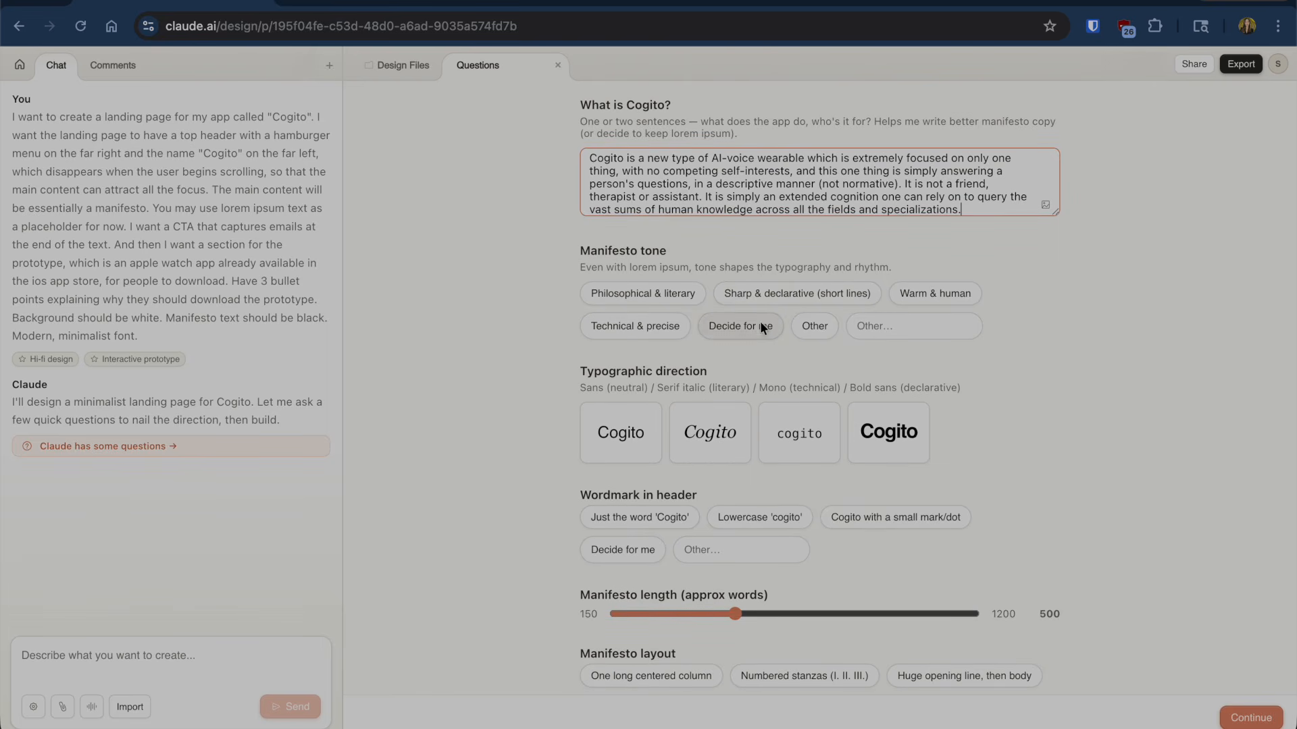
click(674, 294)
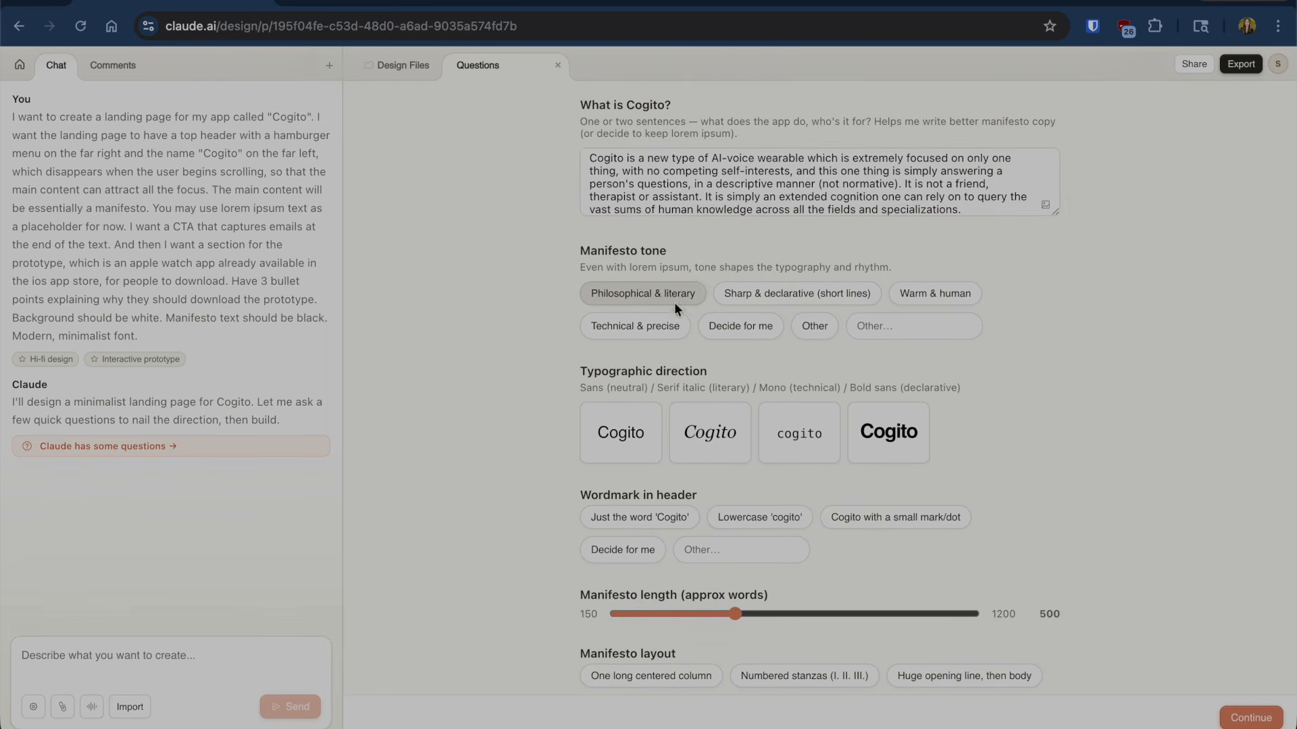
scroll(711, 393, down, 2)
scroll(743, 450, down, 2)
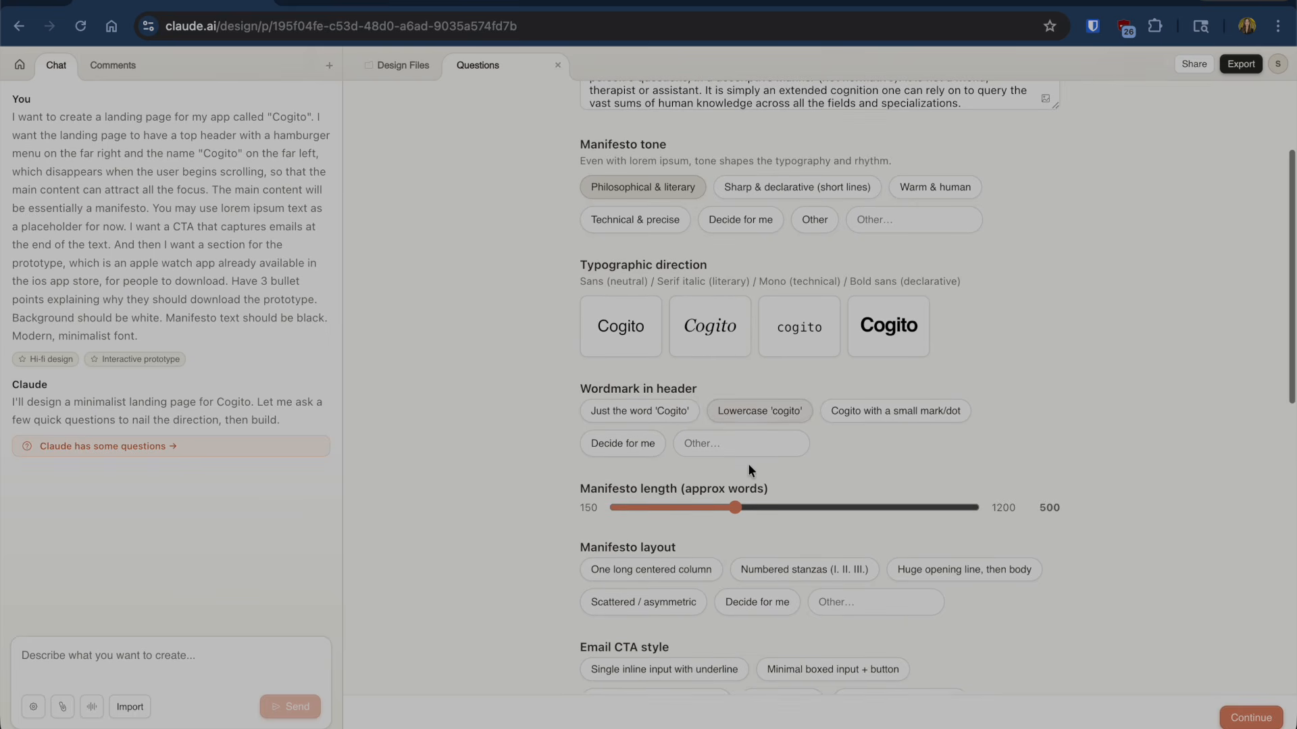
scroll(735, 419, down, 2)
click(670, 354)
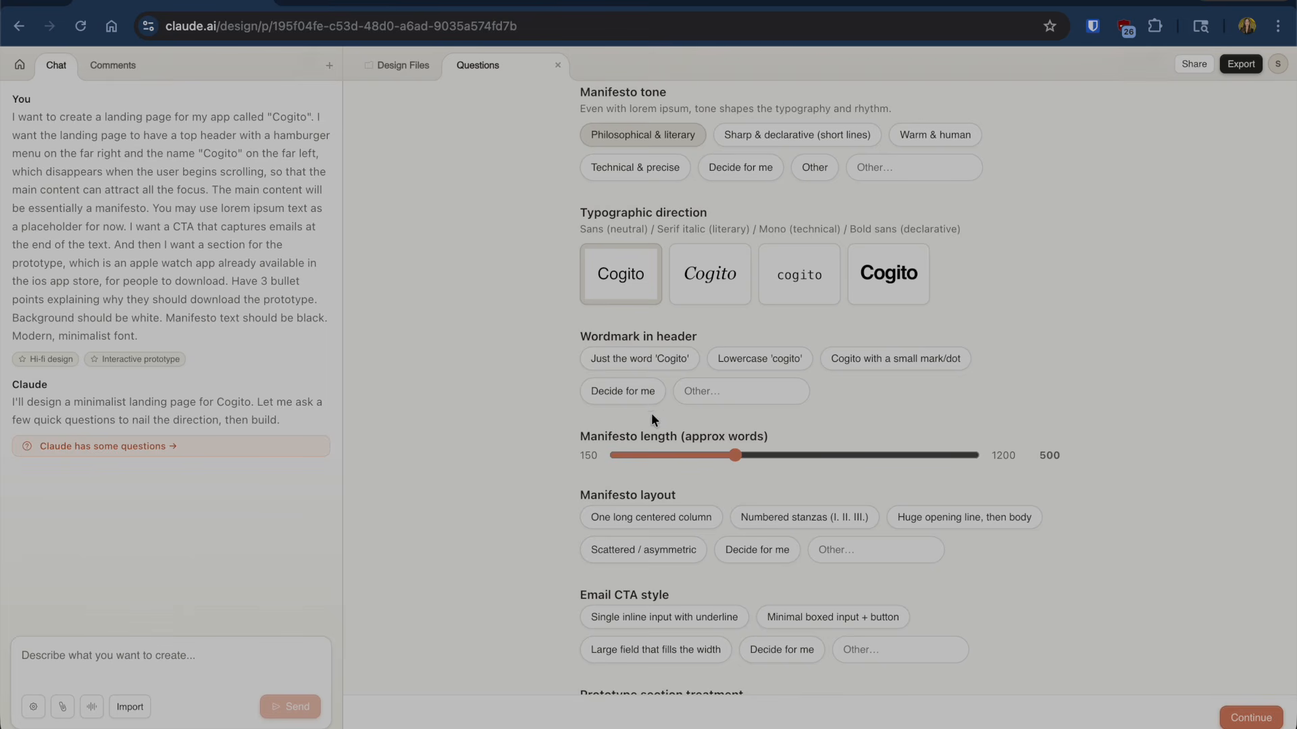
- Increase the manifesto length beyond 500 words
scroll(702, 460, down, 1)
scroll(702, 460, down, 5)
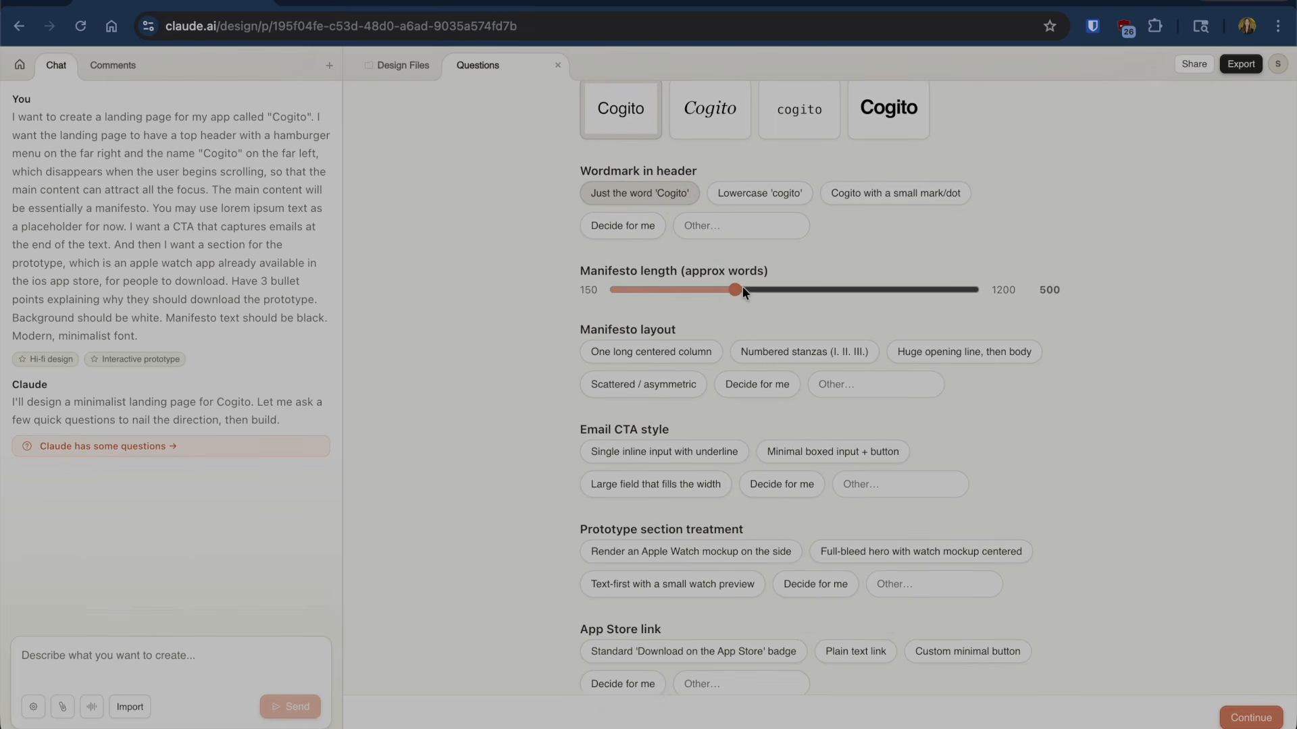
drag(736, 289, 834, 289)
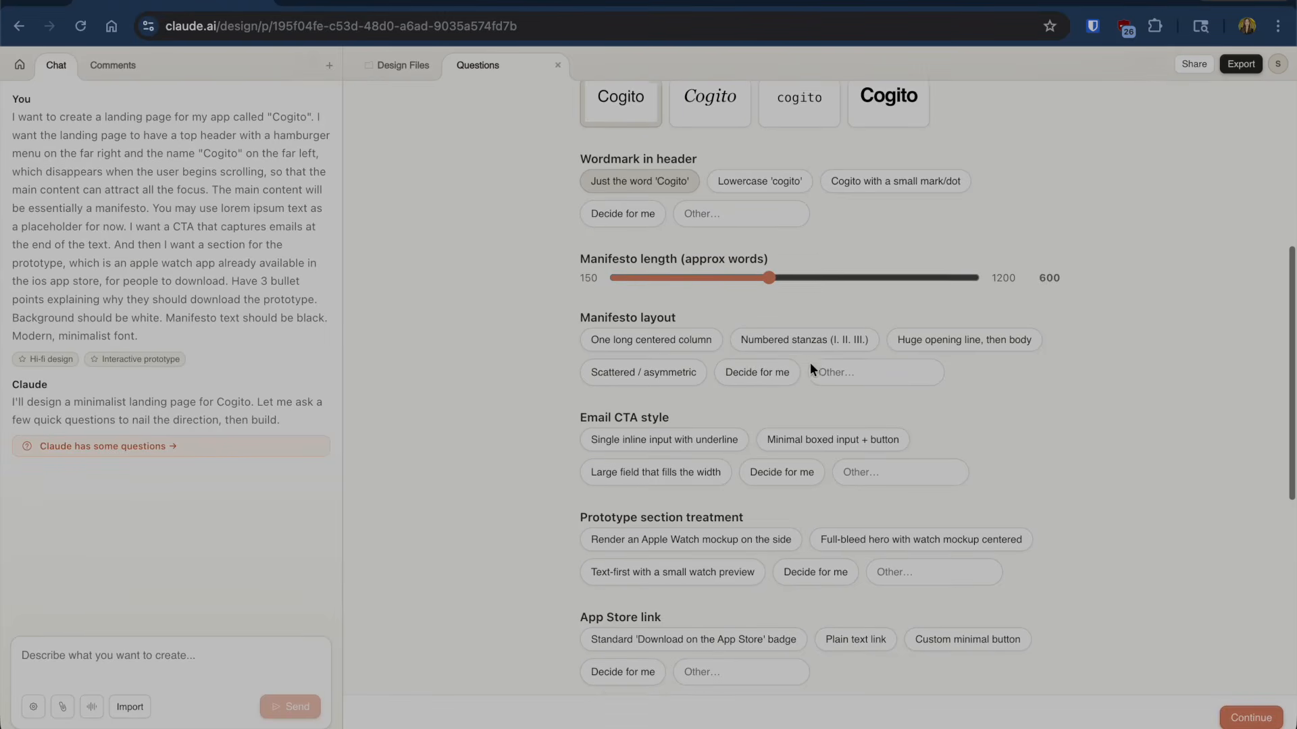
scroll(809, 363, down, 1)
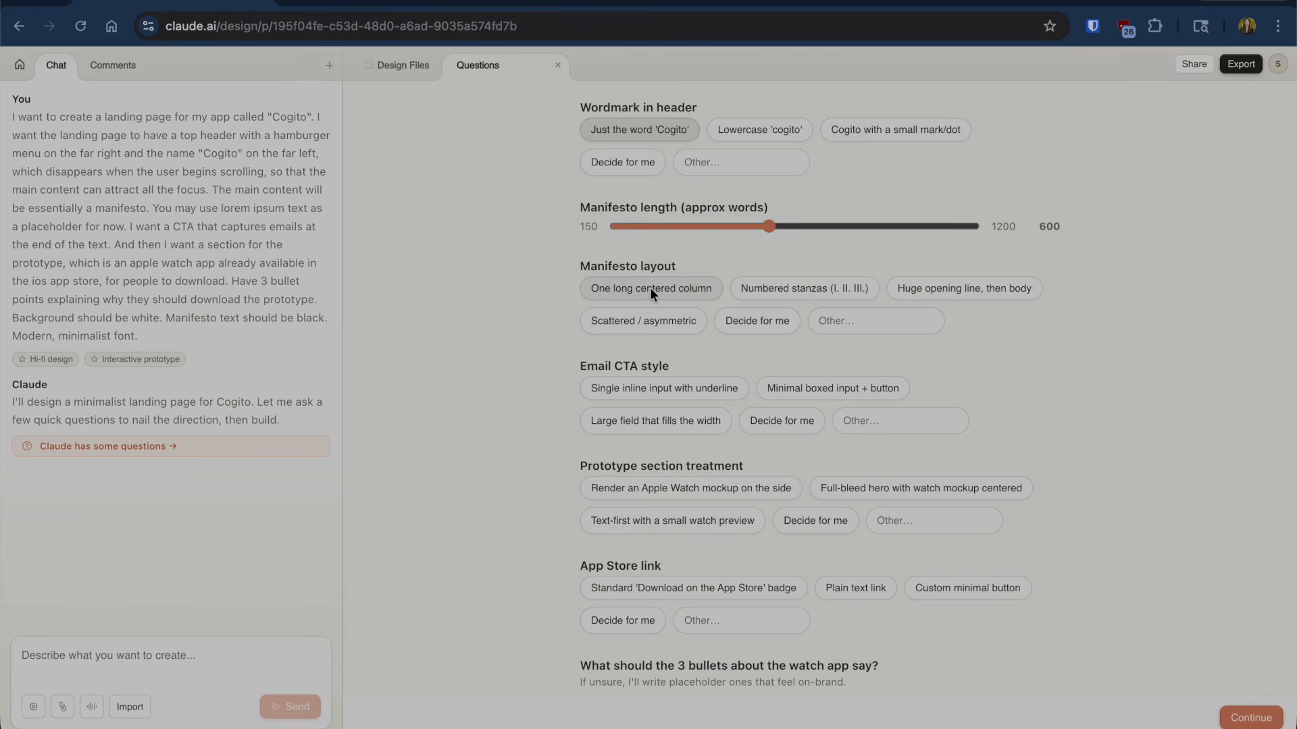
scroll(743, 347, down, 1)
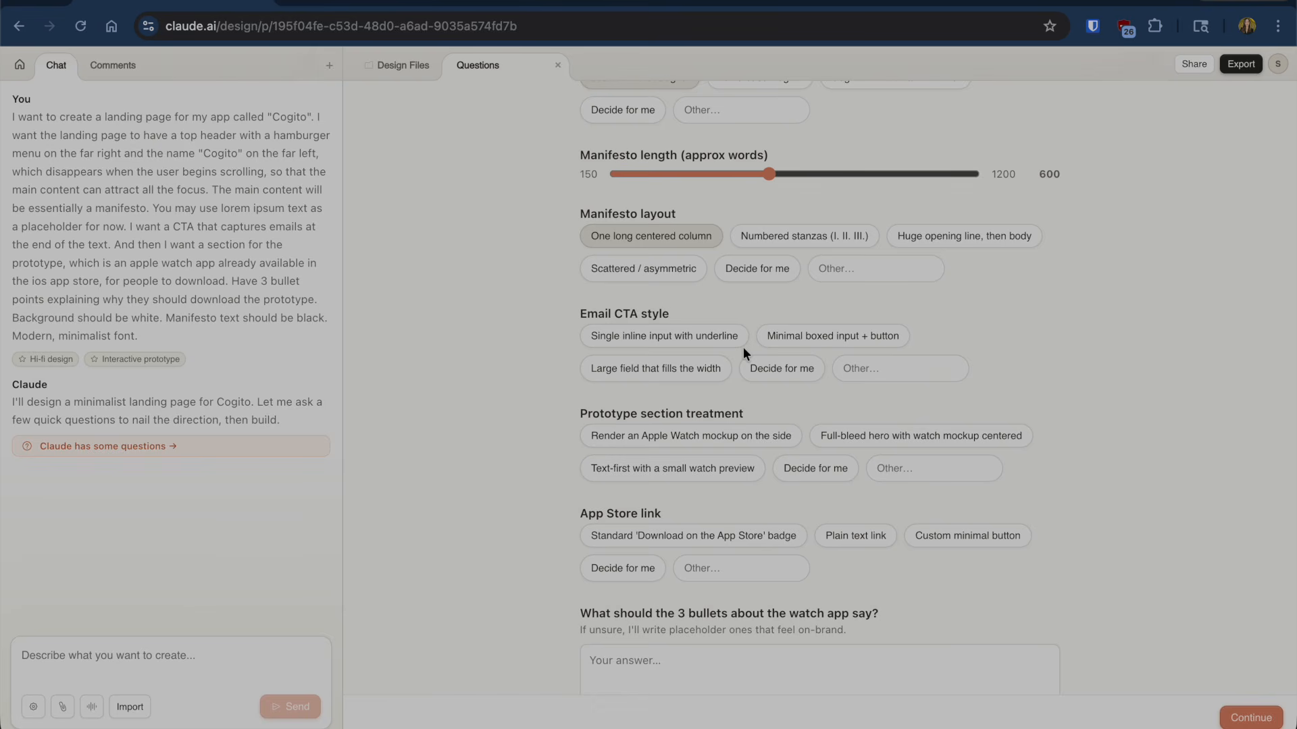
scroll(743, 347, down, 2)
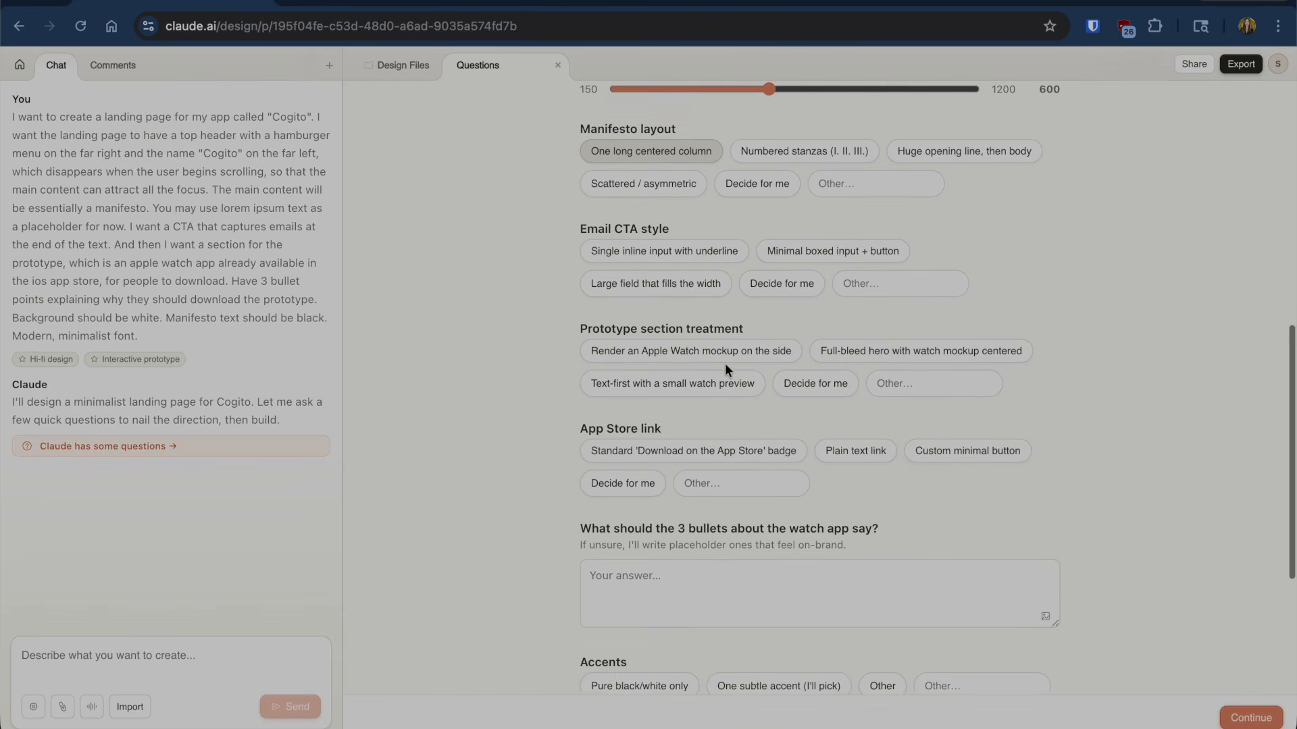
scroll(725, 363, down, 1)
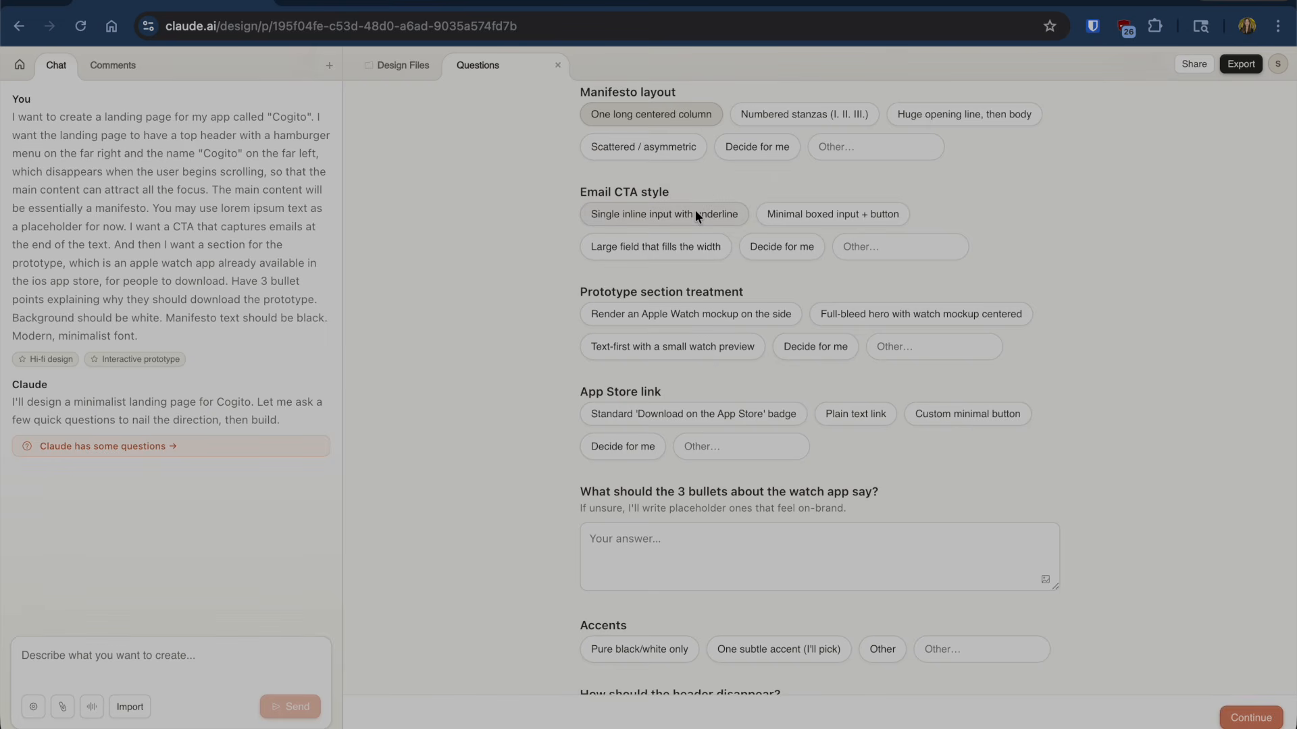
- Choose the minimal boxed email input with a button
click(825, 212)
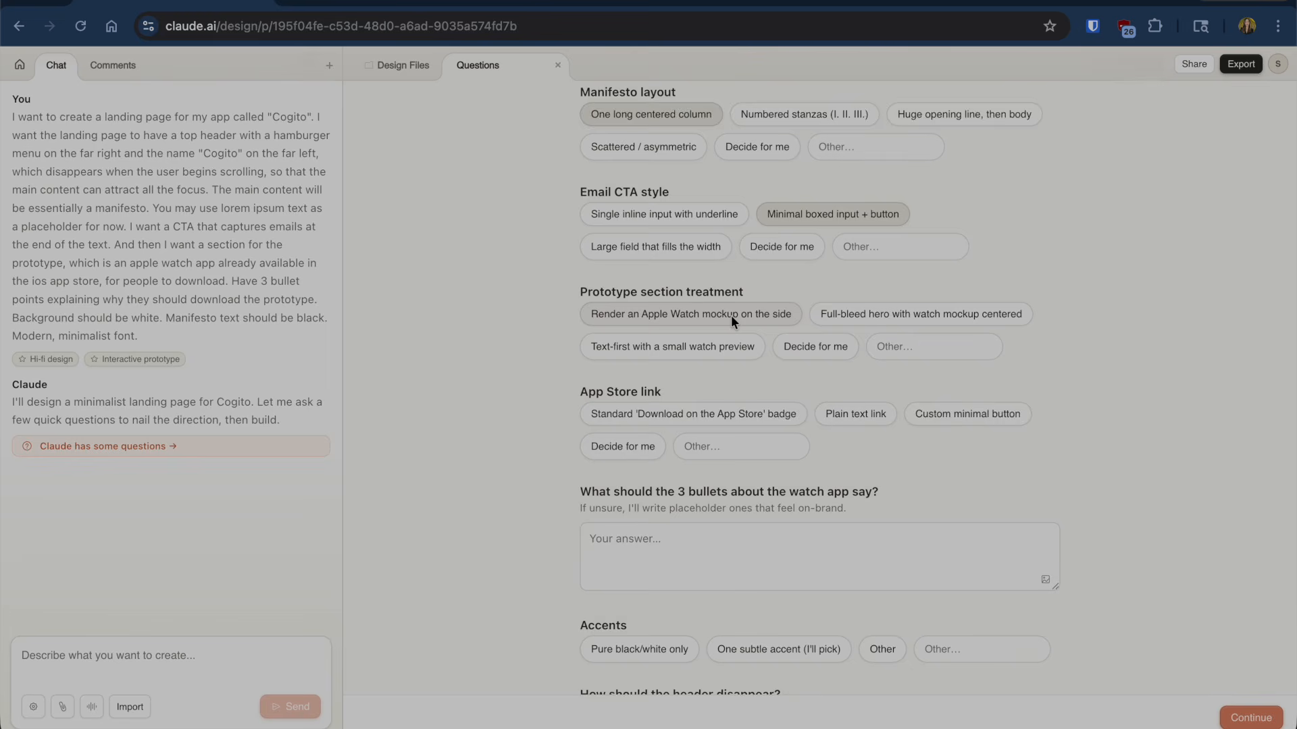
scroll(731, 314, down, 2)
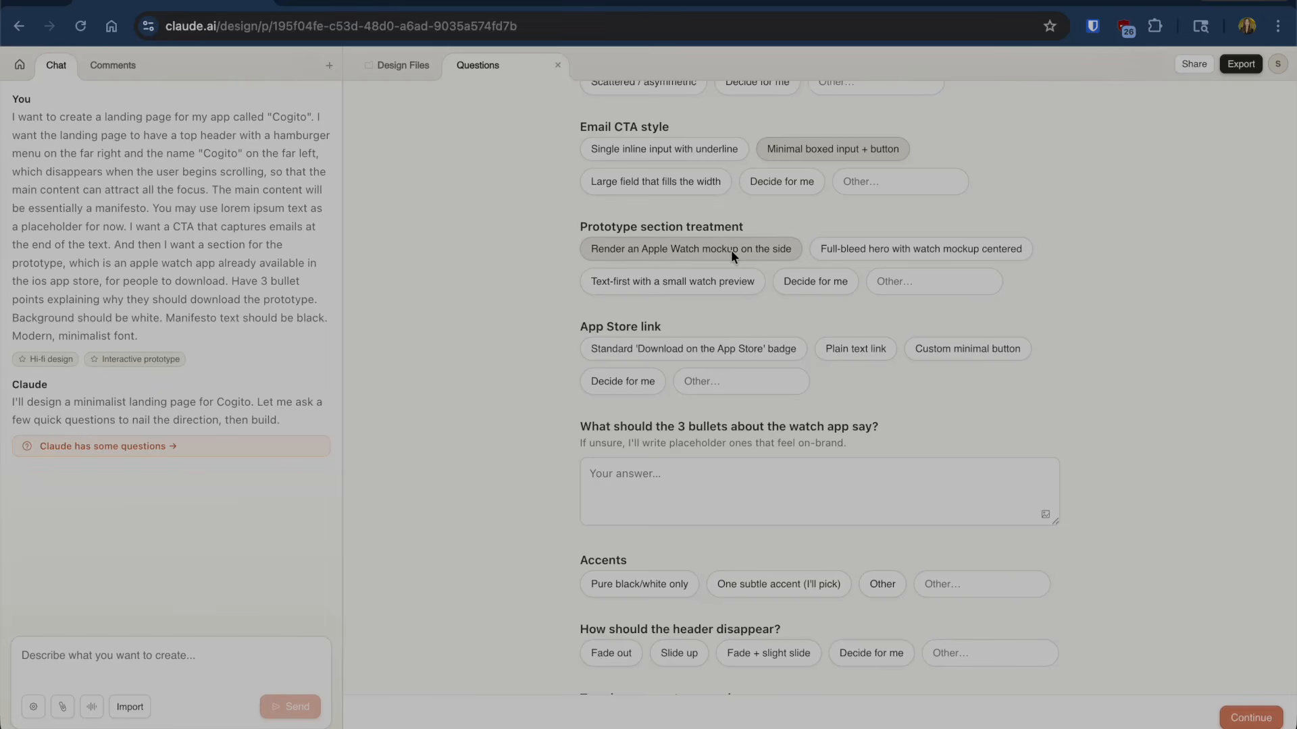
scroll(727, 321, down, 3)
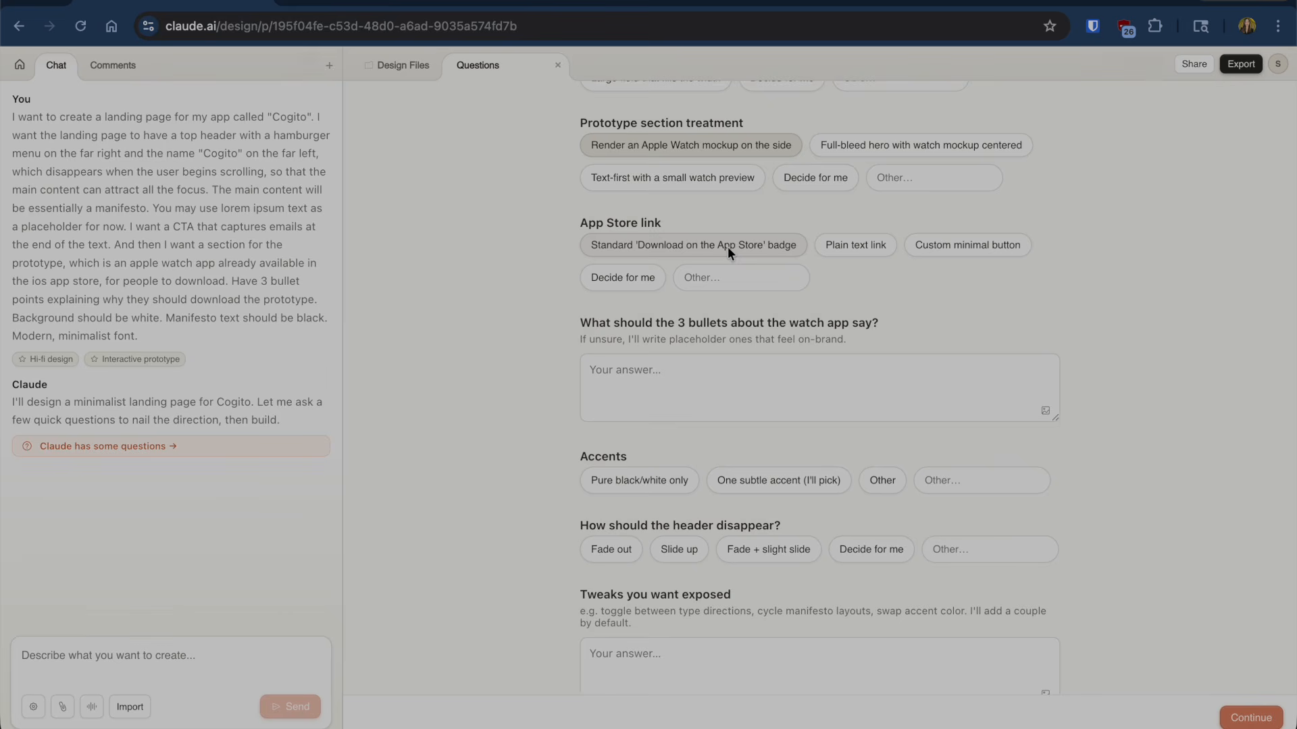
scroll(718, 338, down, 2)
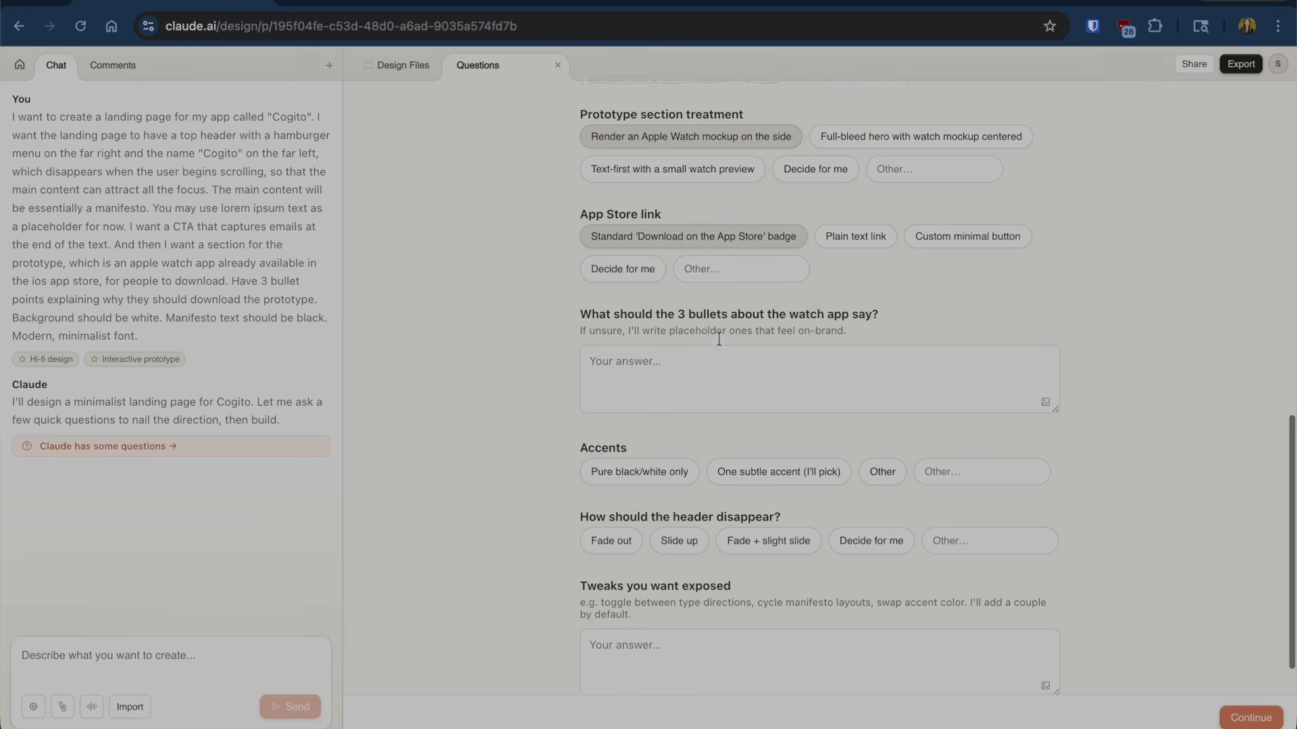
- Describe the watch bullets: no phone needed (Wi-Fi or cellular), usable on the go
click(722, 321)
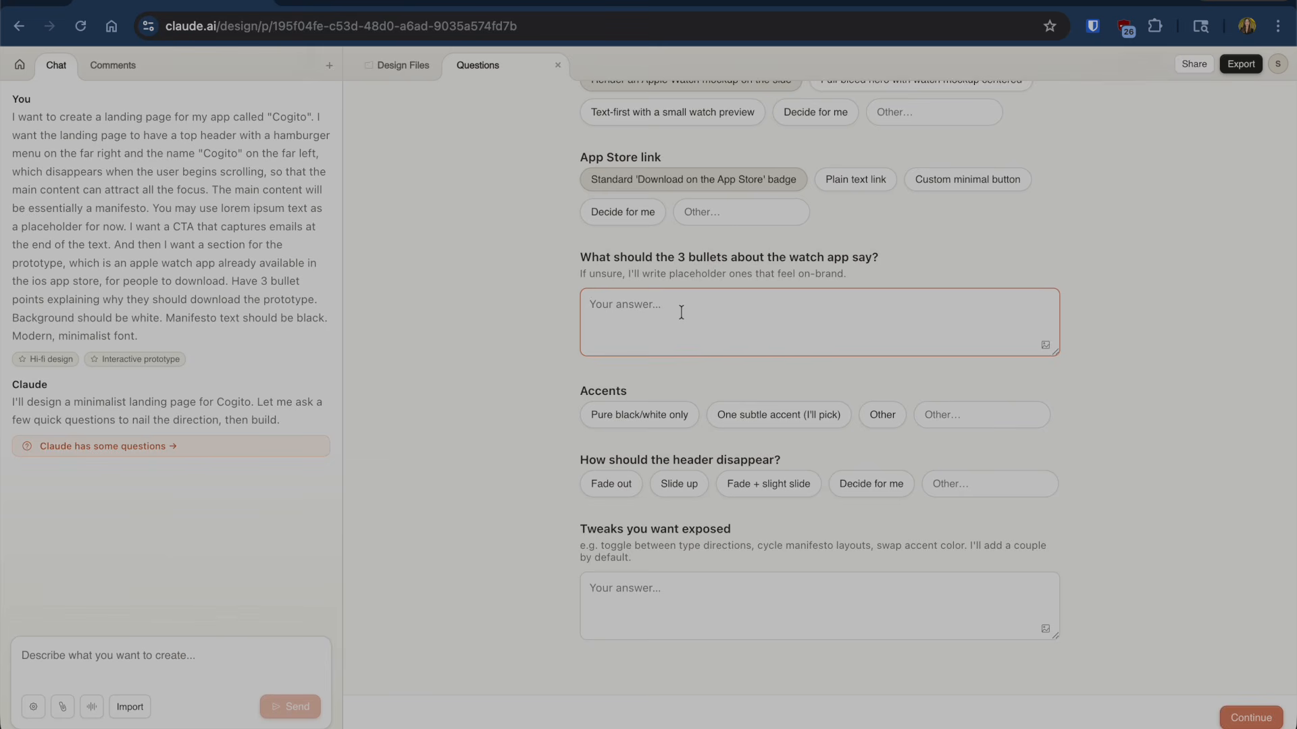
text(D)
key(BackSpace)
text(Doesn't require a phone (works in wifi or cellular connection), can take on the go anywhere, and responds from phone speakers or can connect o)
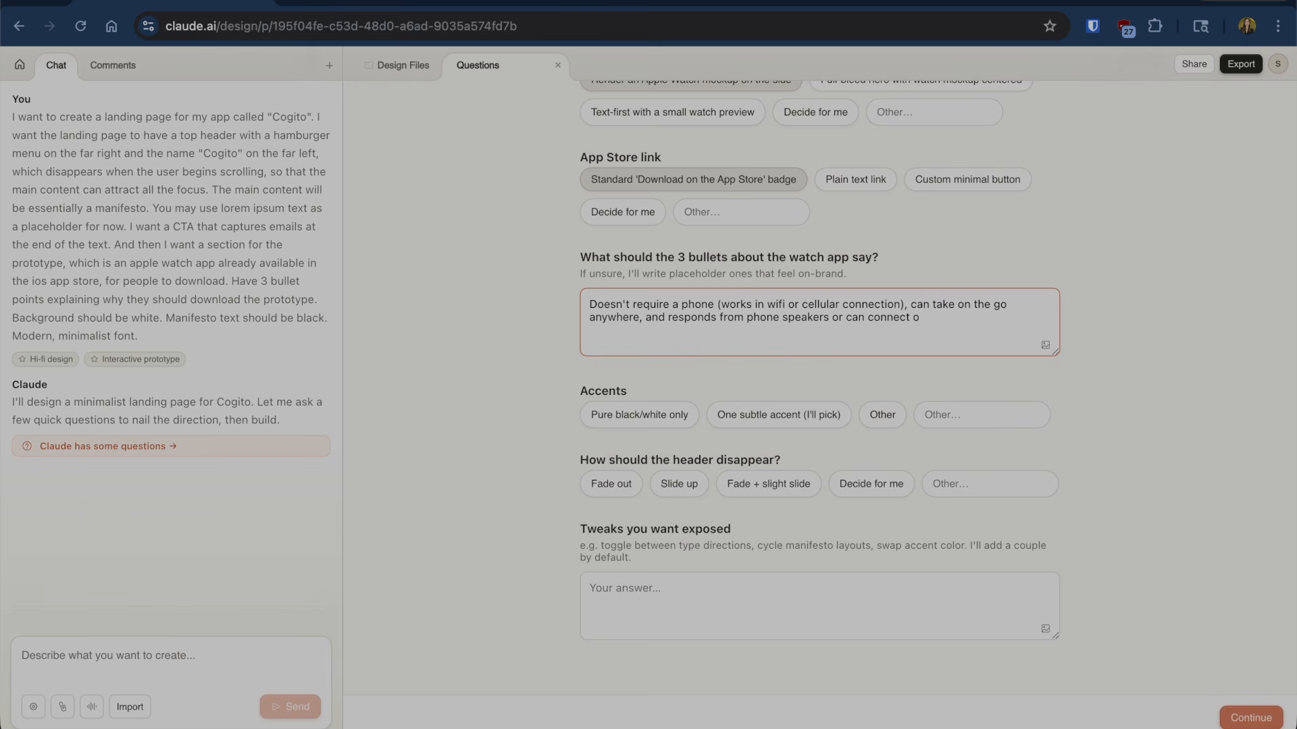
key(BackSpace)
text(to bluetooth.)
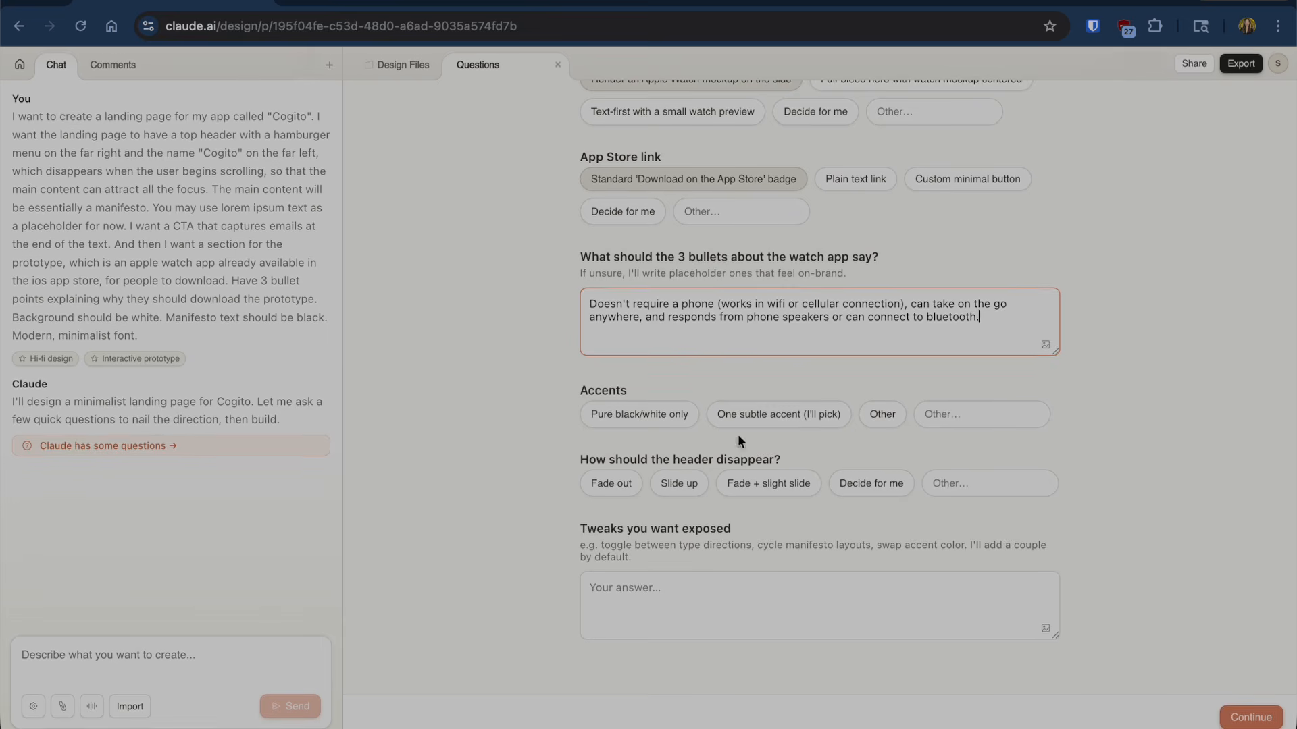
- Choose pure black/white accents and a header that fades out on scroll
click(638, 415)
scroll(716, 540, down, 1)
scroll(753, 584, down, 1)
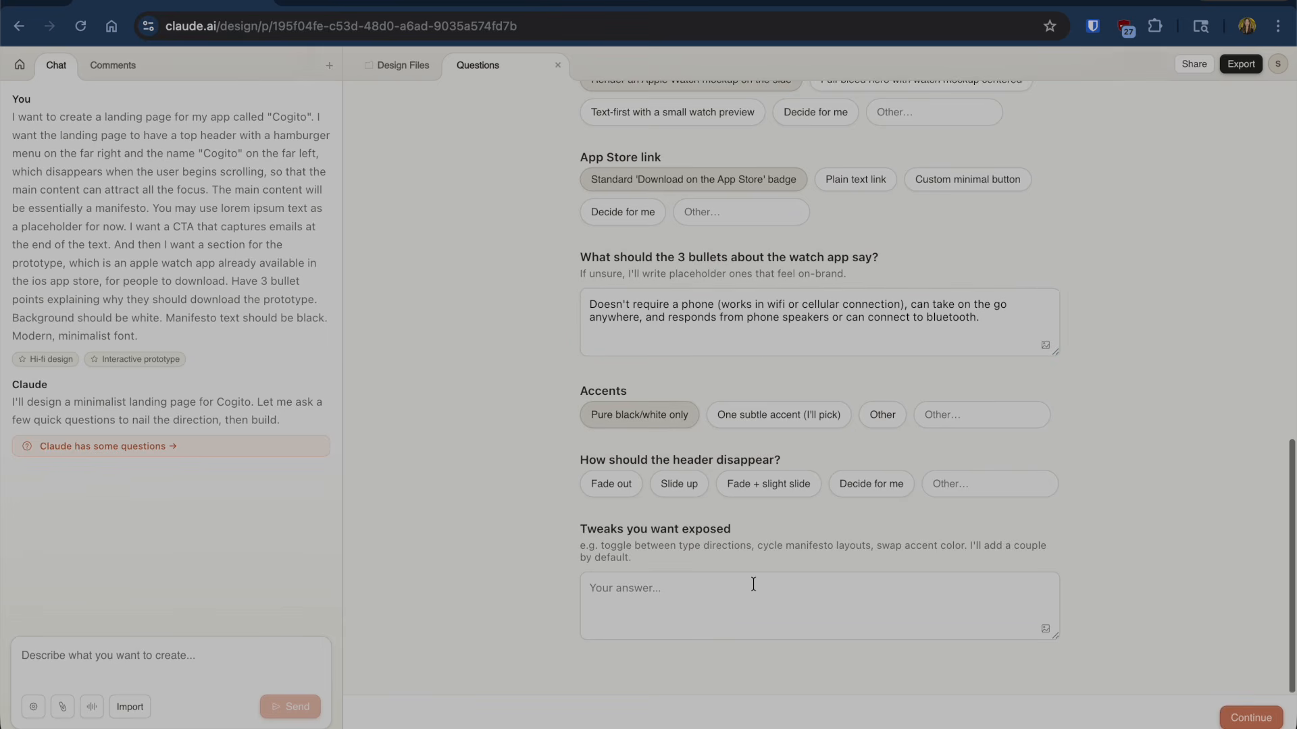
click(613, 483)
scroll(672, 611, down, 1)
click(684, 590)
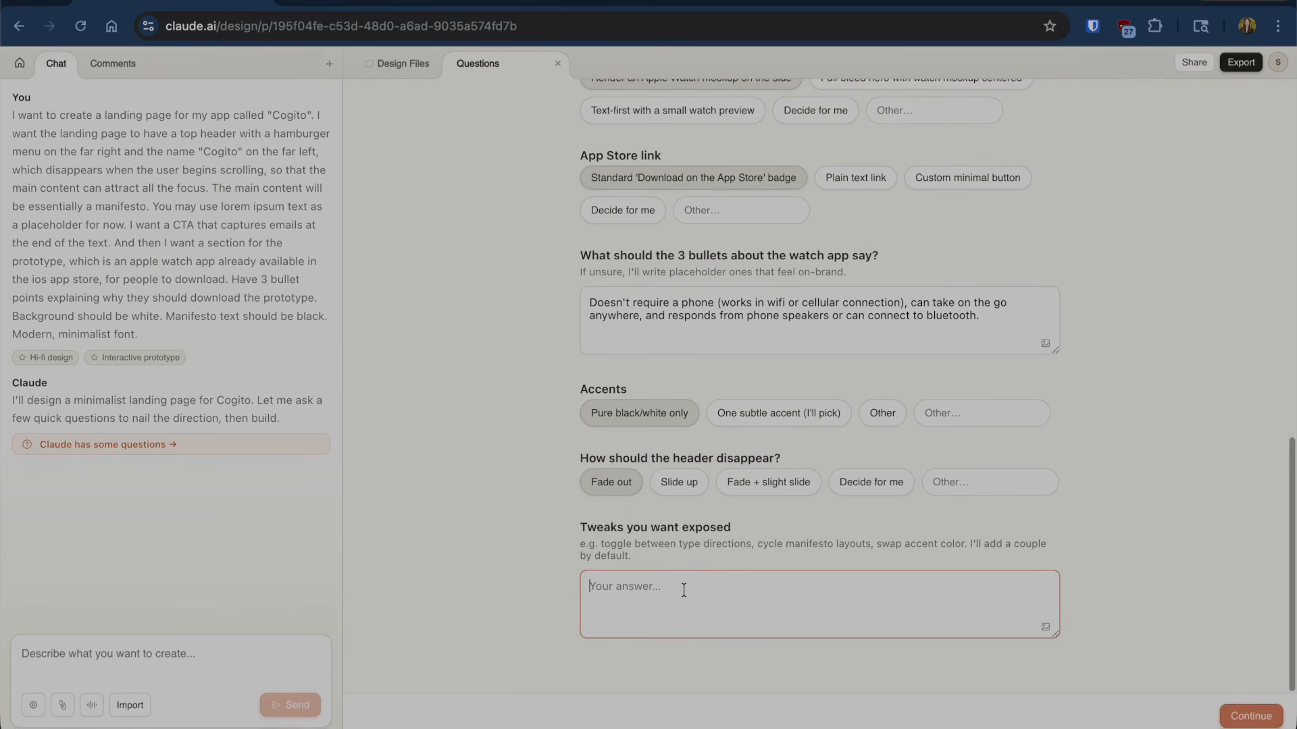
scroll(1128, 660, up, 1)
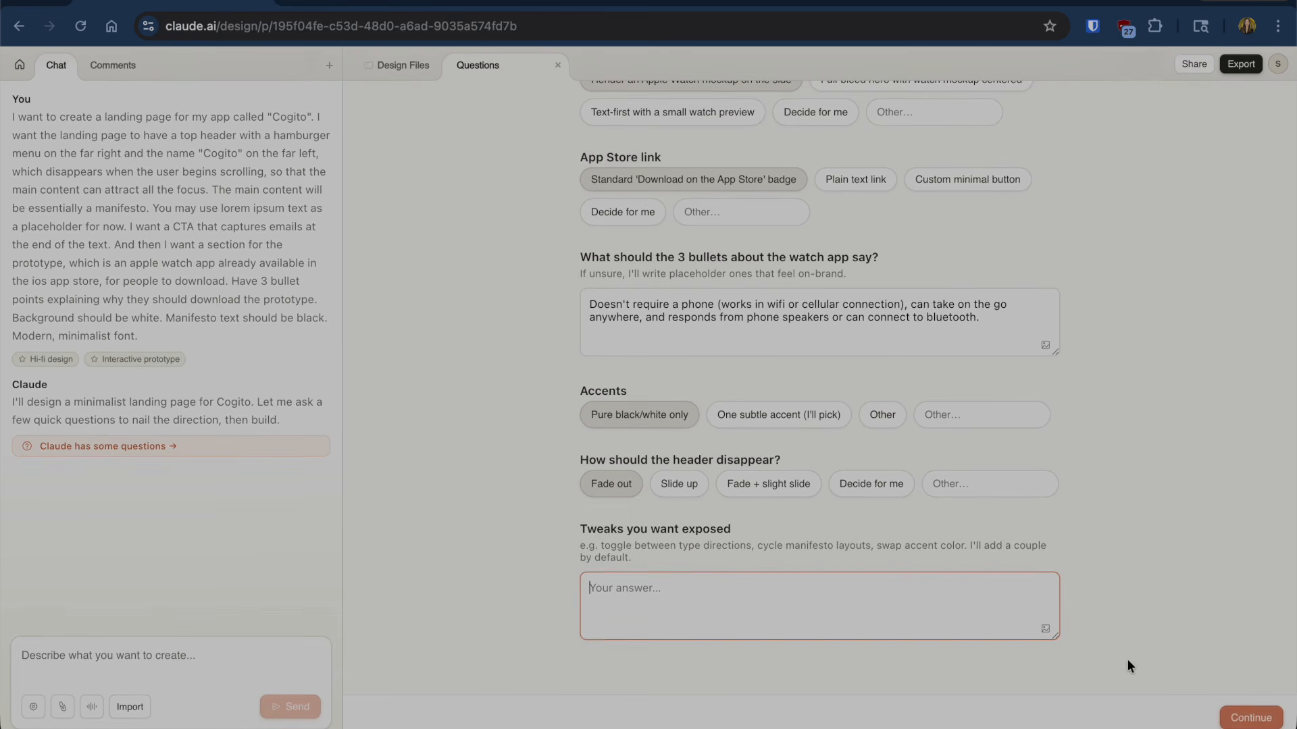
key(super+Tab)
- Submit the questionnaire answers so Claude starts building the page
click(1274, 718)
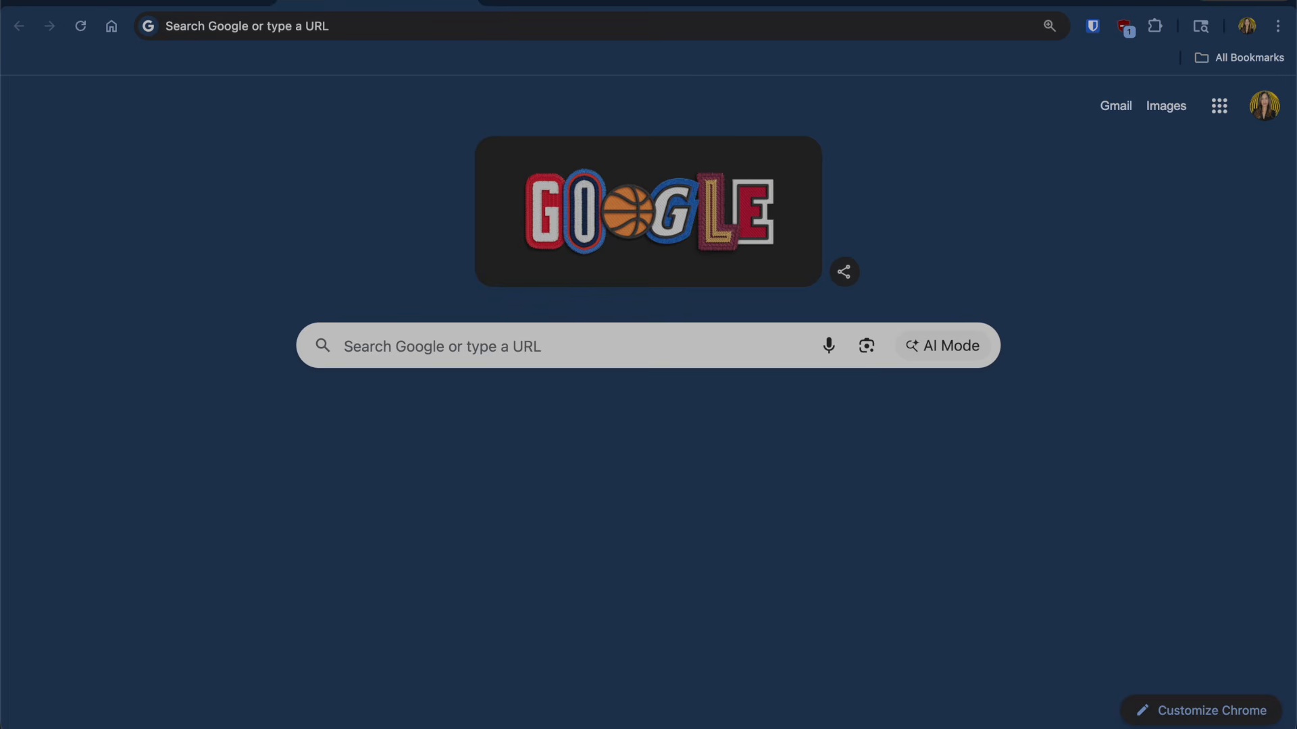
- Load cogitovoice.com, scroll through the live site, and return to the Claude Design tab
click(356, 24)
text(https://cogitovoice.com)
key(Return)
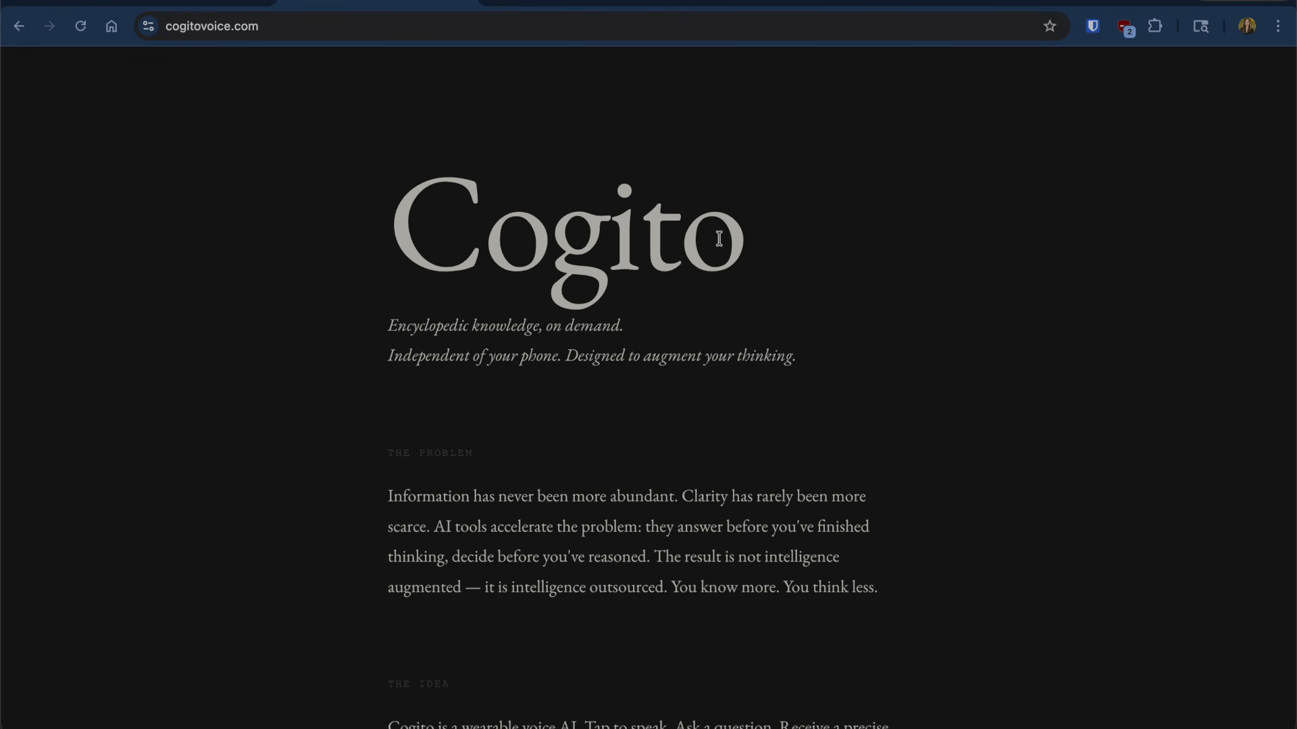
scroll(719, 239, down, 10)
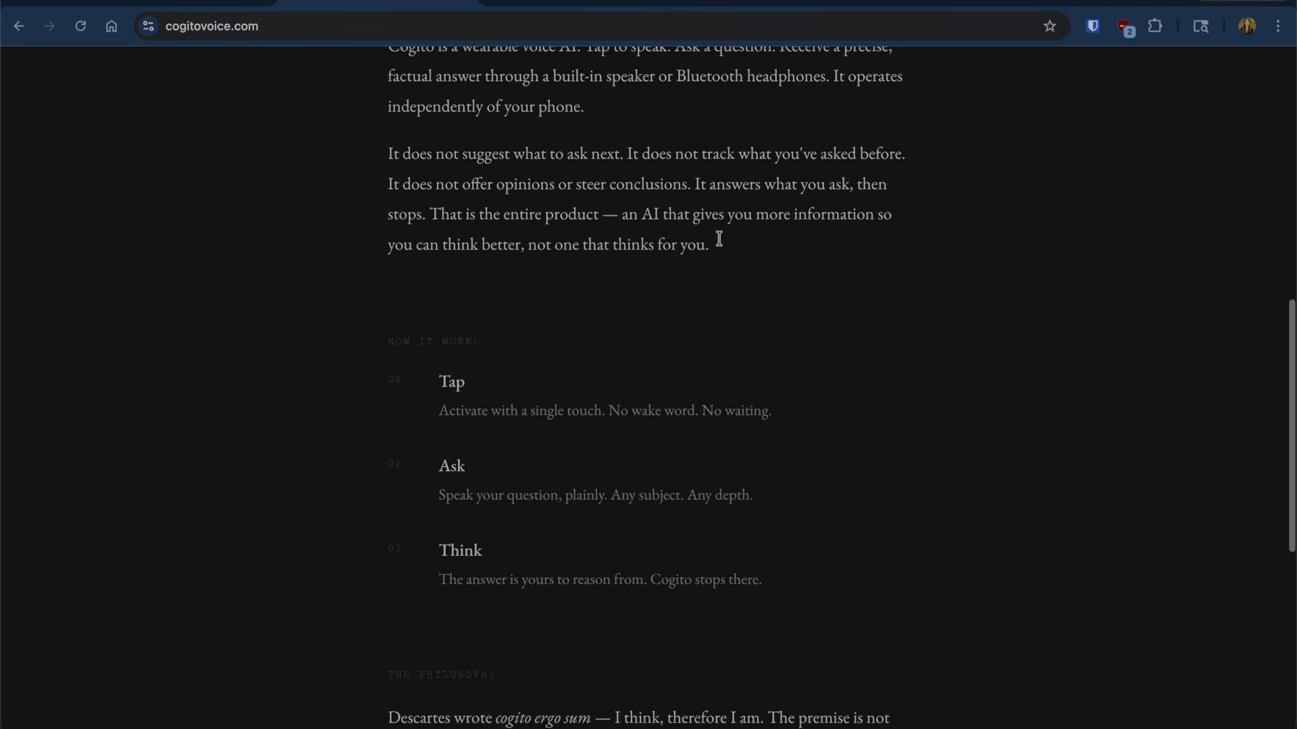
scroll(719, 238, down, 7)
scroll(720, 240, up, 17)
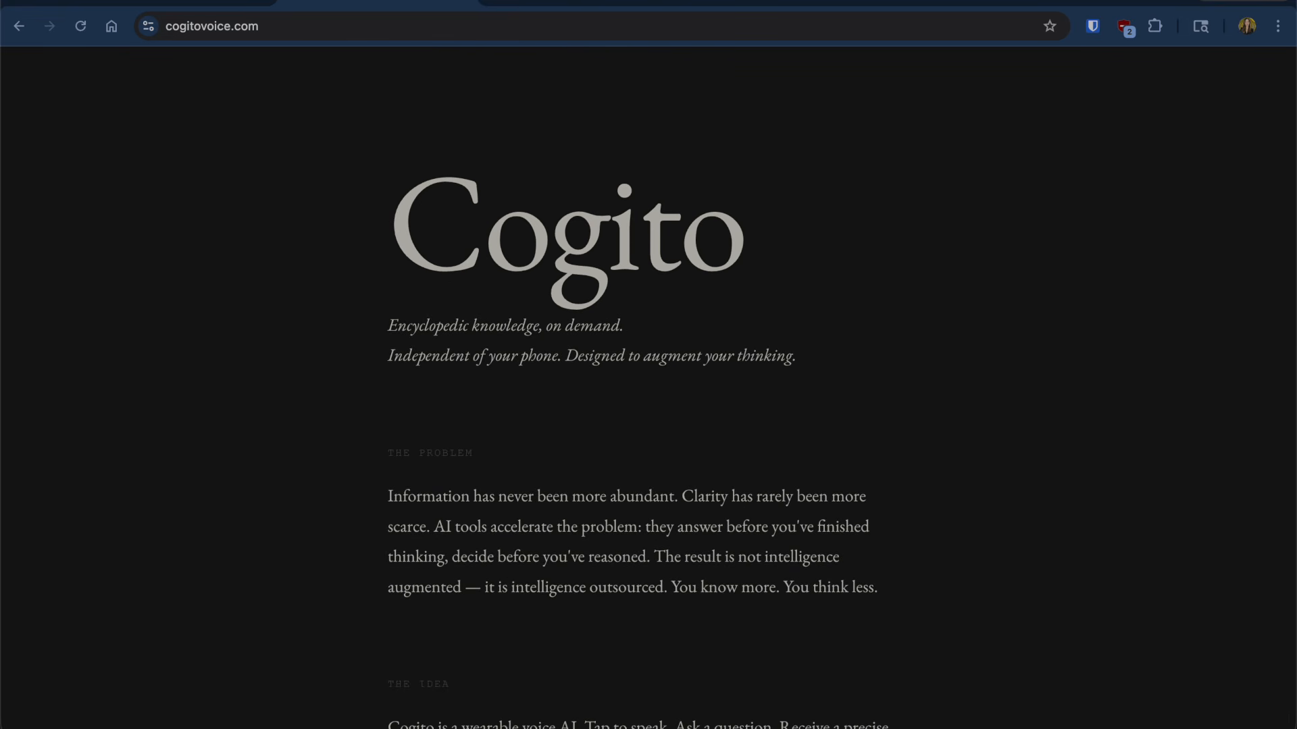
click(174, 2)
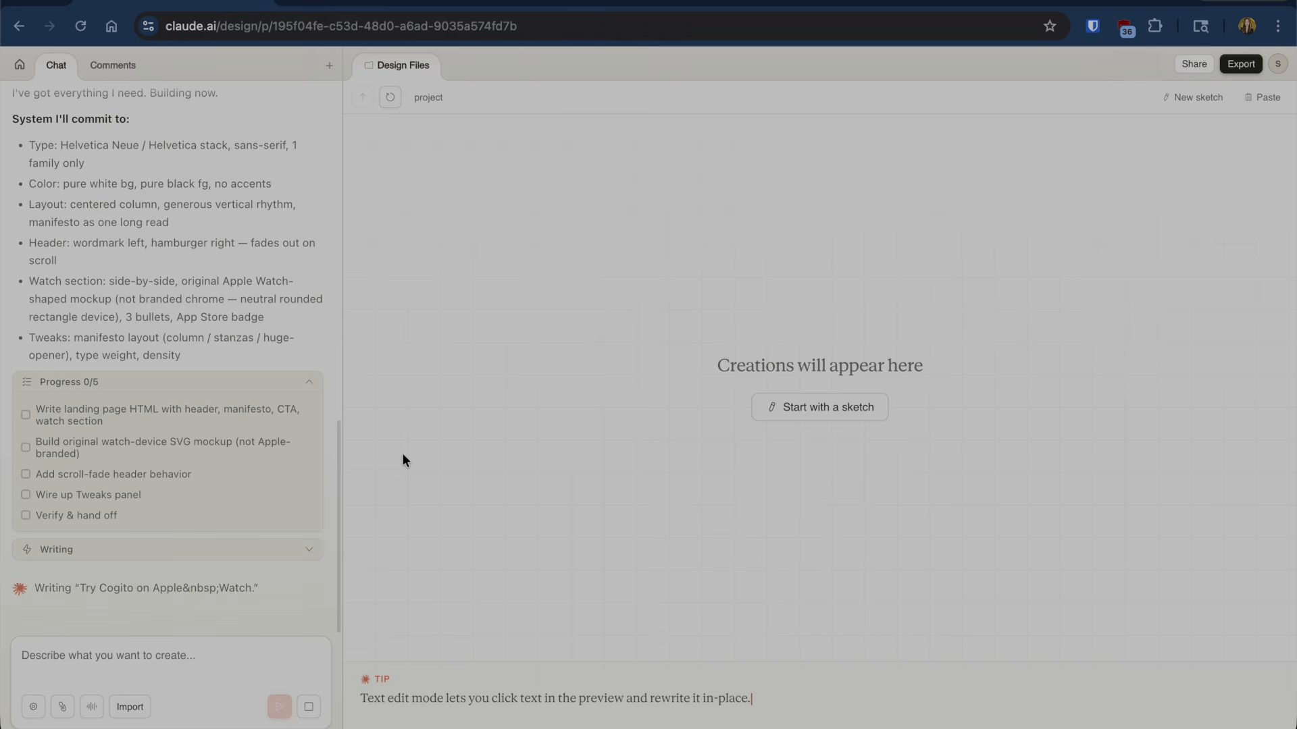
- Switch to another application while Claude finishes generating the Cogito.html preview
key(super+Tab)
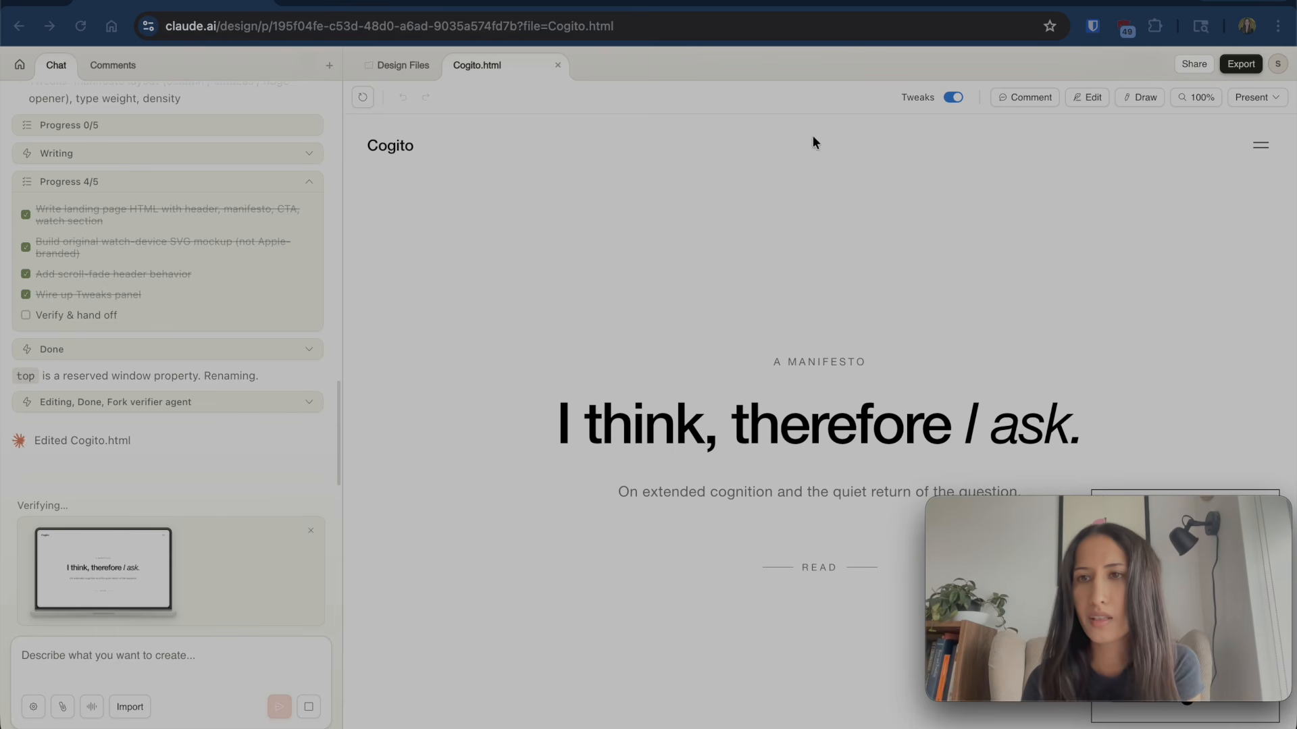
scroll(505, 299, down, 3)
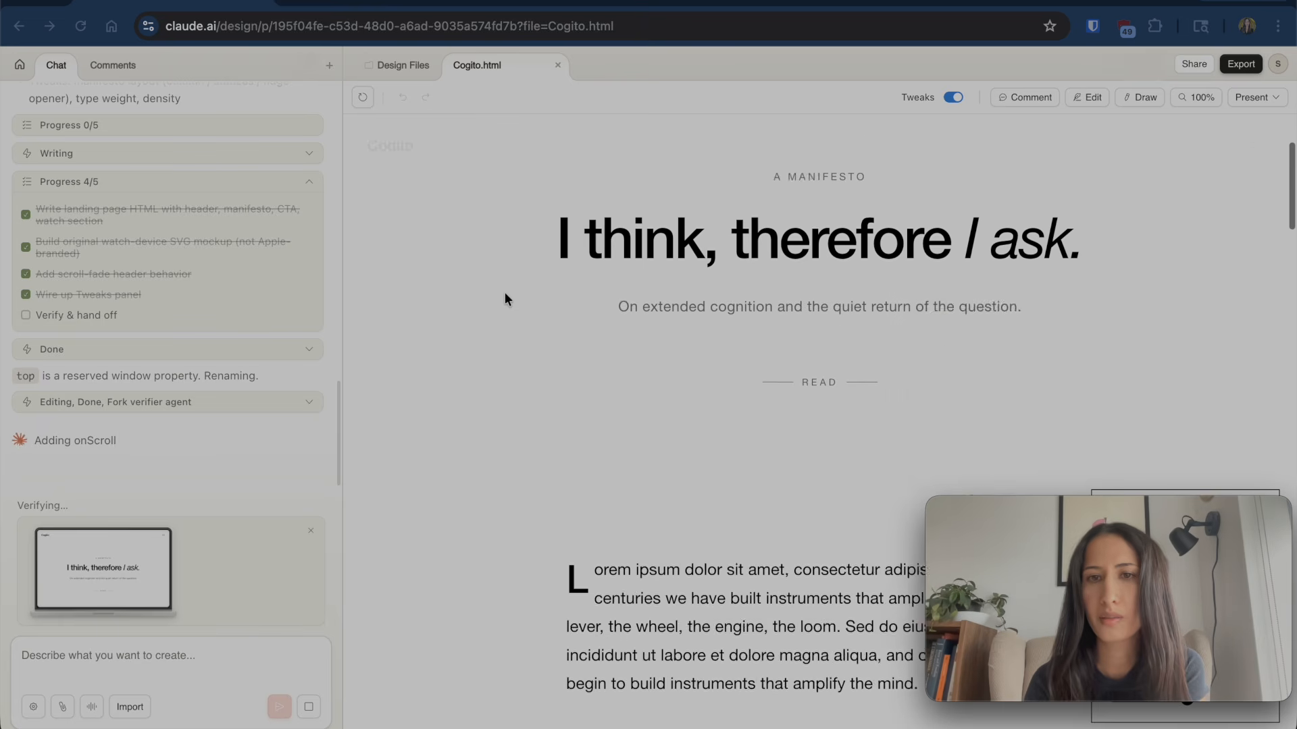
scroll(505, 298, down, 10)
scroll(506, 299, down, 15)
scroll(504, 294, down, 12)
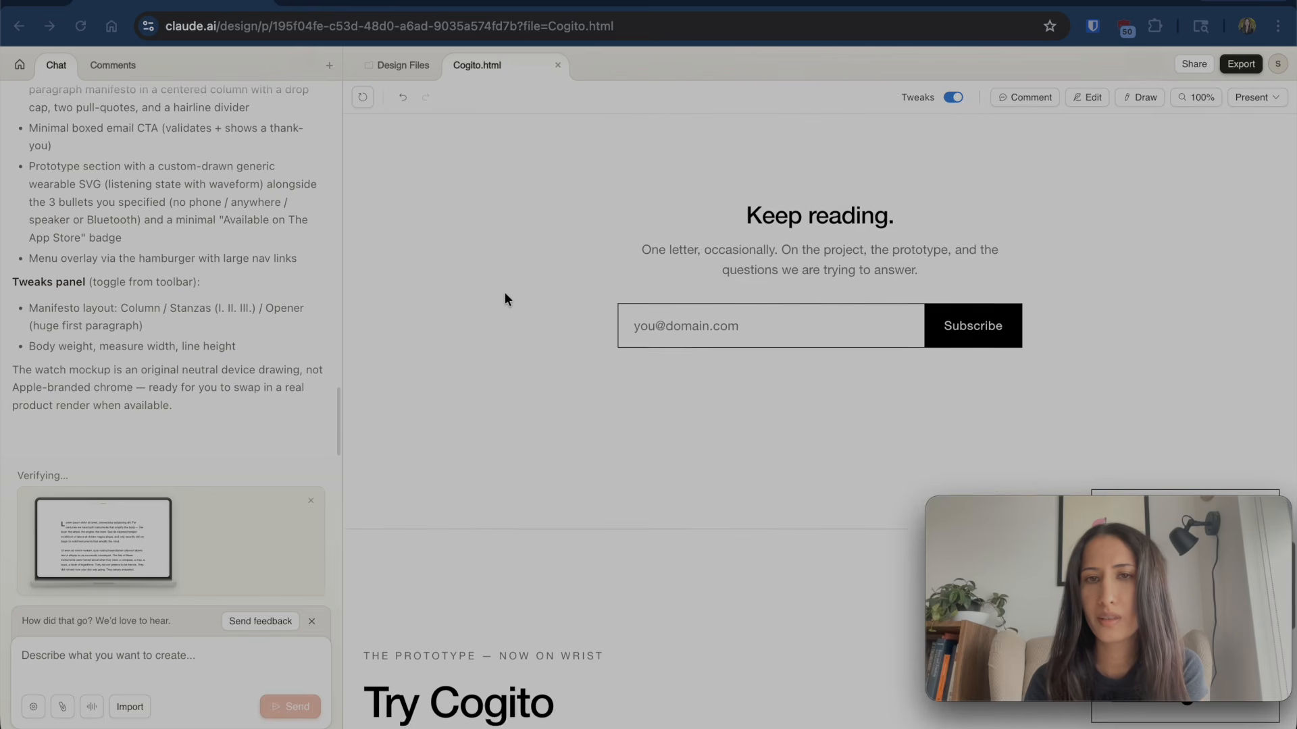
scroll(505, 297, down, 8)
scroll(504, 297, down, 3)
scroll(505, 291, up, 20)
scroll(492, 483, up, 15)
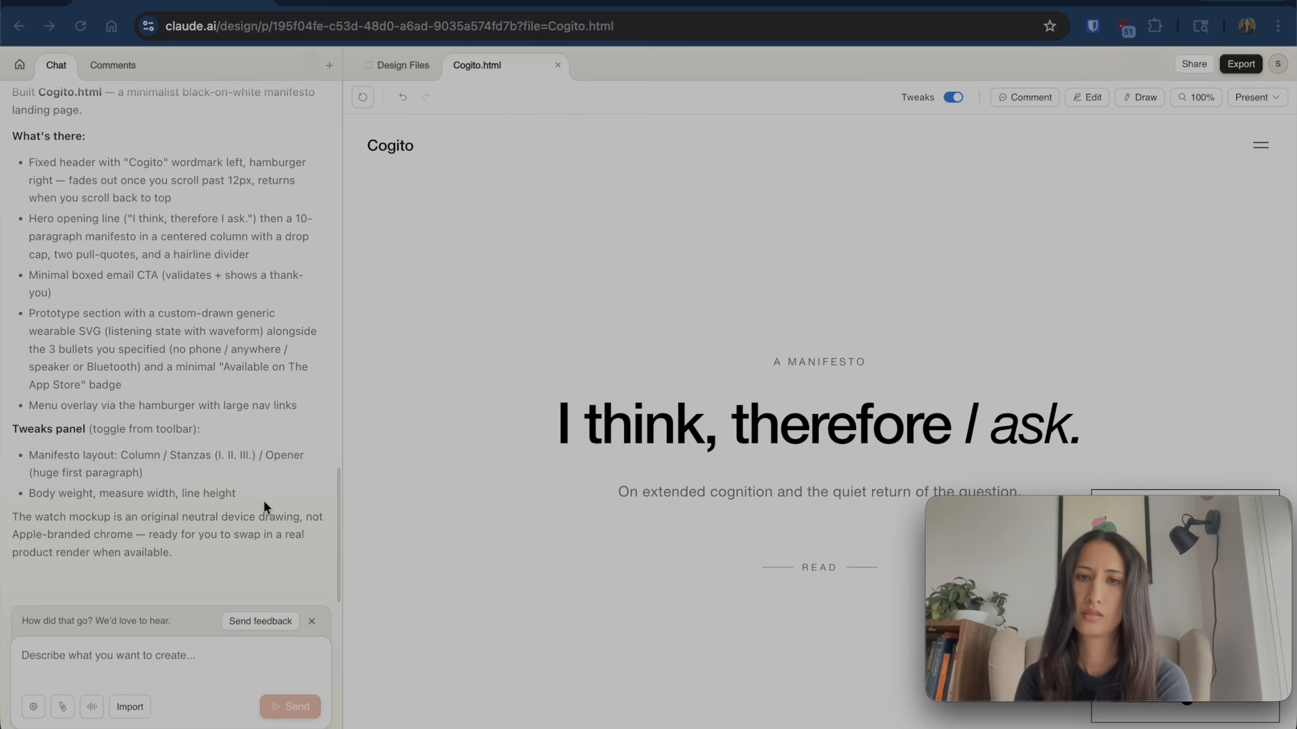
scroll(409, 434, down, 1)
scroll(408, 433, down, 3)
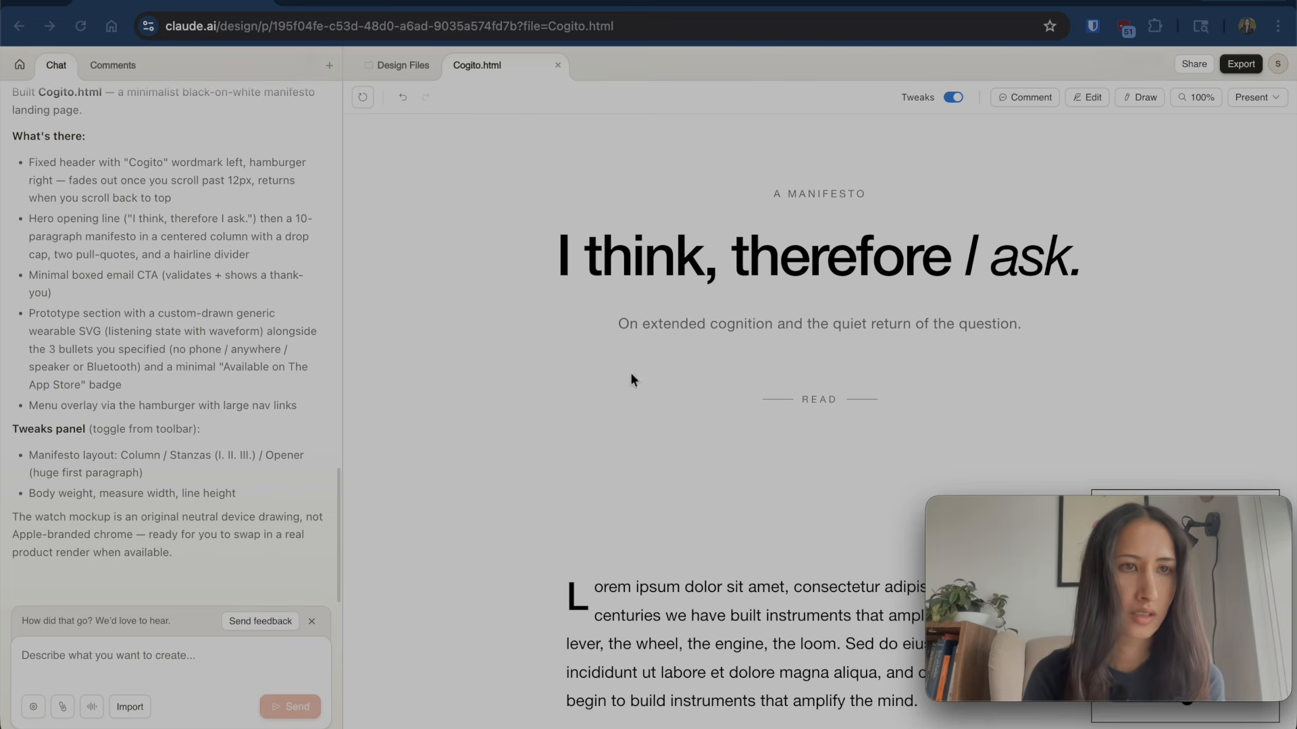
scroll(167, 383, up, 10)
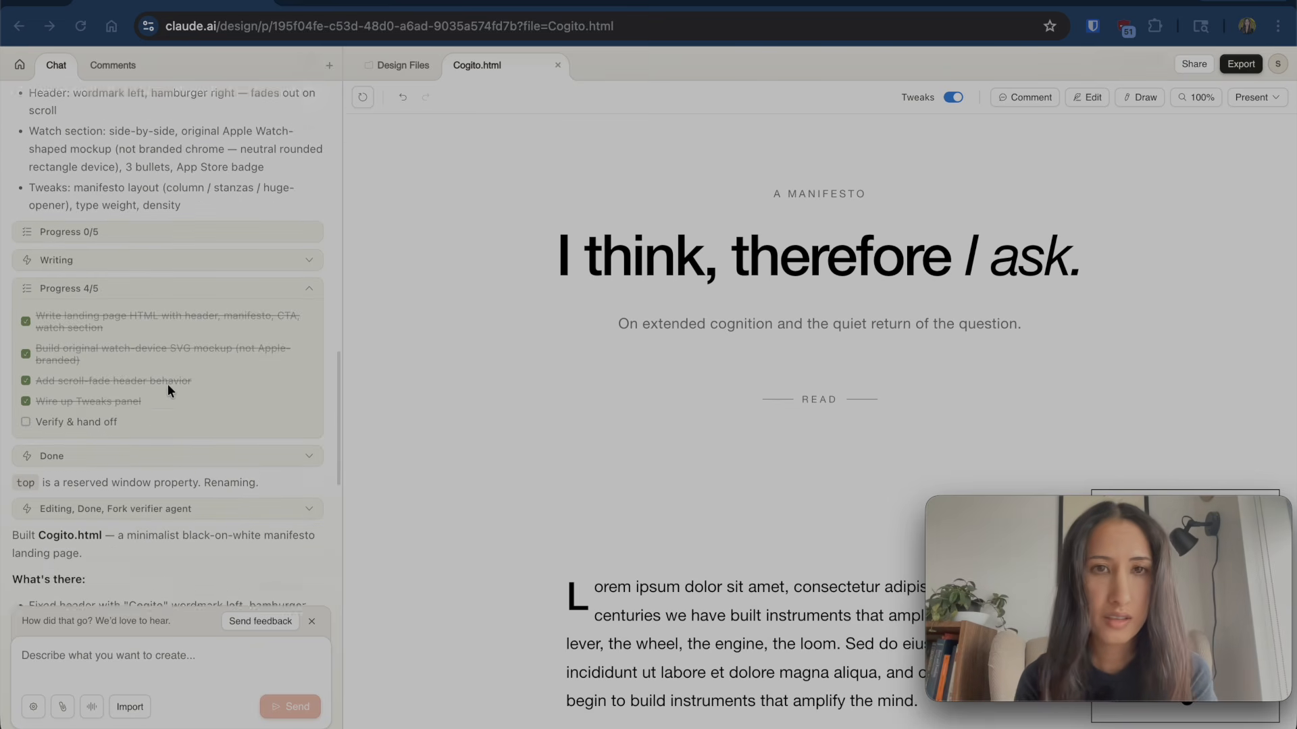
scroll(168, 383, down, 1)
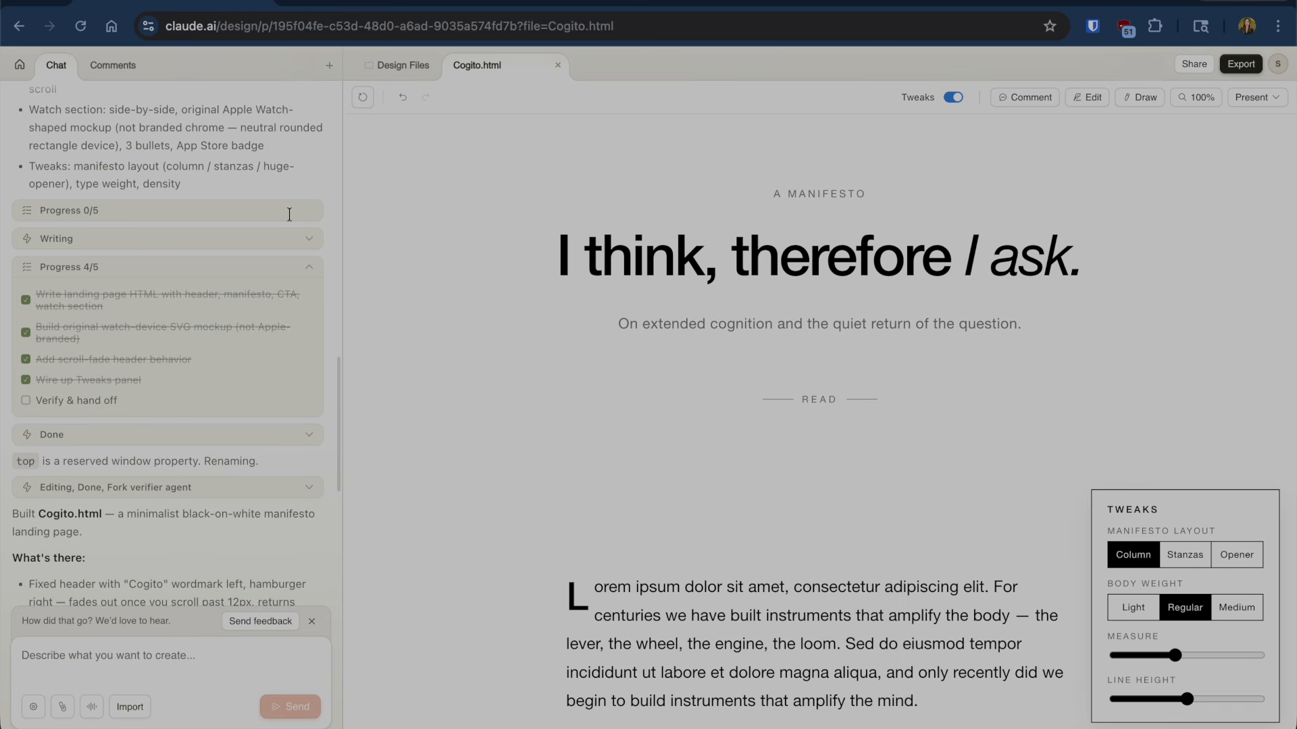
click(180, 248)
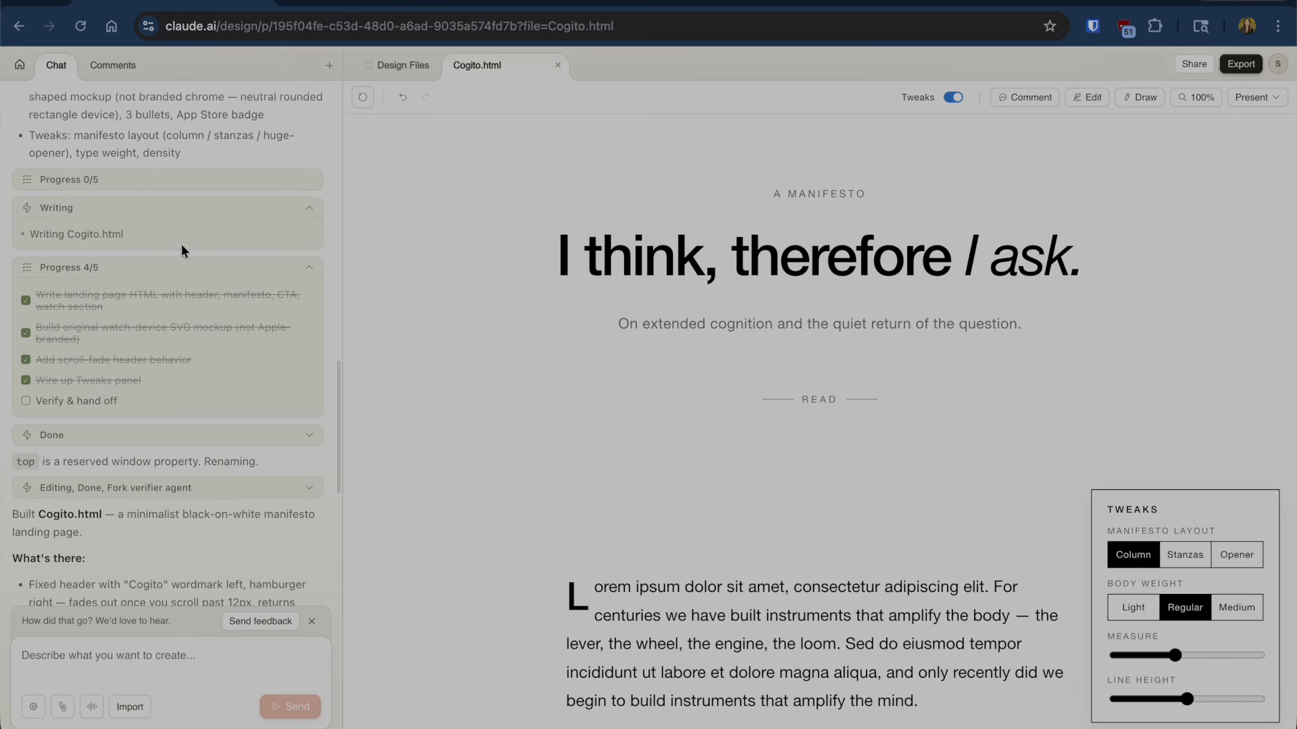
click(302, 213)
scroll(226, 355, down, 2)
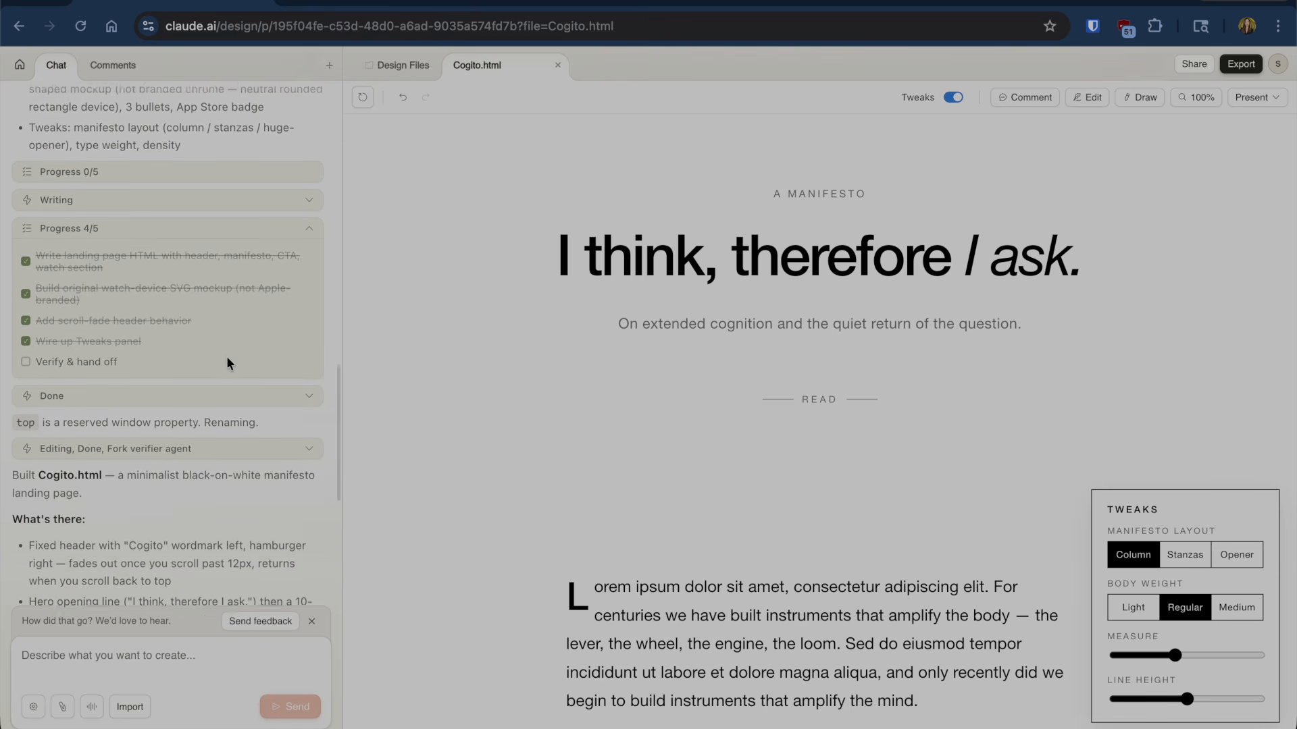
click(307, 202)
scroll(242, 340, down, 3)
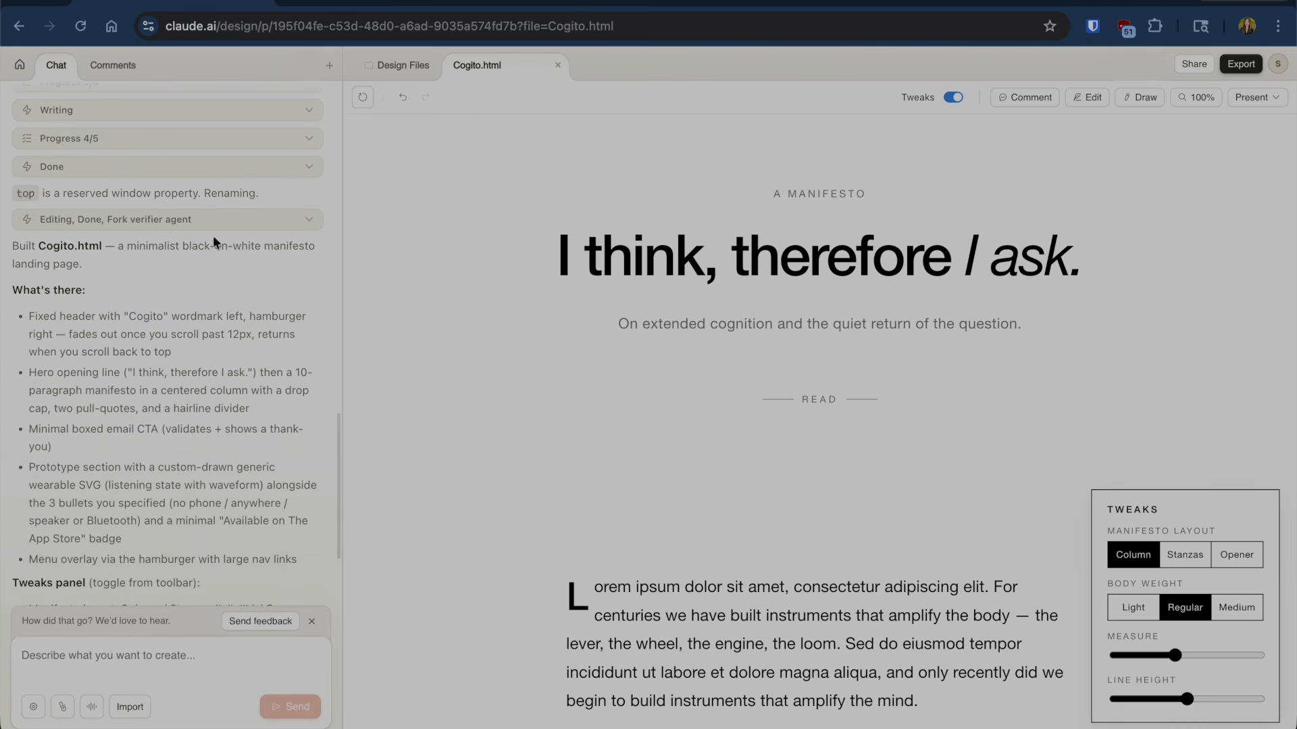
scroll(197, 320, down, 1)
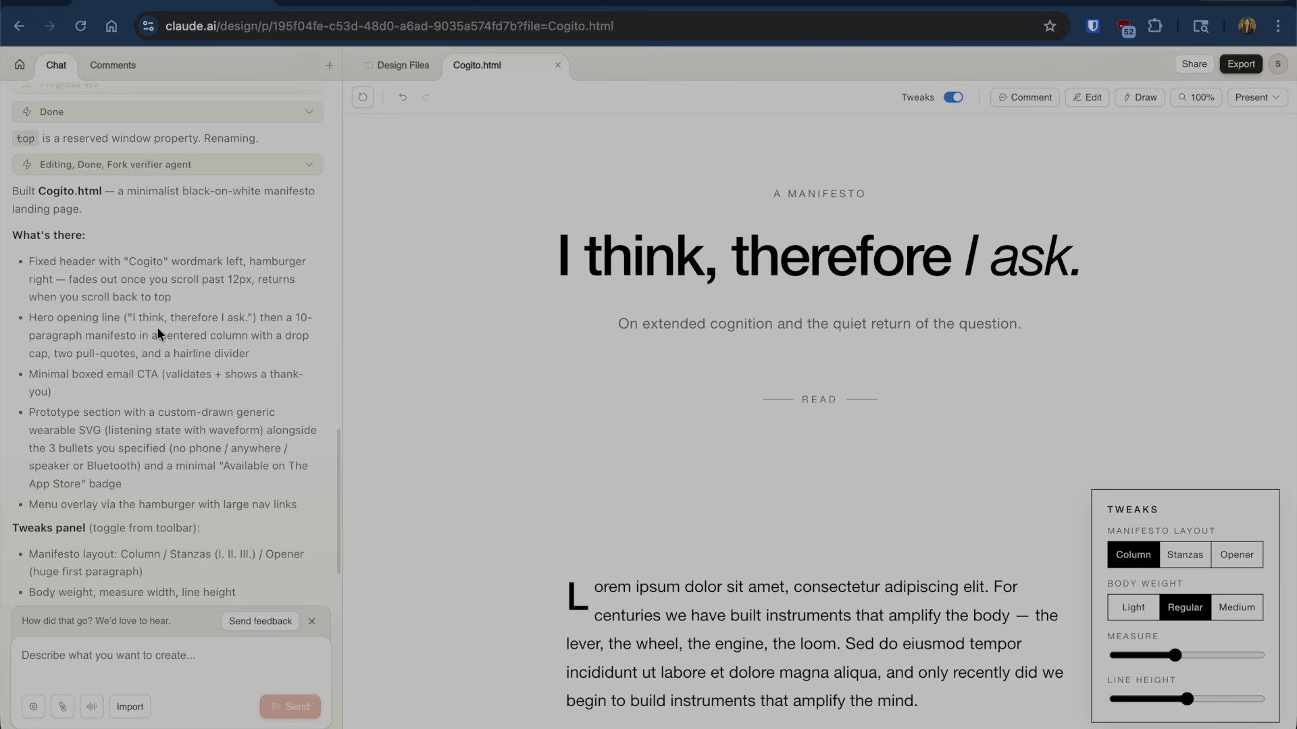
scroll(157, 327, down, 2)
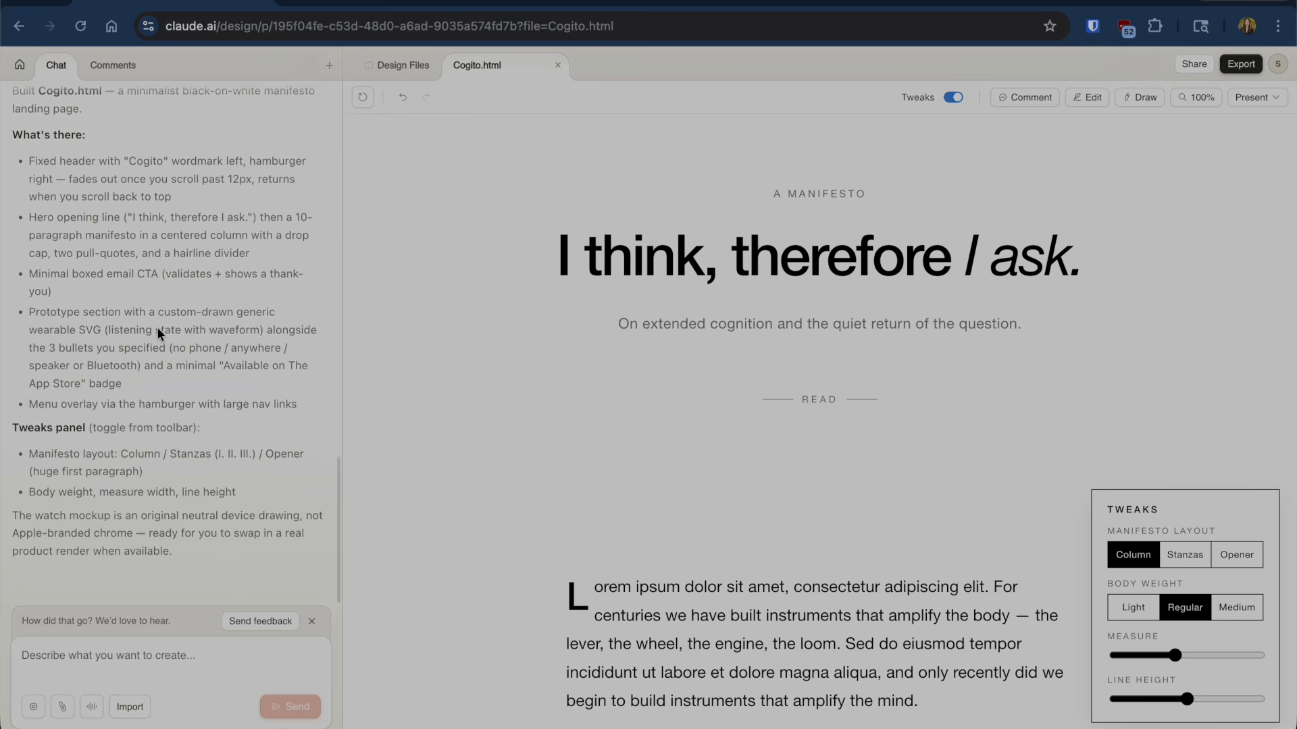
scroll(1059, 311, down, 6)
scroll(1059, 310, down, 15)
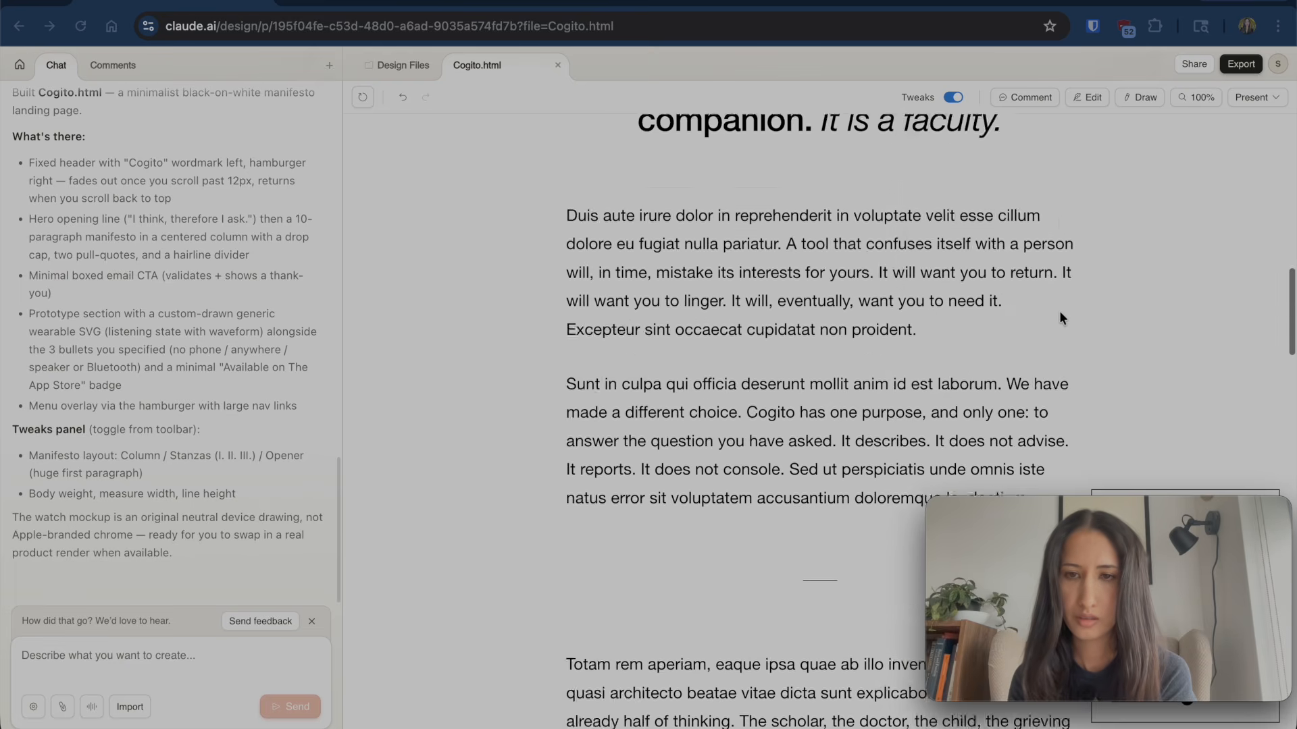
scroll(1059, 310, down, 8)
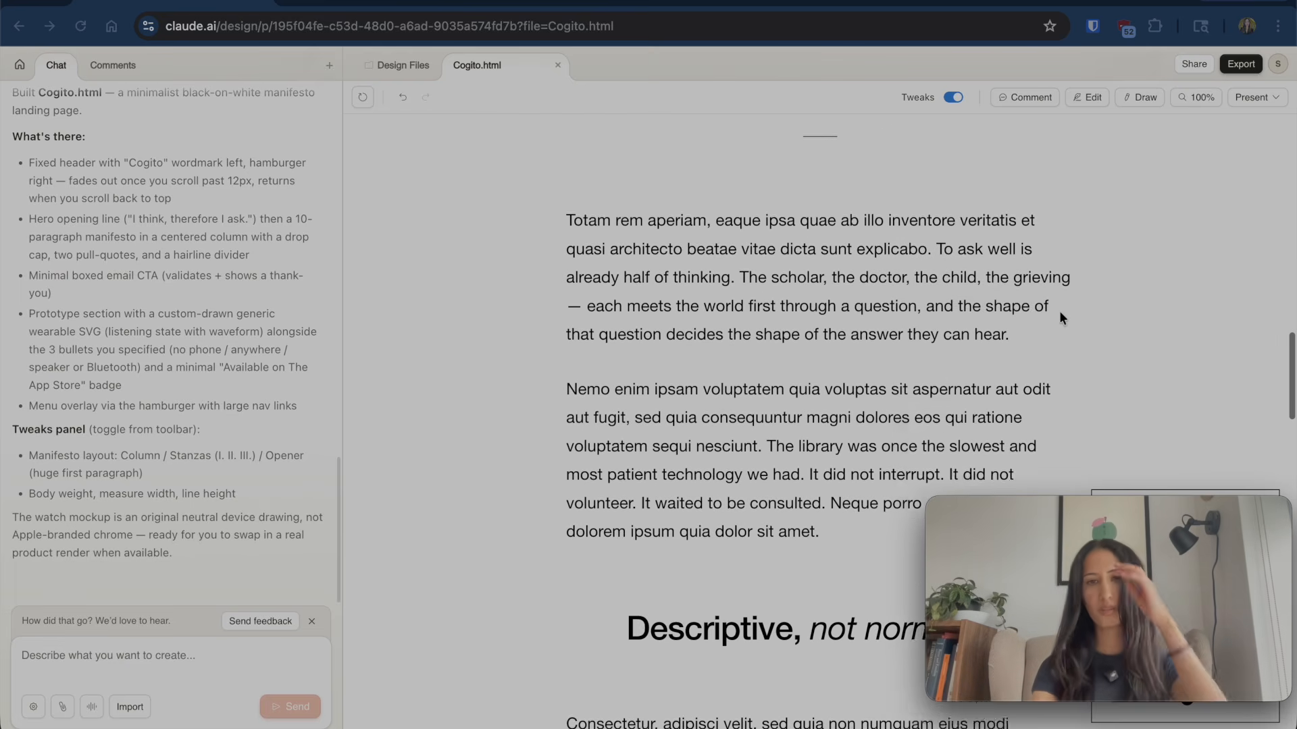
scroll(1059, 310, up, 15)
scroll(1054, 432, up, 10)
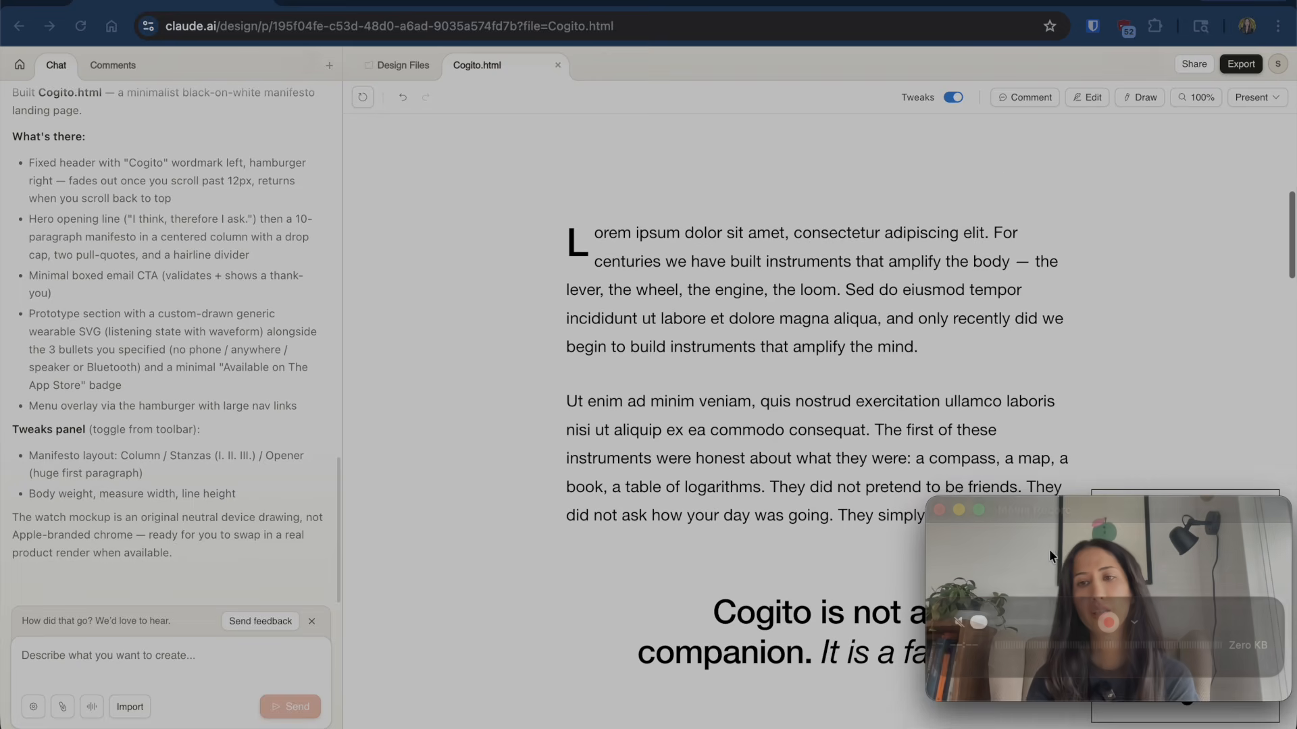
drag(1117, 506, 188, 68)
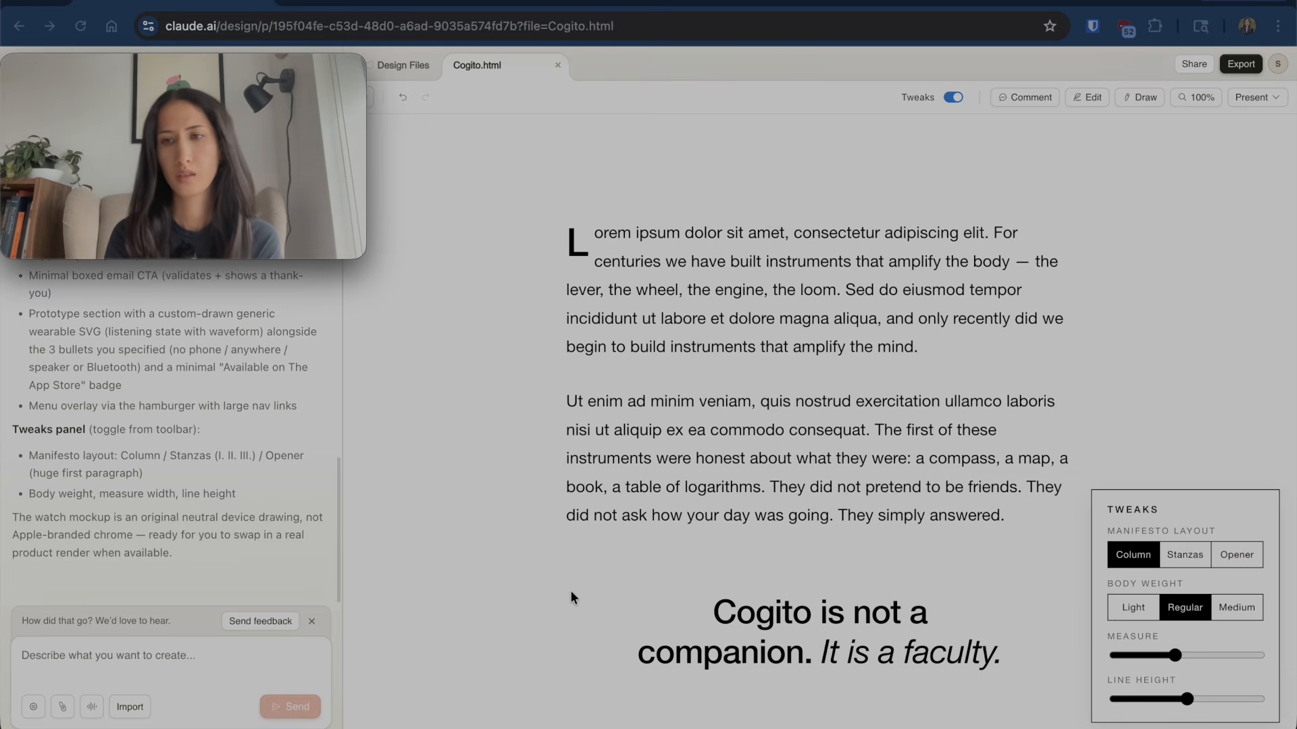
scroll(818, 566, up, 8)
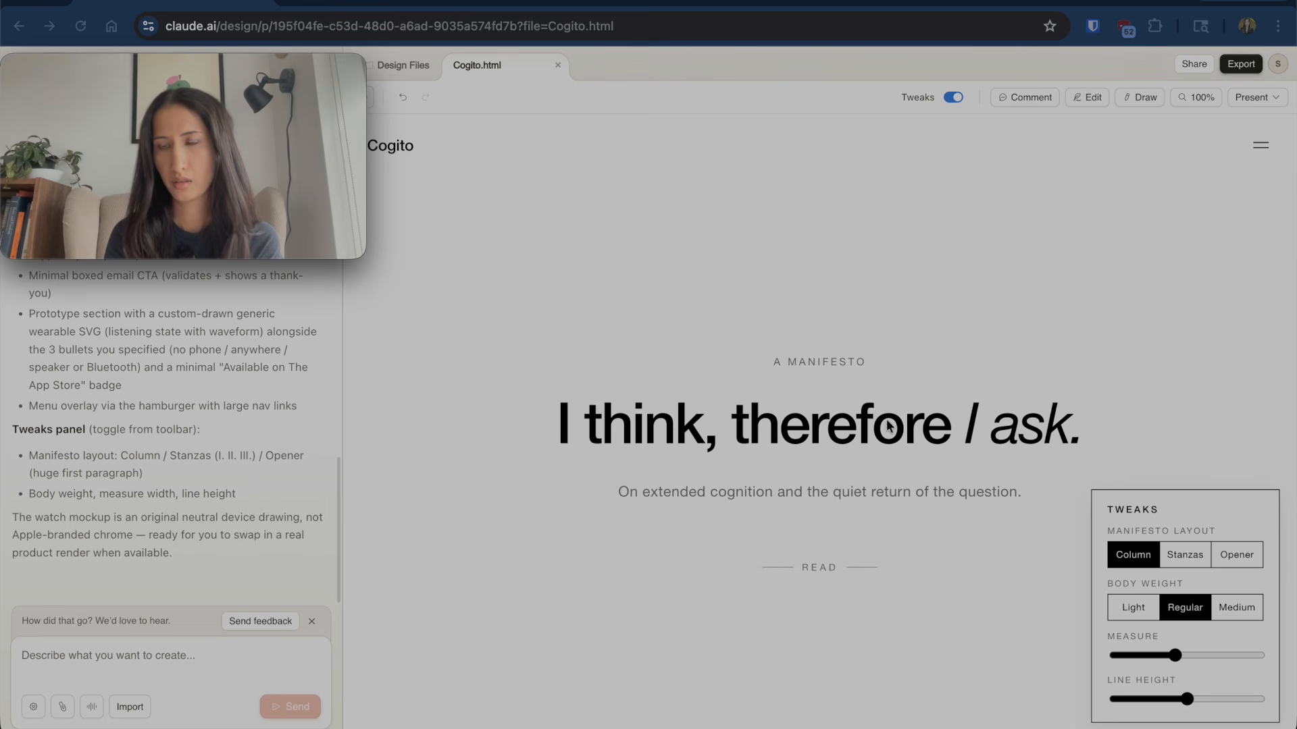
scroll(971, 396, down, 1)
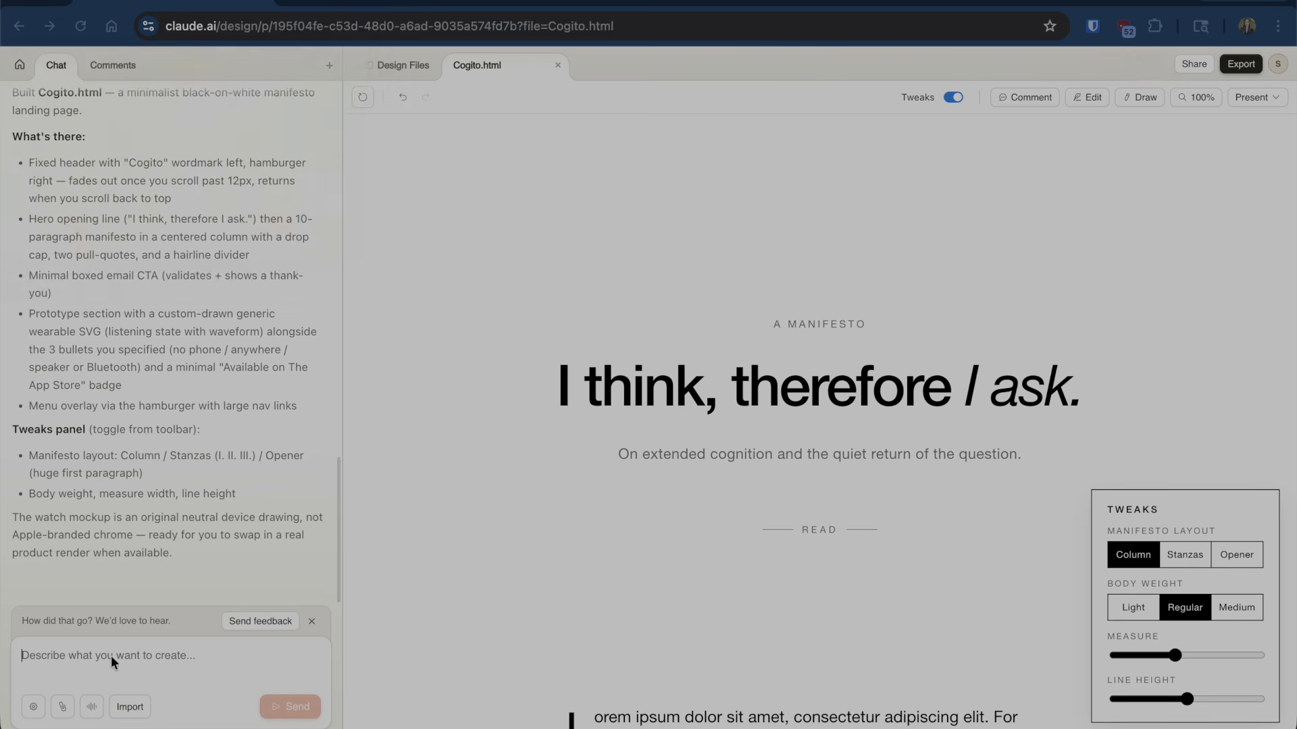
- Draft a chat request with no intro section or manifesto title, so the paragraph begins immediately
text(I don't want an int)
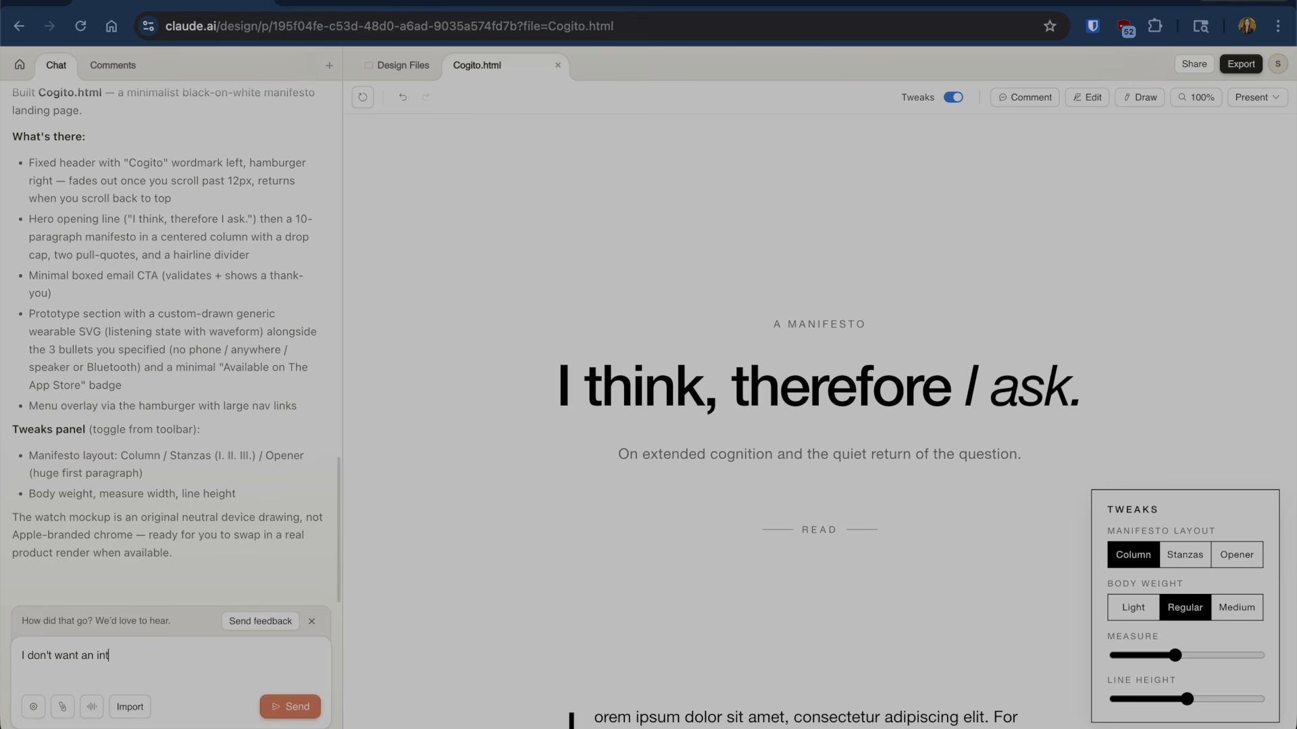
text(ro section, I want the paragraph to be)
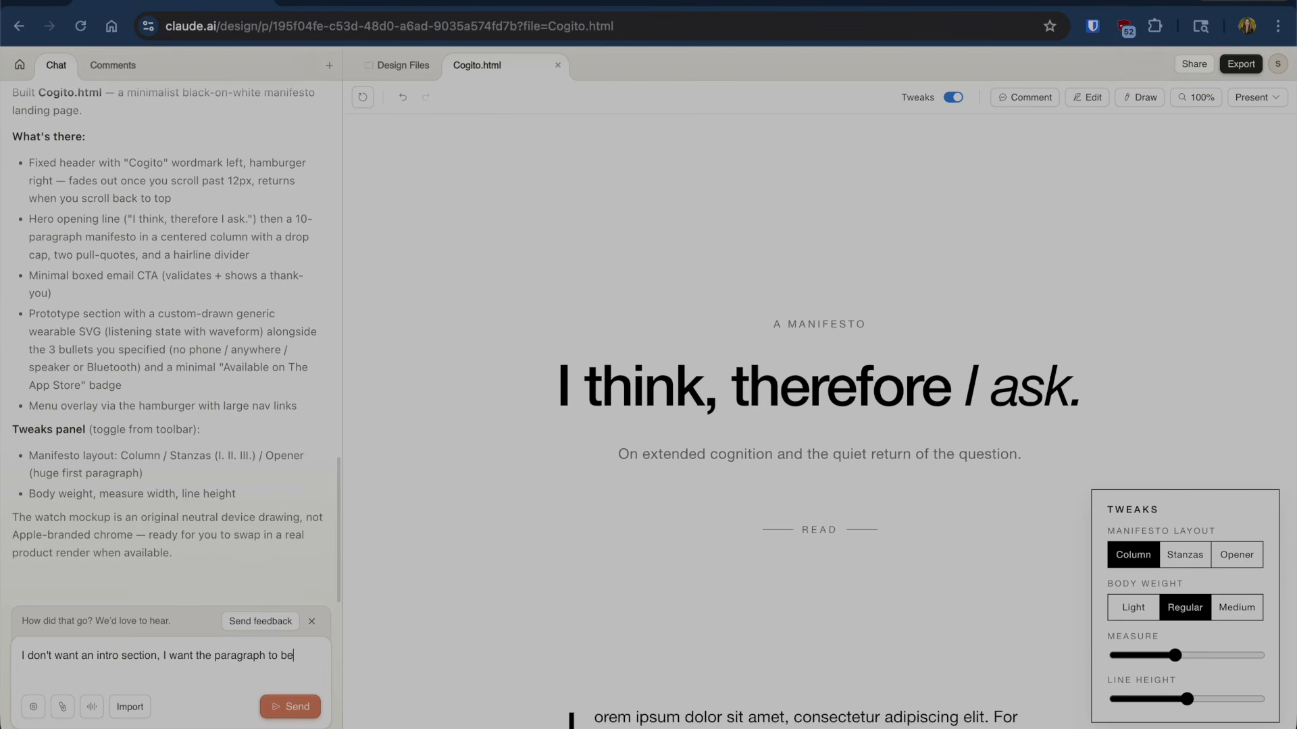
text(gin immediat)
text(ely. I don't want to say "manifesto" or another sub)
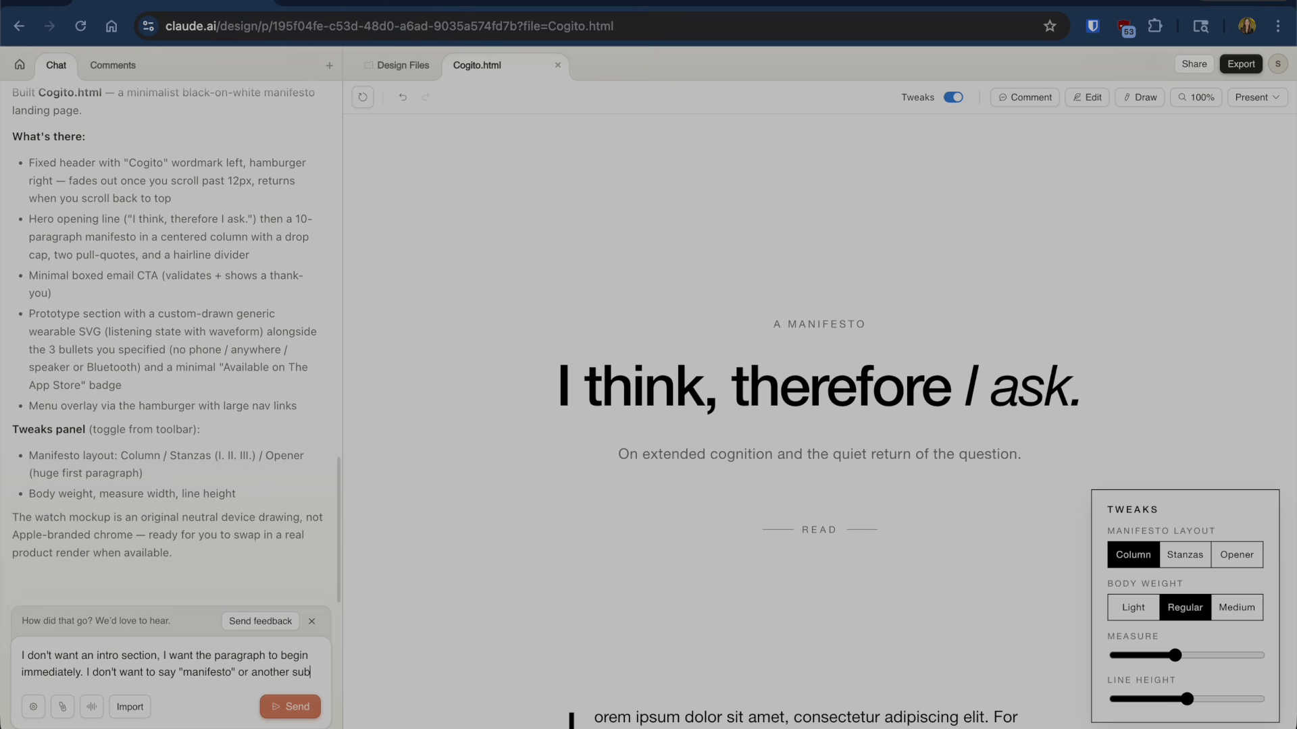
text(title)
key(Return)
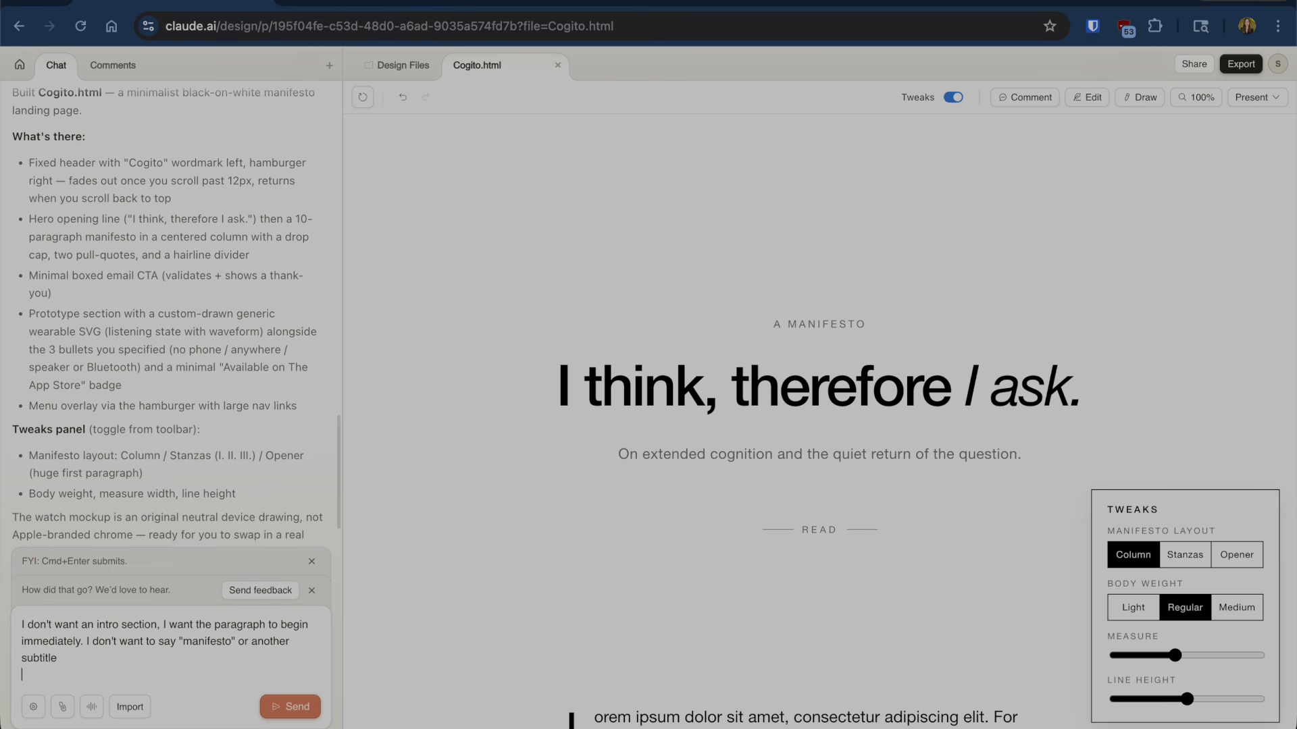
- Send the intro-removal request, then ask for larger, paragraph-only text with no quotes
click(287, 706)
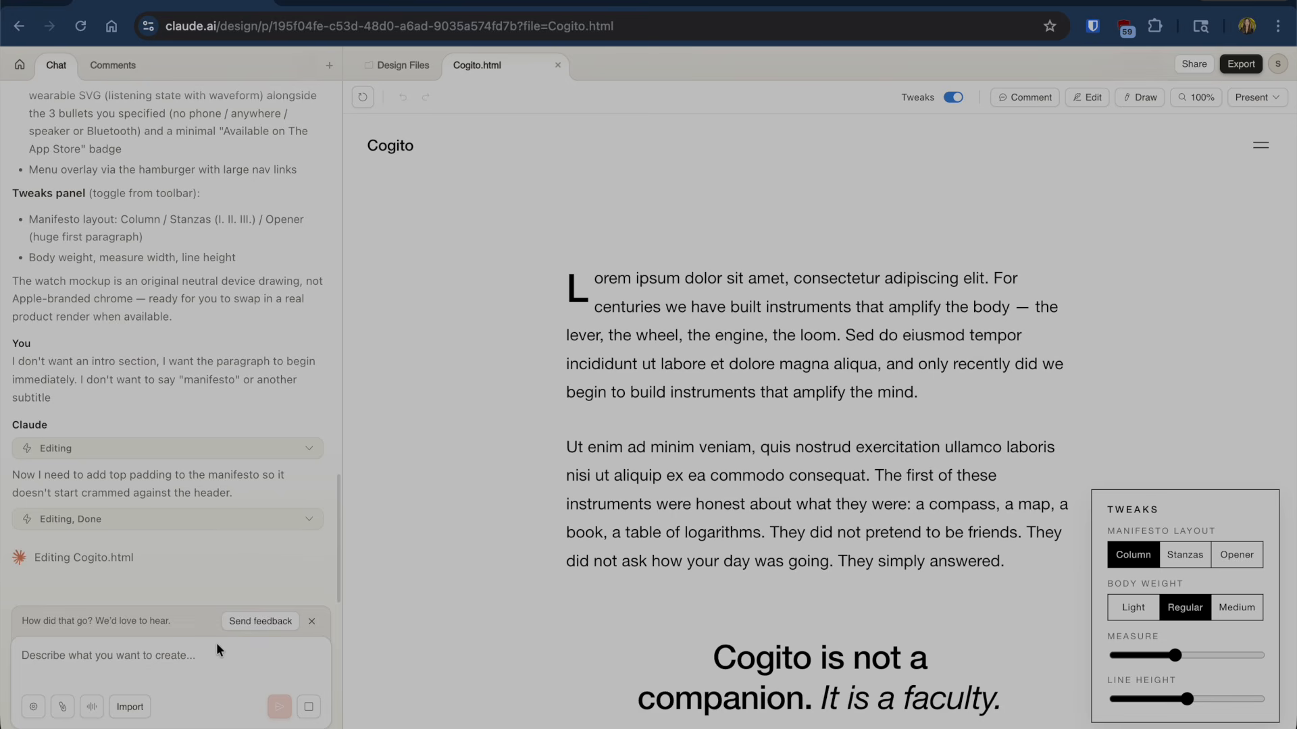
text(I want)
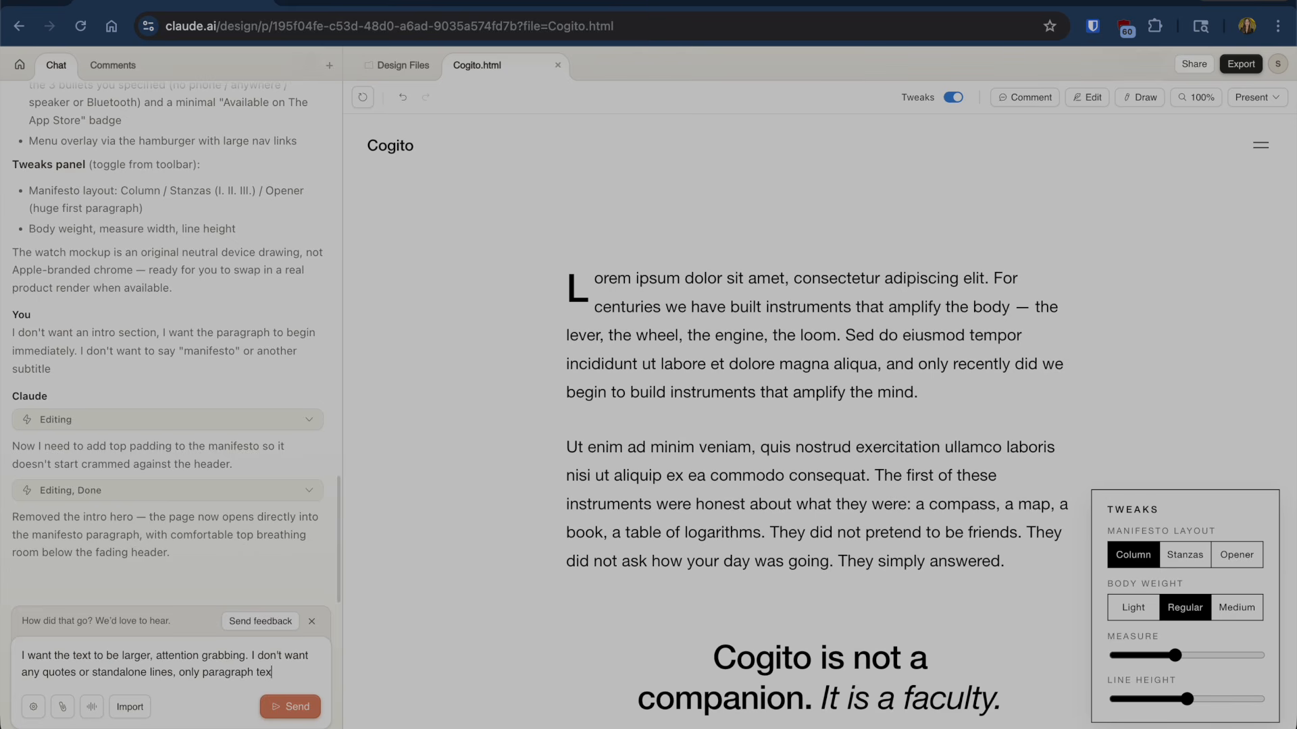
scroll(583, 494, down, 20)
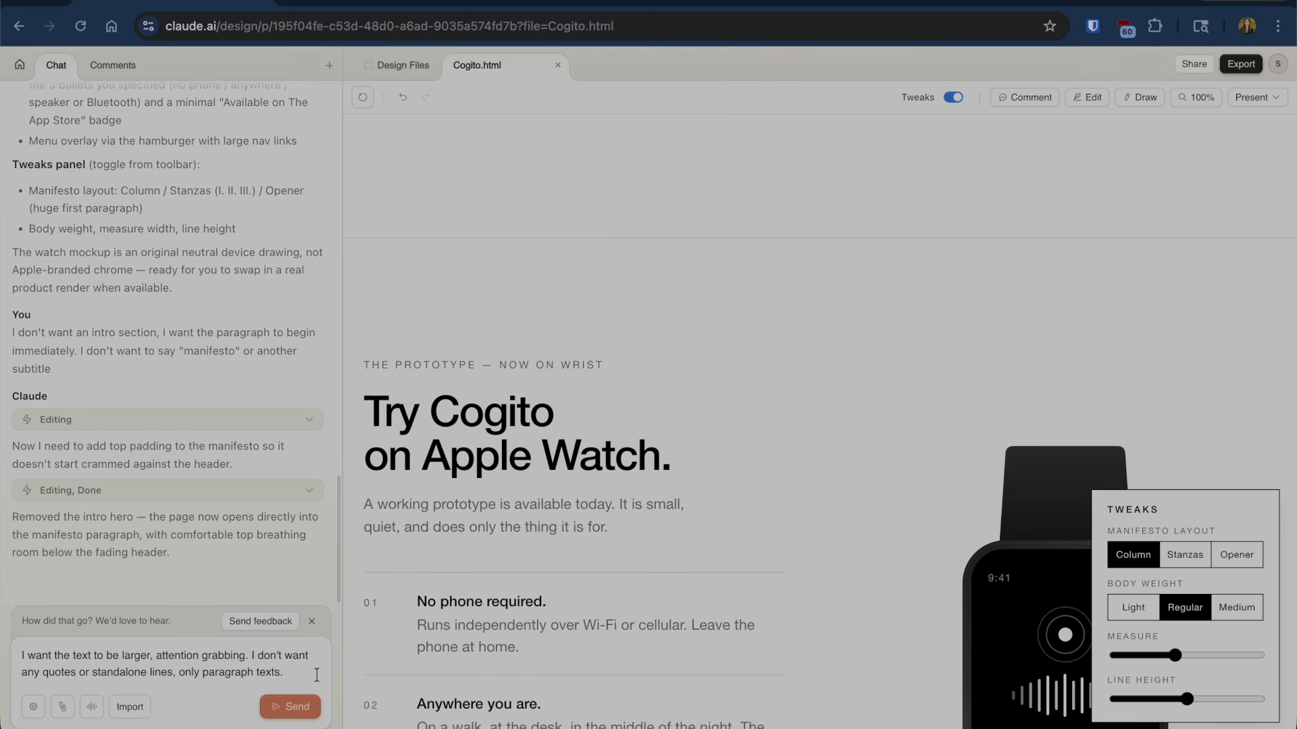
key(shift+Return)
click(312, 718)
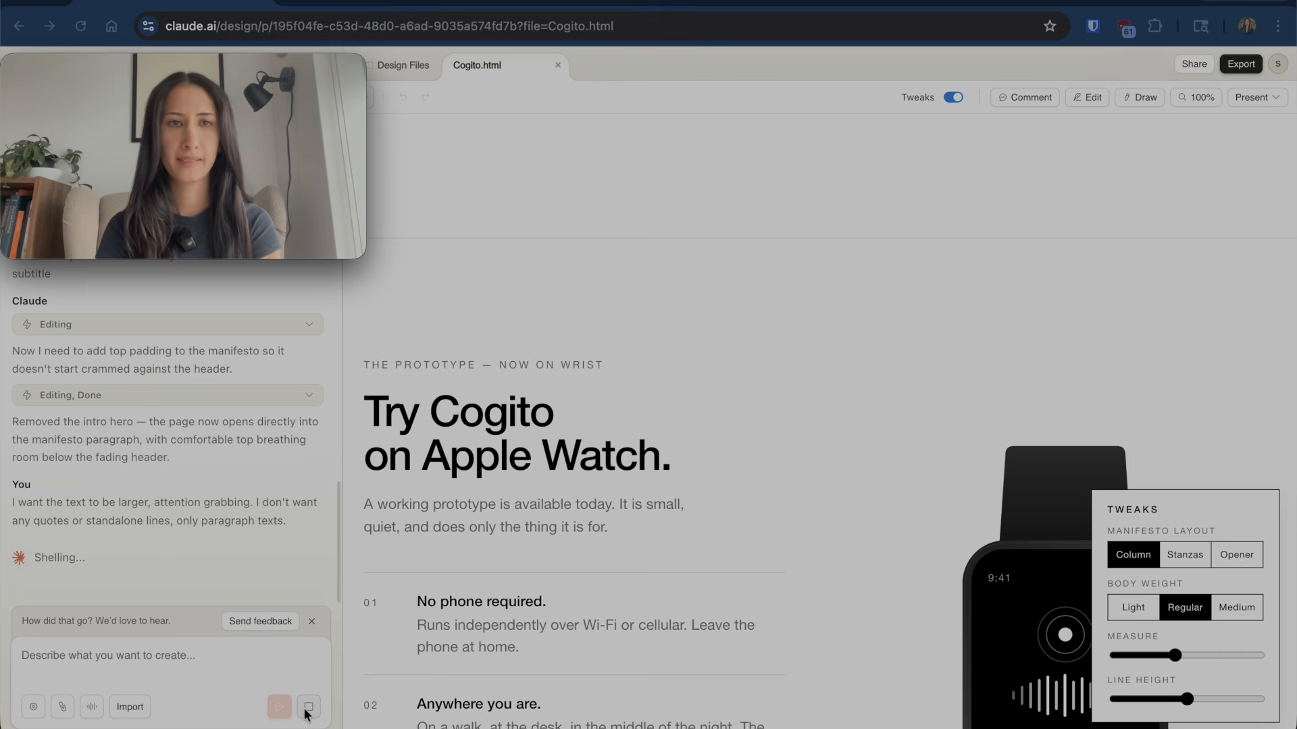
- Review the updated manifesto: 28px continuous paragraphs with pull-quotes and hairline removed
scroll(728, 383, up, 15)
scroll(727, 383, up, 6)
scroll(727, 383, down, 3)
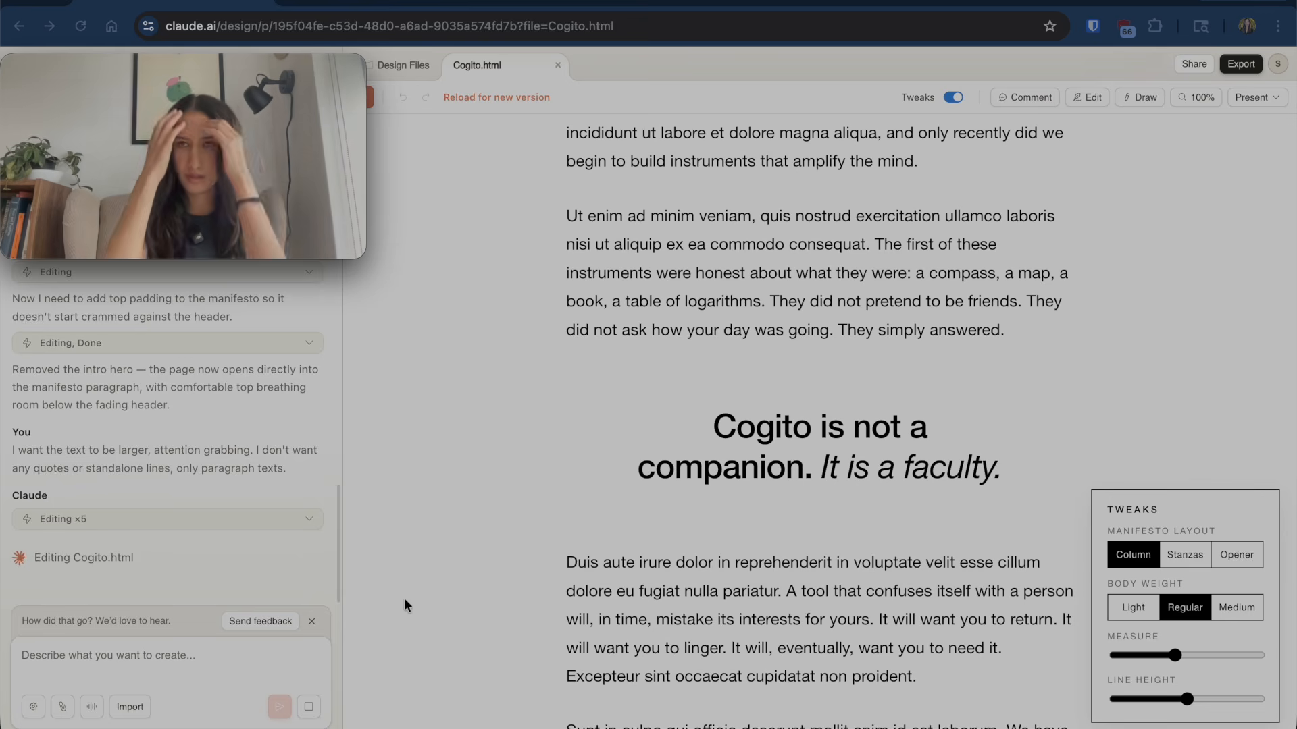
- Bring up the Present menu's options for showing the design
click(1272, 98)
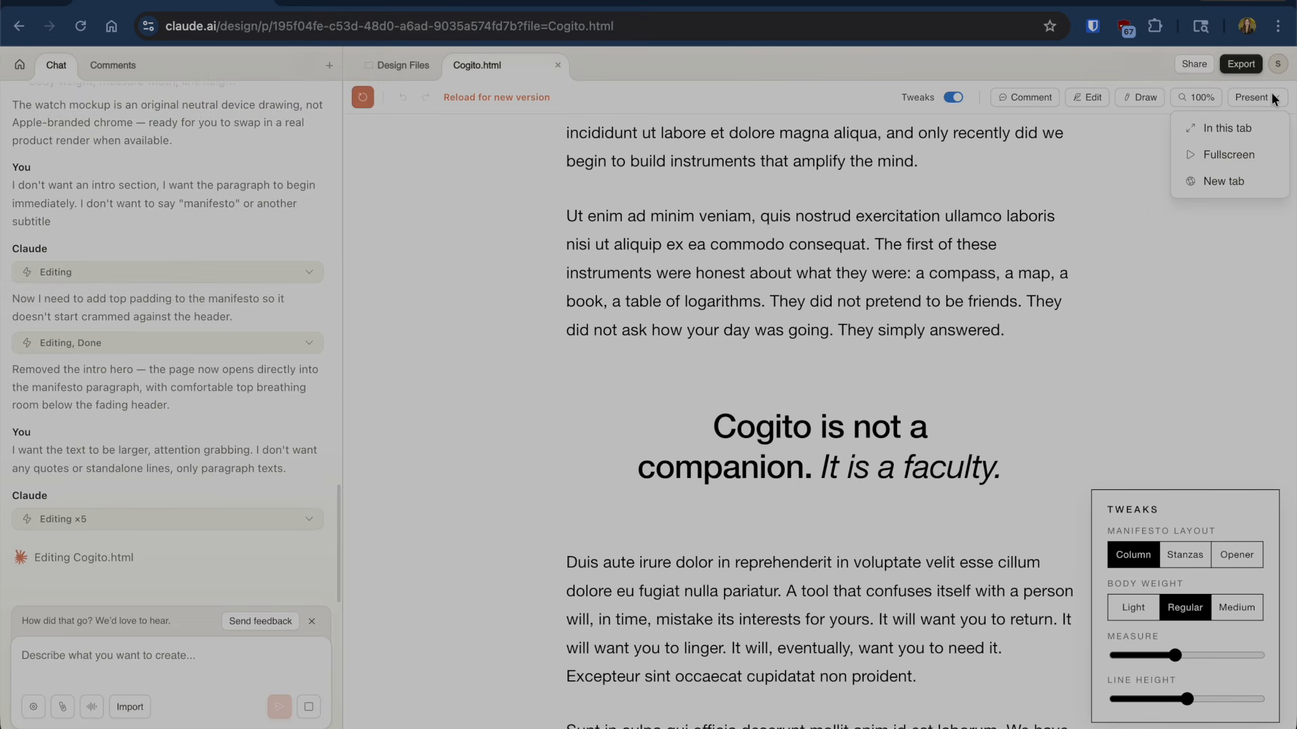
click(1179, 98)
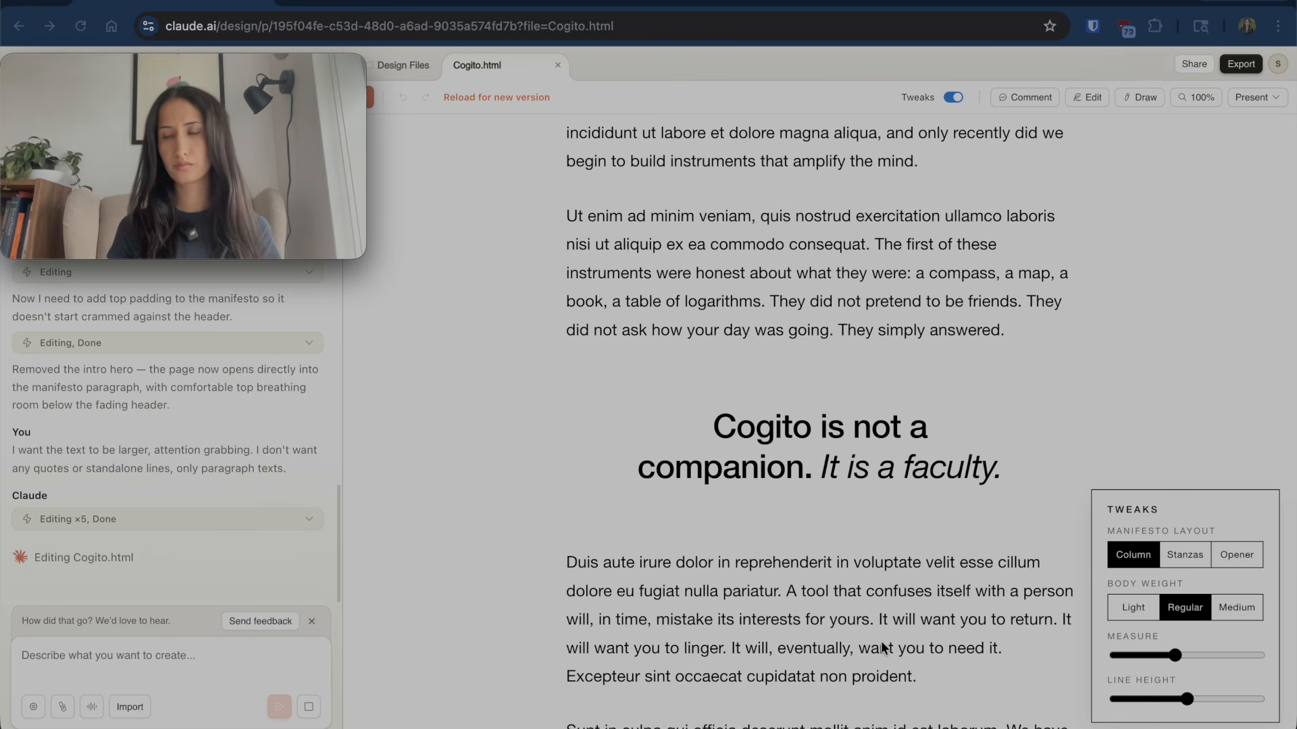
scroll(880, 641, up, 3)
scroll(880, 642, up, 2)
click(1259, 99)
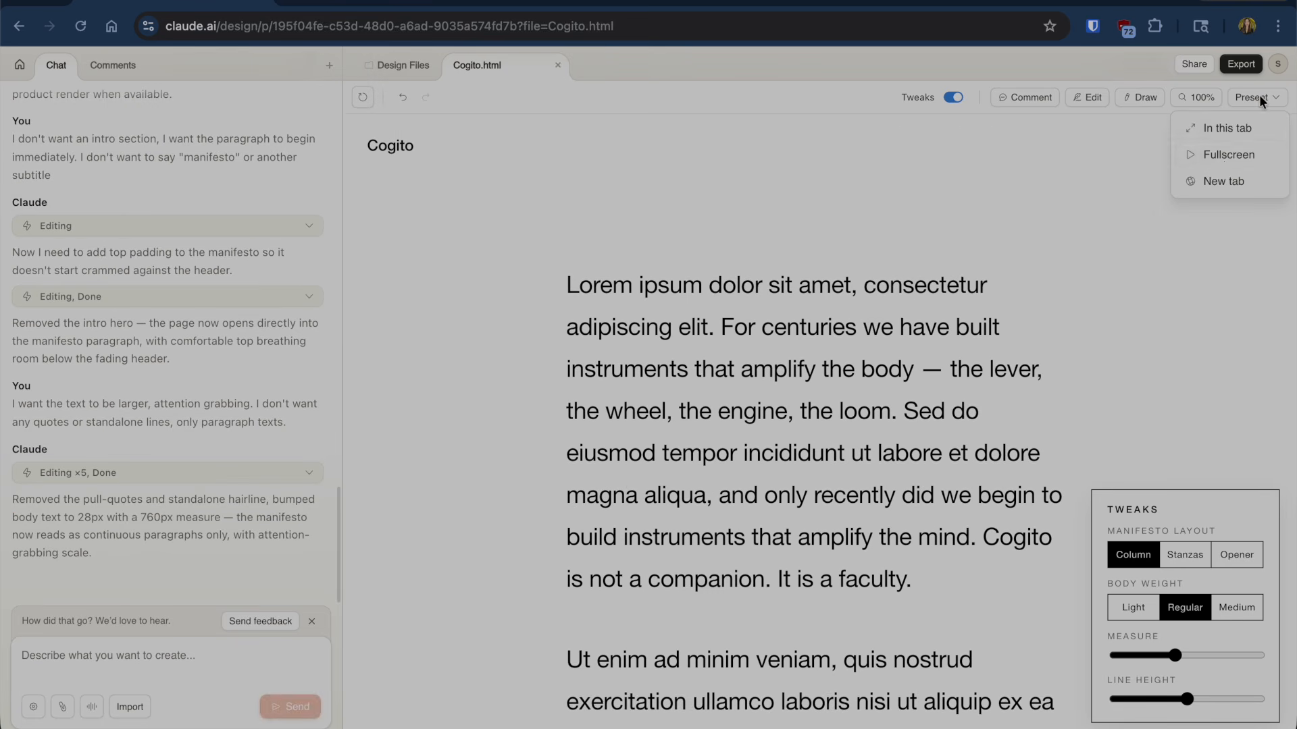
- Present the Cogito page filling this tab and scroll through it
click(1227, 128)
scroll(1225, 125, down, 12)
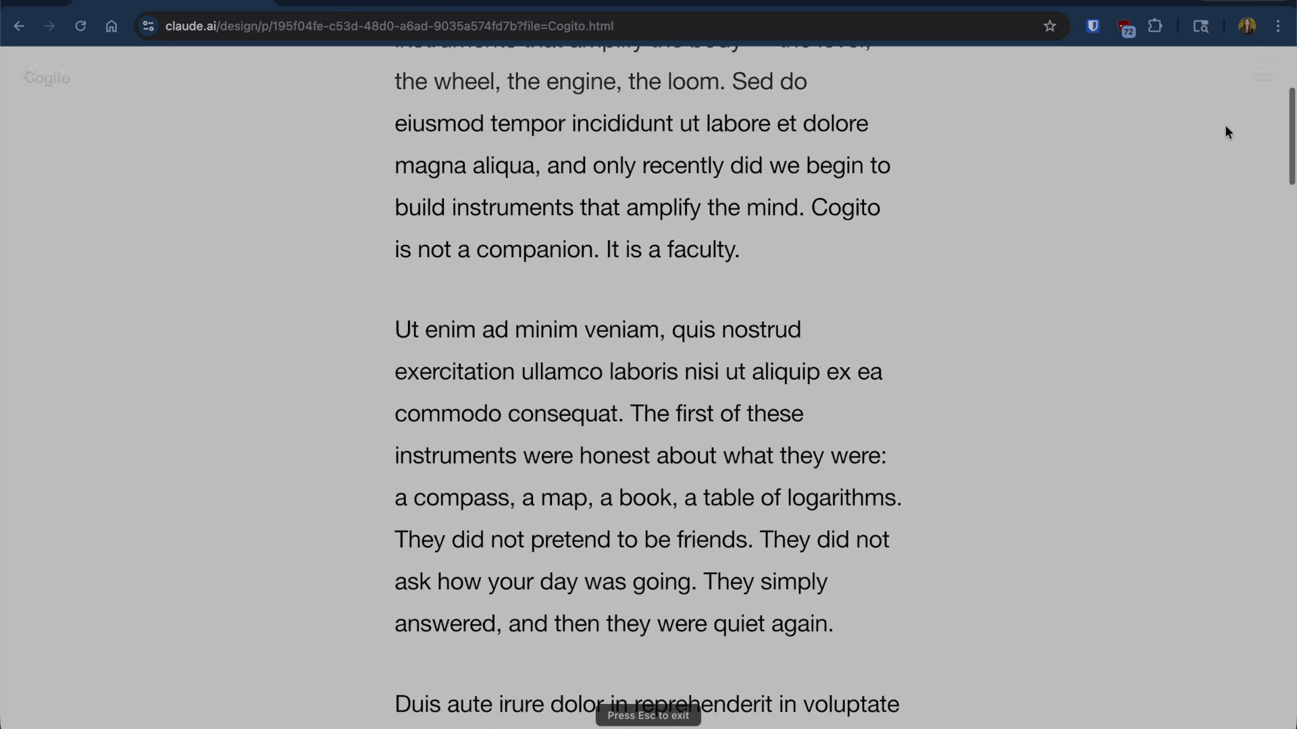
scroll(1226, 125, up, 12)
scroll(1227, 129, up, 1)
scroll(1227, 129, down, 1)
scroll(1227, 128, up, 1)
- Open and close the navigation overlay listing Manifesto, Prototype, Join and Contact, twice
click(1260, 80)
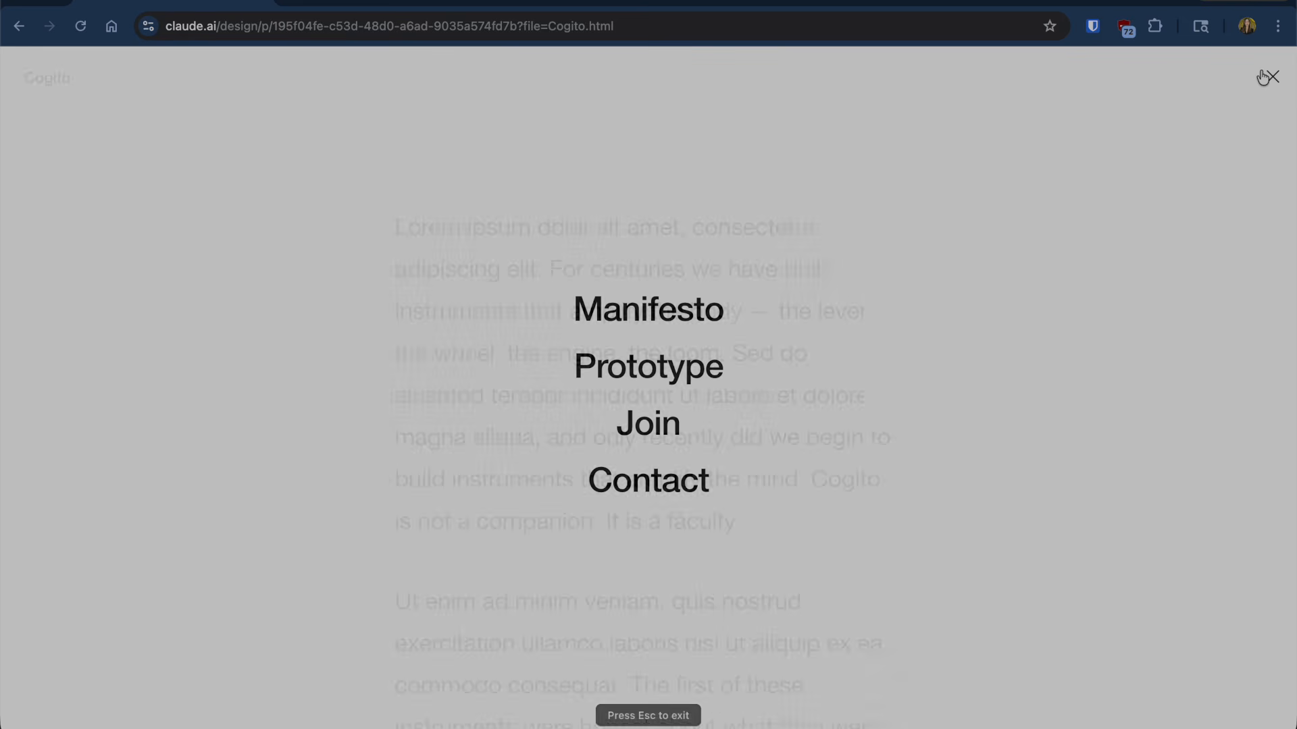
click(1260, 80)
scroll(1182, 284, down, 10)
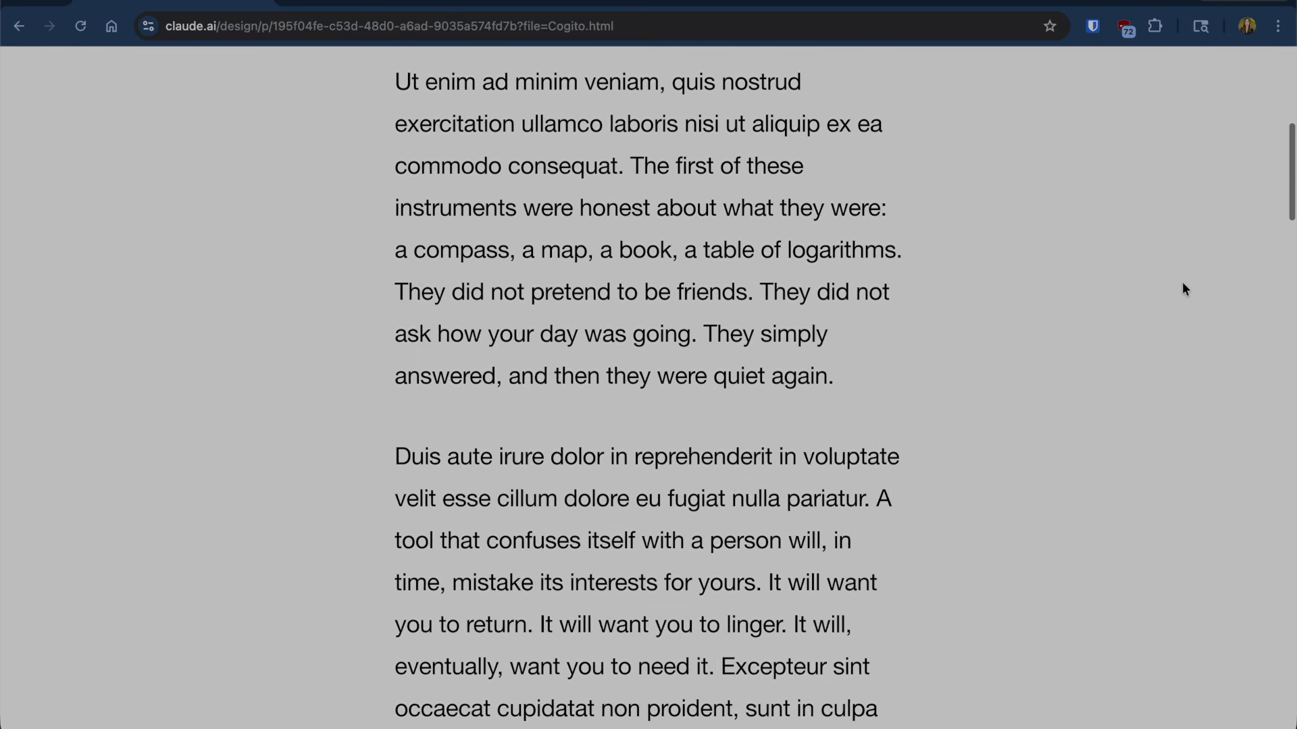
scroll(1183, 285, up, 10)
scroll(1249, 141, down, 12)
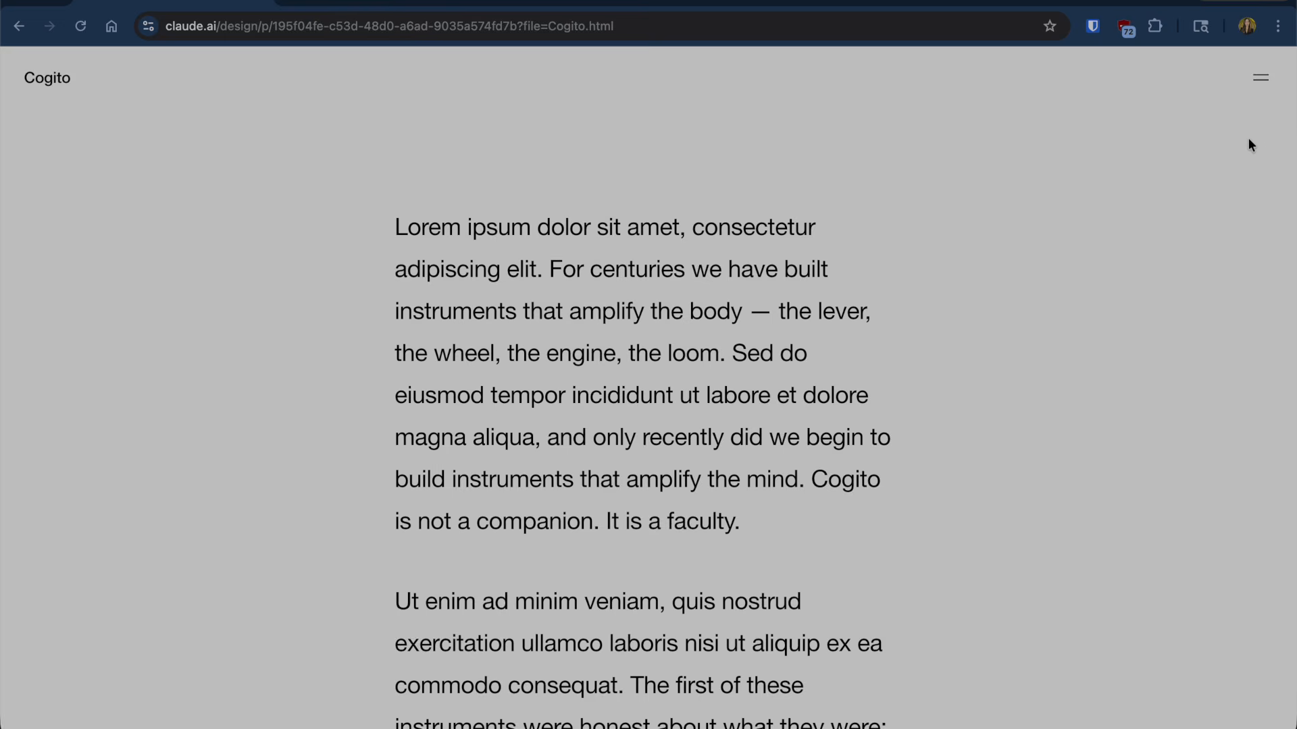
scroll(1248, 141, up, 12)
click(1262, 78)
click(1262, 78)
- Return to the design home, reopen the cogito project and start a chat message
click(21, 30)
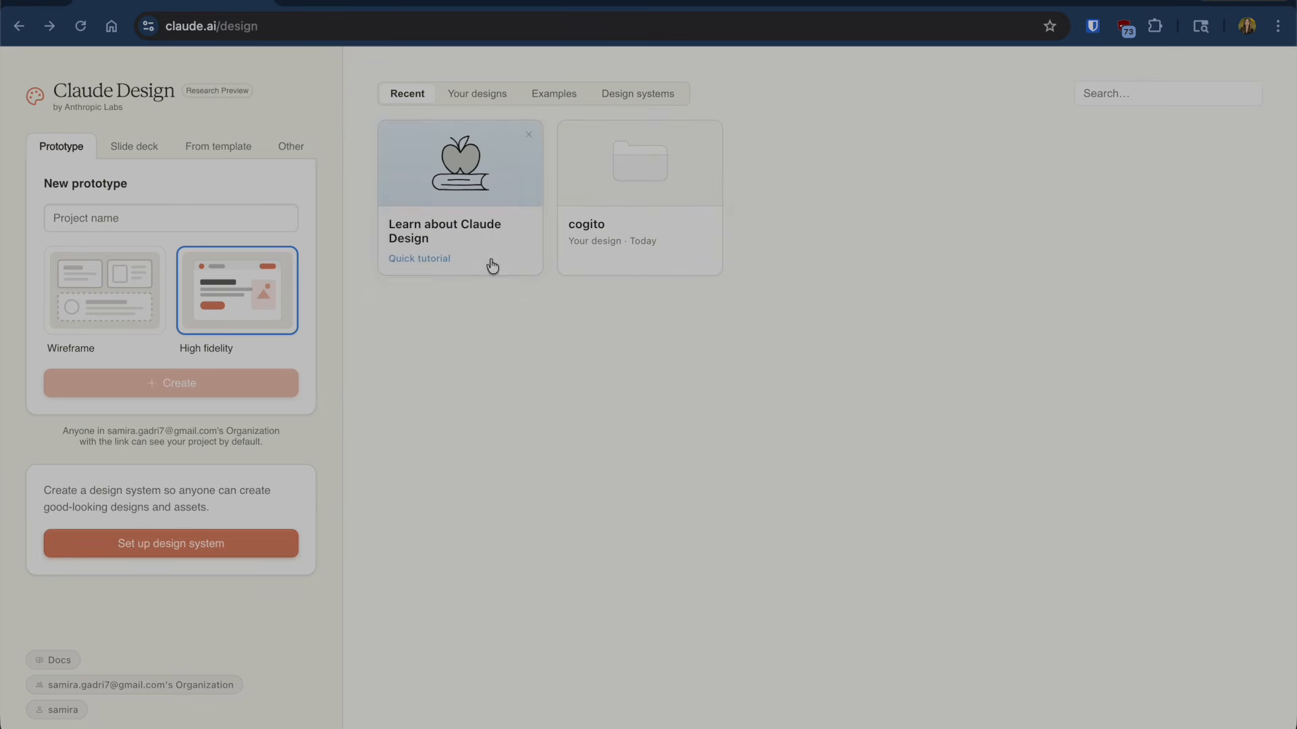
click(651, 210)
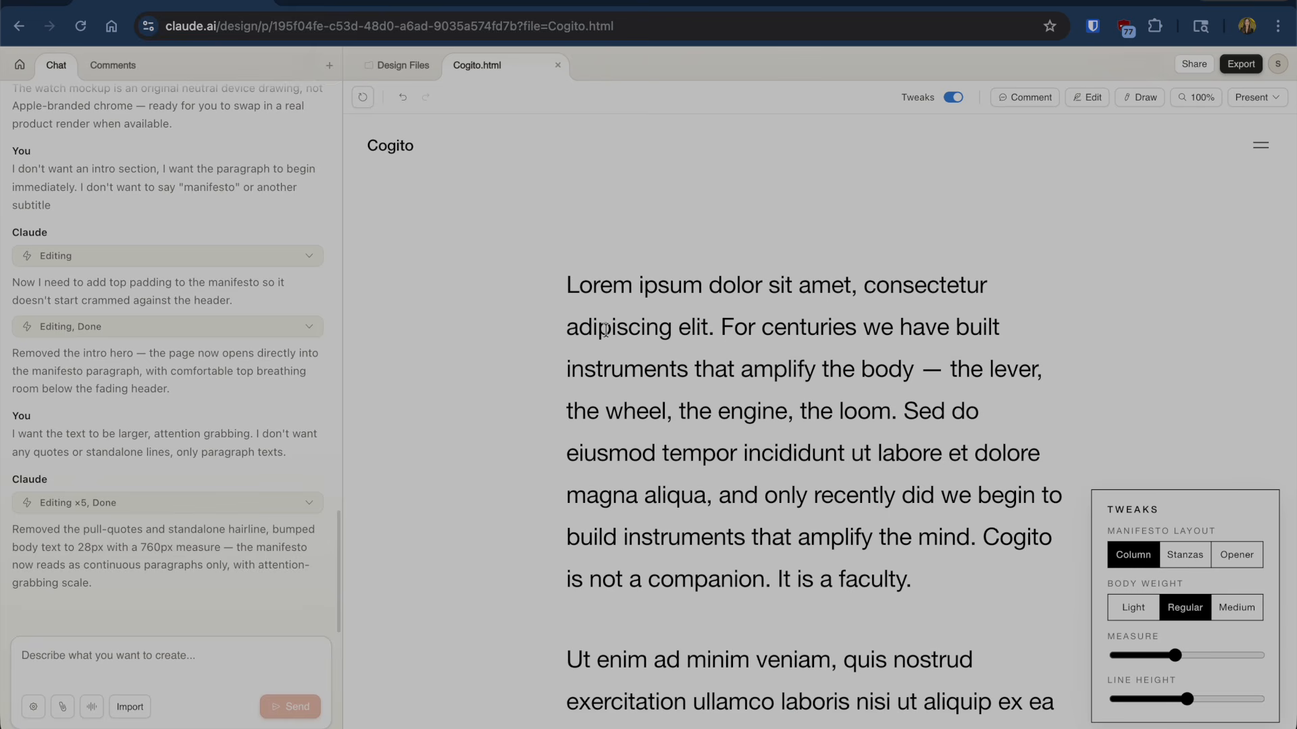
click(54, 691)
text(I want the column wid)
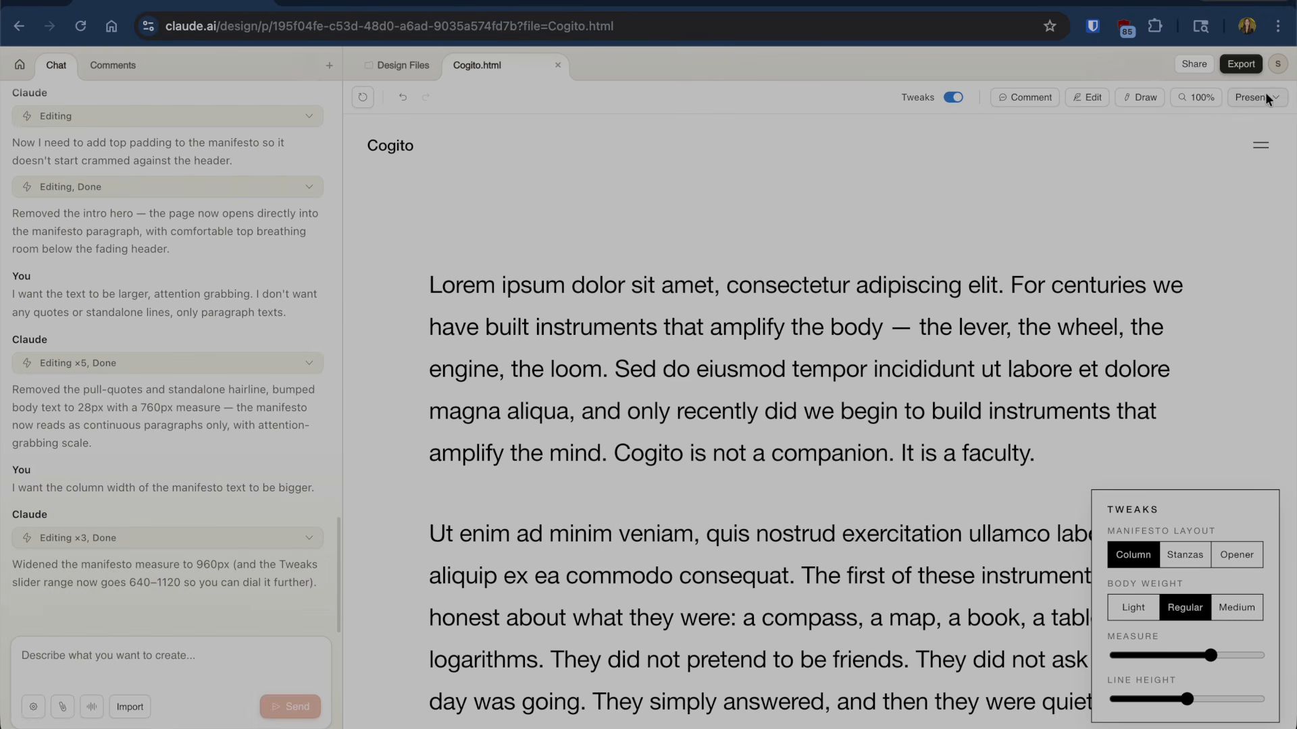
- Present the Cogito design in a new browser tab and scroll through it
click(1276, 98)
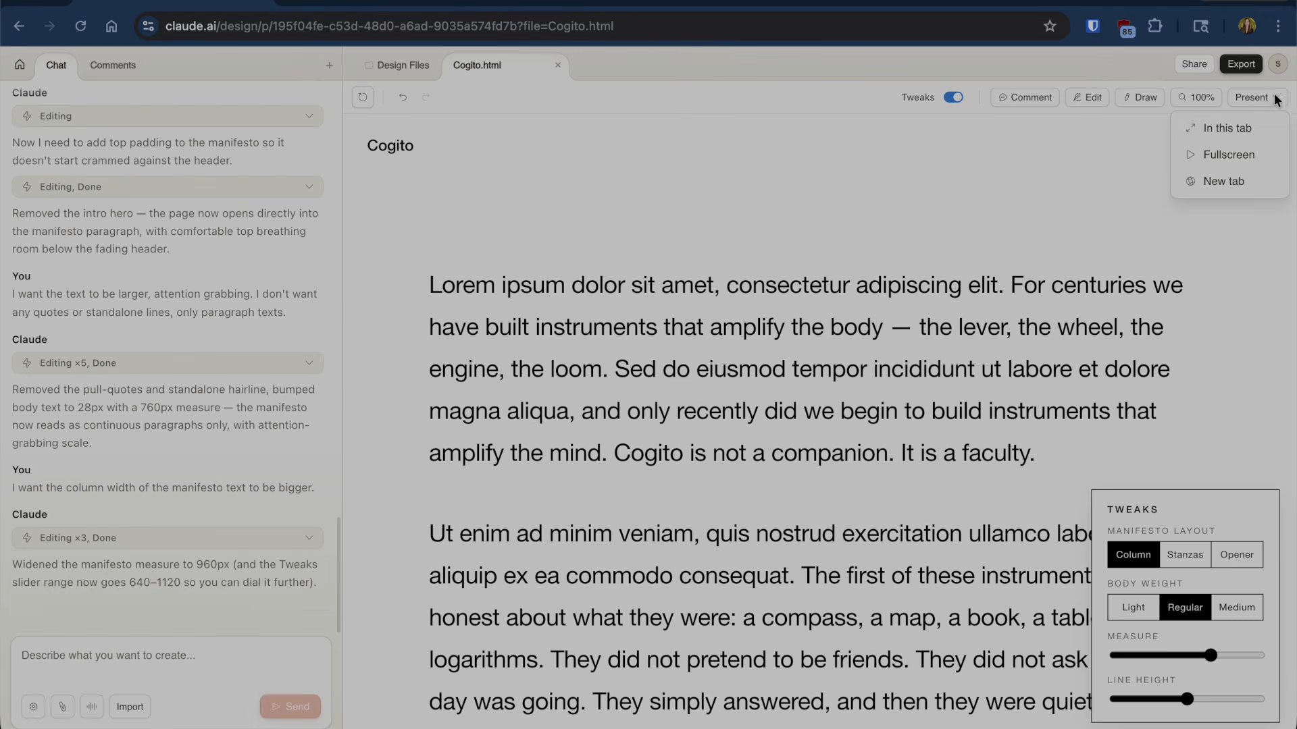
click(327, 8)
scroll(544, 456, down, 5)
scroll(544, 456, up, 7)
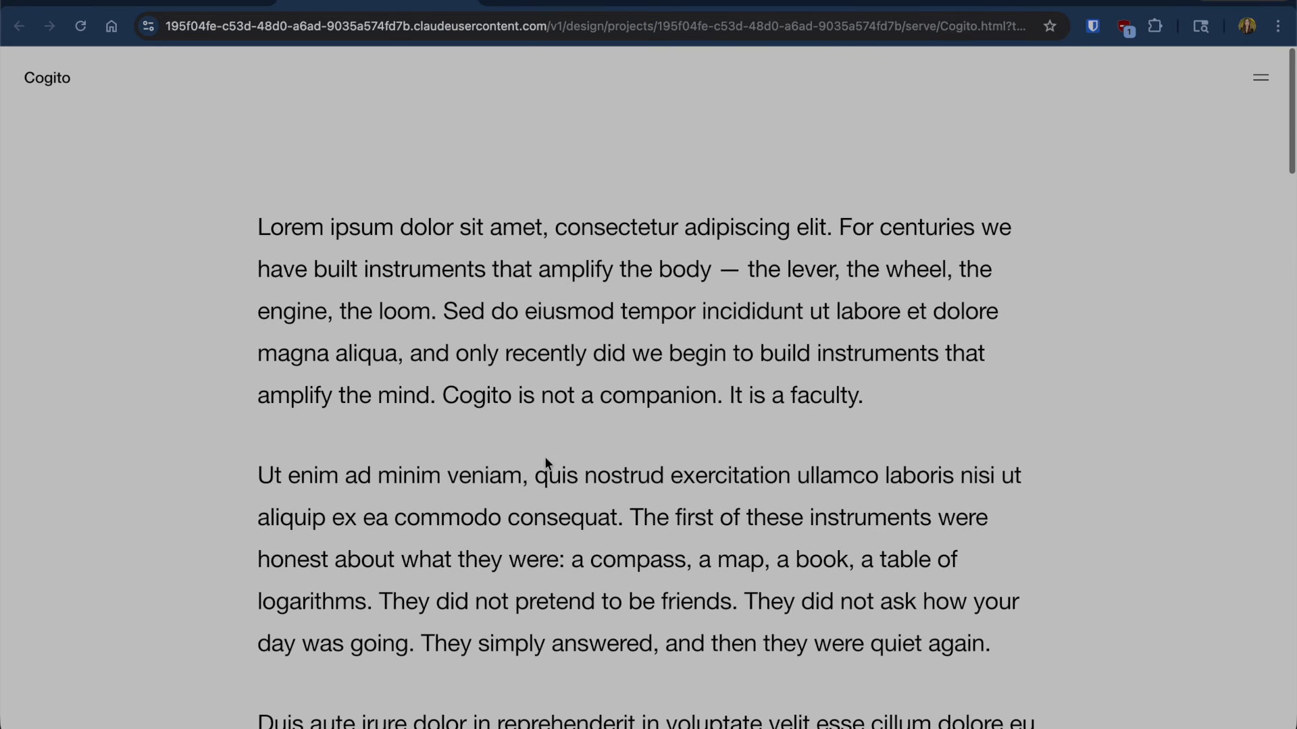
scroll(544, 457, down, 15)
scroll(396, 414, down, 12)
scroll(396, 413, up, 20)
scroll(394, 411, down, 18)
scroll(394, 410, down, 20)
scroll(269, 115, up, 16)
scroll(256, 189, up, 20)
- Begin the Apple-style pinned-scroll request in the chat box and open a new browser tab
click(153, 1)
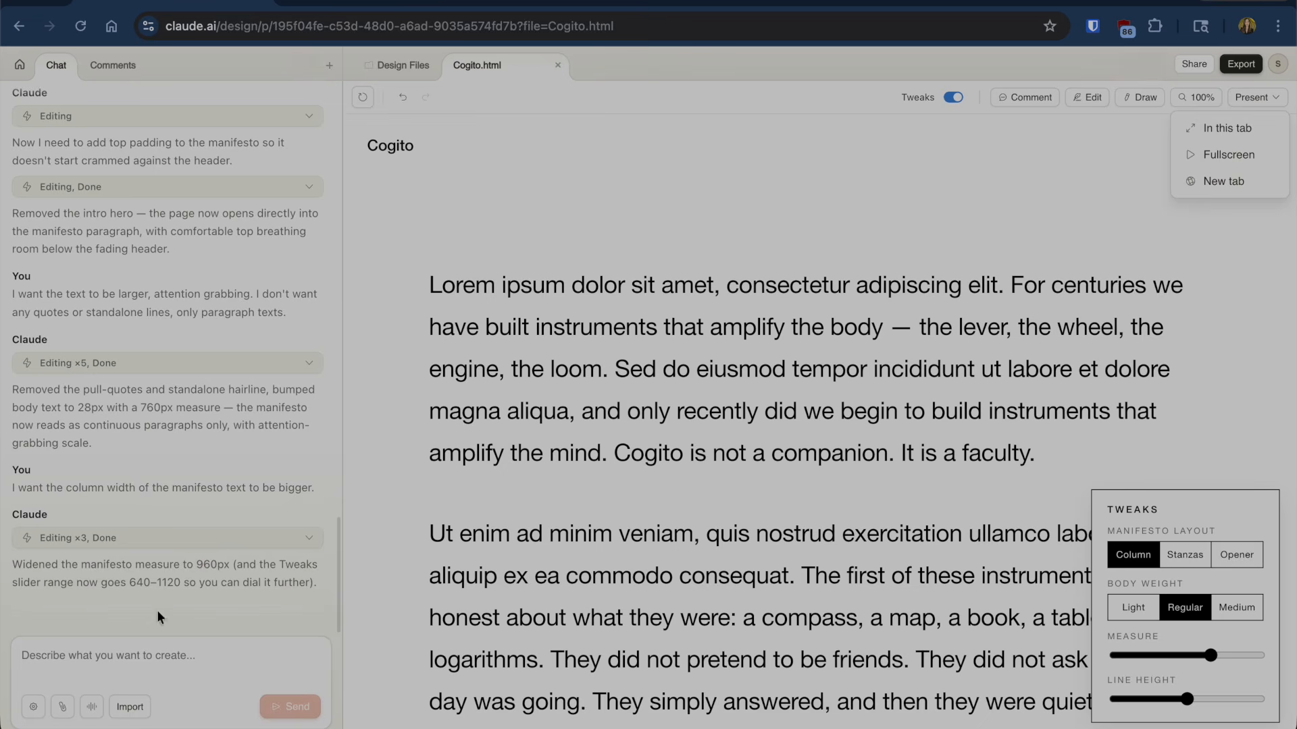
click(141, 676)
text(I)
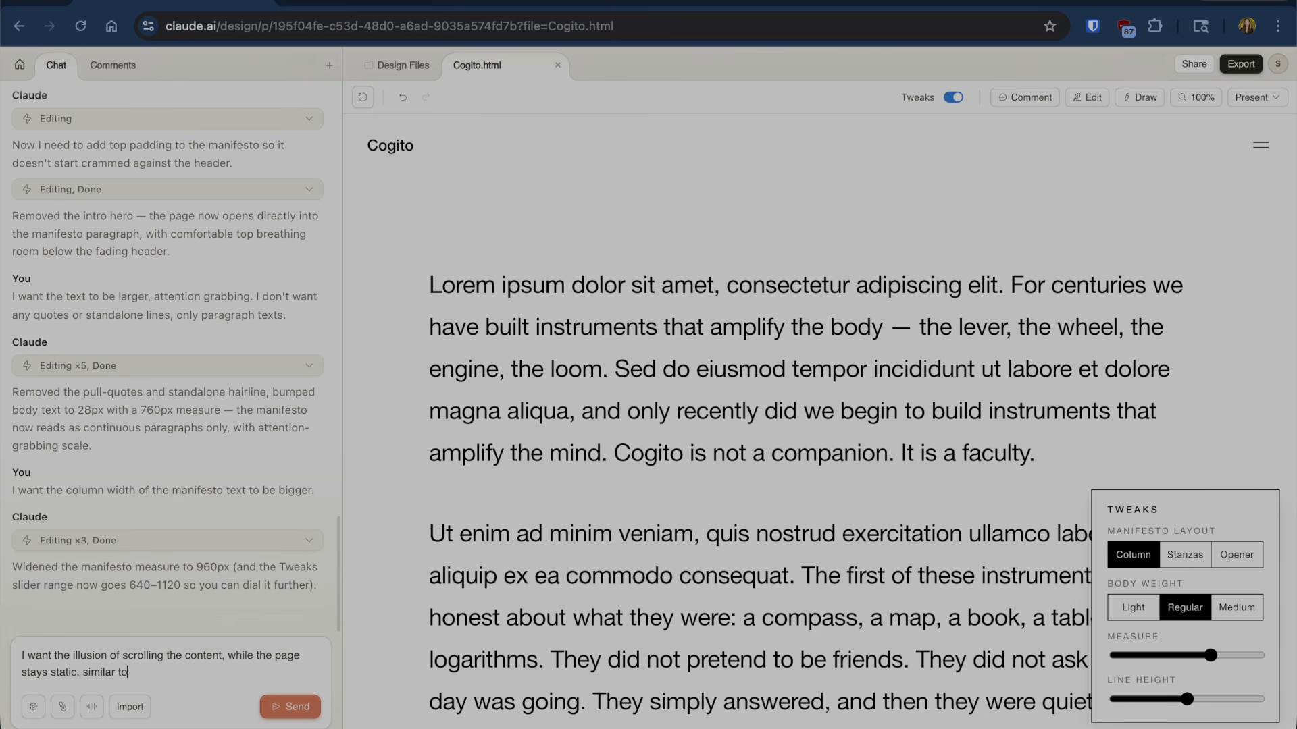
key(super+t)
- Load apple.com and scroll through its home page
text(apple.com)
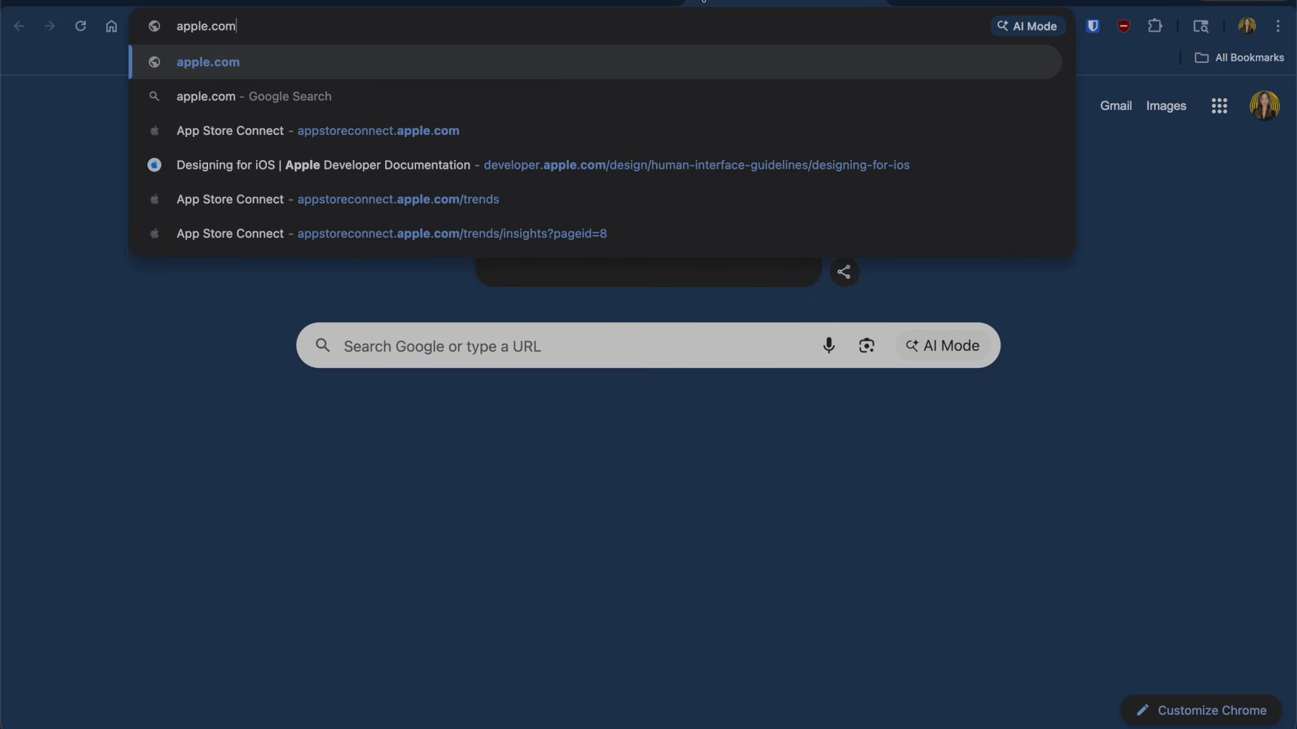
key(Return)
scroll(894, 353, down, 15)
scroll(897, 354, down, 18)
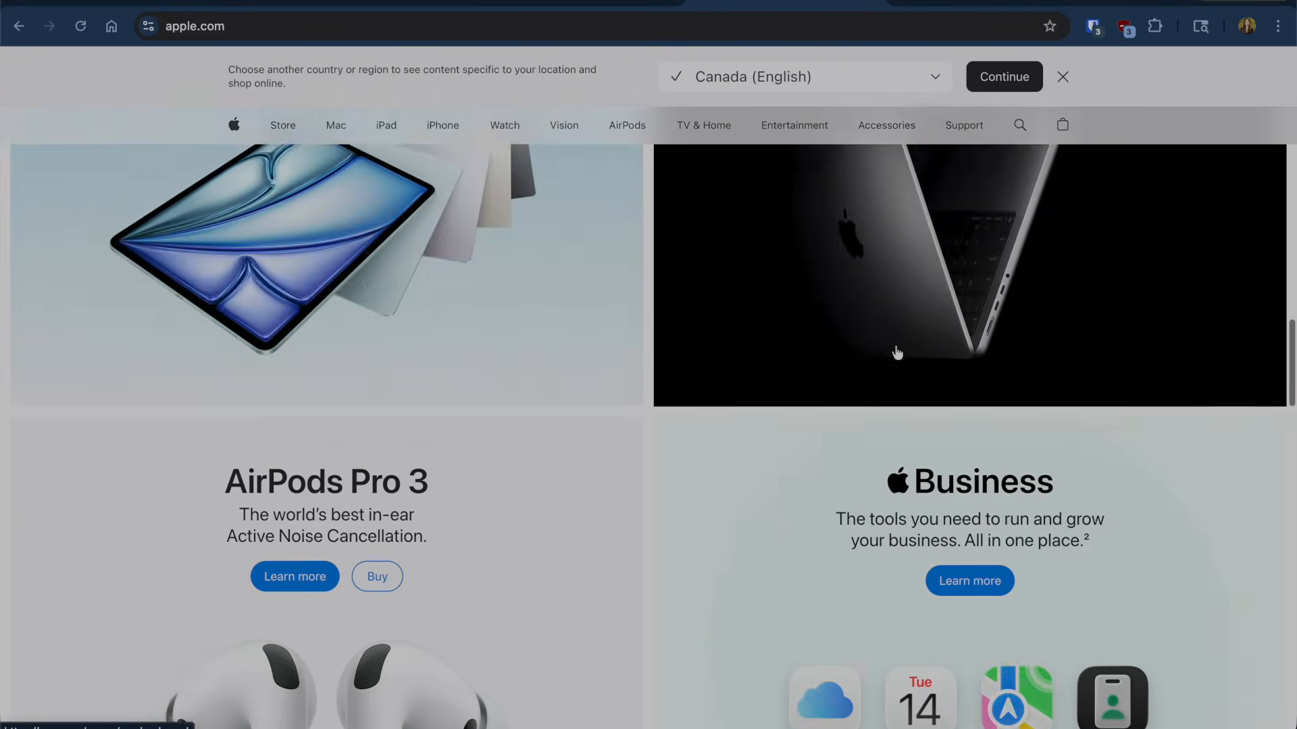
scroll(897, 353, up, 20)
scroll(897, 353, up, 4)
click(602, 546)
scroll(736, 503, down, 20)
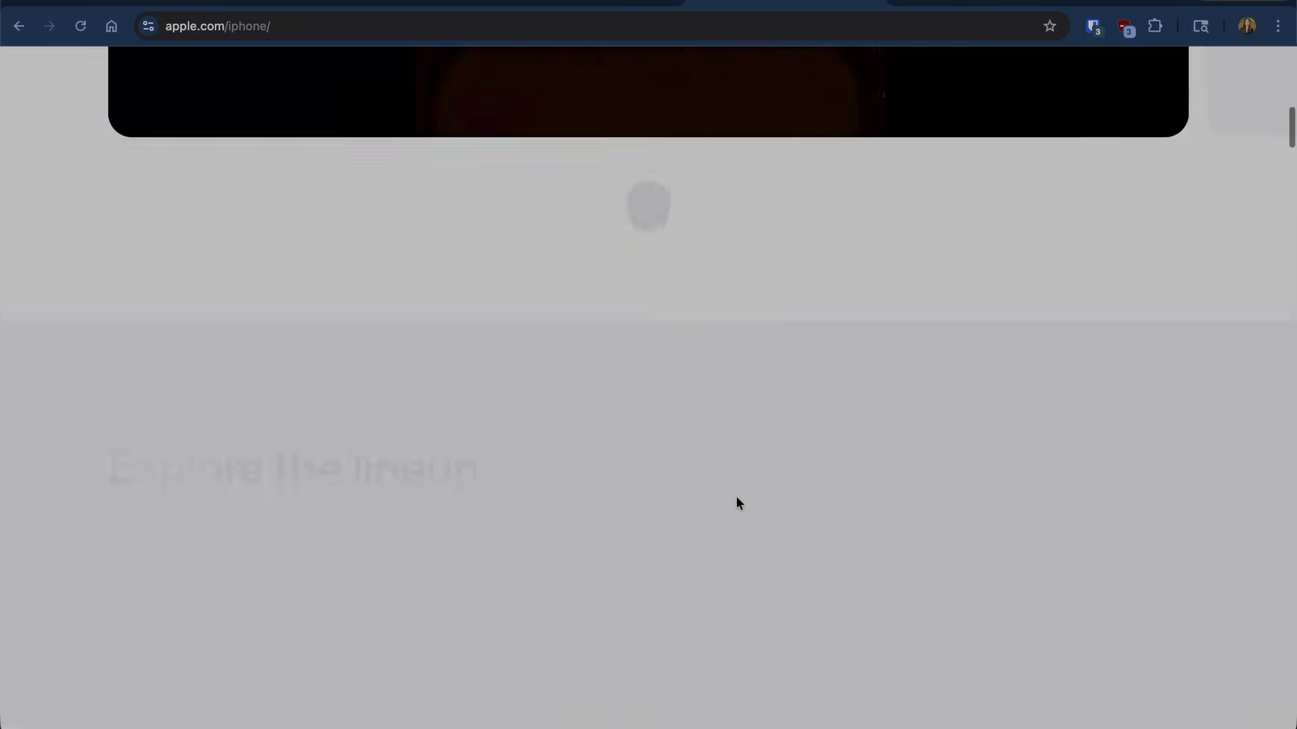
scroll(739, 505, down, 20)
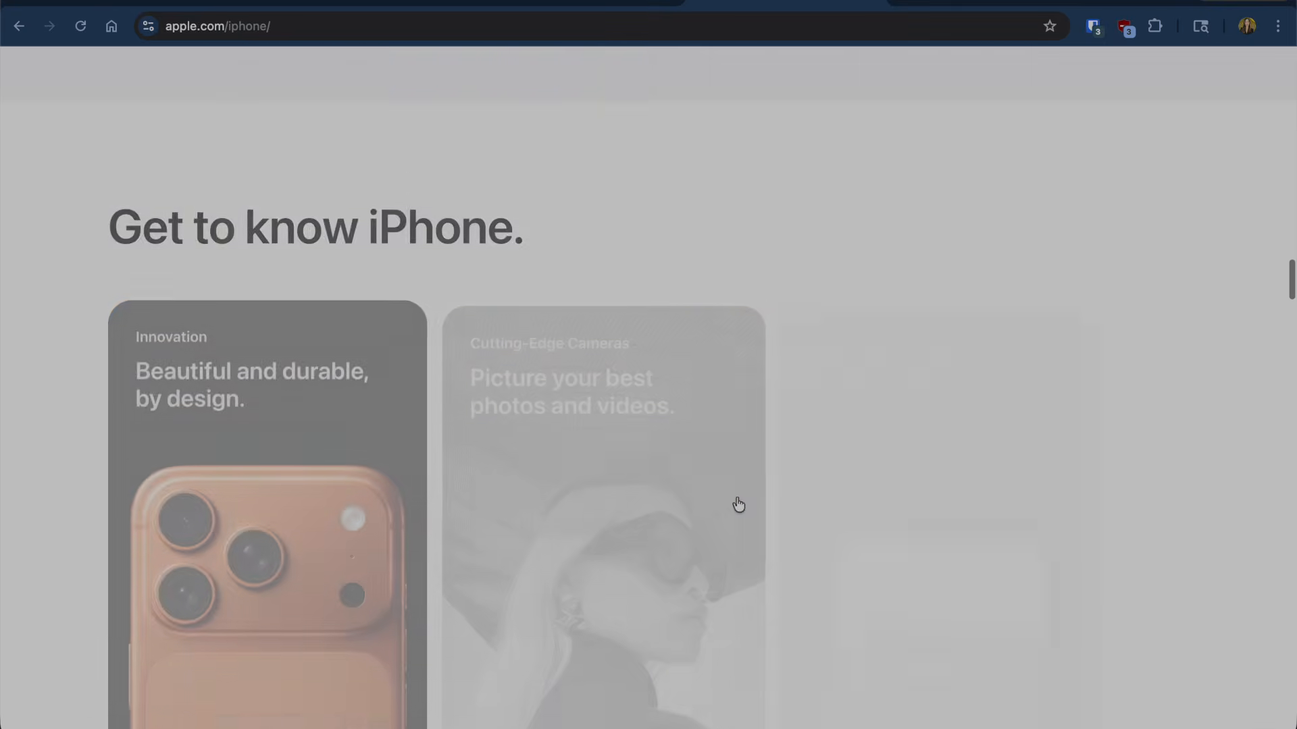
scroll(736, 503, down, 5)
scroll(736, 503, up, 20)
scroll(736, 503, up, 5)
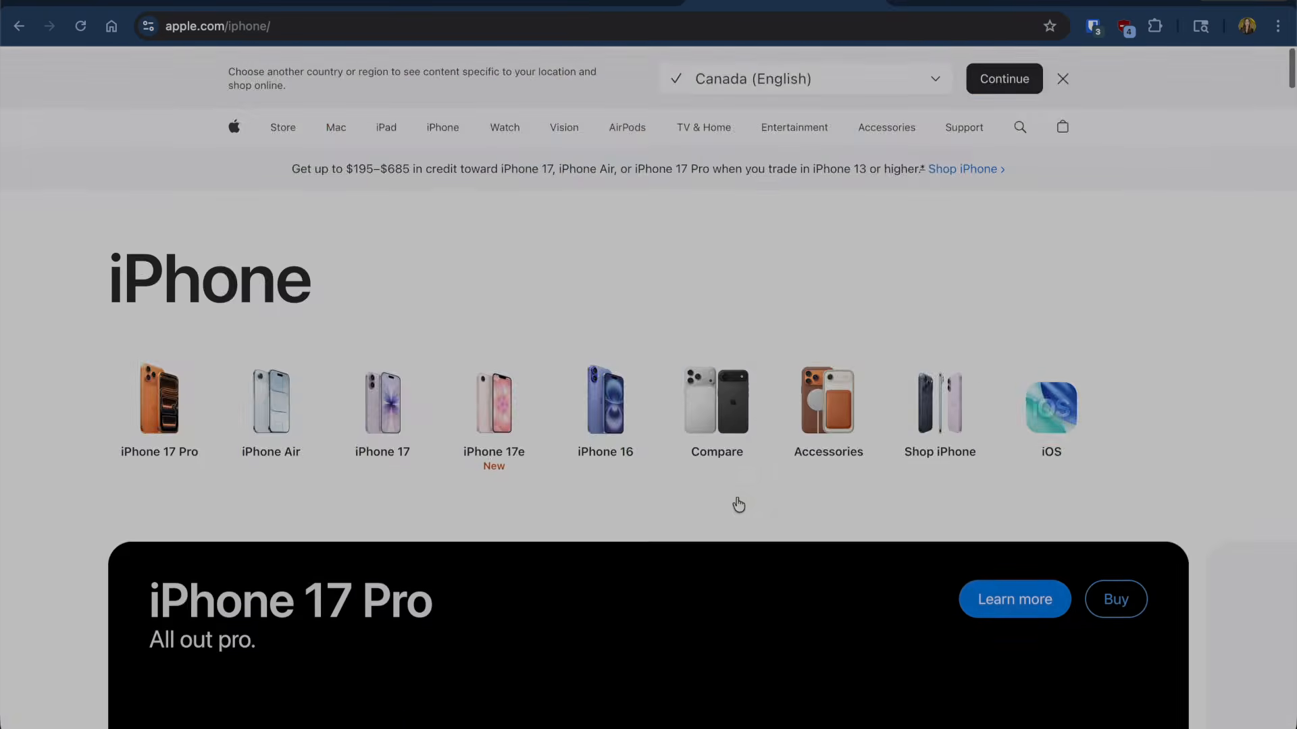
scroll(736, 504, down, 20)
click(161, 2)
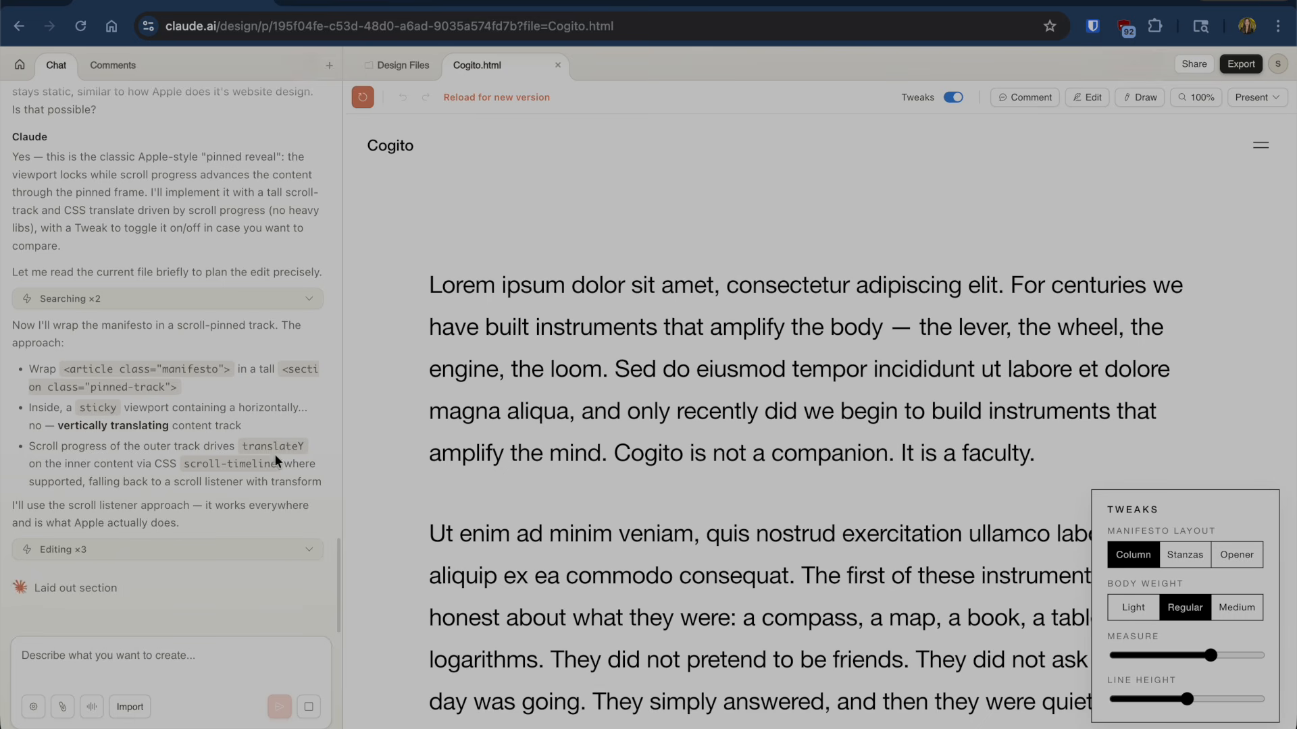
- Review the pinned-reveal manifesto, check the Export options, and switch to the Claude Code session
scroll(899, 415, down, 5)
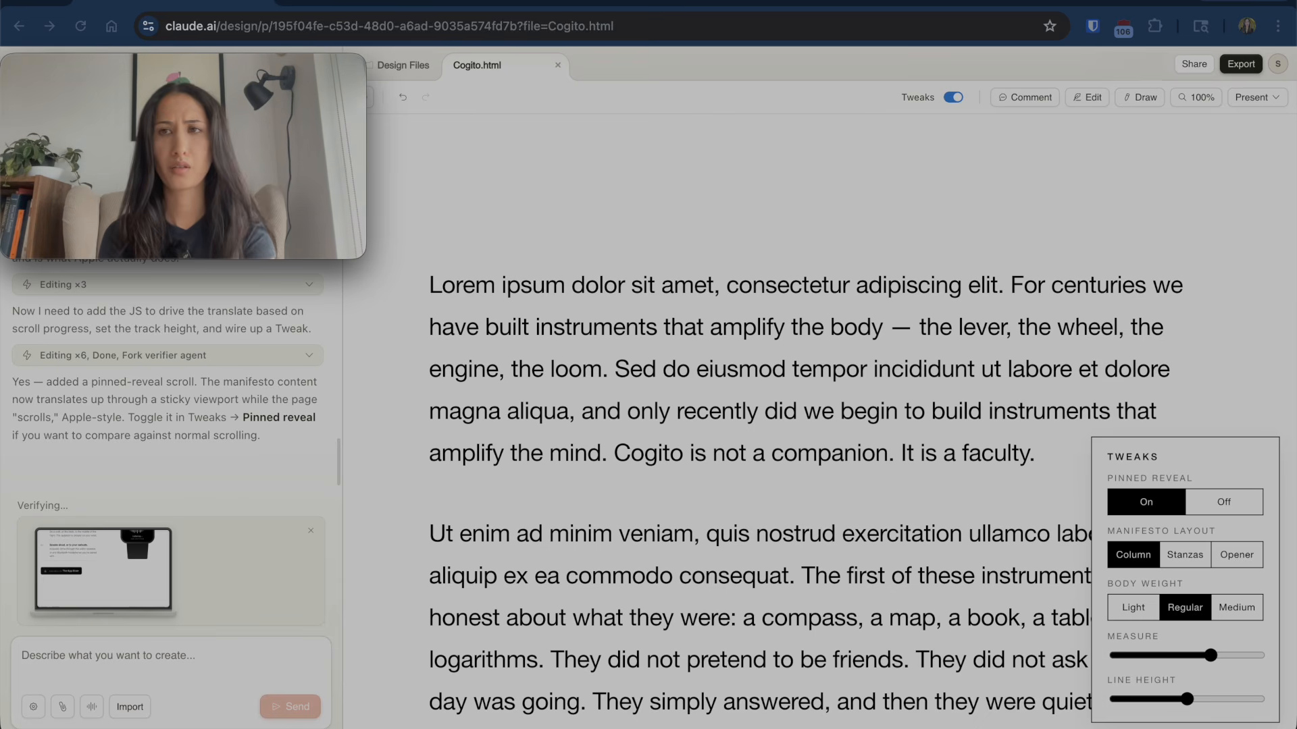
click(1251, 64)
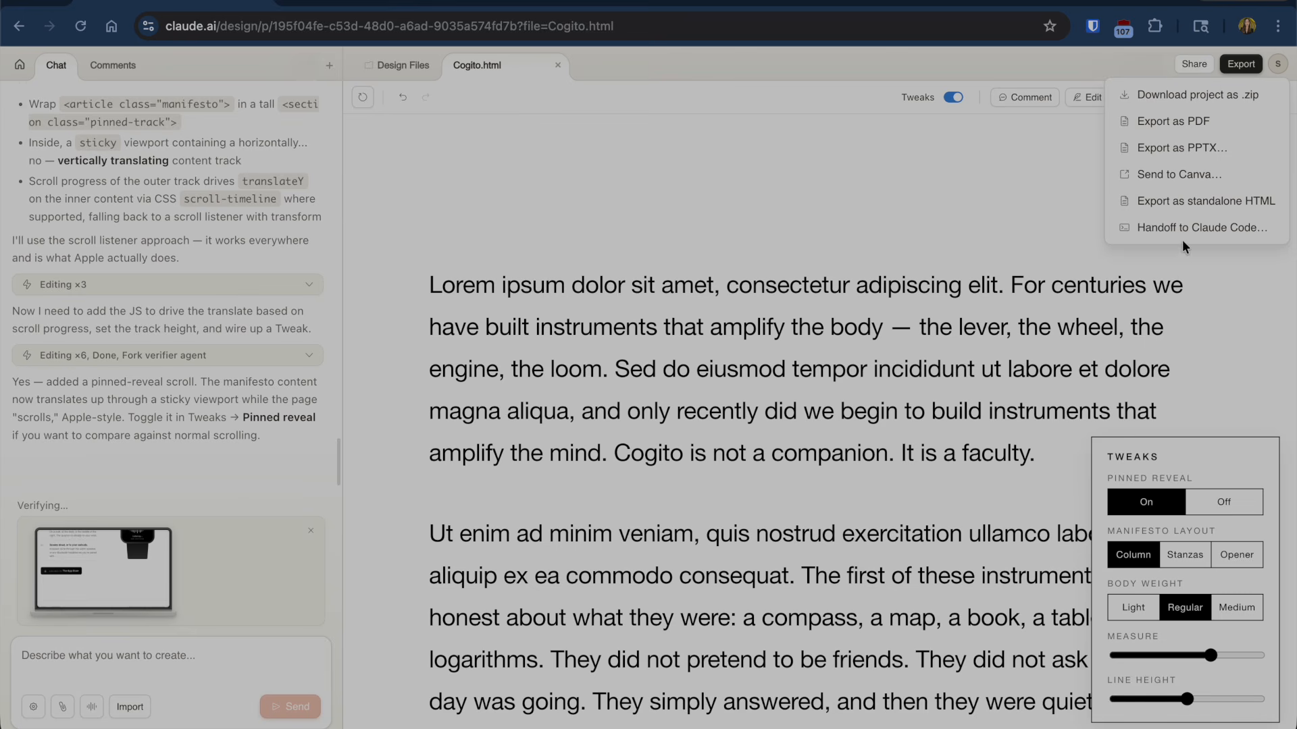
key(super+Tab)
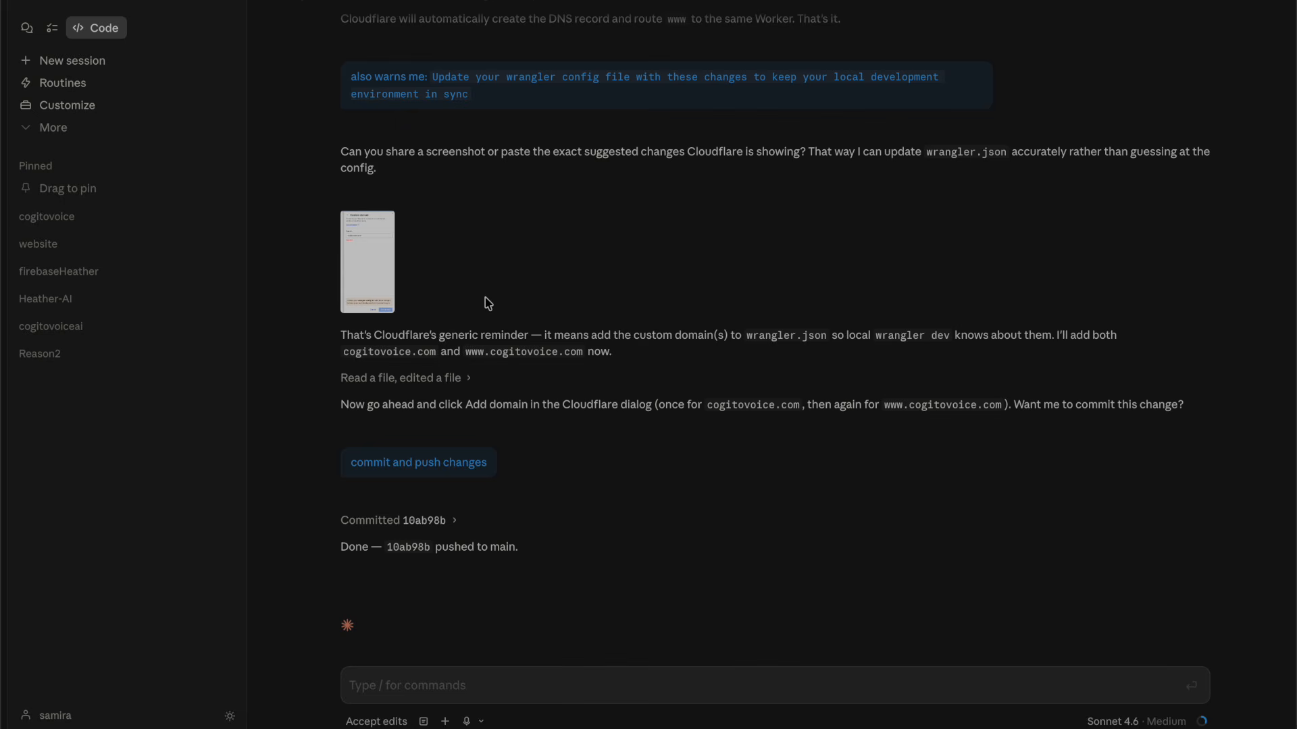
- Switch back to the Cogito design in Chrome and close the Export menu
key(super+Tab)
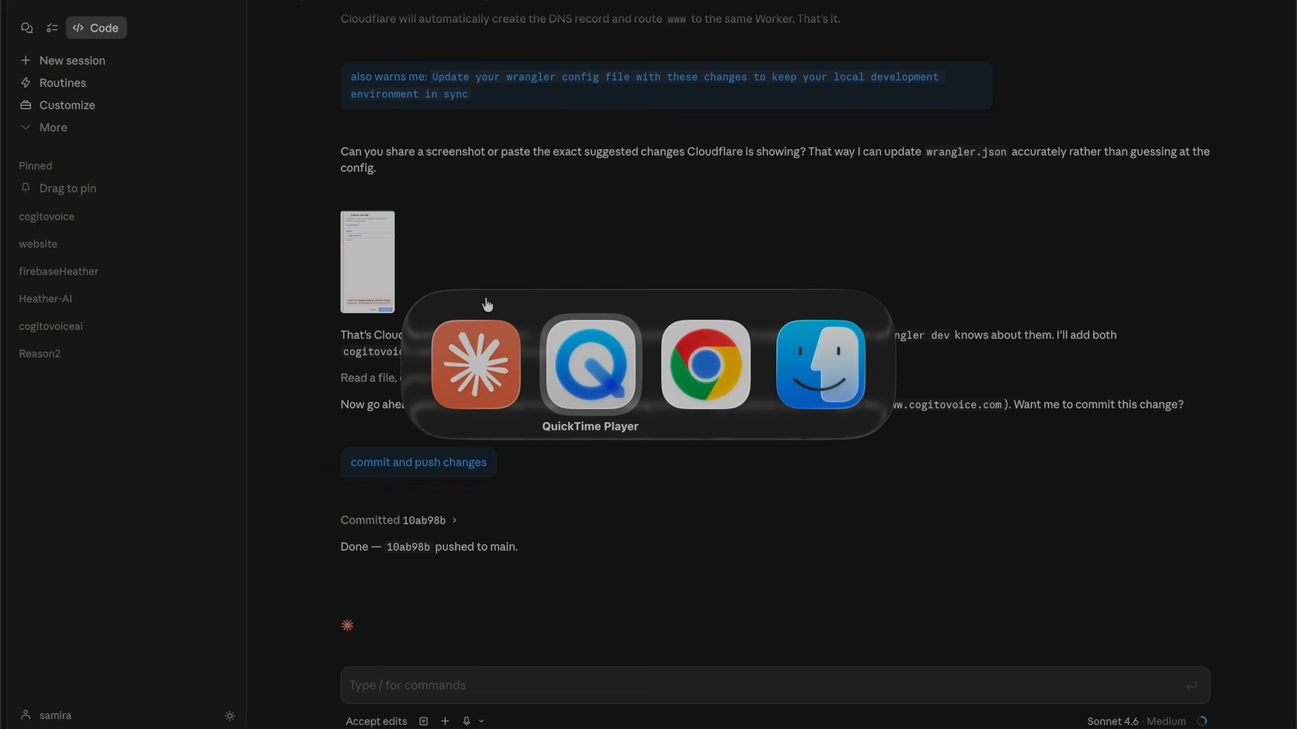
key(super+Tab)
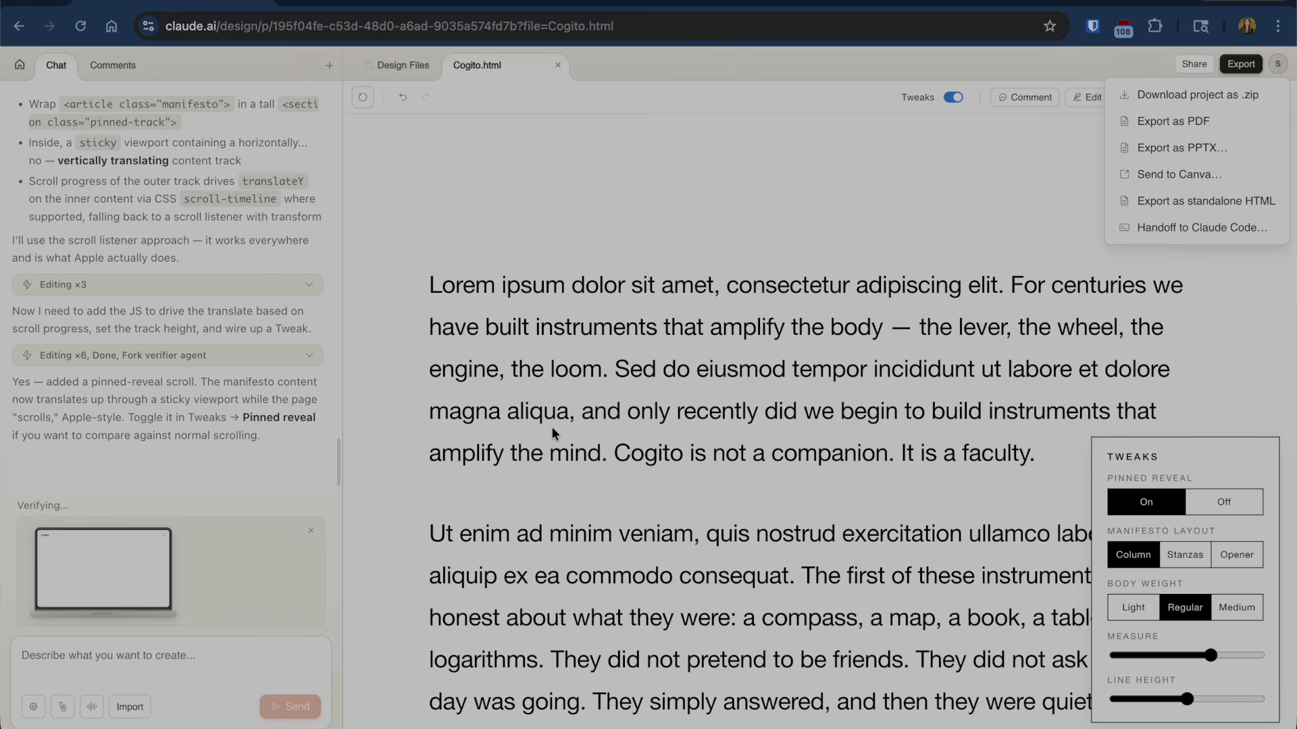
click(955, 257)
key(super+Tab)
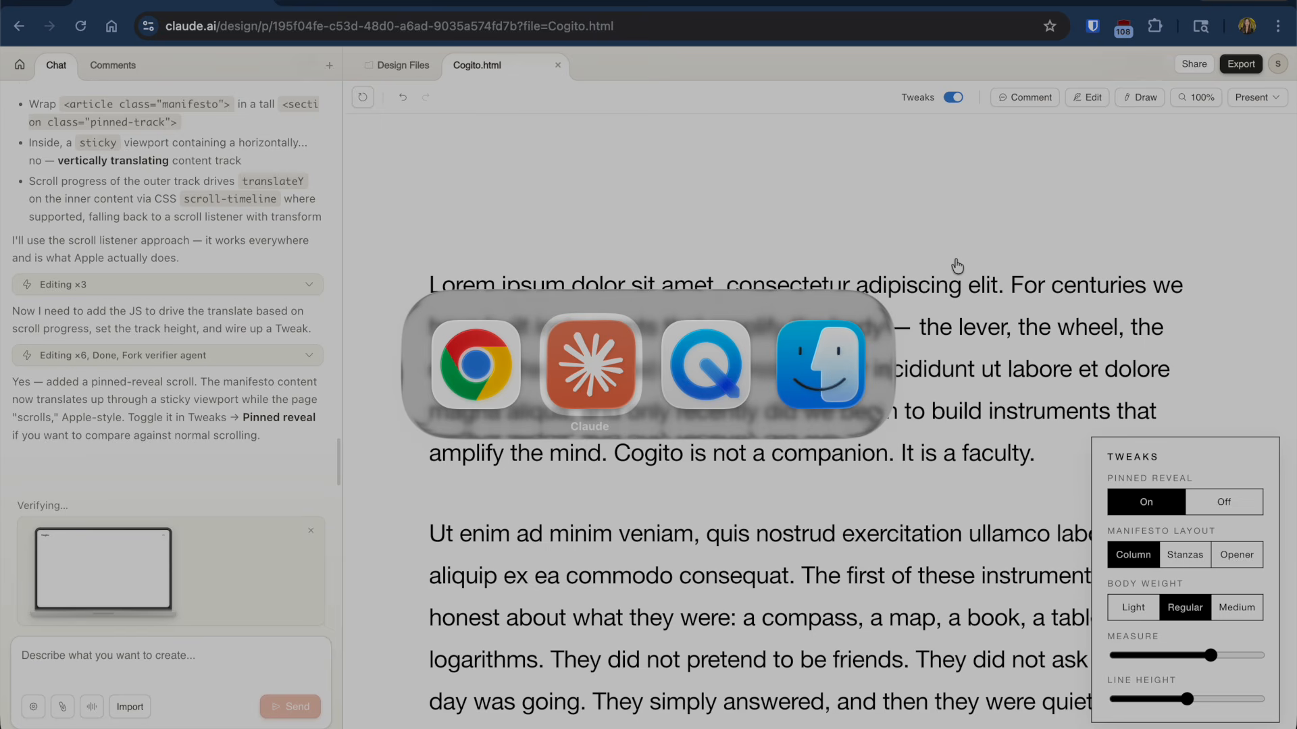
- Switch to the QuickTime window while Claude's verifiers fix and confirm the pinned-reveal bug
key(super+Tab)
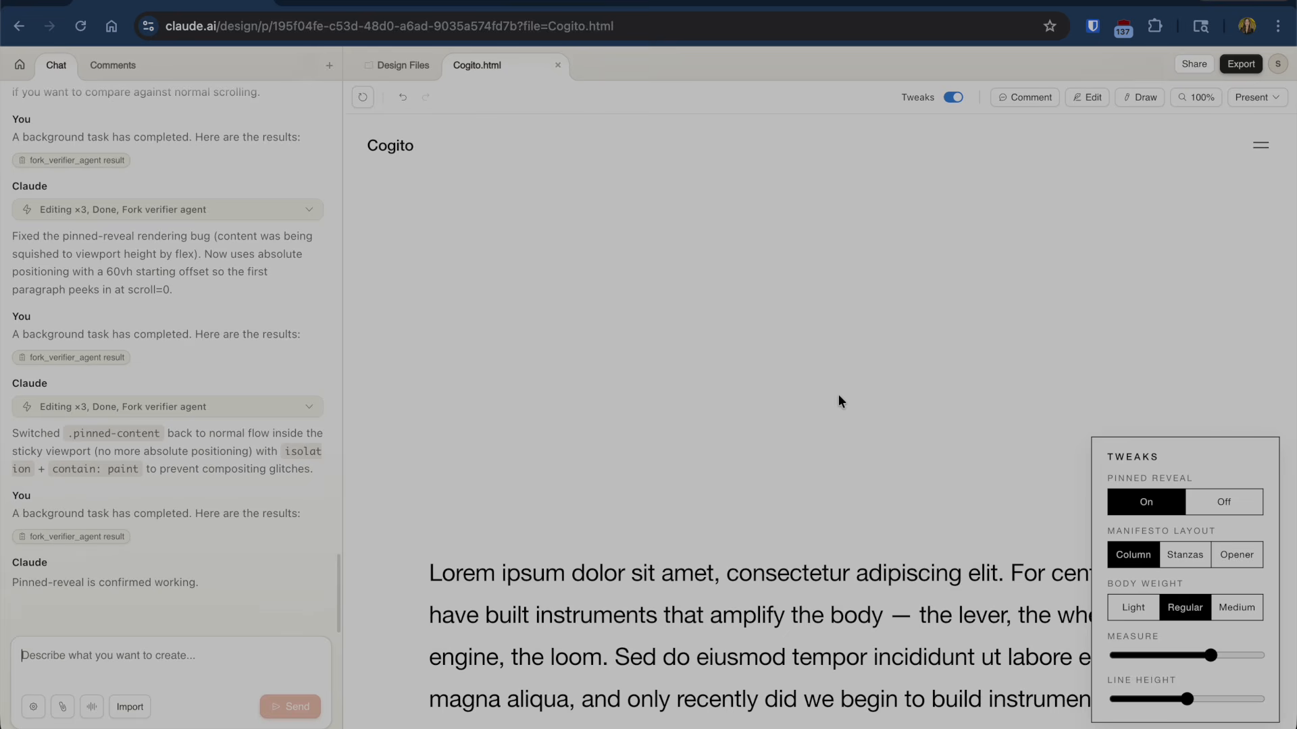
- Narrow the manifesto's text column with two leftward drags of the Measure slider
scroll(838, 396, down, 20)
scroll(838, 396, down, 15)
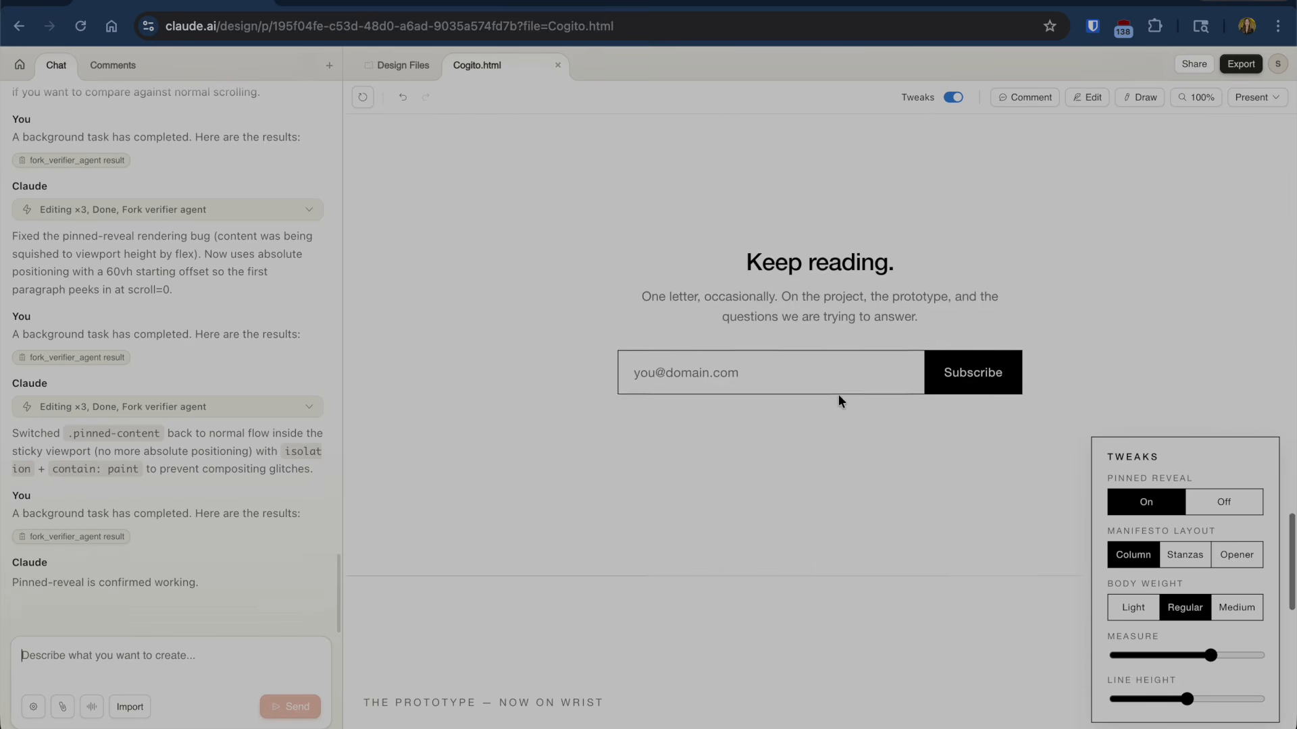
scroll(838, 396, up, 8)
scroll(838, 395, up, 20)
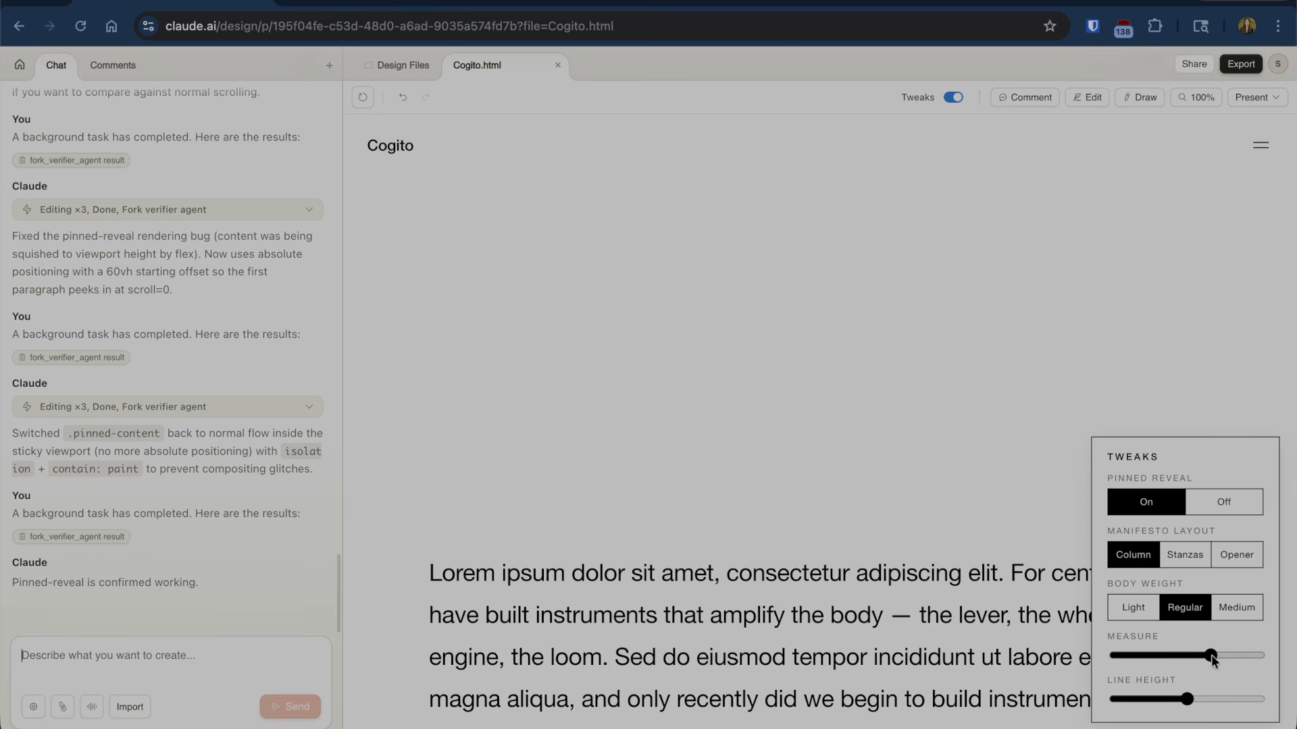
drag(1210, 655, 1187, 658)
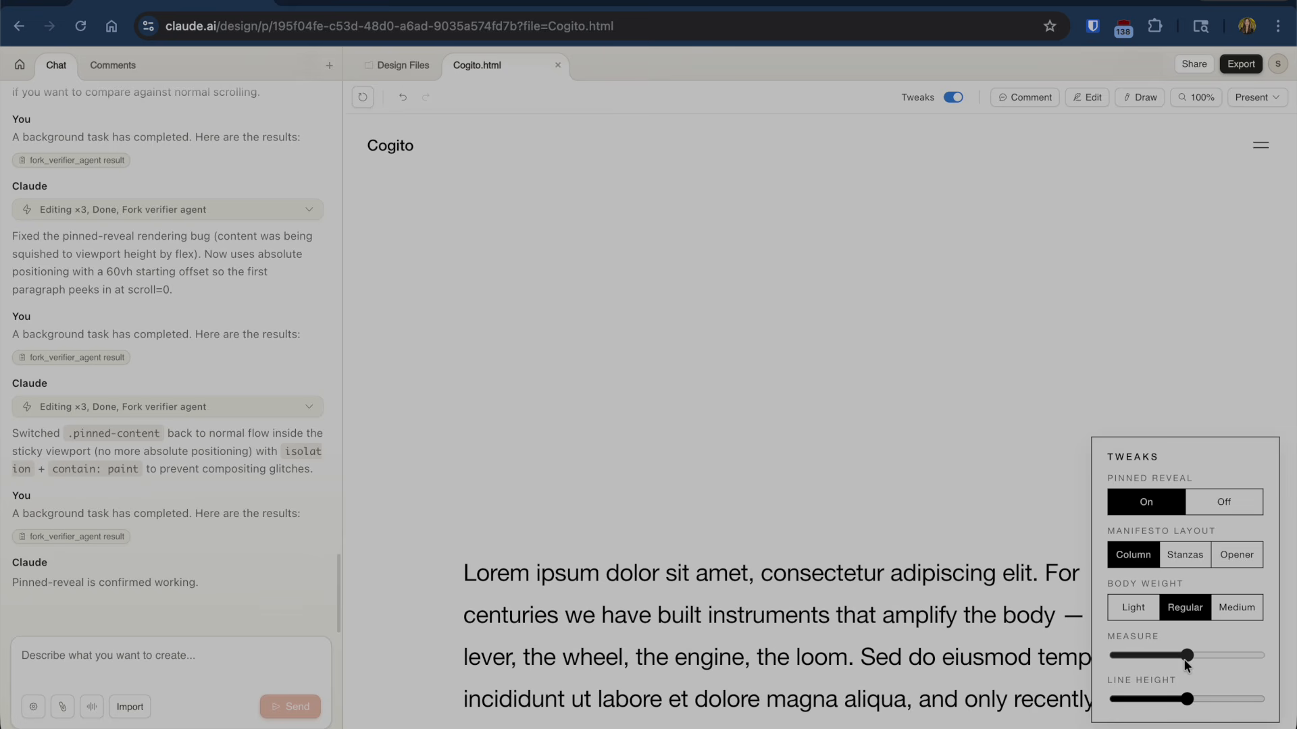
scroll(938, 575, down, 6)
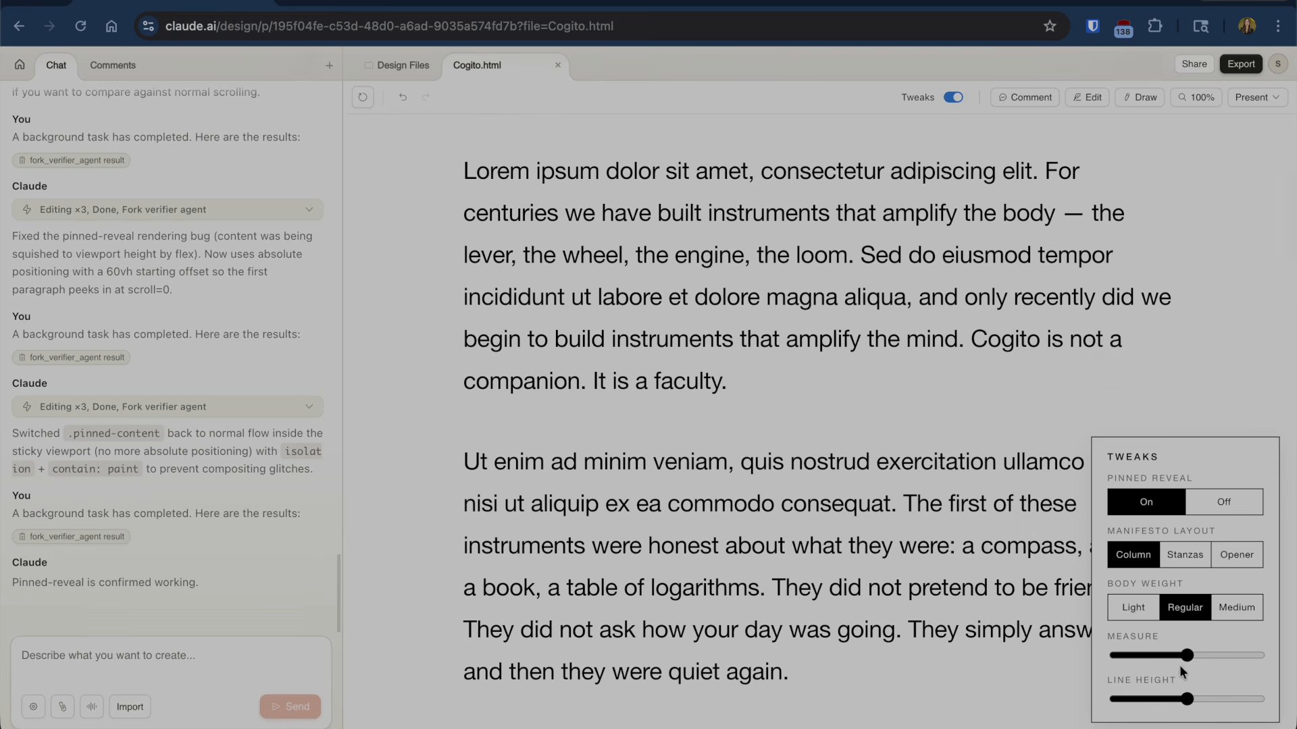
mouse_move(1187, 655)
mouse_down()
mouse_move(1126, 659)
mouse_move(1181, 659)
mouse_move(1169, 660)
mouse_up()
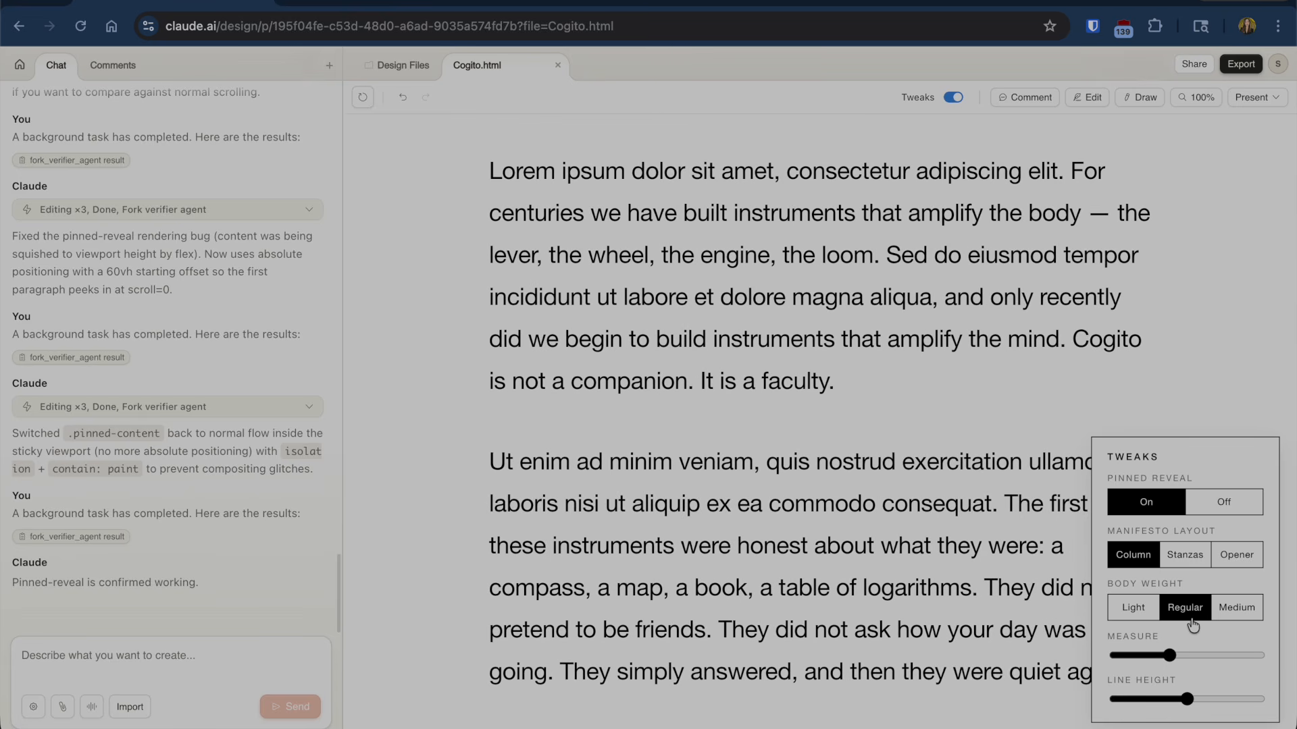
scroll(1137, 614, up, 3)
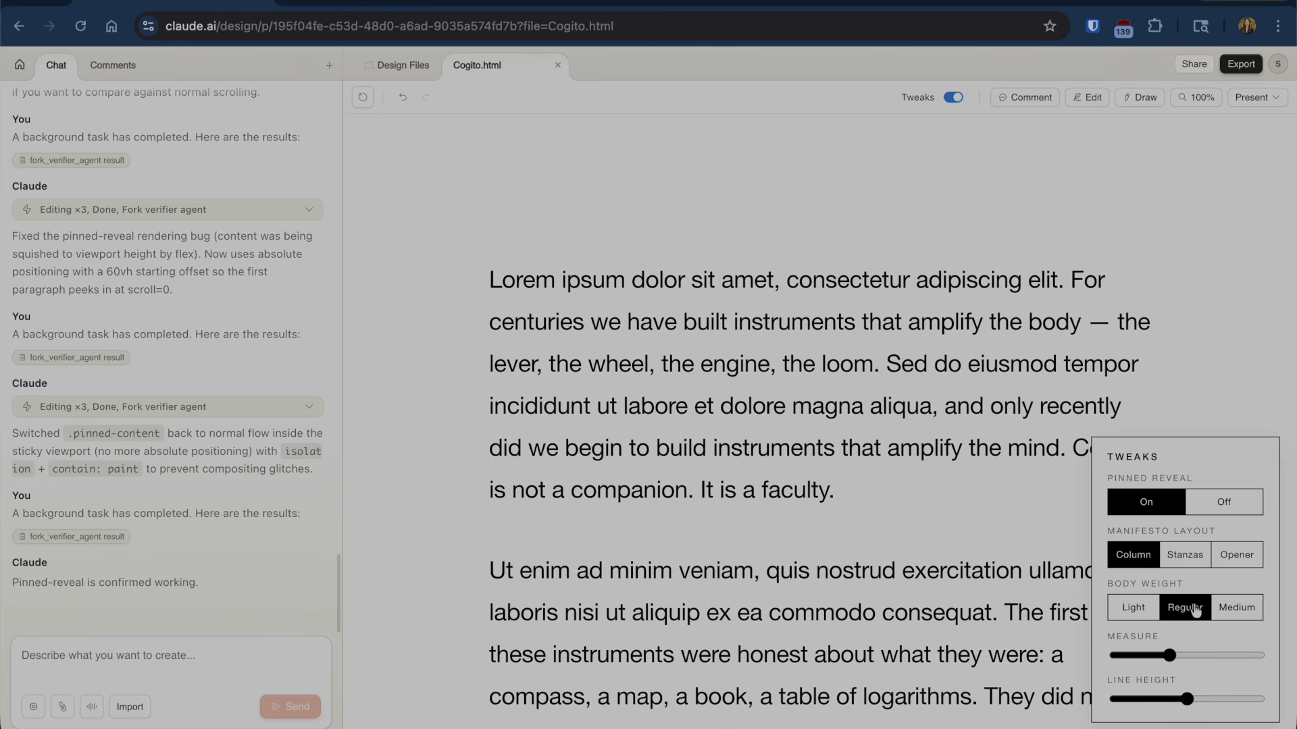
- Try Light and Medium body weights, then keep the body text Regular
click(1136, 609)
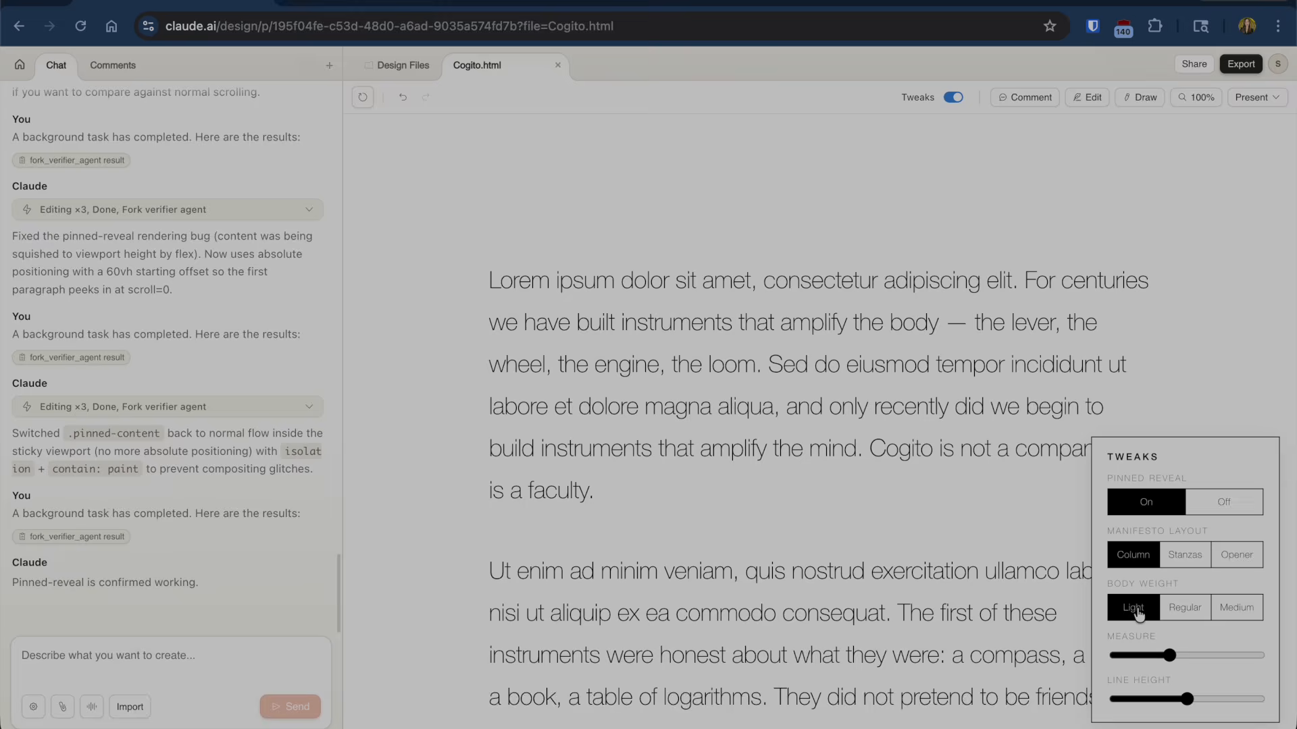
click(1183, 610)
click(1236, 609)
click(1183, 609)
- Try the Stanzas and Large opener layouts, then return to Column layout
scroll(1165, 601, up, 1)
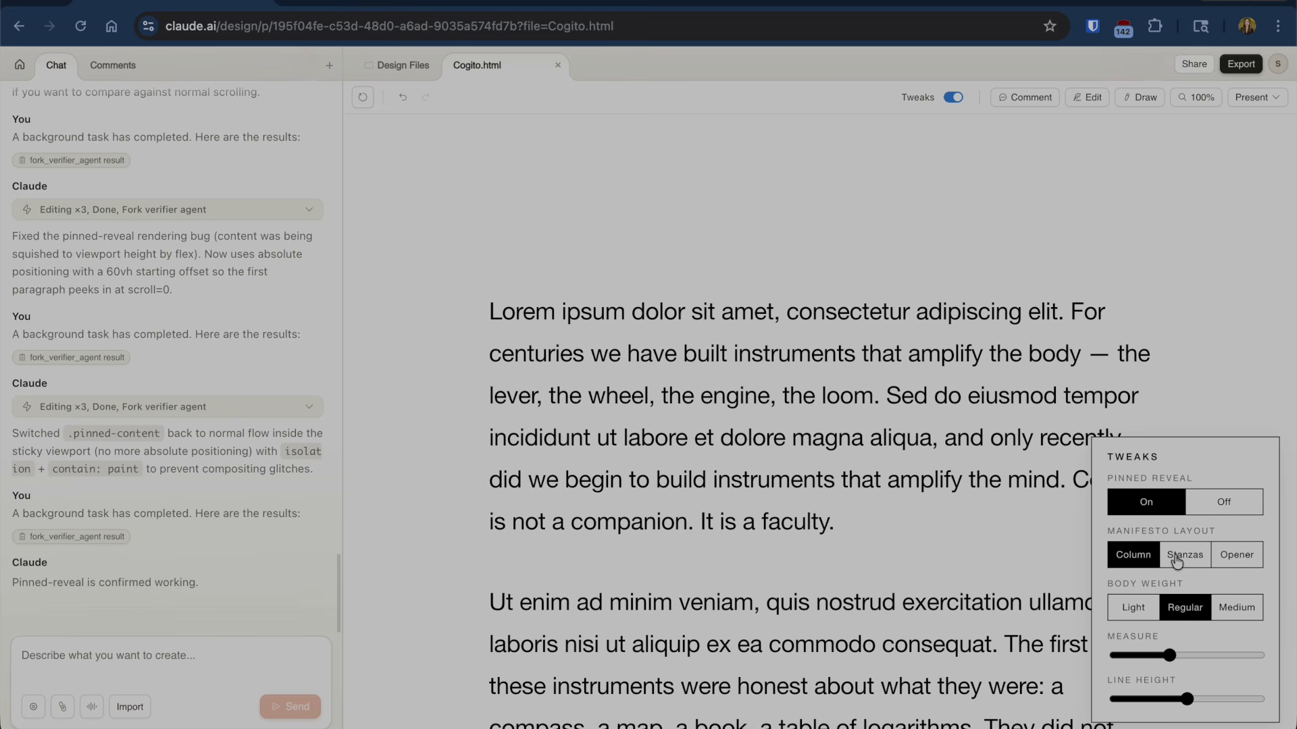
click(1176, 560)
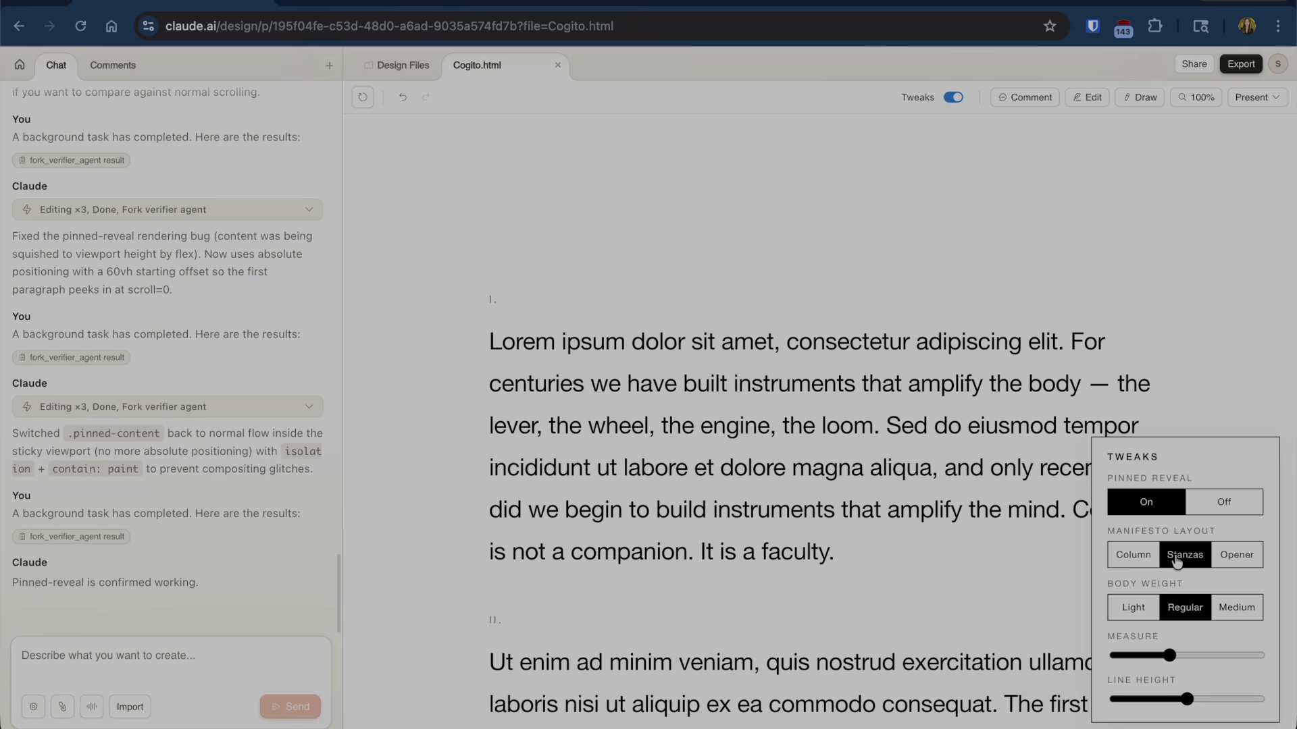
click(1134, 556)
click(1240, 557)
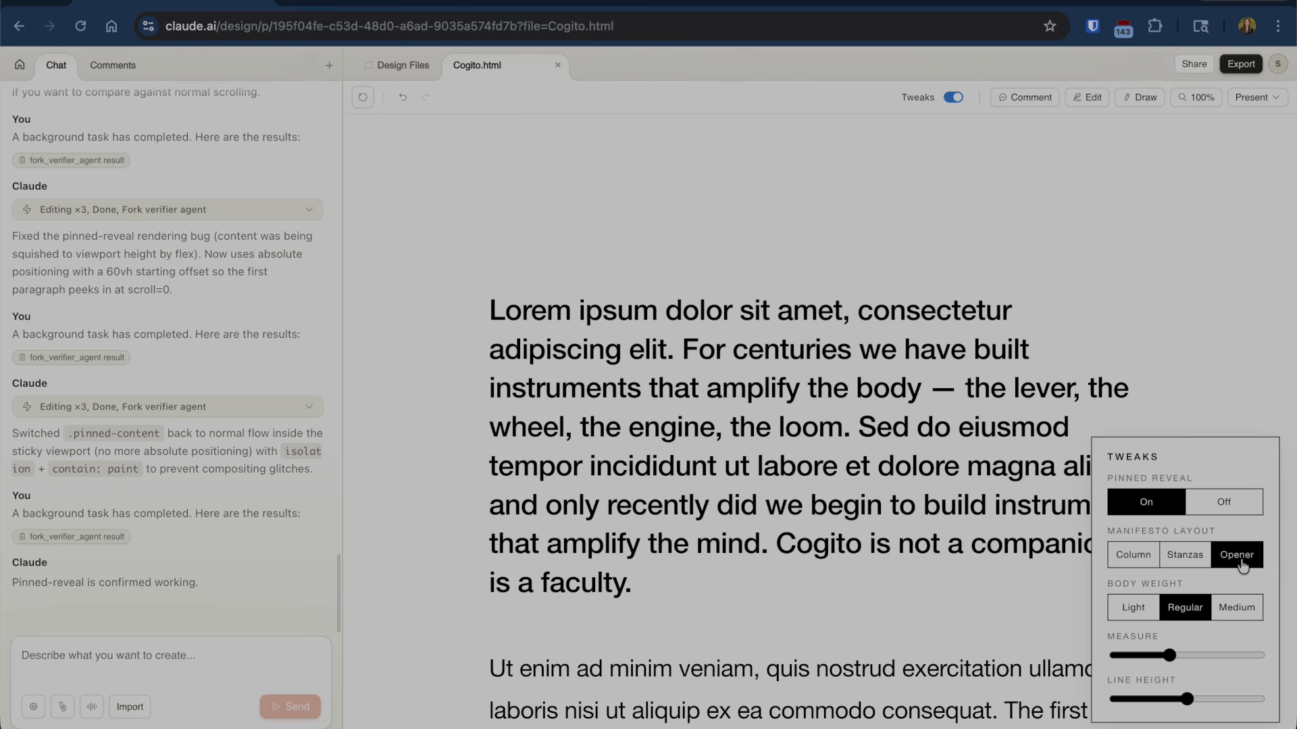
click(1136, 566)
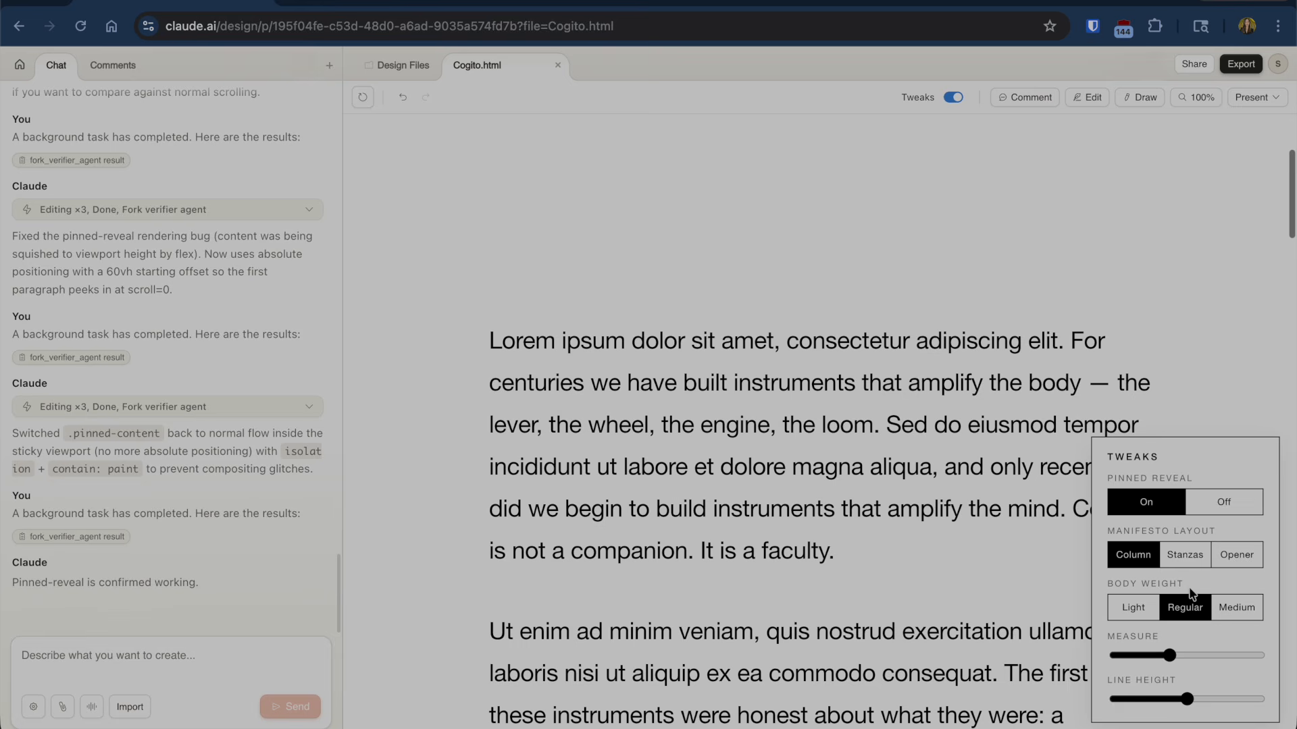
- Scroll through the column-layout manifesto and switch off the Tweaks panel
scroll(917, 541, down, 10)
scroll(916, 536, up, 10)
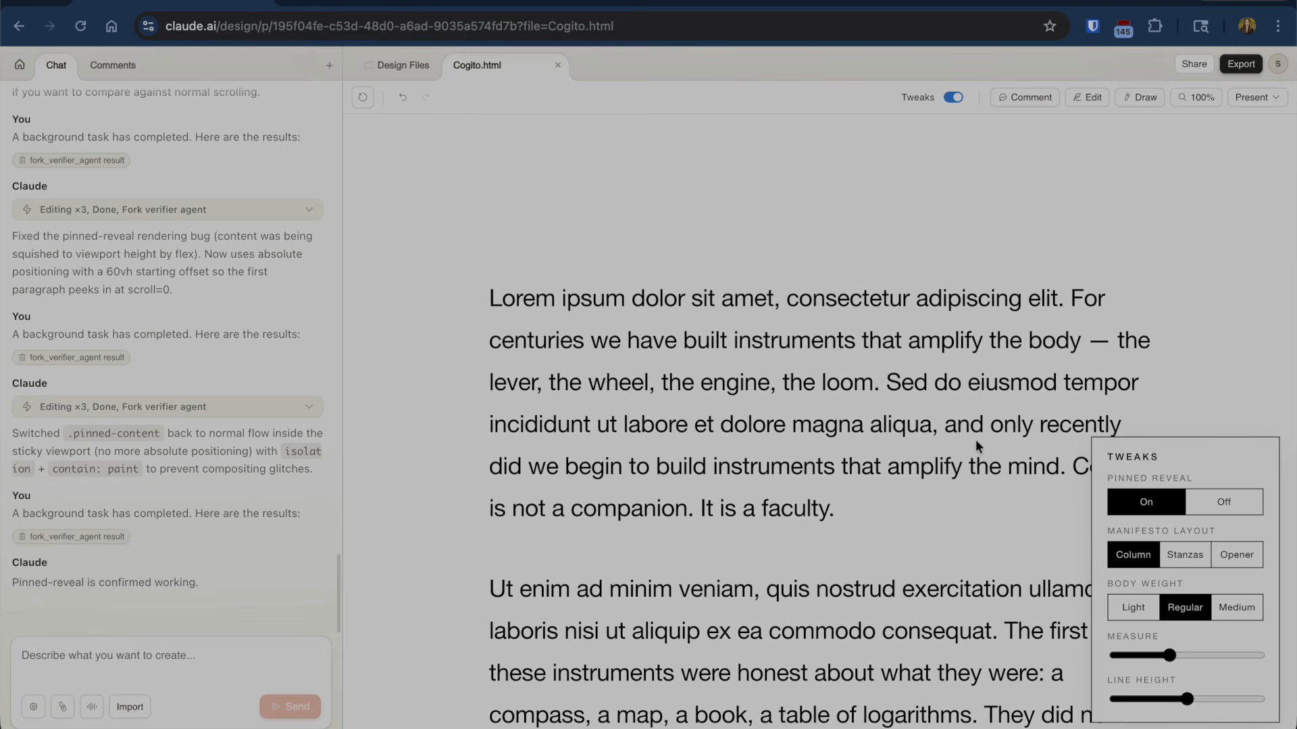
scroll(816, 427, down, 15)
scroll(814, 425, down, 5)
scroll(816, 425, up, 15)
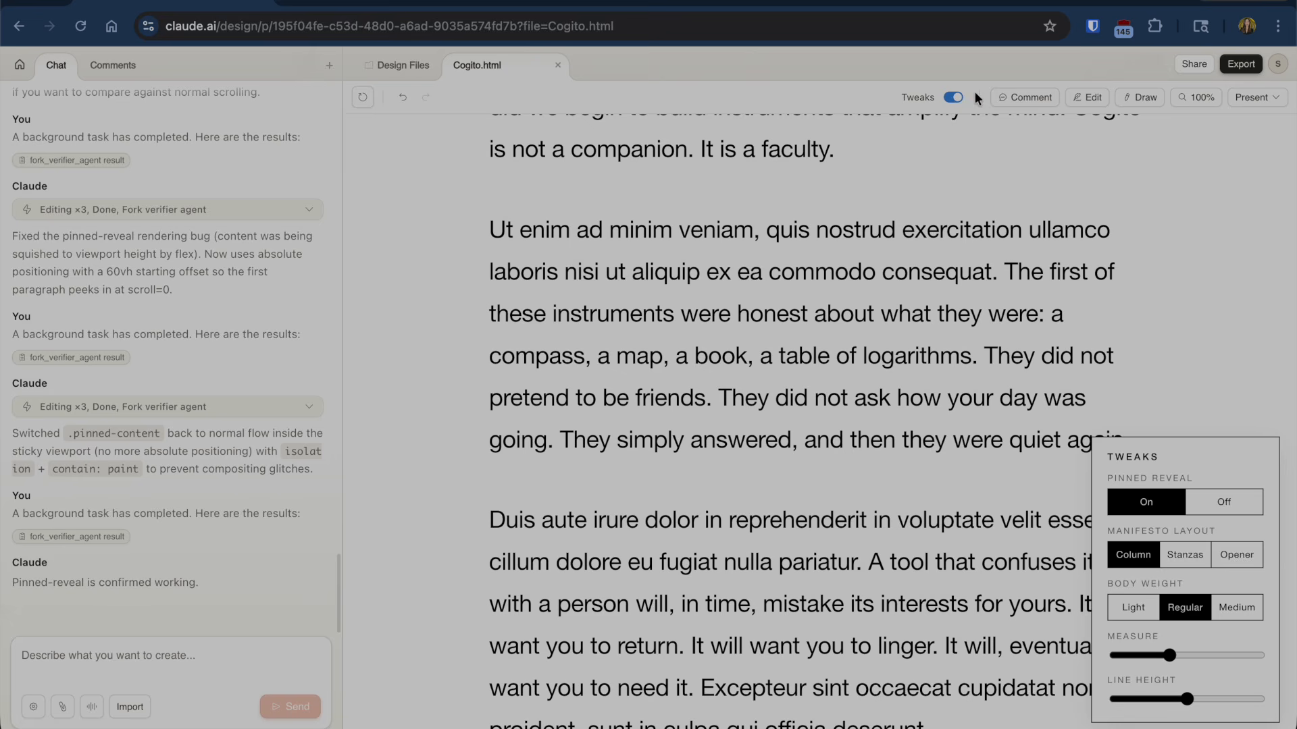
click(951, 100)
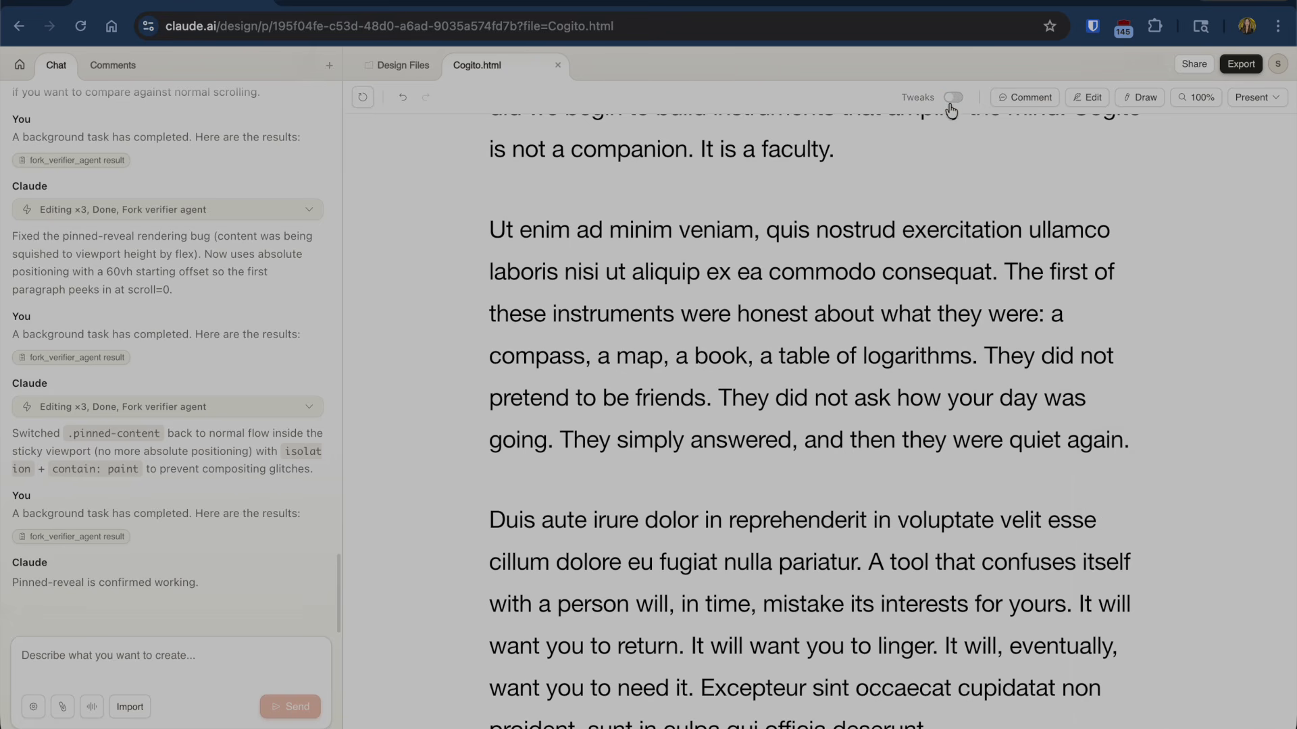
scroll(940, 180, up, 9)
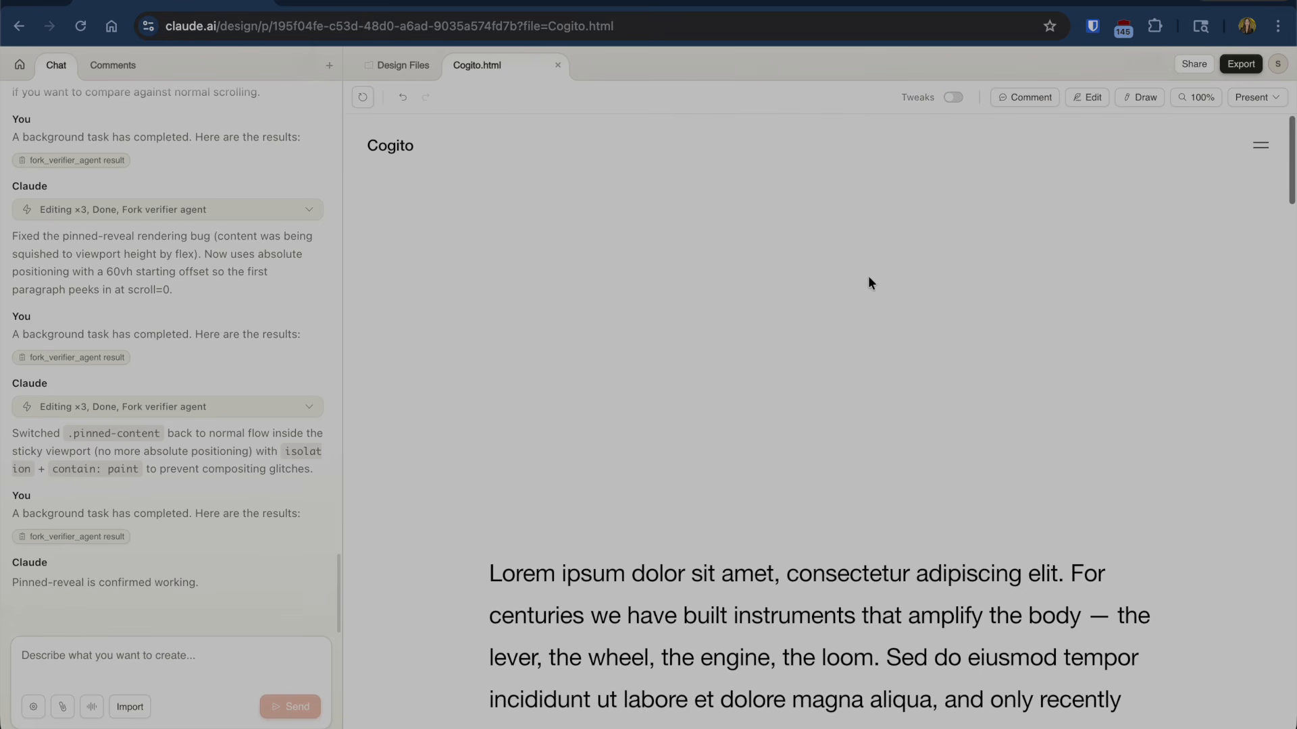
click(1088, 97)
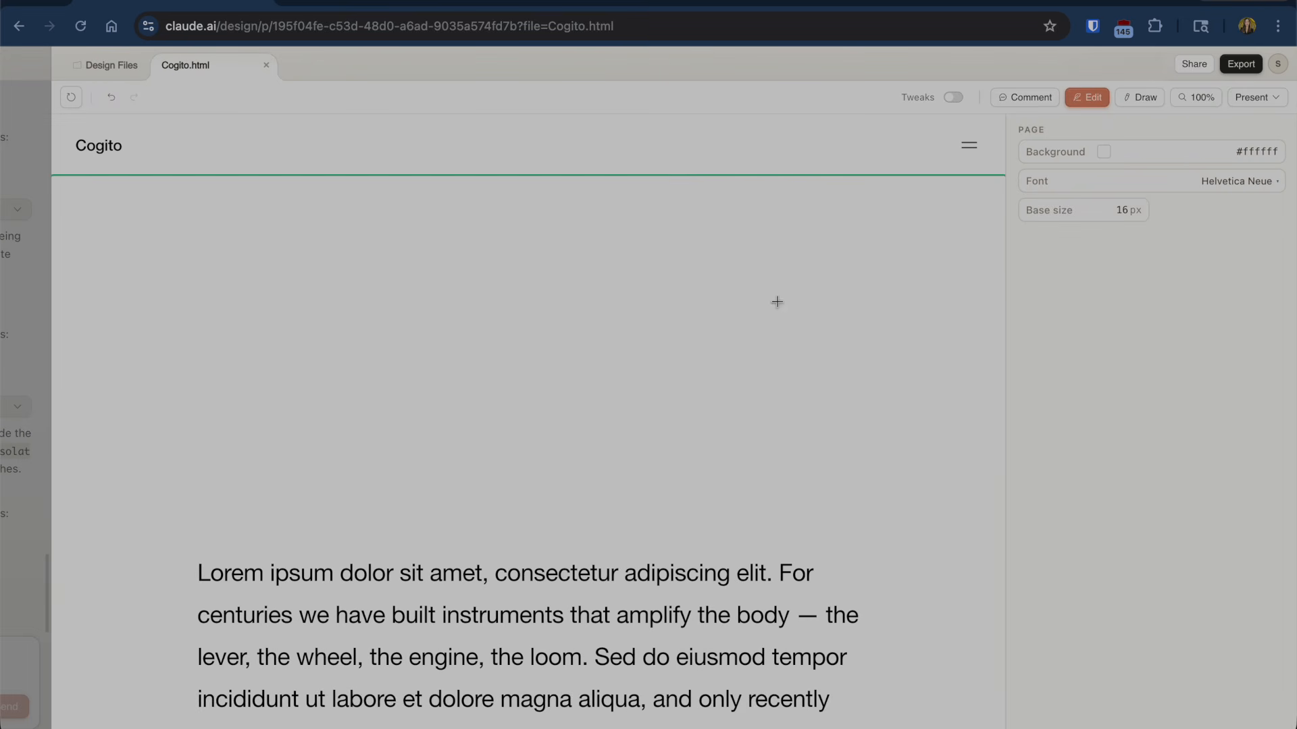
click(417, 350)
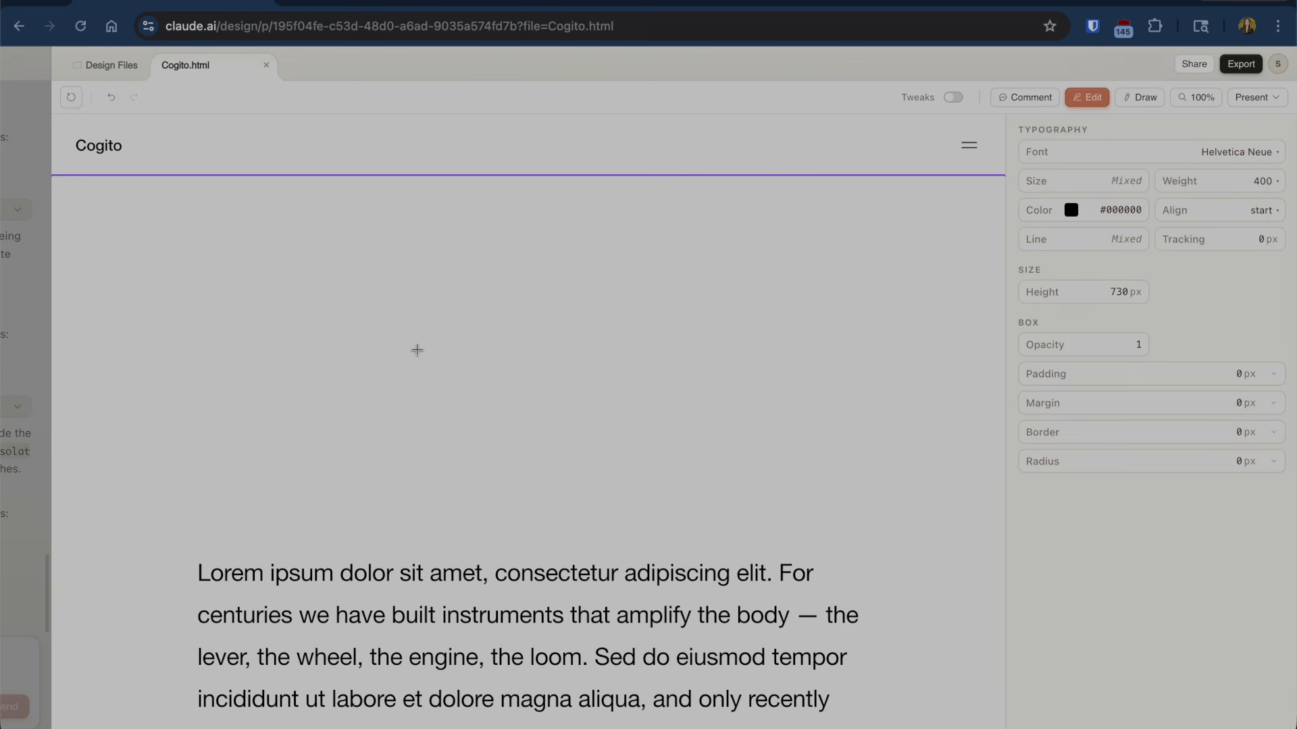
scroll(431, 408, down, 1)
scroll(431, 408, up, 1)
click(431, 620)
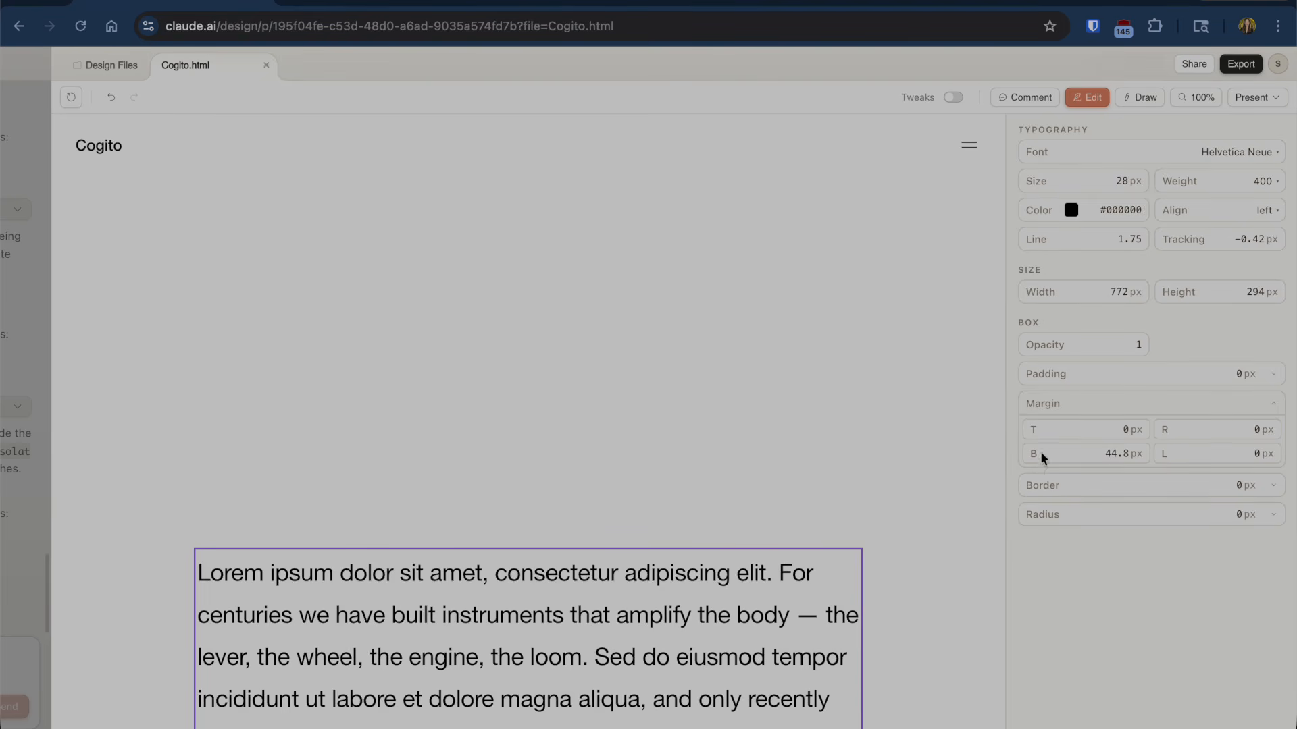
click(1213, 285)
click(774, 340)
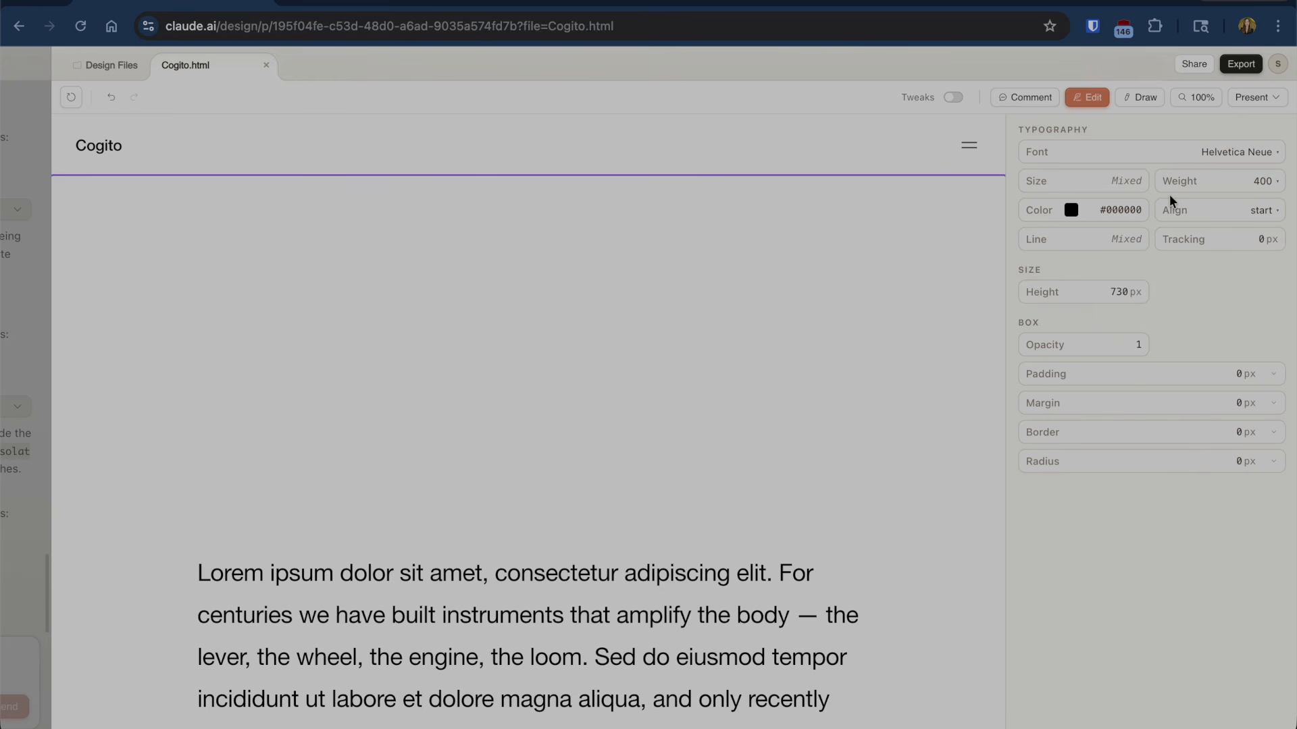
click(1141, 98)
click(1144, 98)
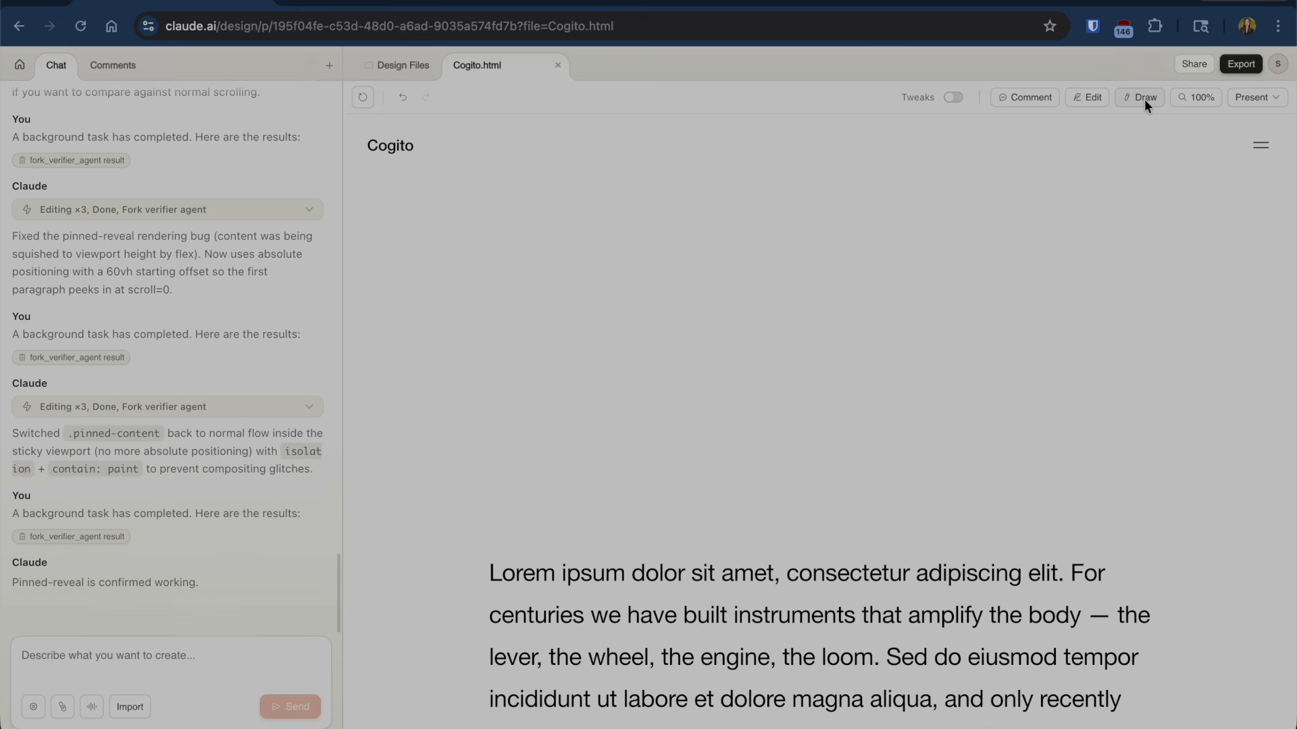
- Circle the empty gap above the first paragraph and send the sketch so Claude removes it
click(1144, 98)
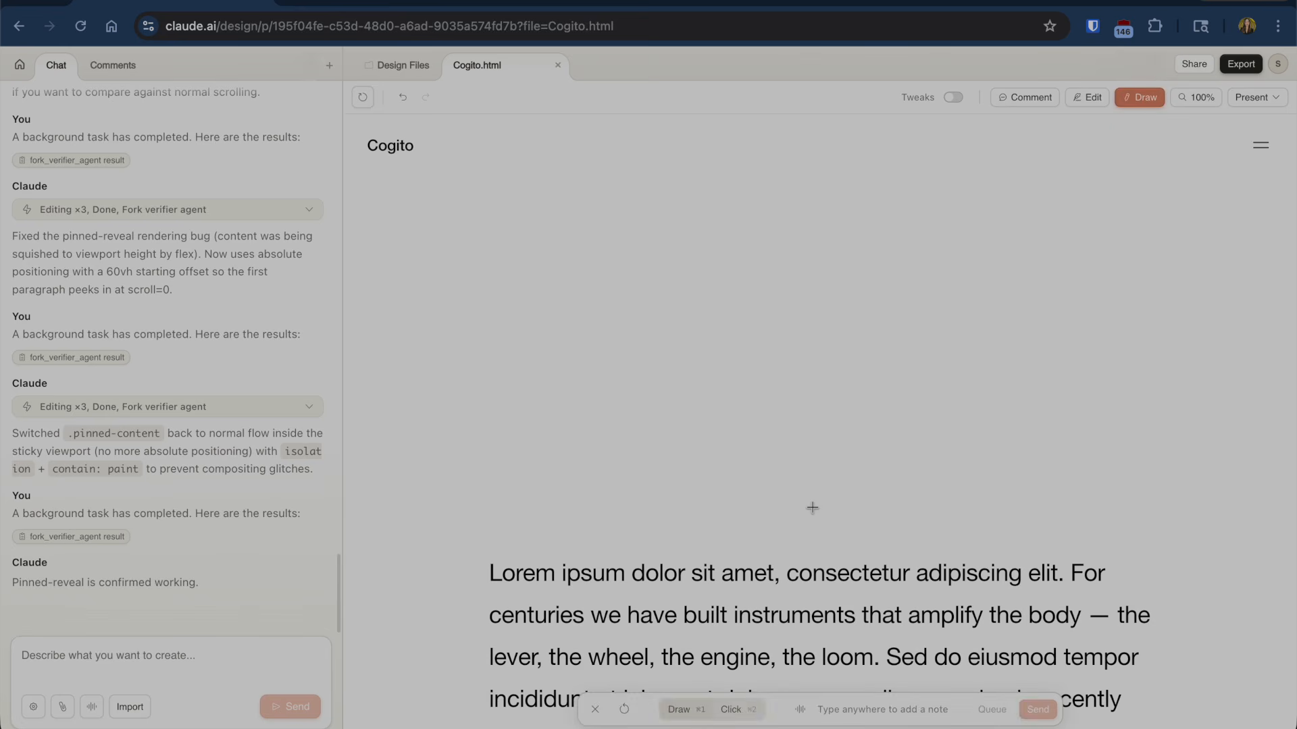
mouse_move(516, 536)
mouse_down()
mouse_move(422, 458)
mouse_move(653, 129)
mouse_move(1132, 164)
mouse_move(1187, 416)
mouse_move(881, 515)
mouse_move(508, 535)
mouse_up()
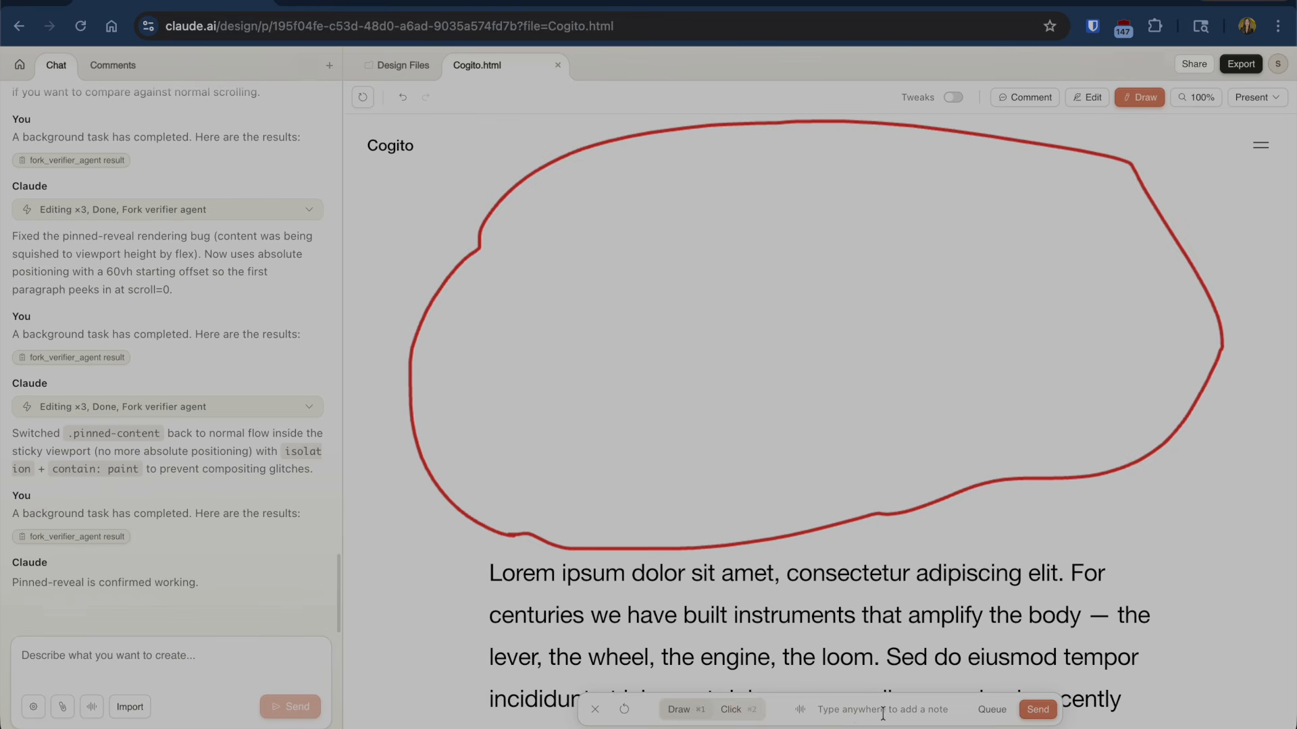
click(1040, 711)
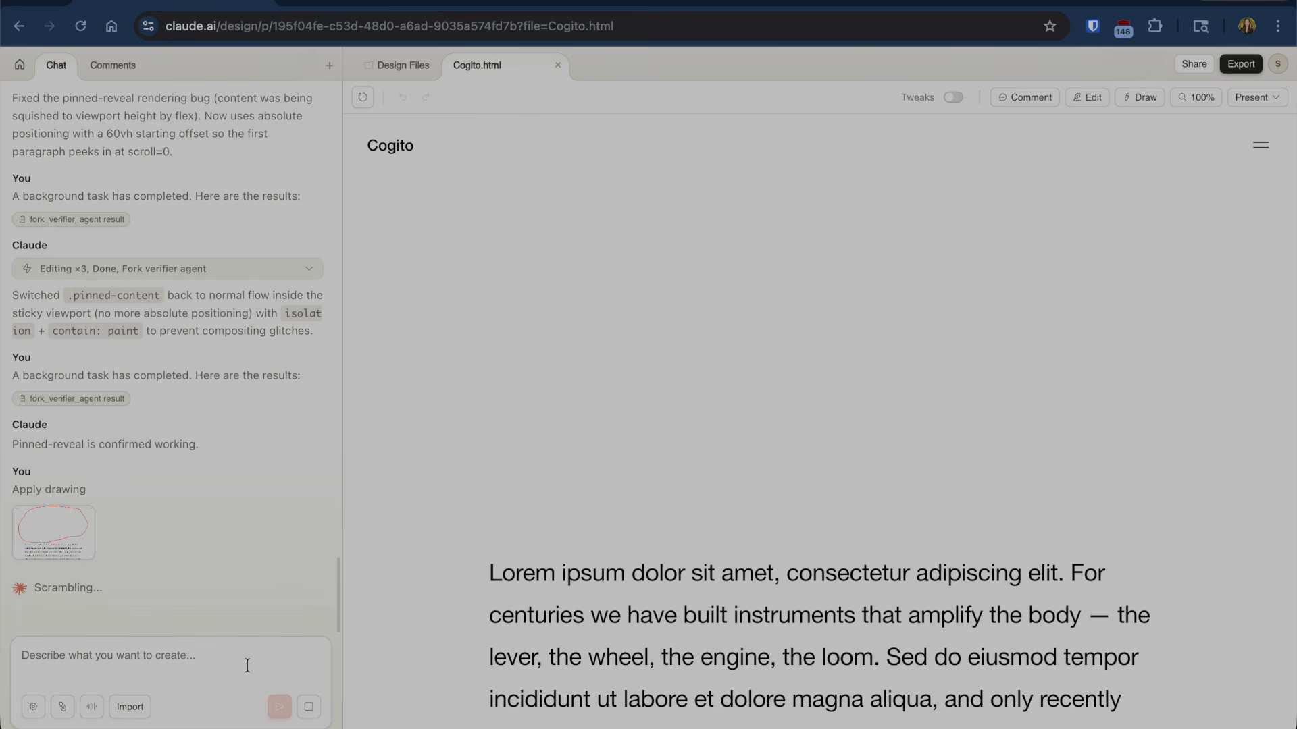
text(remove this)
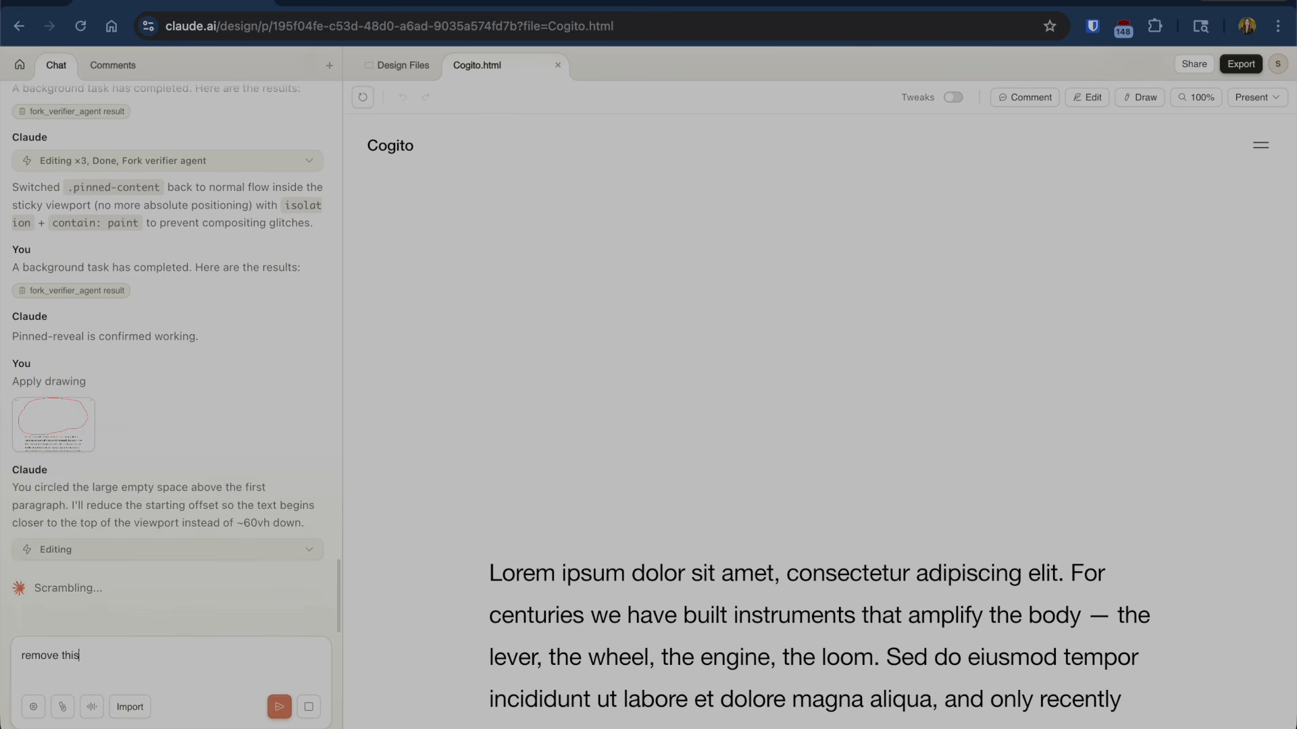
key(BackSpace)
key(BackSpace)
key(BackSpace)
key(BackSpace)
key(BackSpace)
key(BackSpace)
key(BackSpace)
key(BackSpace)
key(BackSpace)
key(BackSpace)
key(BackSpace)
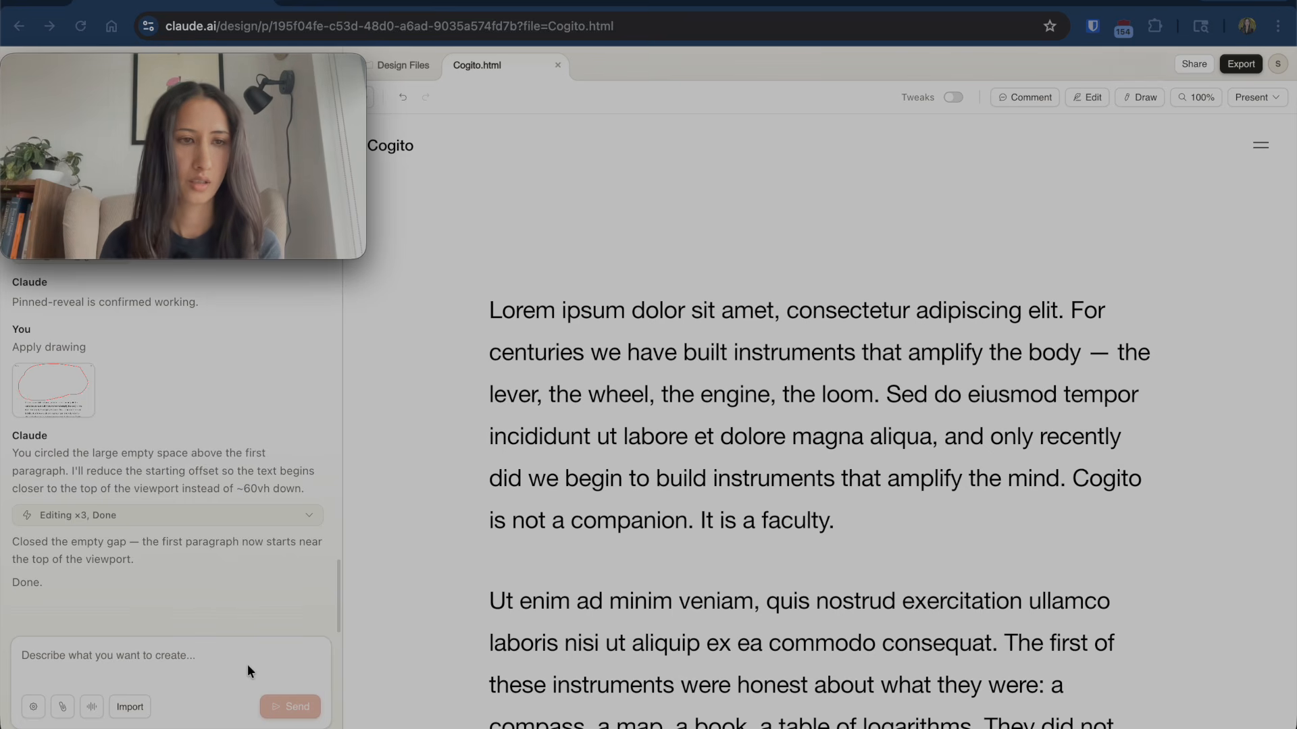
scroll(613, 554, down, 2)
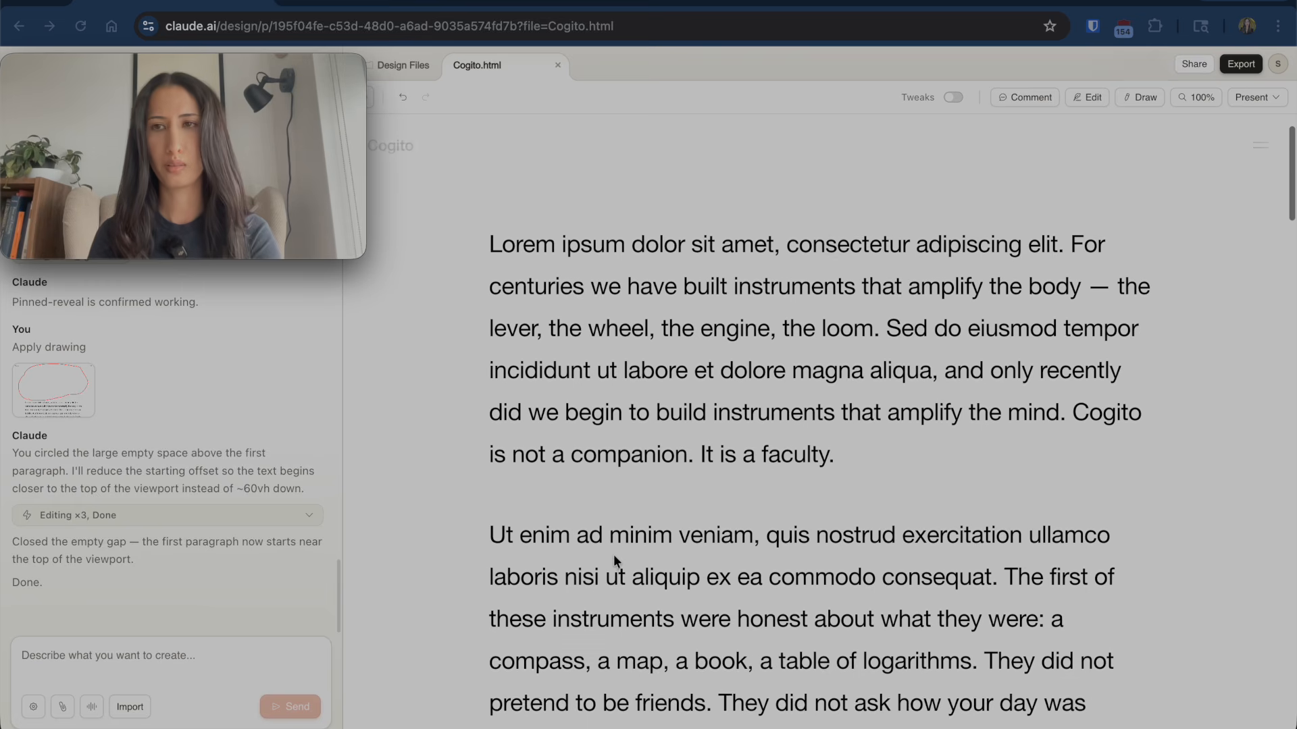
scroll(613, 554, up, 2)
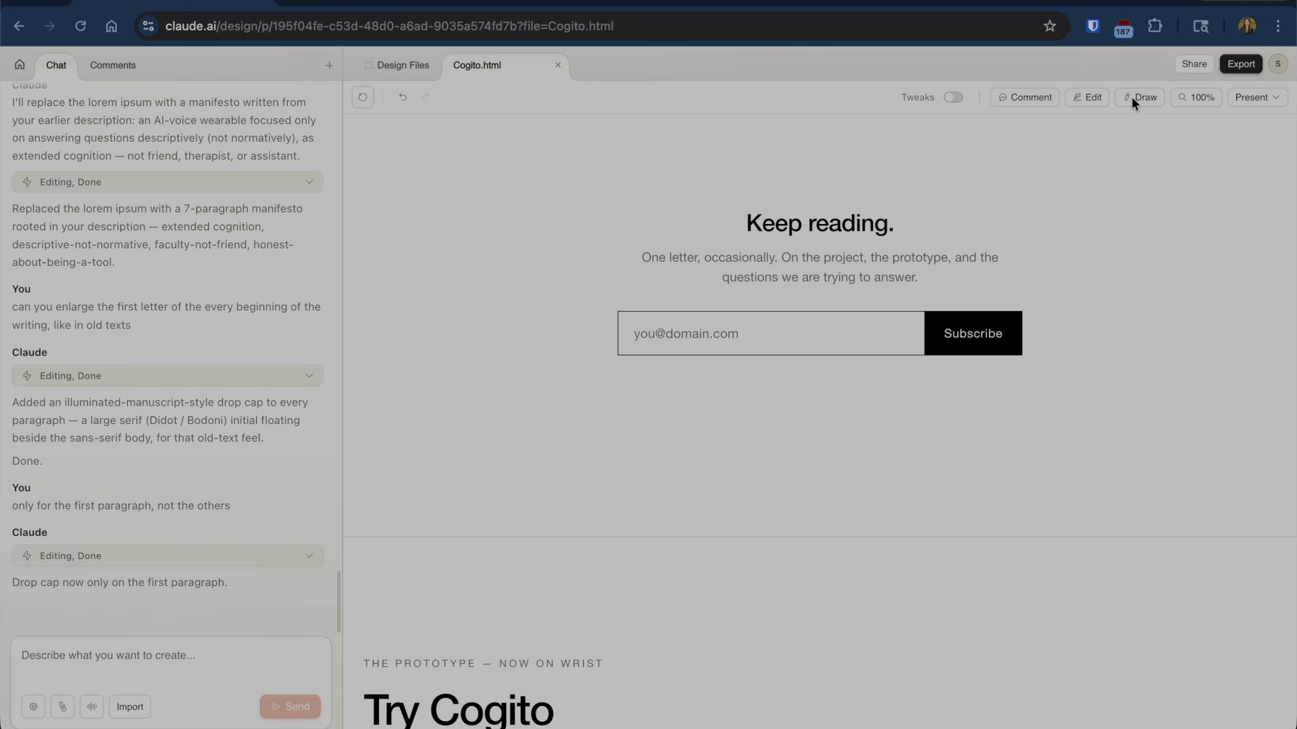
- Discard the first misplaced sketch and locate the Keep reading signup block
click(1132, 96)
mouse_move(452, 204)
mouse_down()
mouse_move(1195, 116)
mouse_move(1228, 389)
mouse_move(699, 491)
mouse_move(464, 301)
mouse_move(453, 204)
mouse_up()
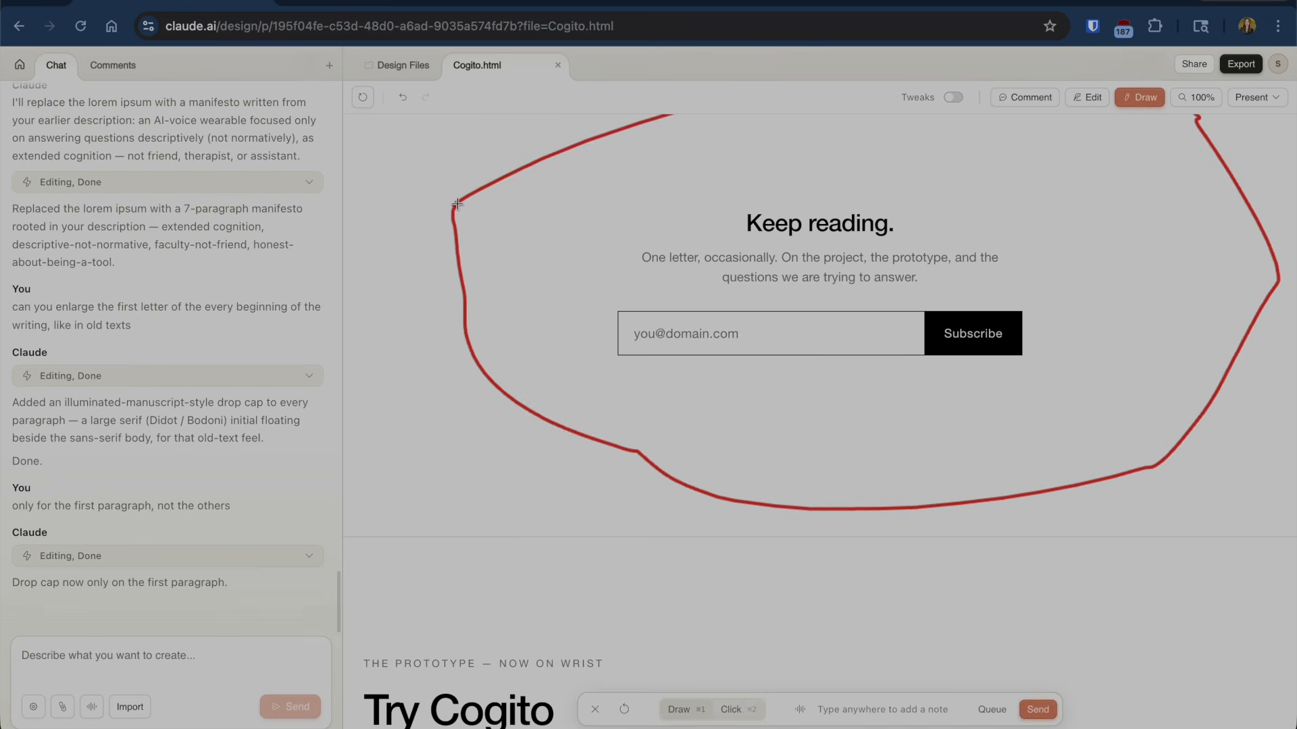
scroll(836, 512, up, 5)
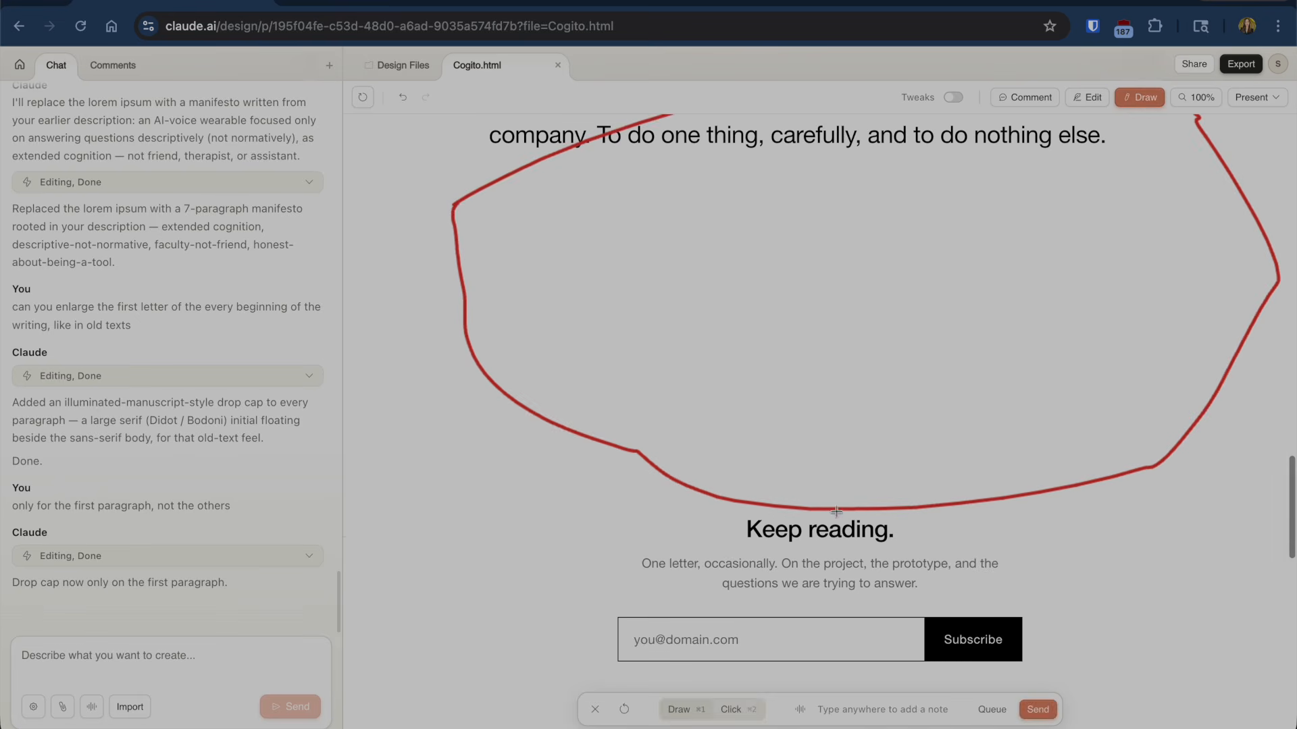
click(595, 709)
click(741, 435)
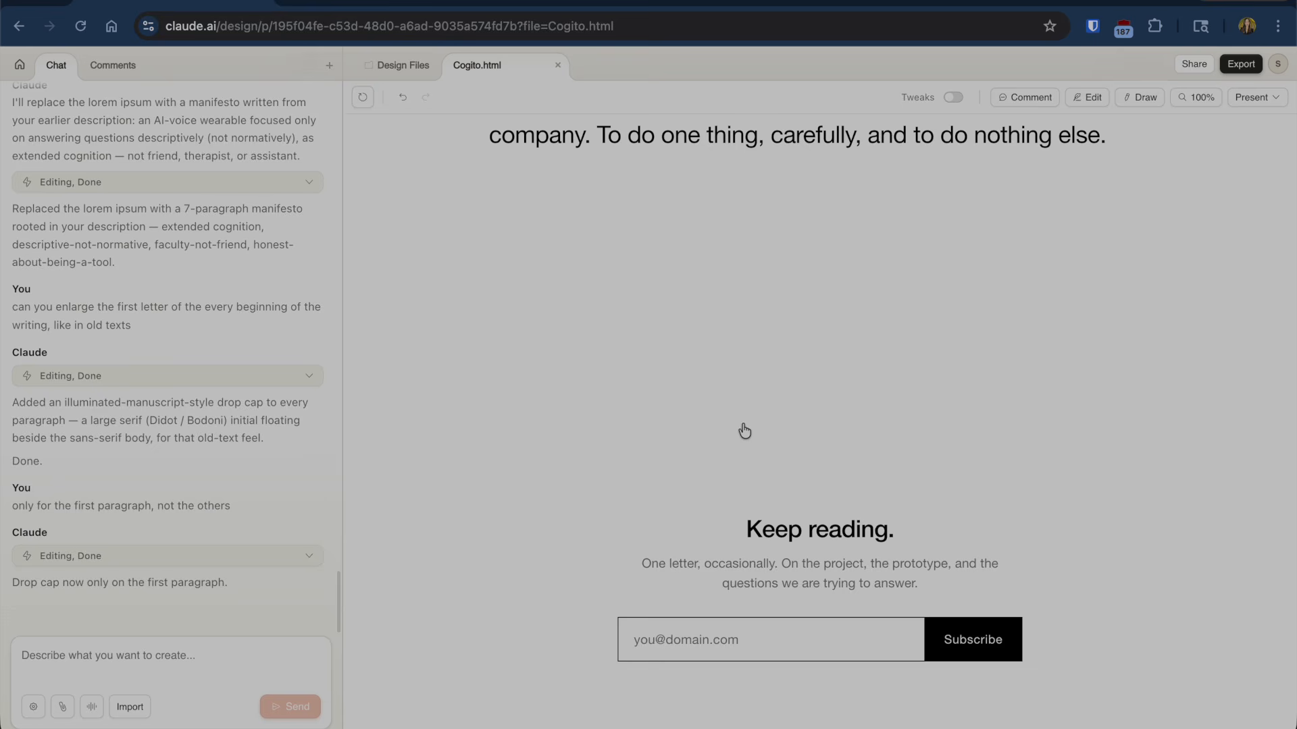
scroll(736, 425, down, 3)
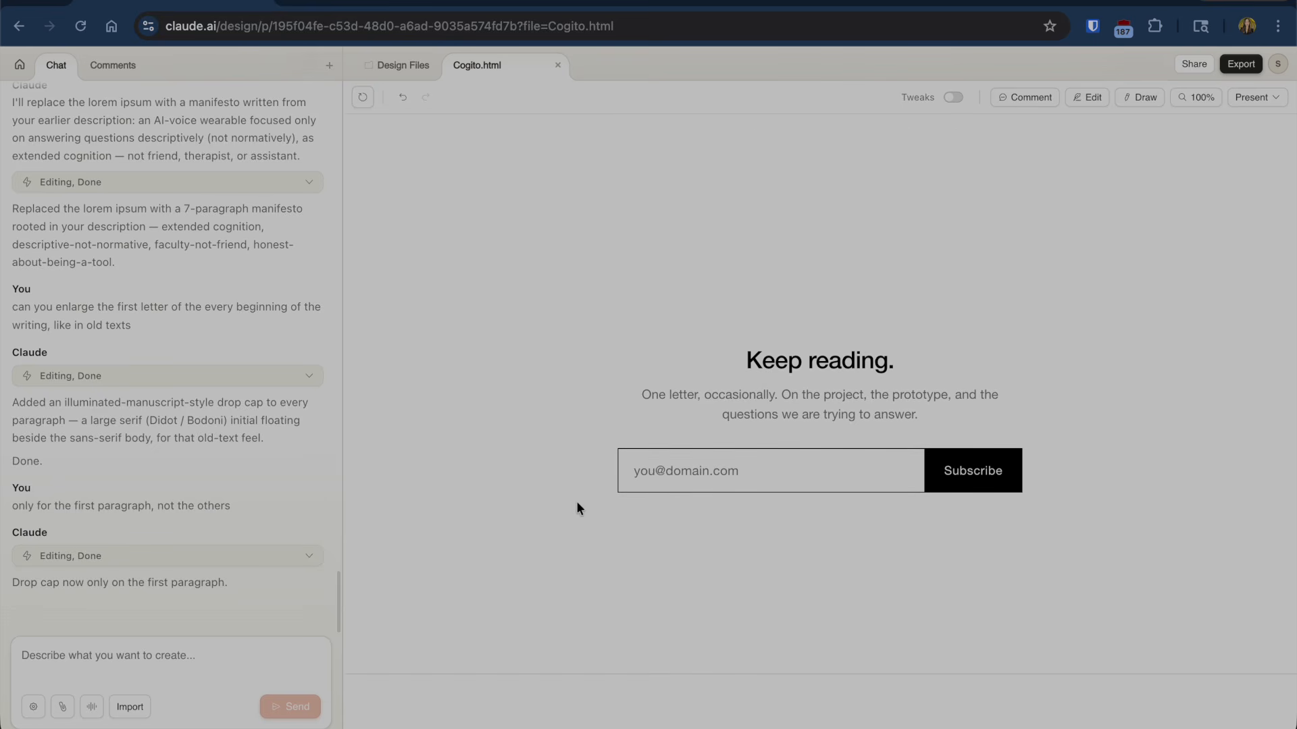
drag(577, 502, 671, 344)
click(600, 384)
- Circle the Keep reading signup section and note it should be a waitlist for the Cogito wearable
click(1144, 96)
mouse_move(578, 348)
mouse_down()
mouse_move(932, 343)
mouse_move(984, 364)
mouse_move(1058, 496)
mouse_move(675, 549)
mouse_move(633, 519)
mouse_move(567, 383)
mouse_move(582, 345)
mouse_up()
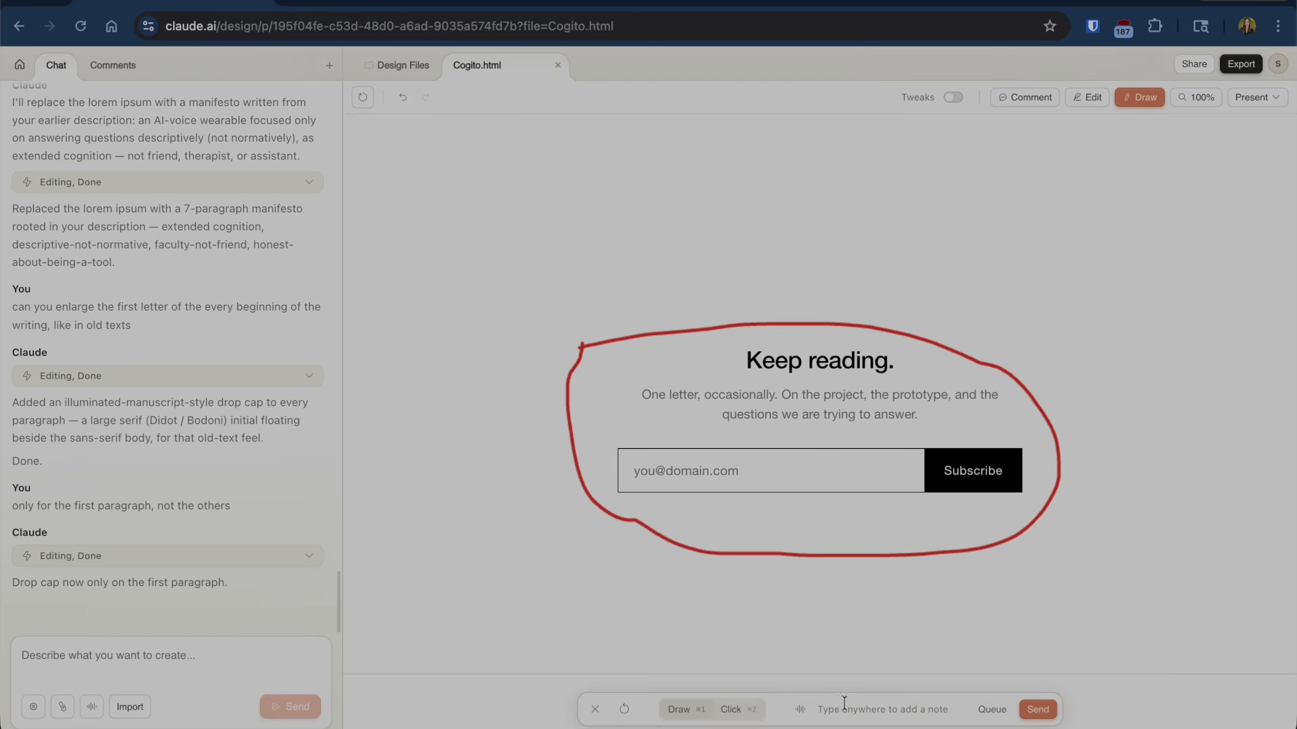
text(c)
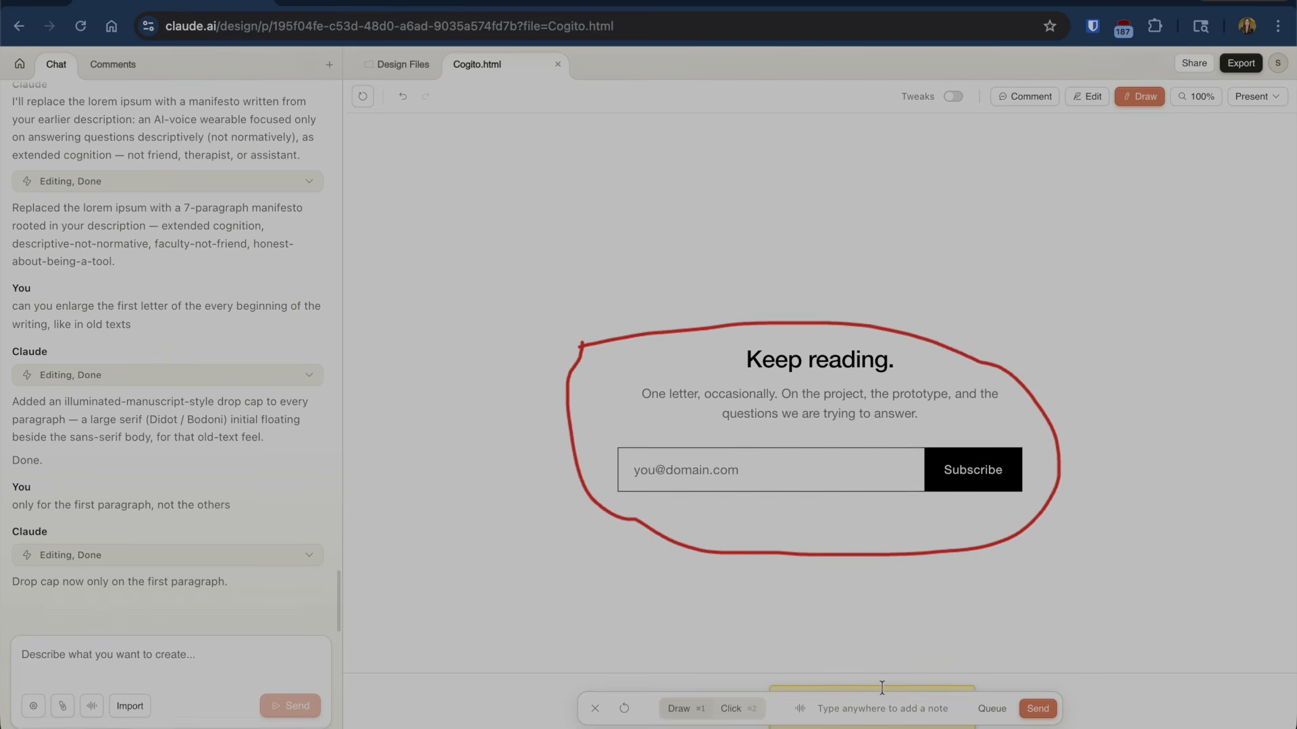
click(1070, 545)
text(fdsfdsf)
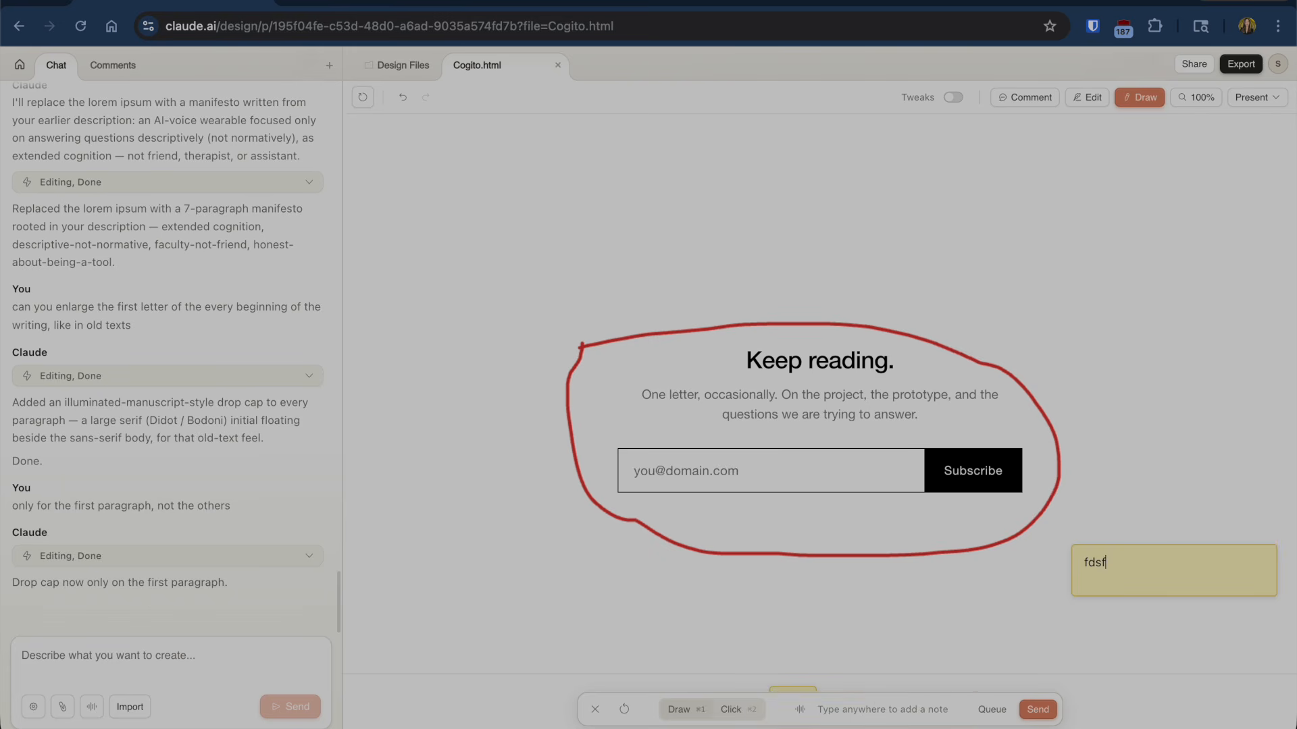
key(BackSpace)
key(BackSpace)
text(I ant this to be a waitlist for when the cogit)
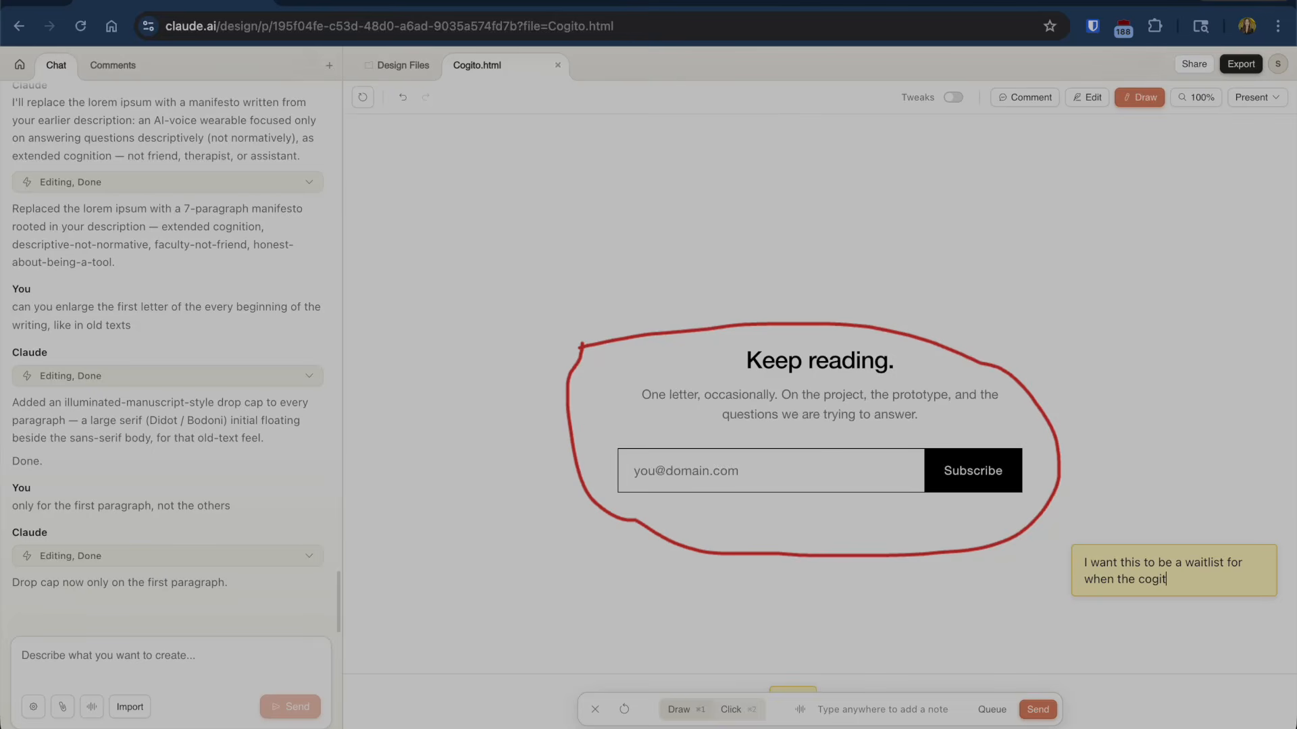
text(o wearable comes out, and to)
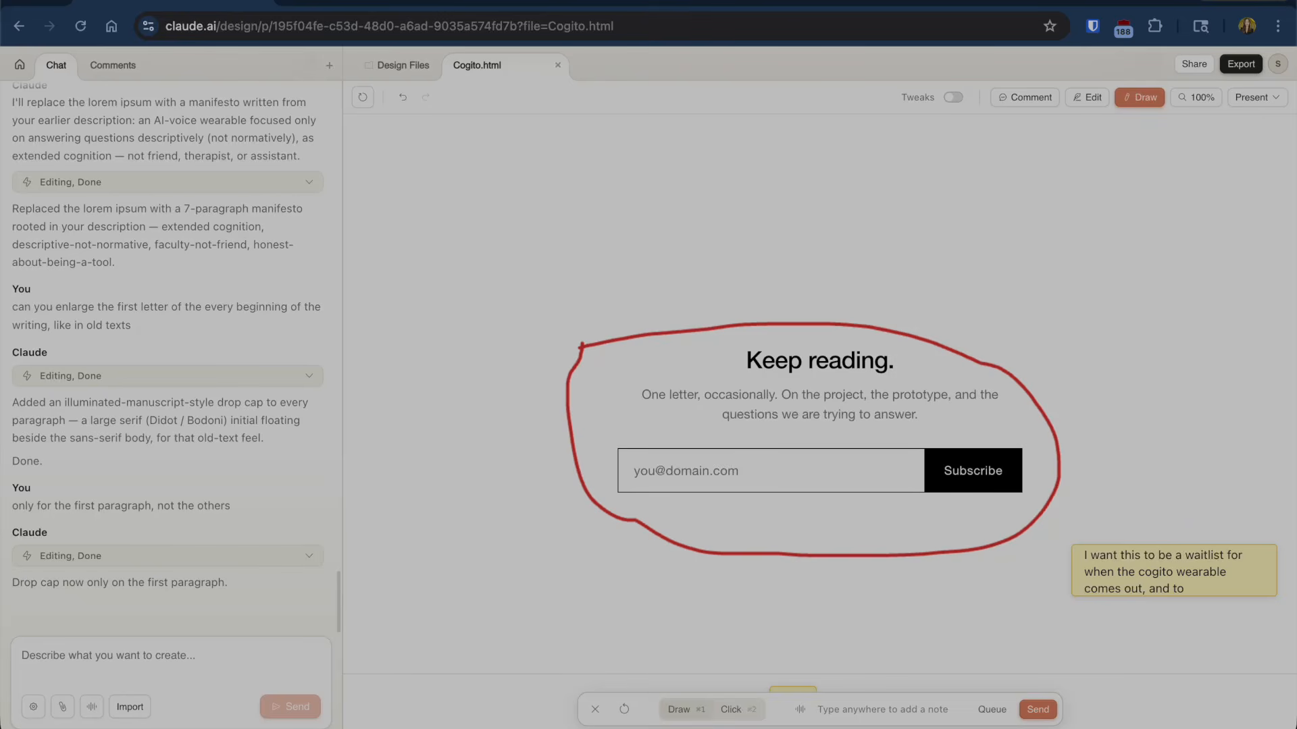
text( be kept up to date w)
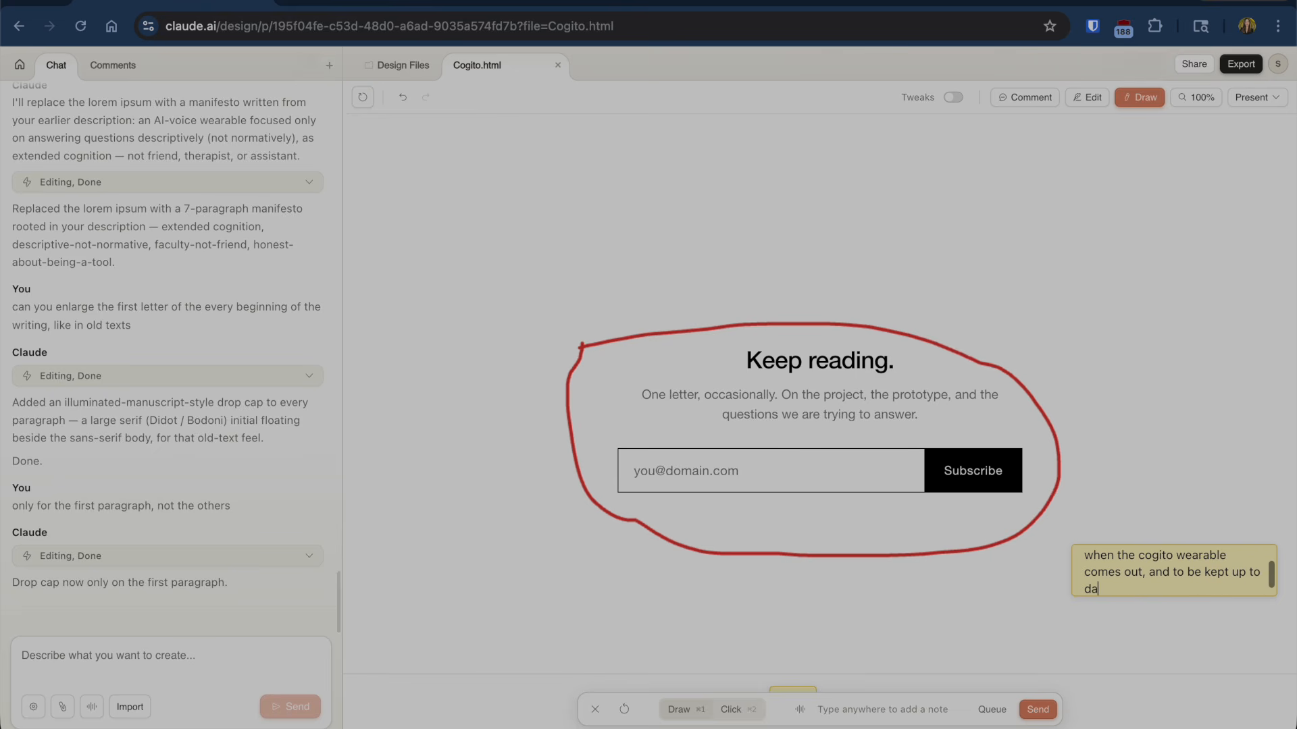
text(ith the progress. Remember that )
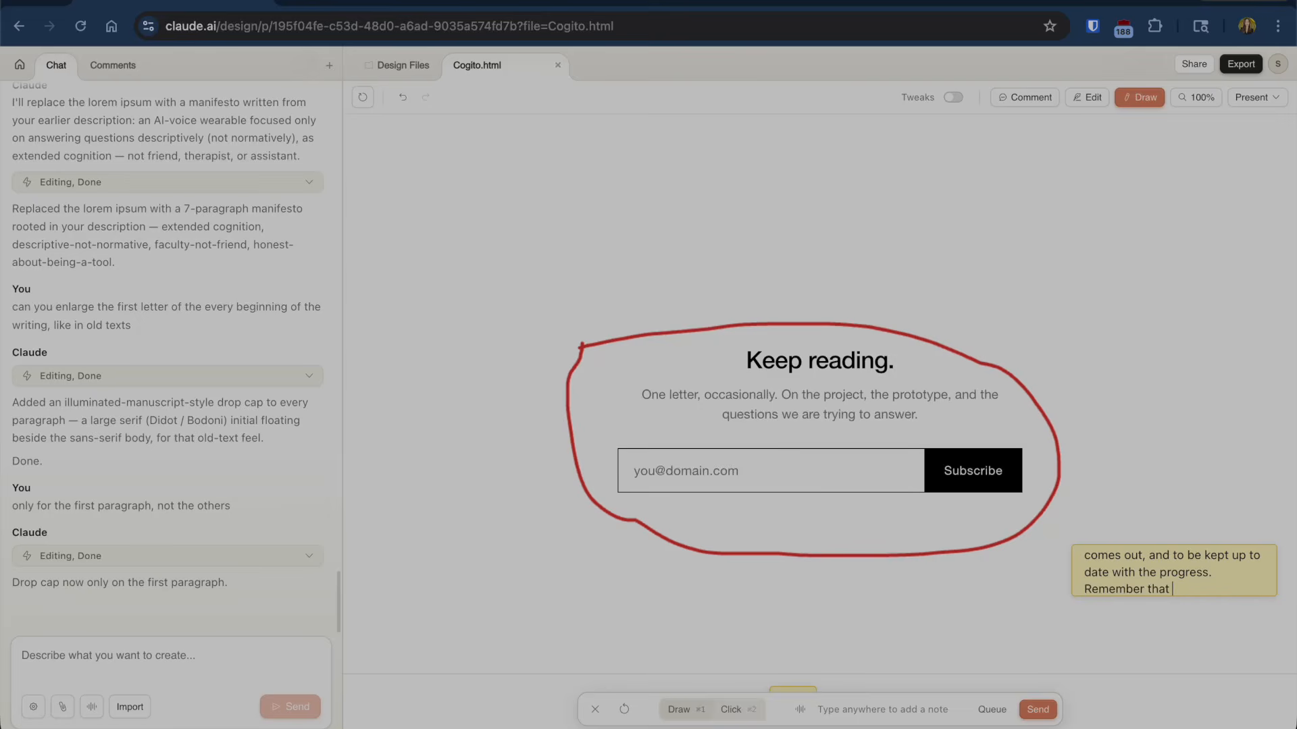
text(I want to create my own werrable de)
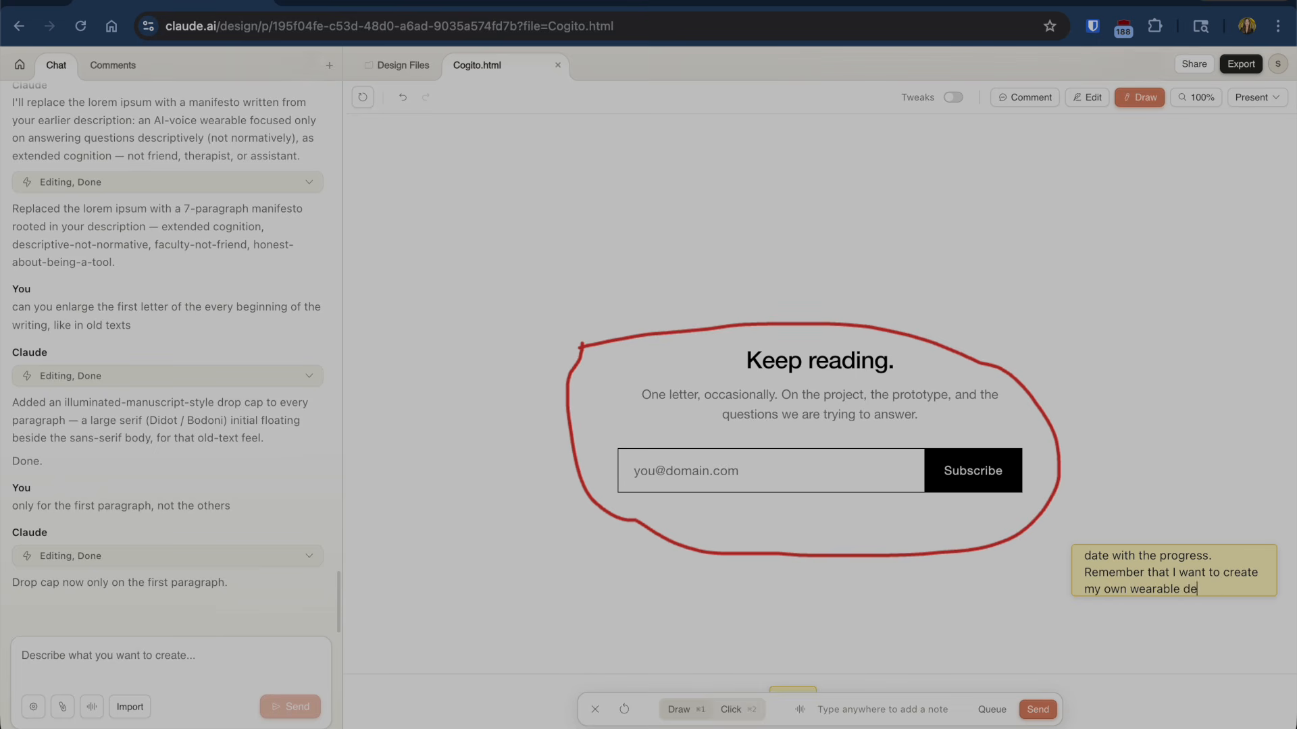
text(vice, the curre)
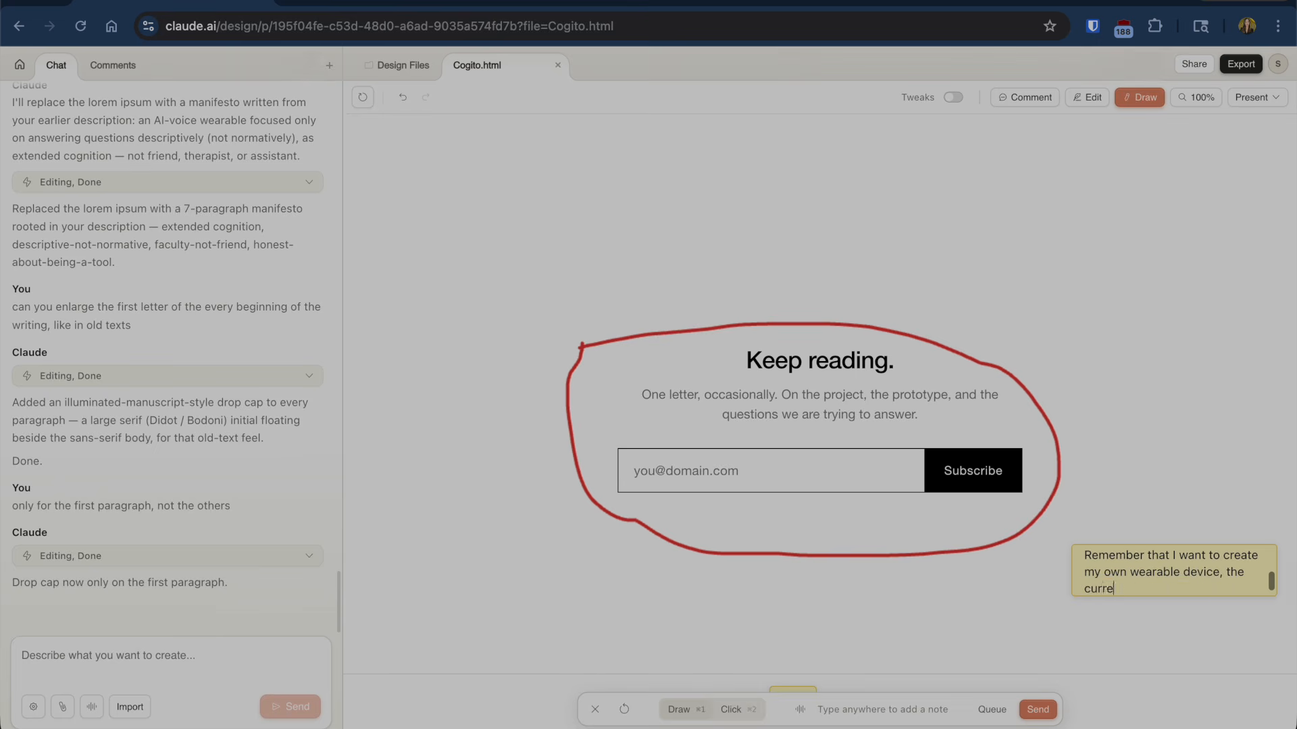
text(nt apple watch app is simp)
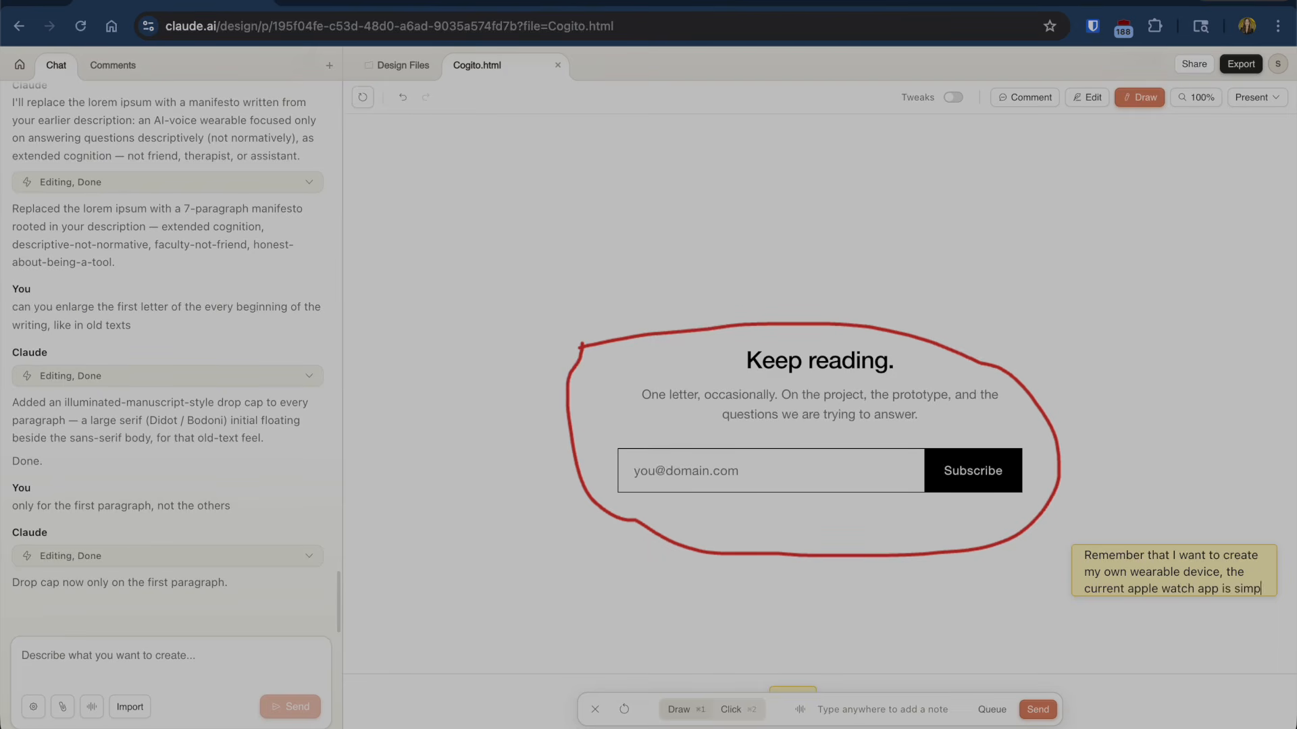
text(ly an illustration of th)
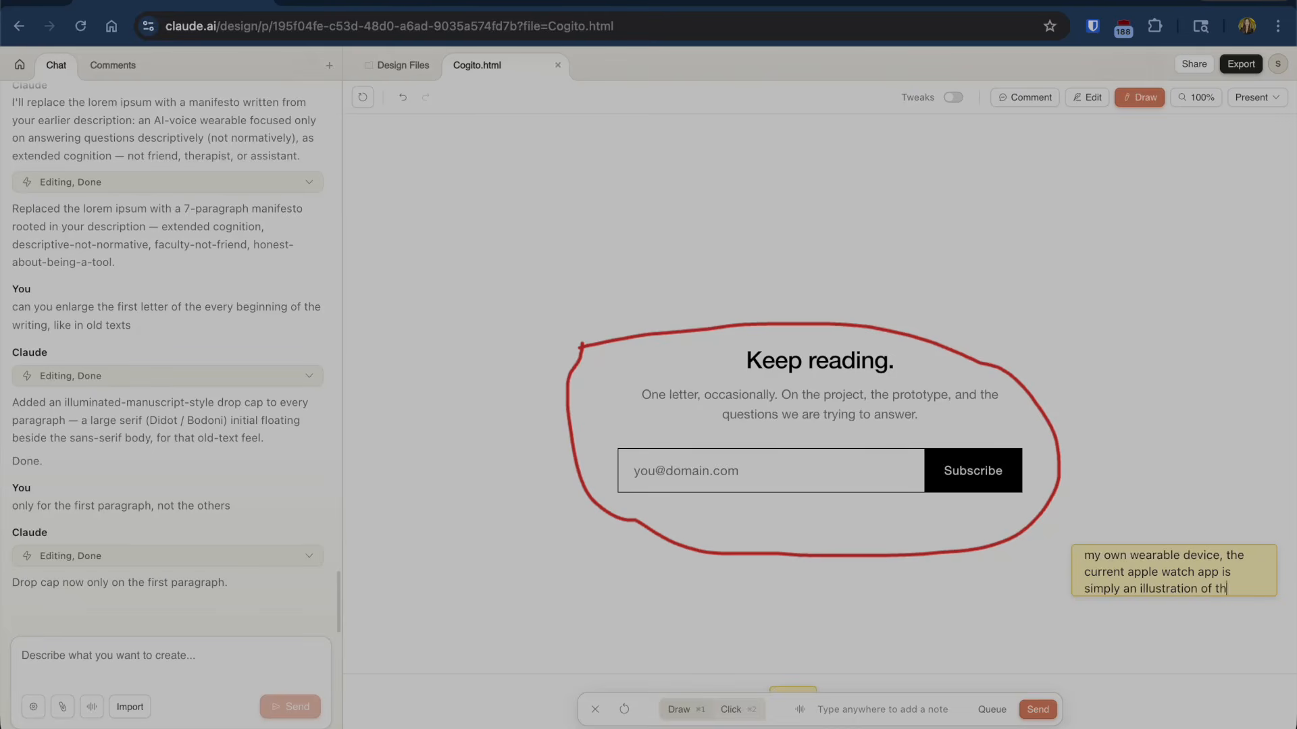
text(e value of the idea. The a)
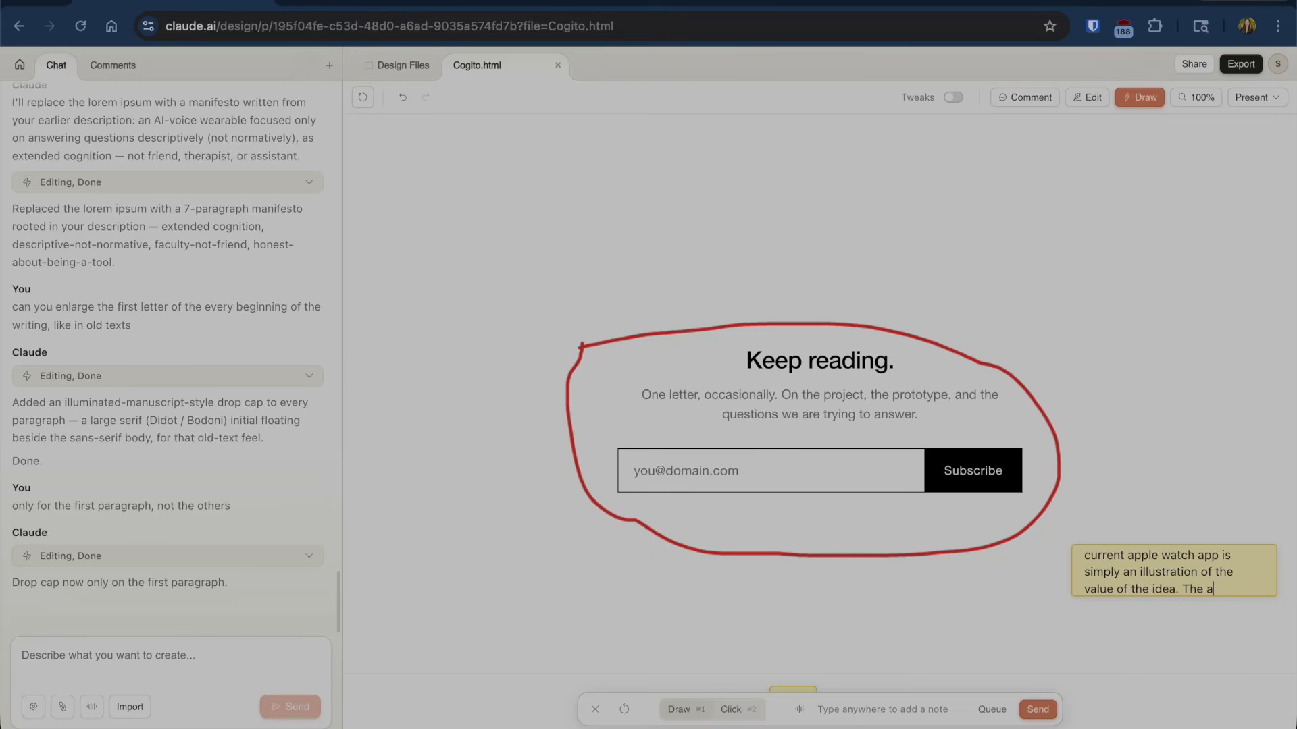
text(ctual idea is )
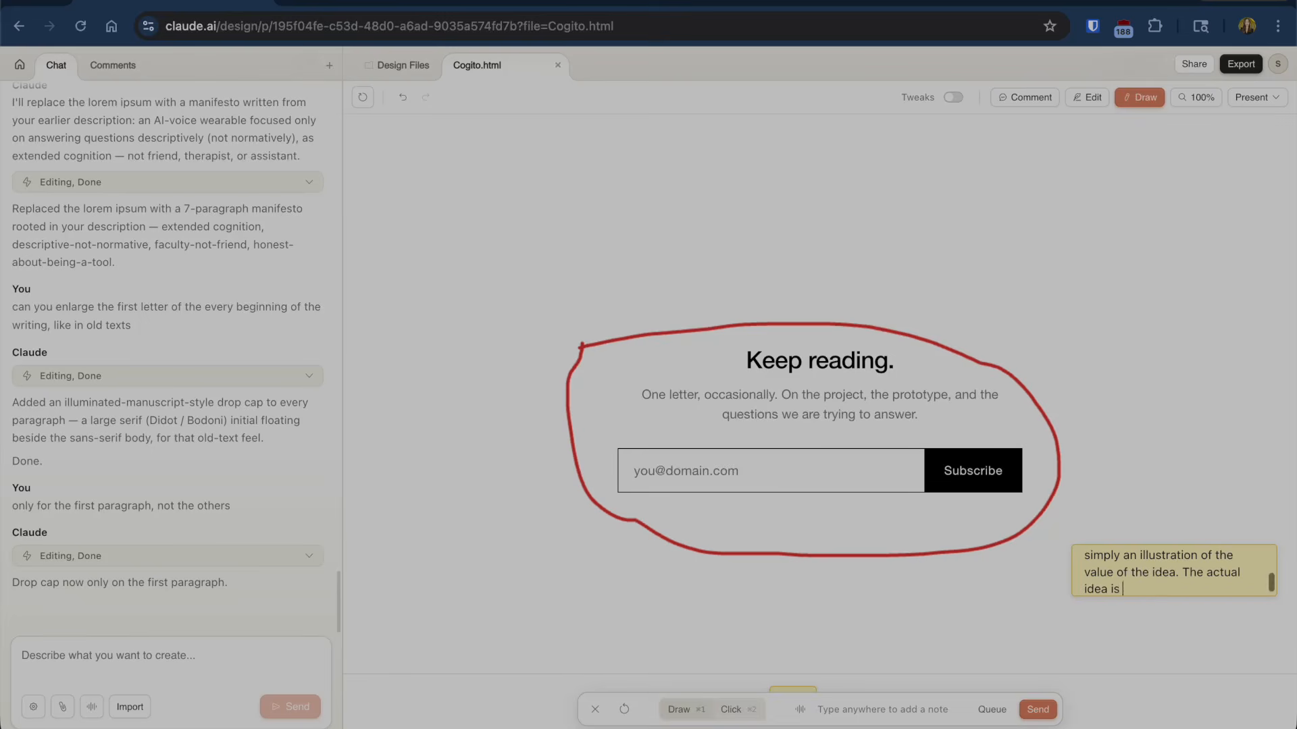
text(a full-fledged wearable device of)
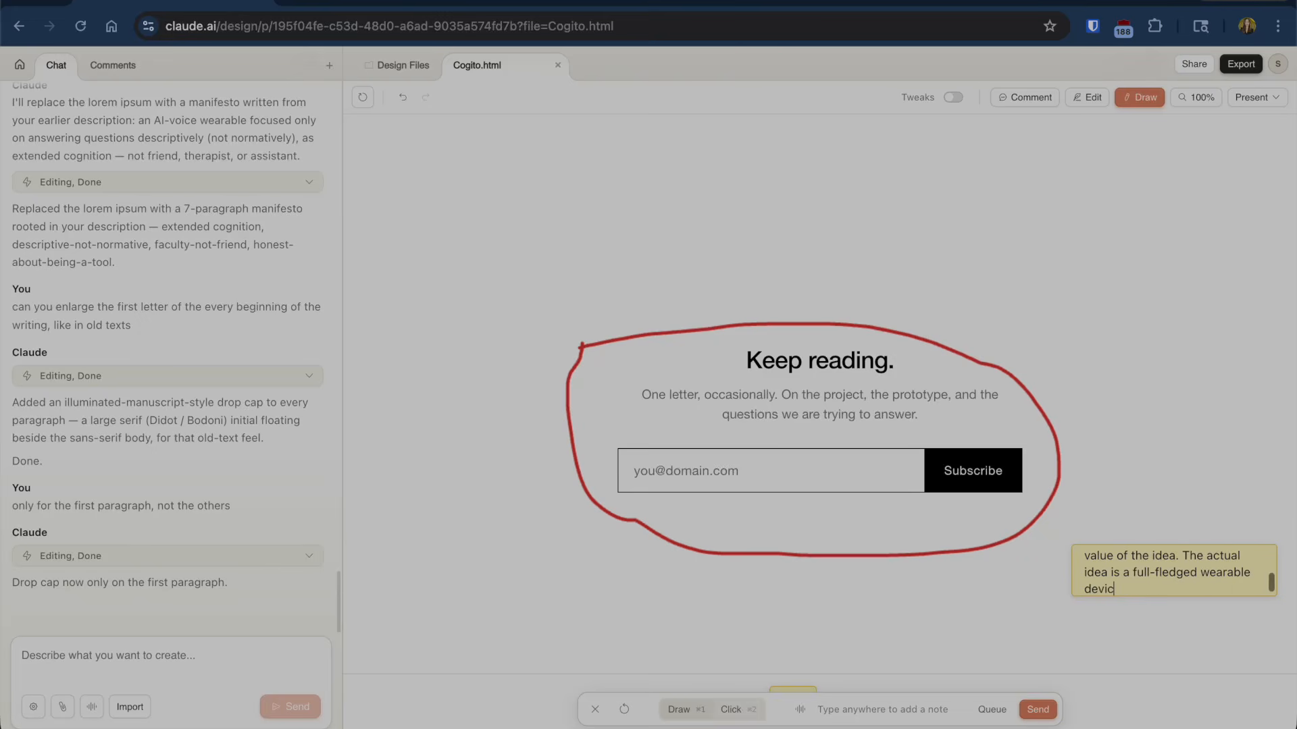
text( its own.)
key(ctrl+a)
- Send the waitlist note, check the live cogitovoice.com page, and return to the Cogito design
click(1037, 710)
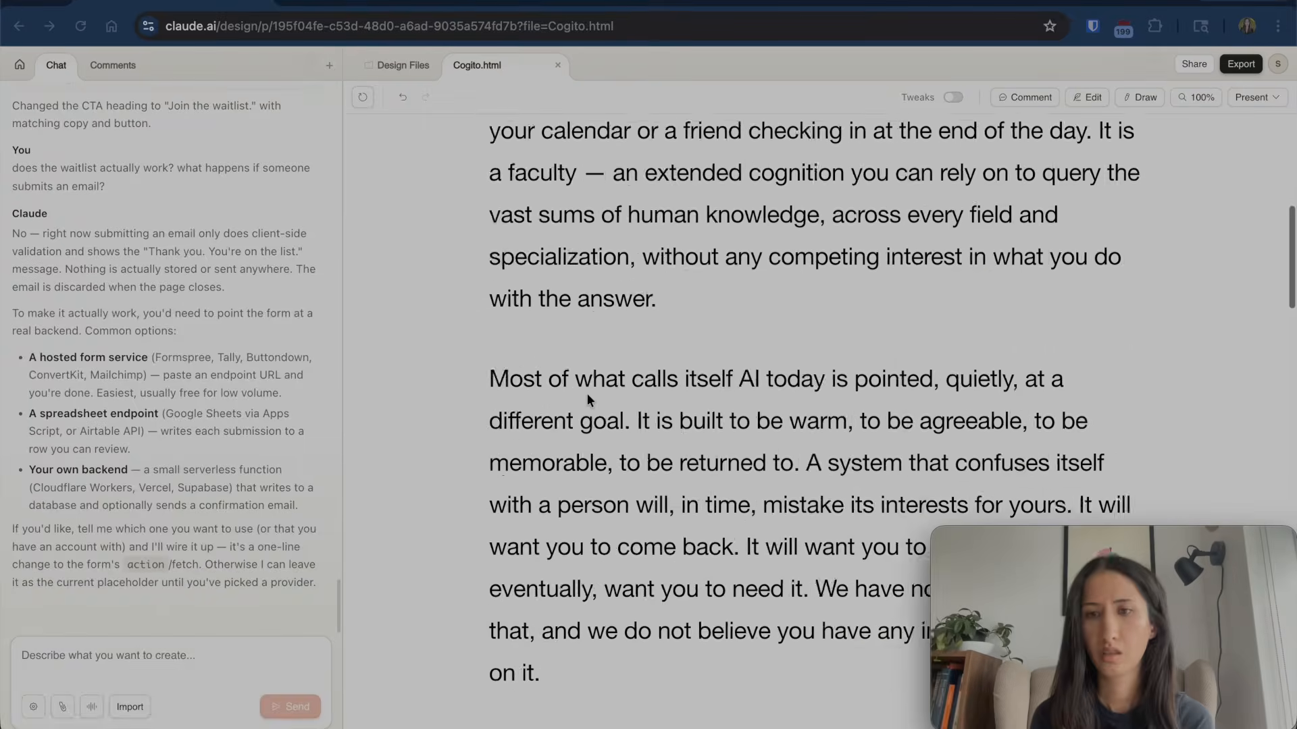
scroll(586, 338, up, 10)
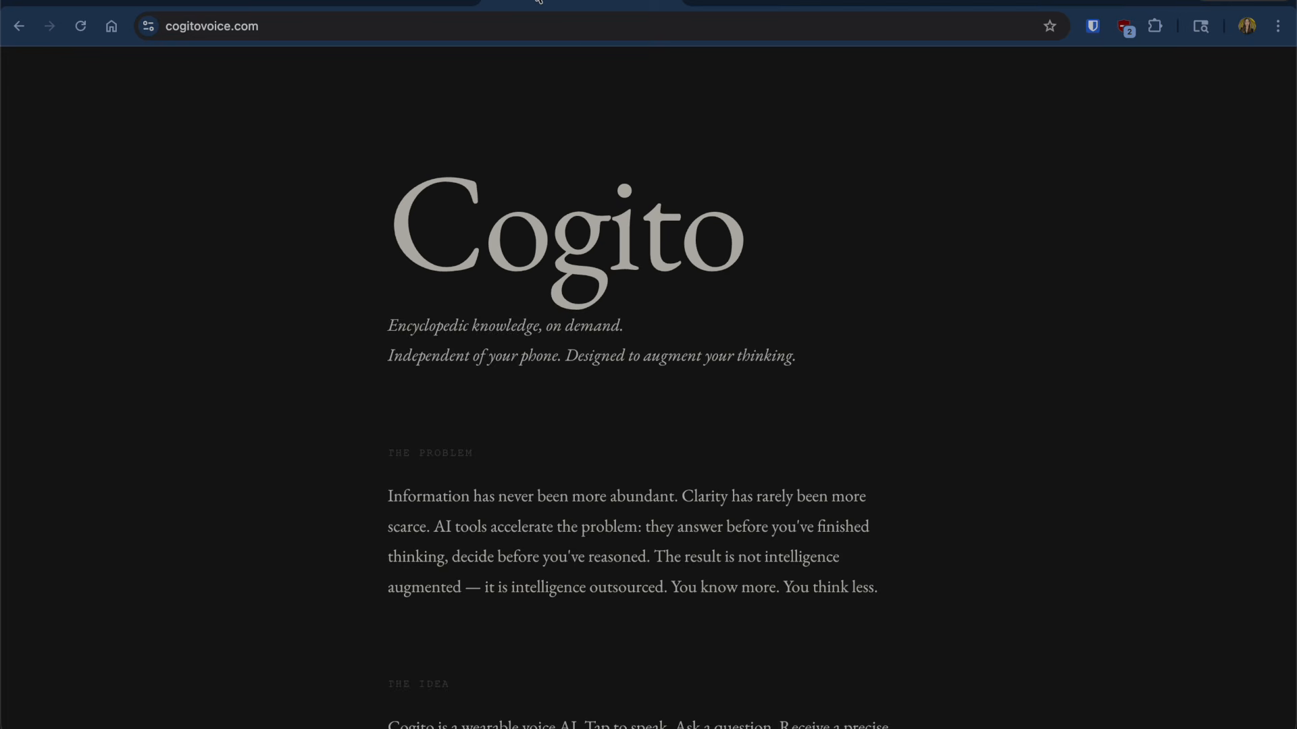
scroll(527, 354, down, 15)
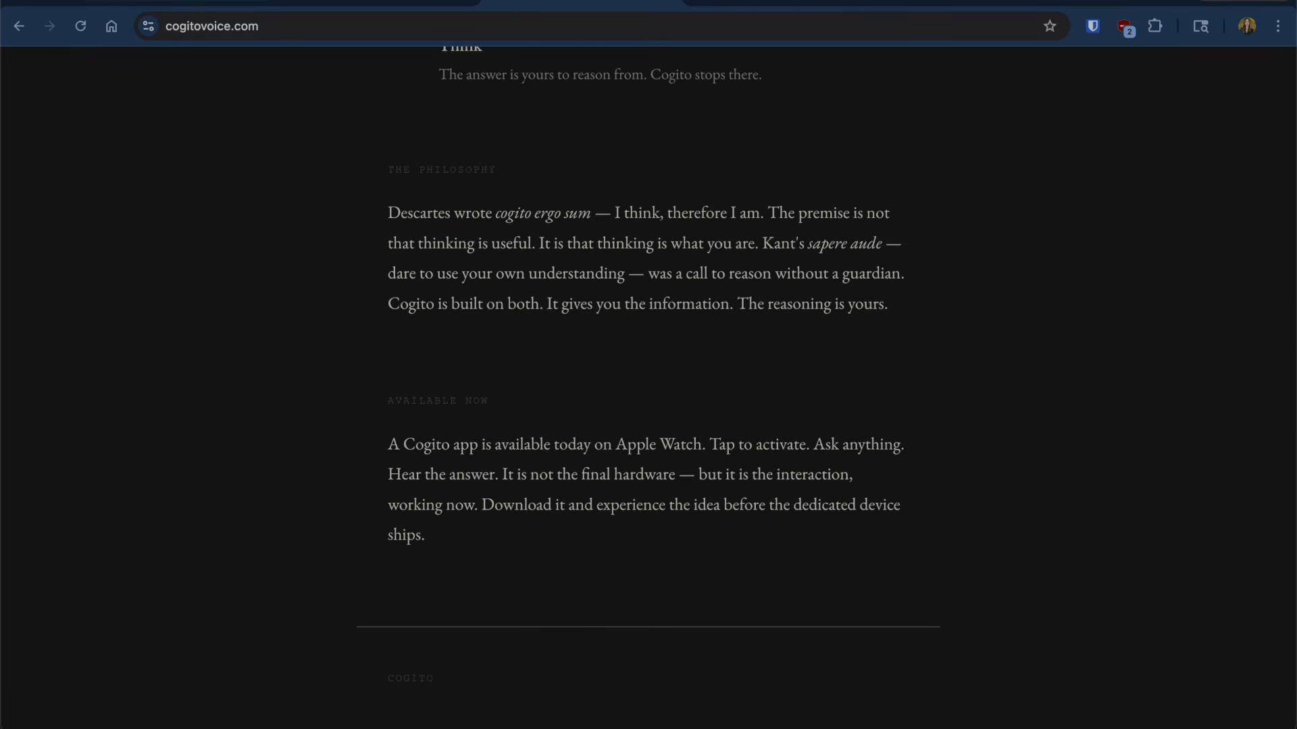
click(128, 3)
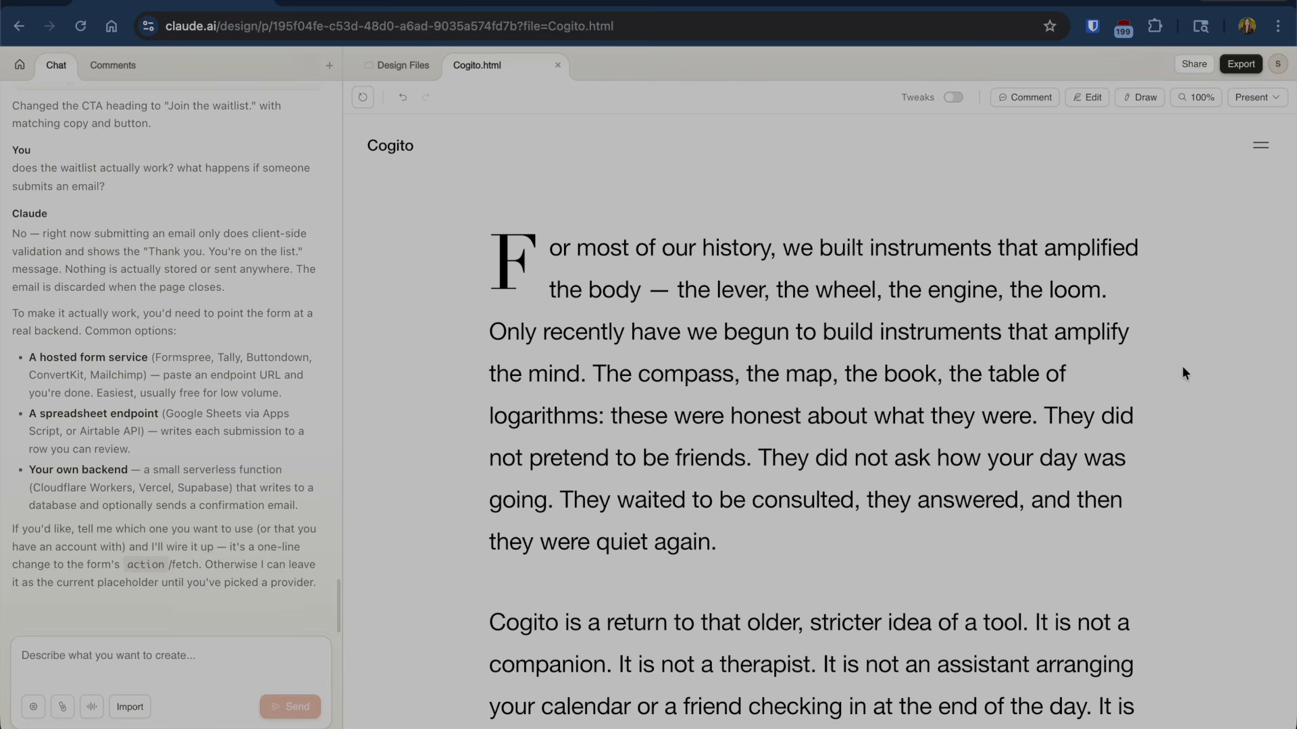
- Copy the Handoff to Claude Code command for Cogito.html and switch to the Claude app
click(1241, 64)
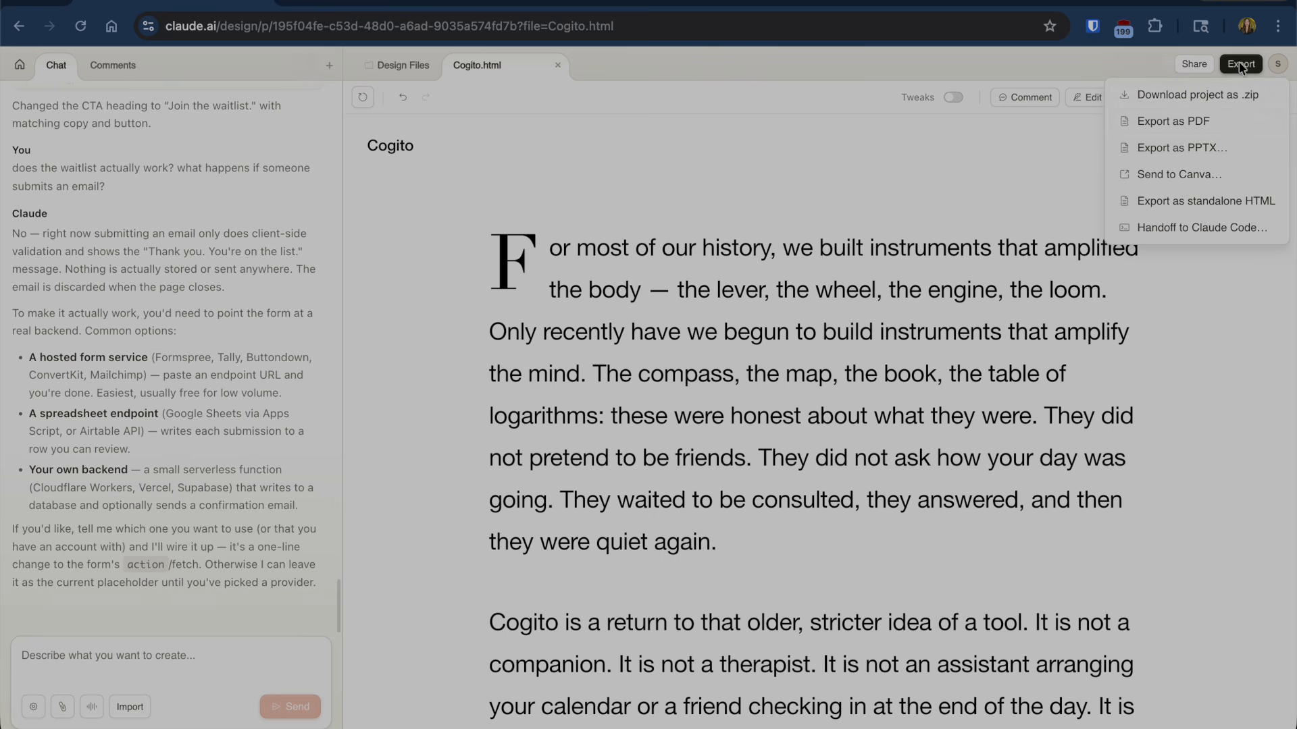
click(1205, 227)
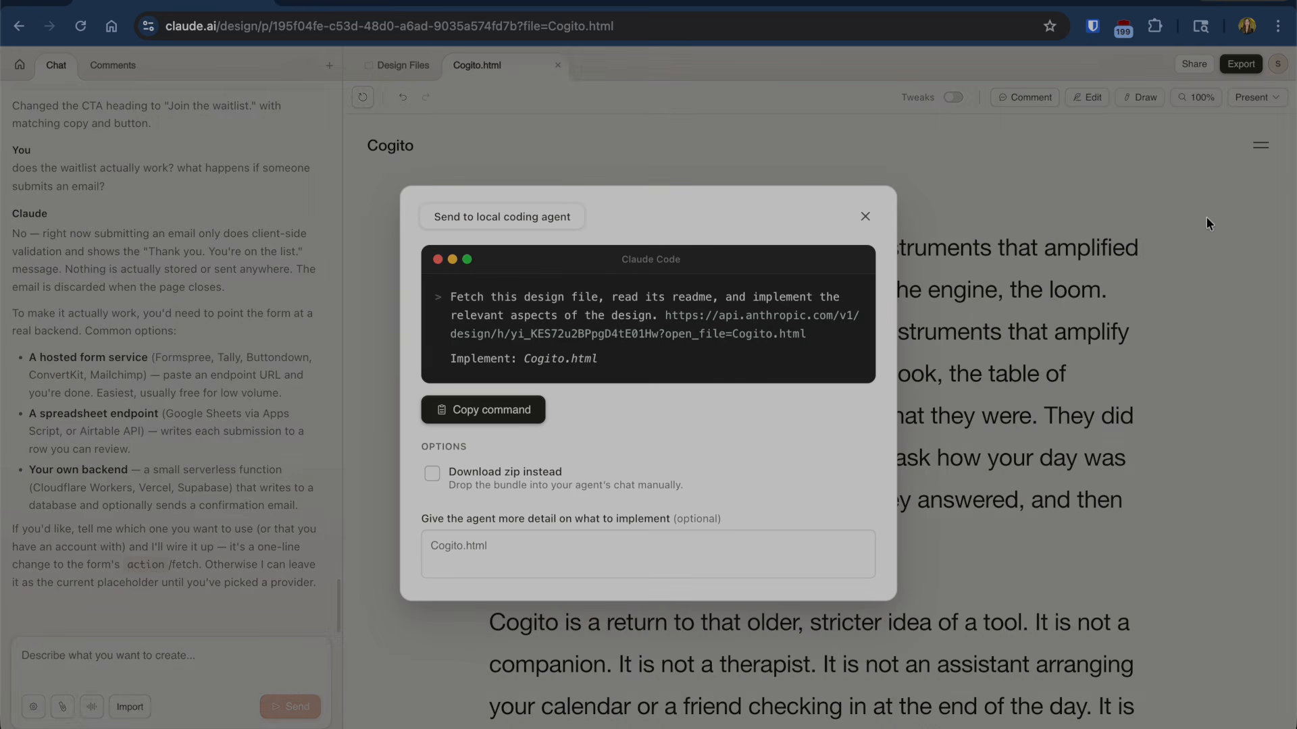
click(494, 411)
key(super+Tab)
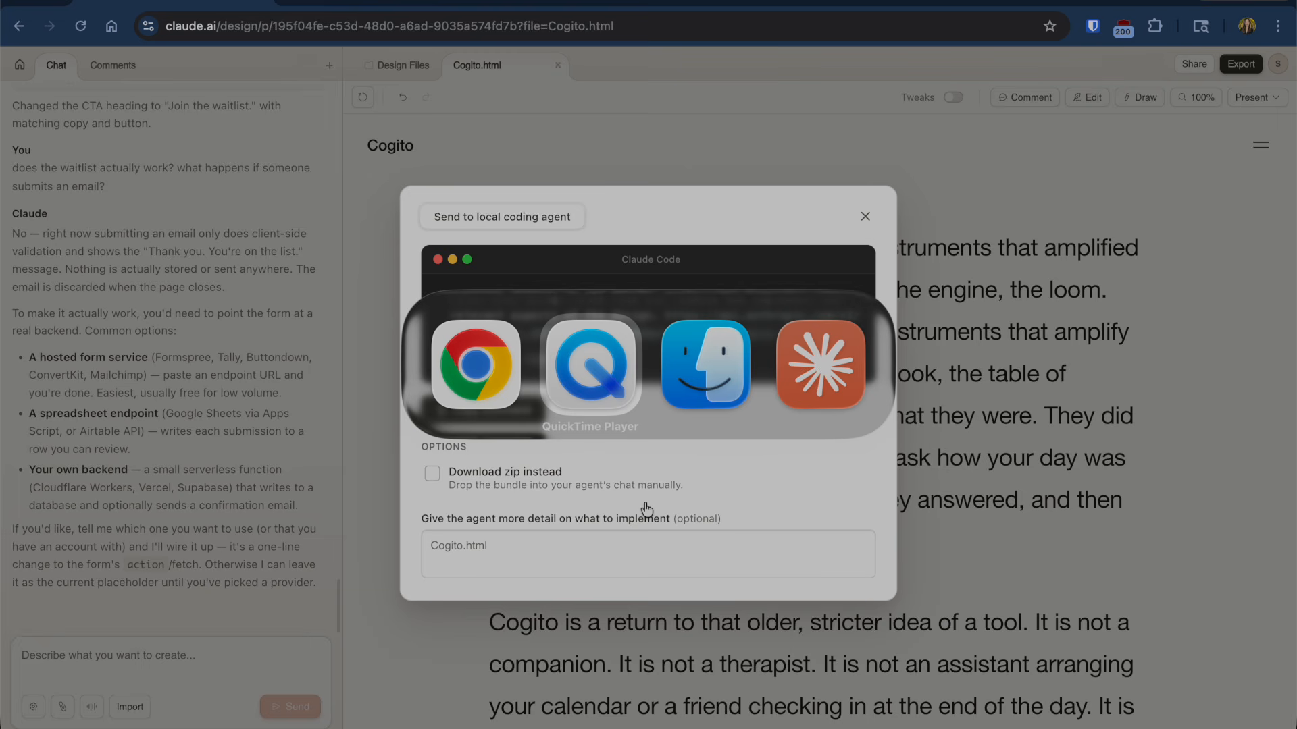
key(super+Tab)
key(super+Tab)
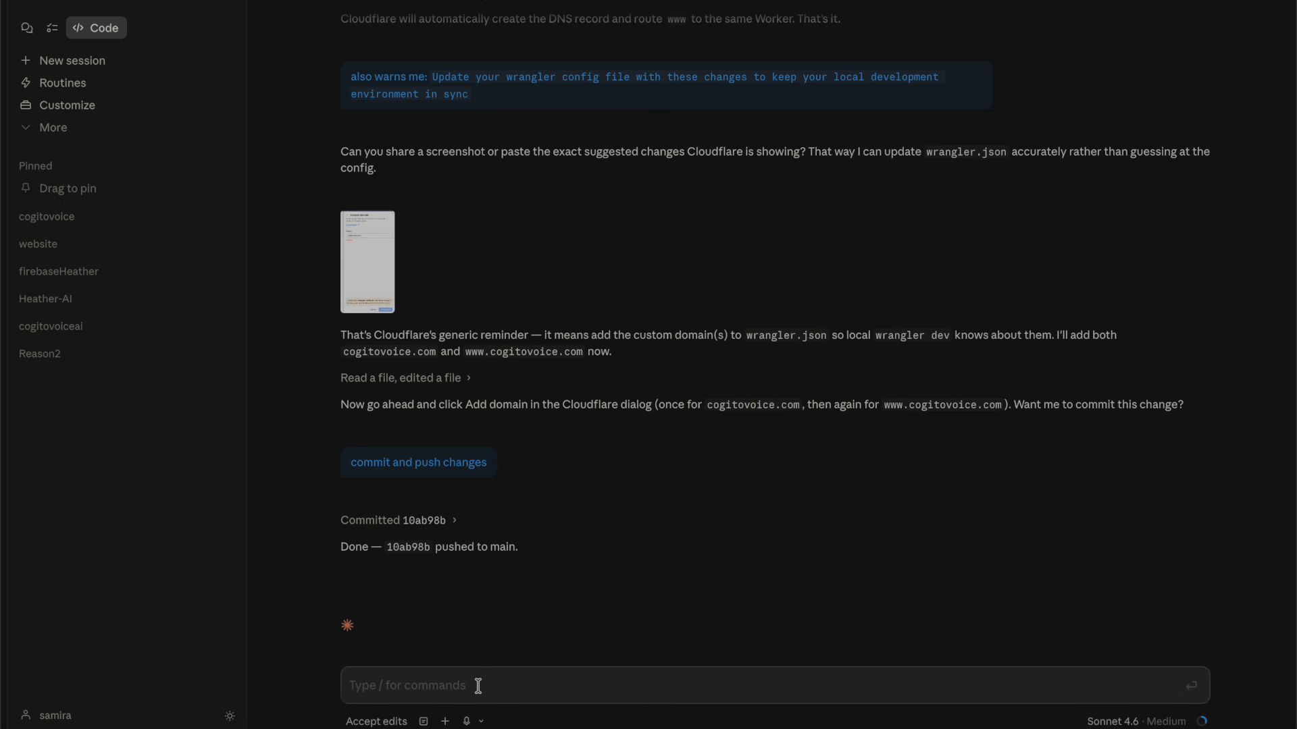
- Write 'I want to update the design, of my landing page, based on the following:' and paste the handoff command
text(I want to update the design, of my )
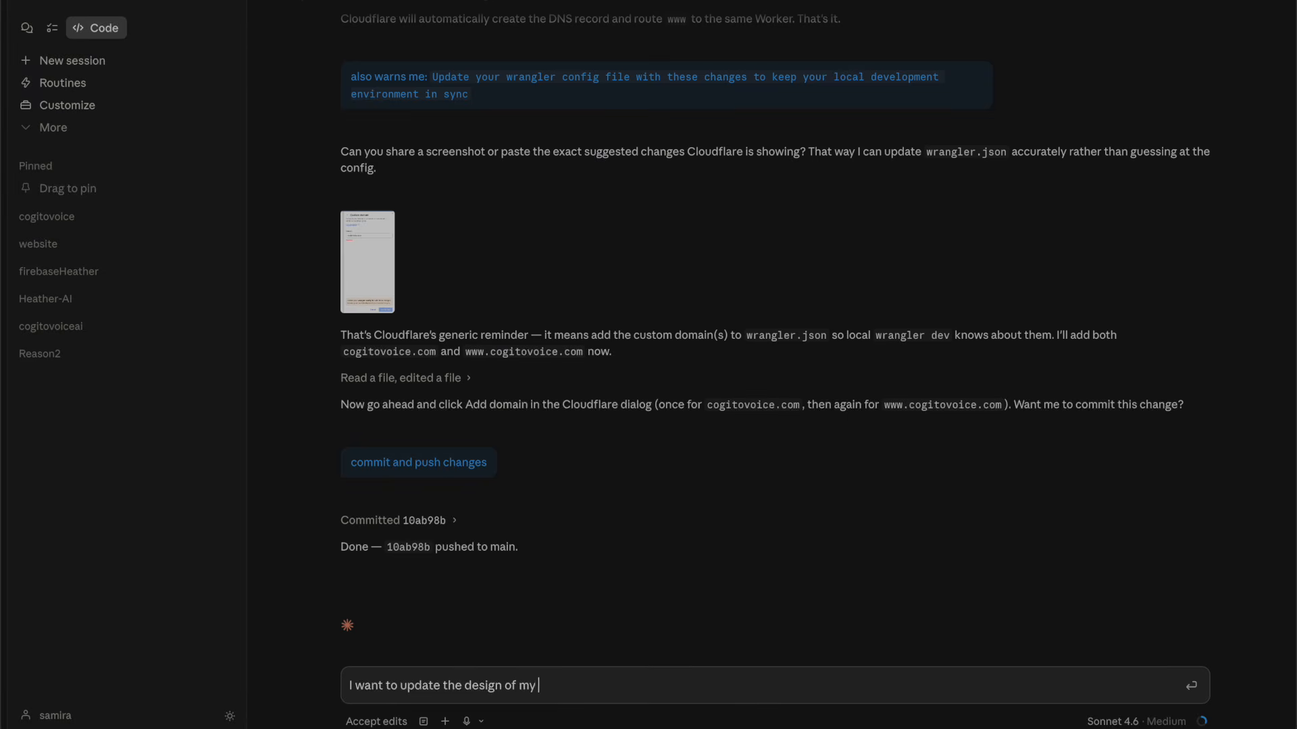
text(landing page, based on the following:)
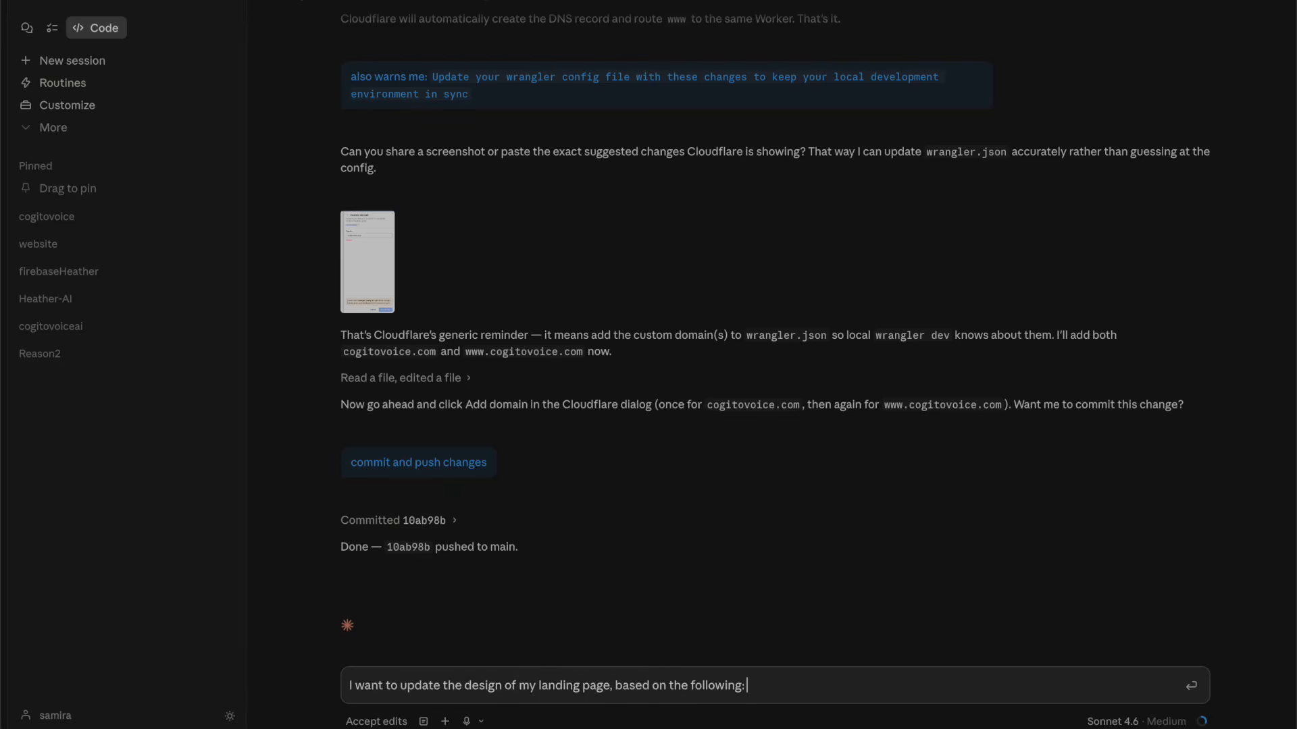
key(ctrl+v)
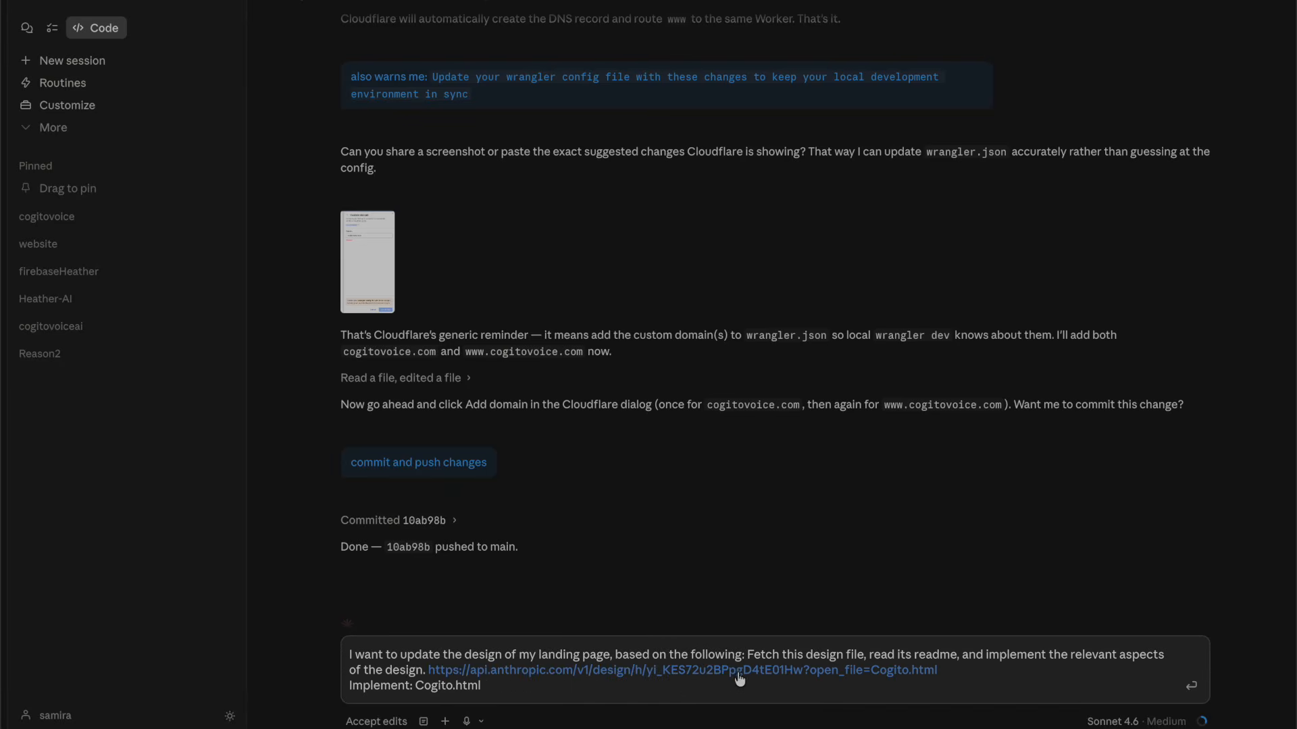
drag(745, 653, 877, 649)
key(BackSpace)
key(BackSpace)
key(BackSpace)
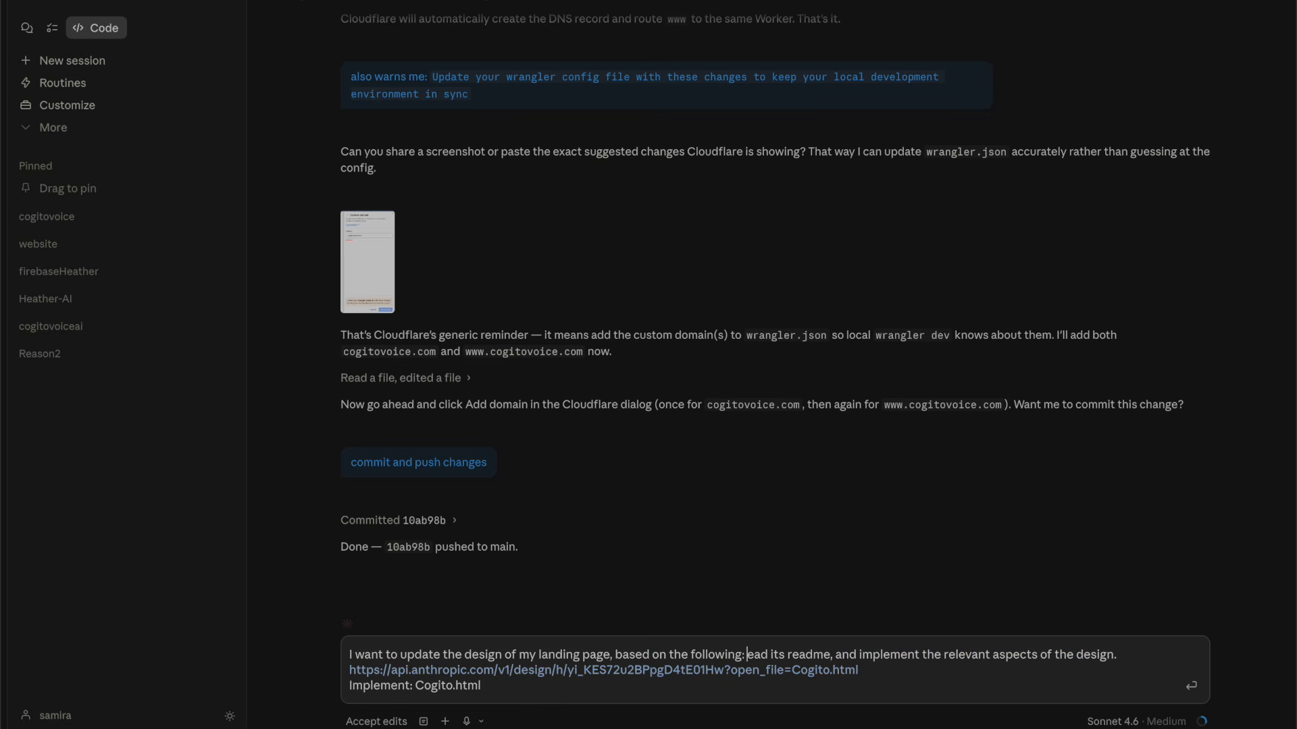
text(, r)
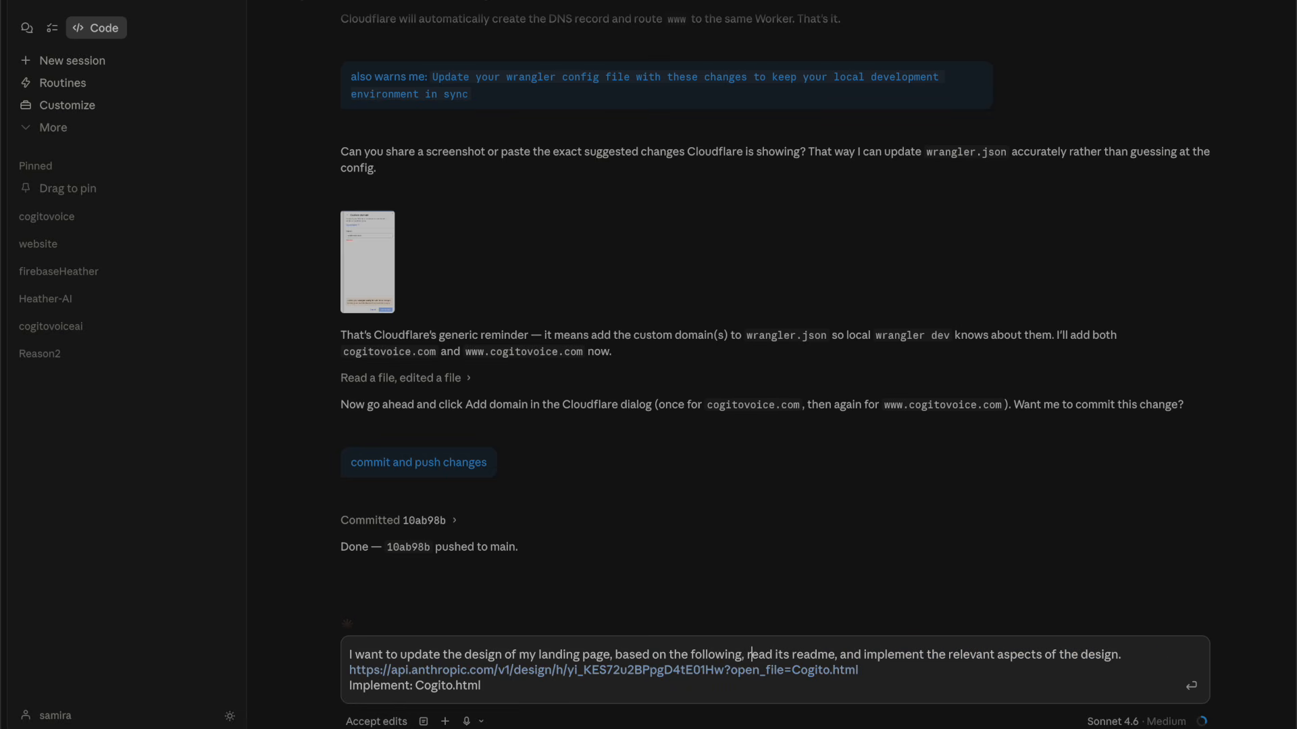
key(Delete)
key(BackSpace)
text(: https://api)
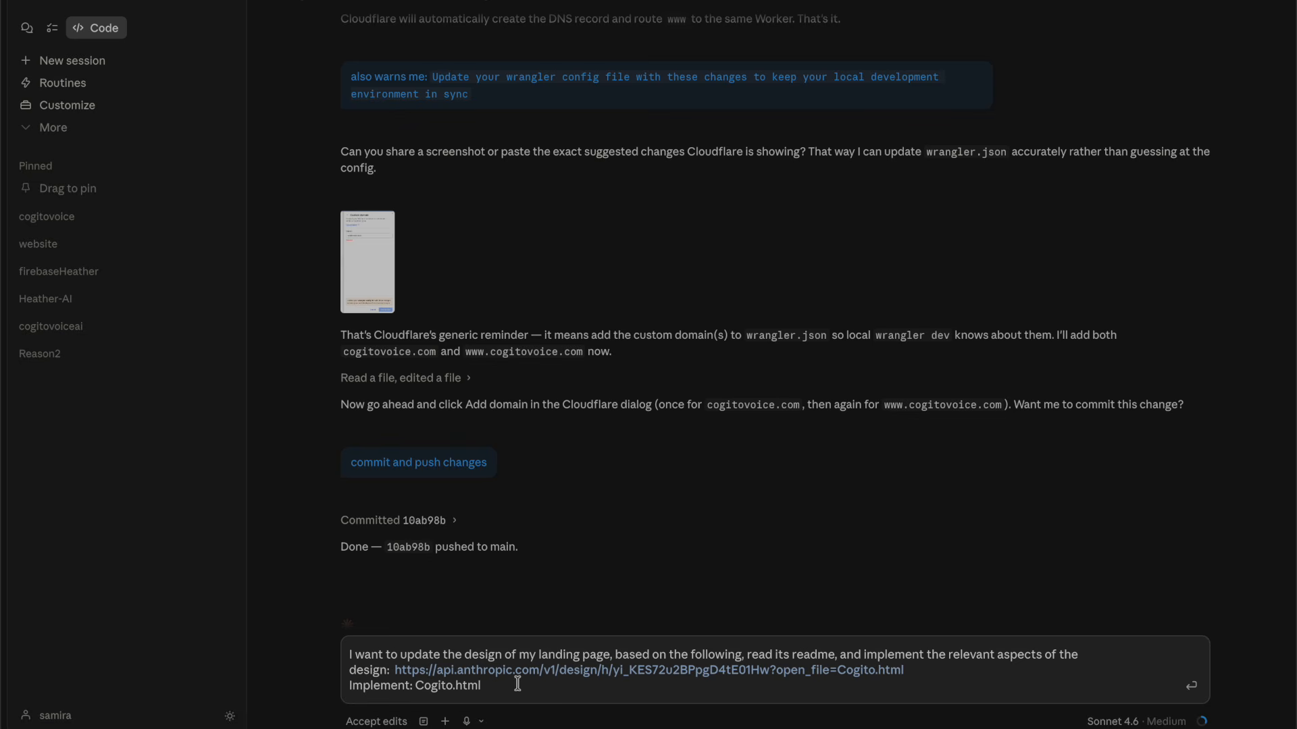
- Reword the pasted line to 'copy design of' and append '(replace current landing page design)'
double_click(397, 684)
text(compy)
key(BackSpace)
key(BackSpace)
key(BackSpace)
text(py d)
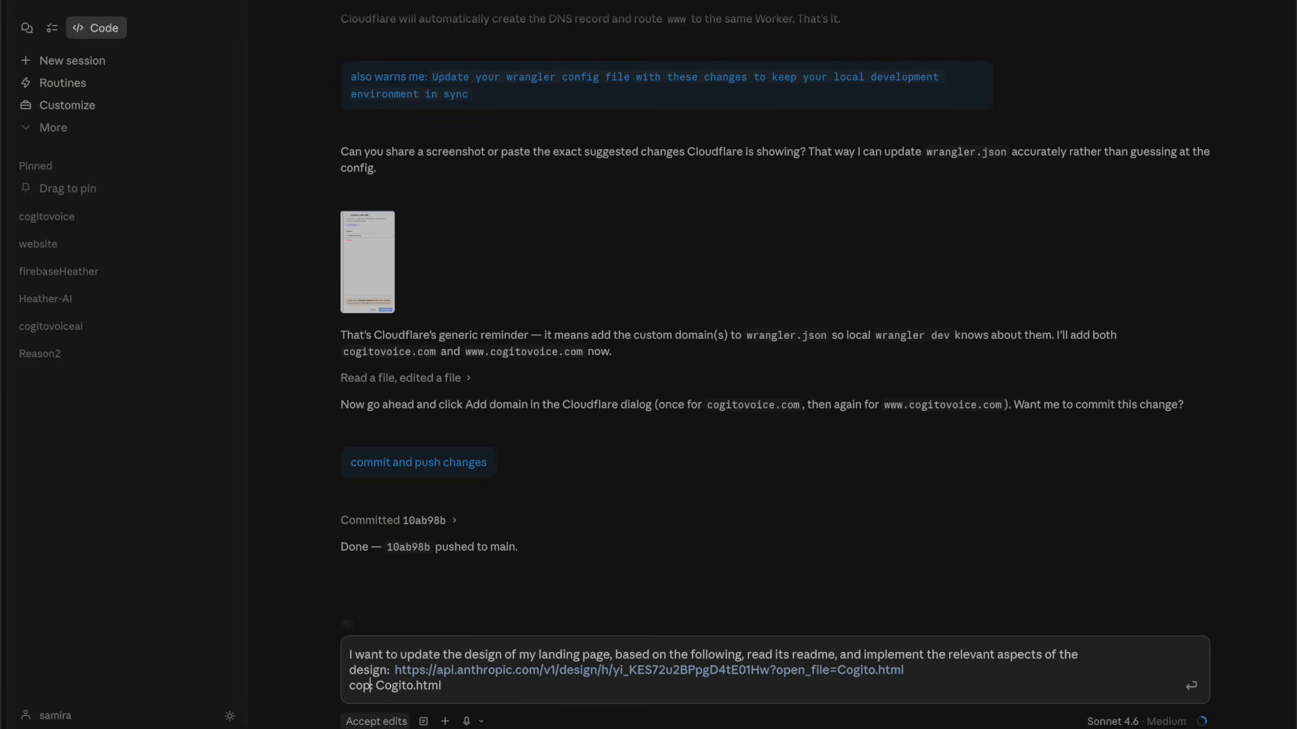
text(esign of)
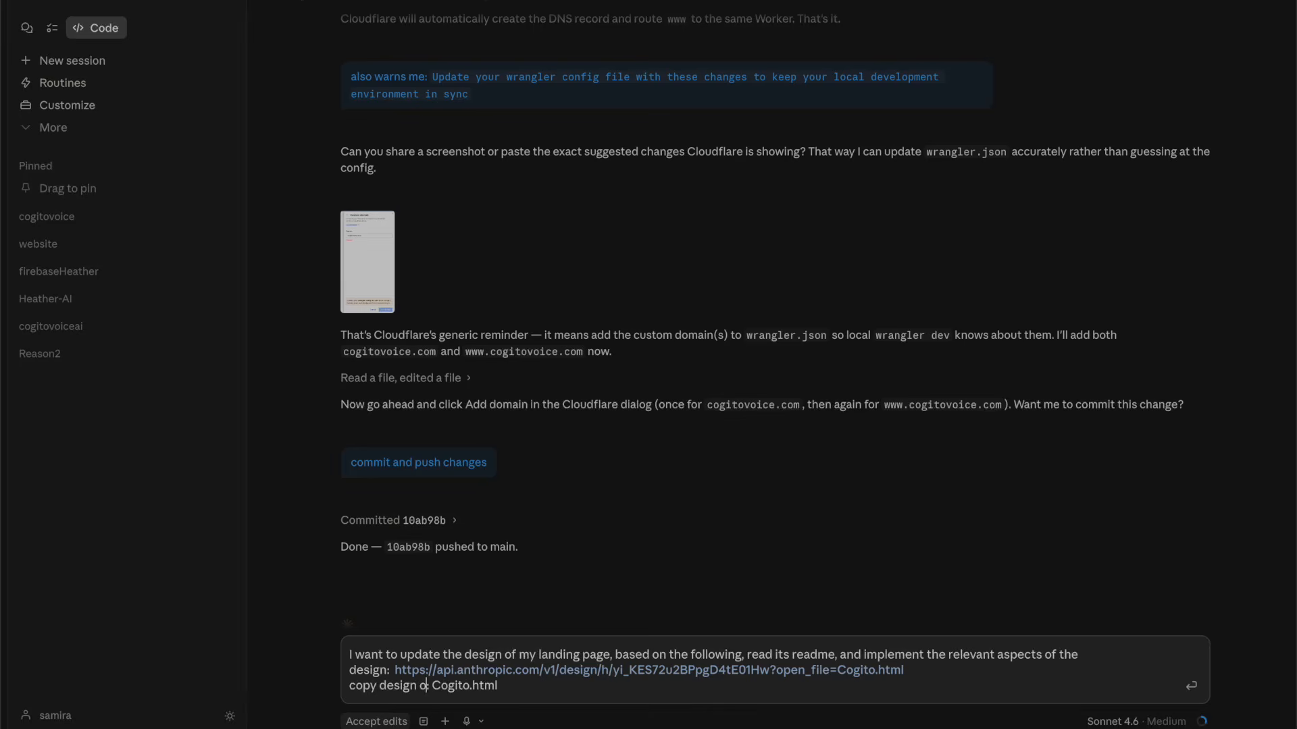
key(BackSpace)
click(550, 674)
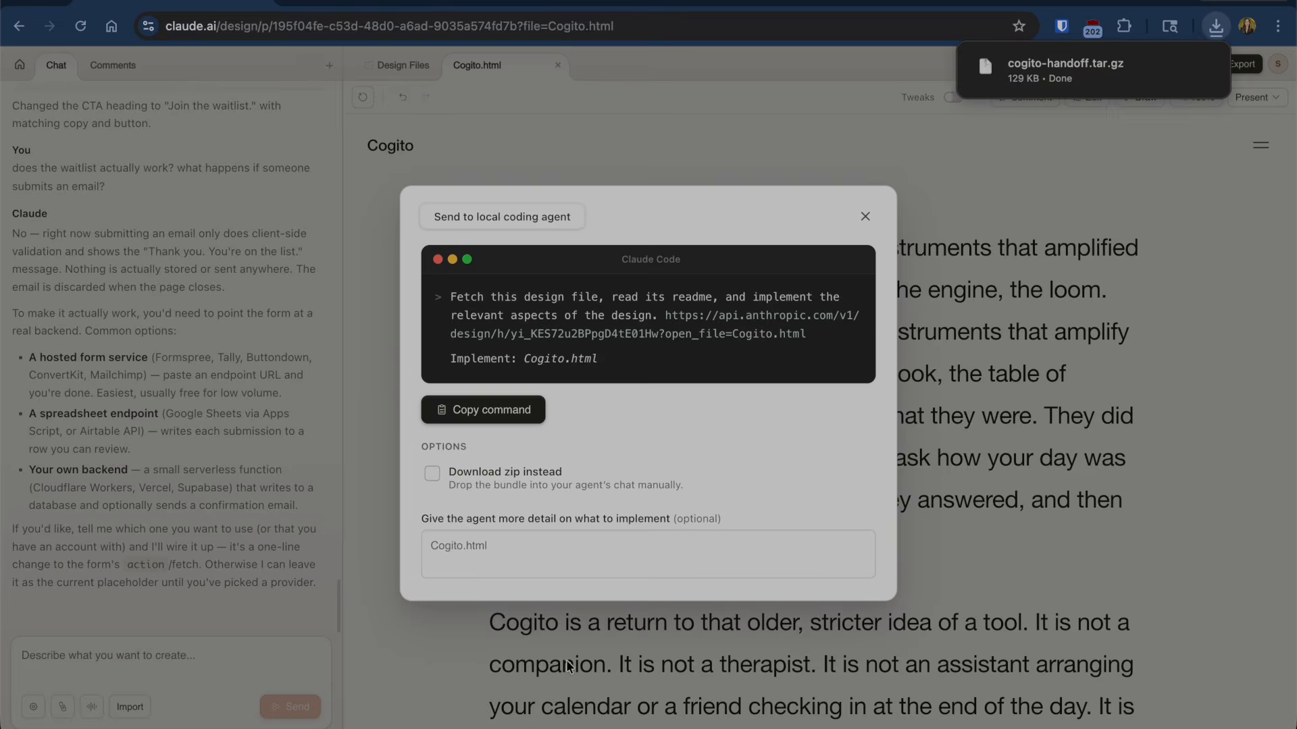
key(super+Tab)
click(594, 686)
text((discard current landing page design))
double_click(539, 686)
text(replace)
click(724, 686)
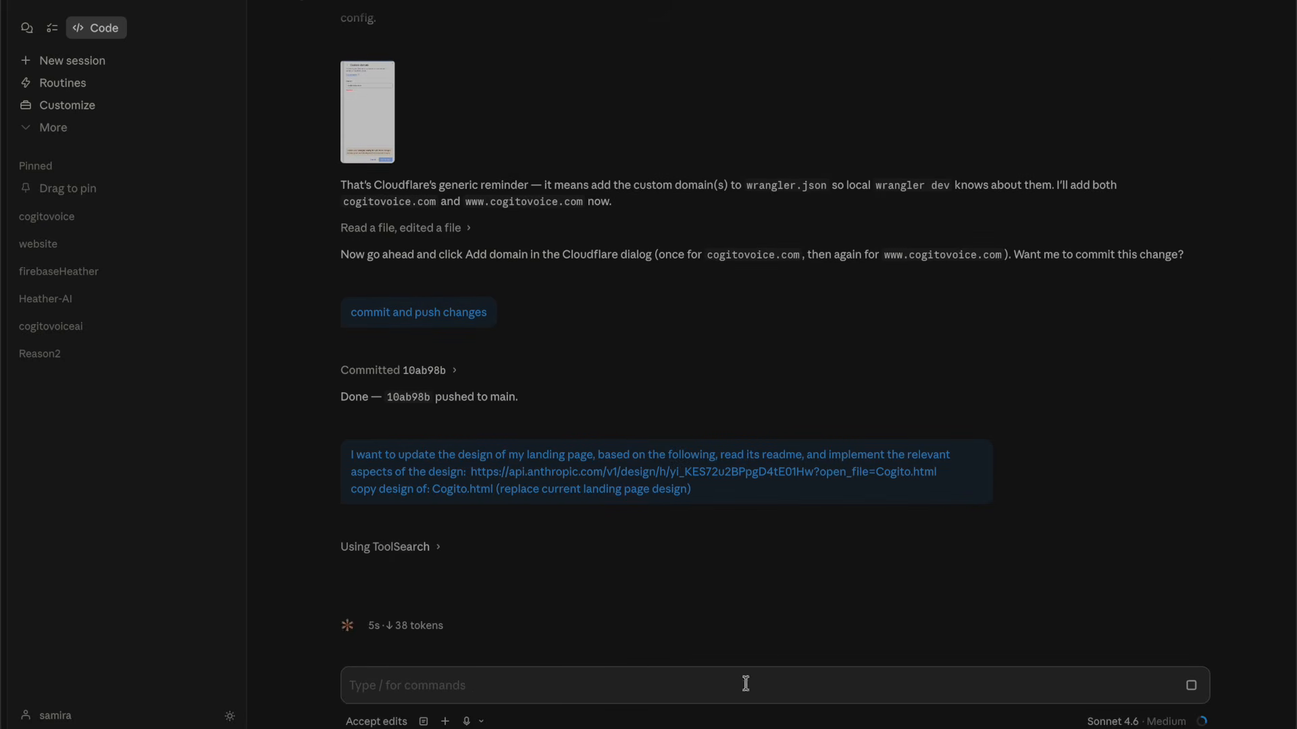
- Show the current landing page in the Preview side view and widen the preview pane
click(1277, 6)
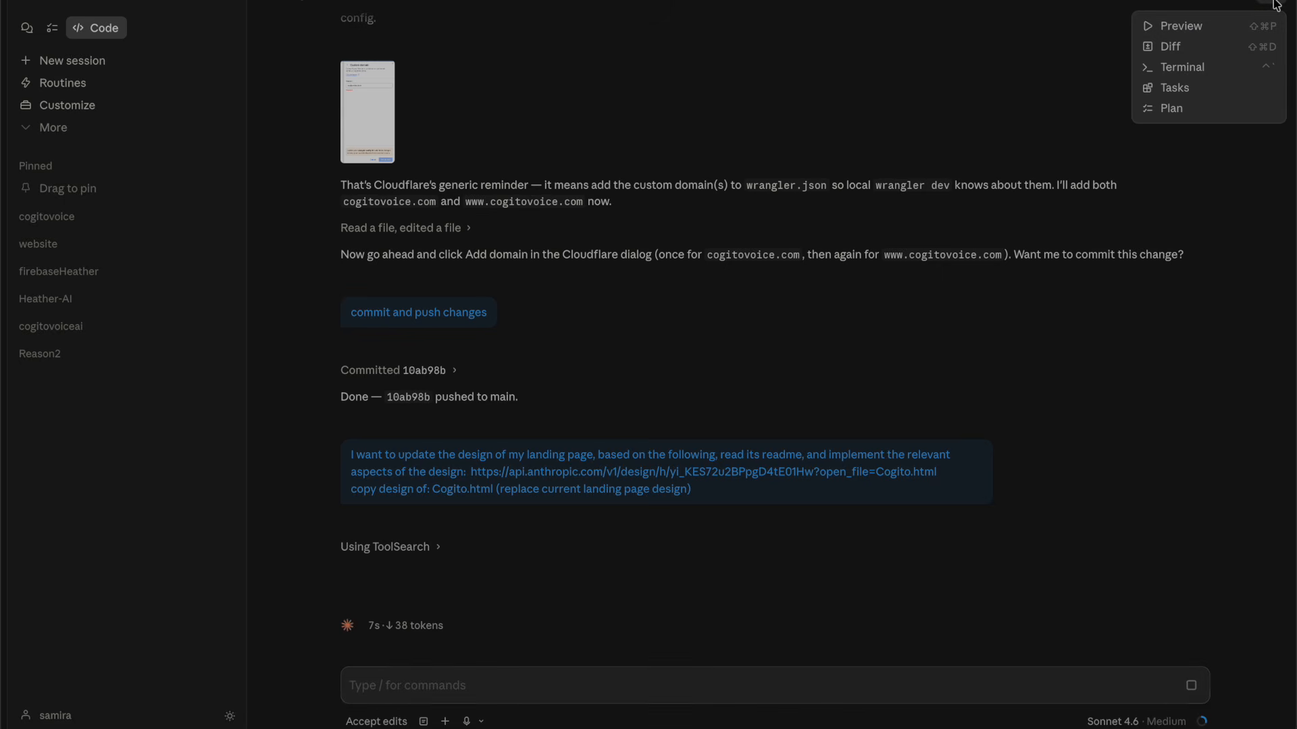
click(1191, 28)
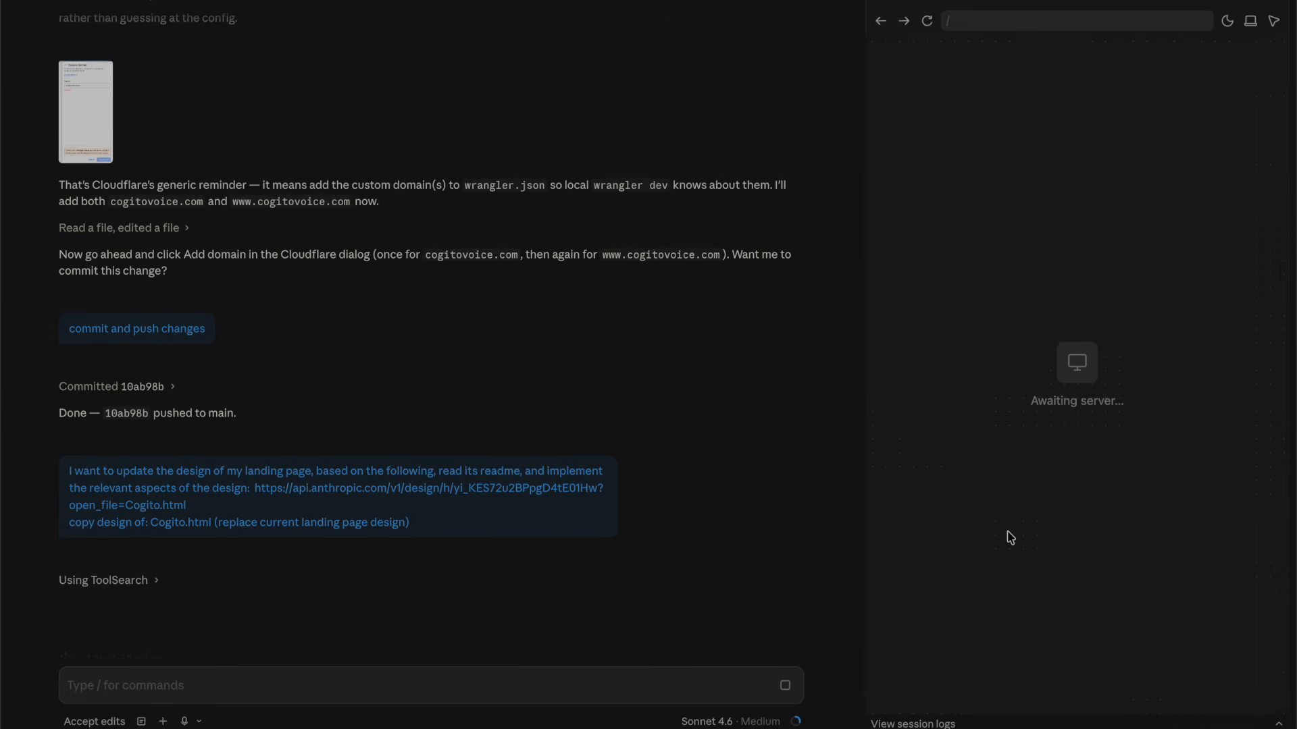
key(super+Tab)
key(super+Tab)
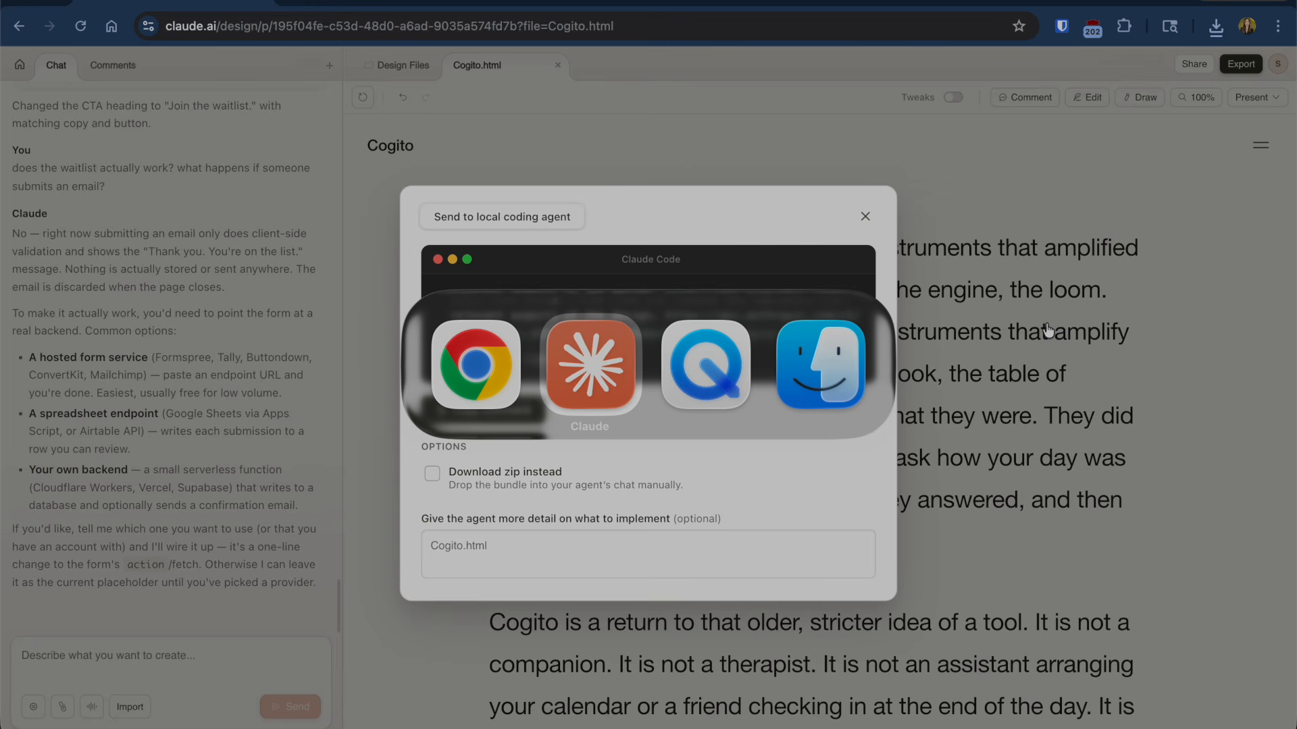
key(super+shift+Tab)
key(super+Tab)
key(super+Tab)
key(super+Tab)
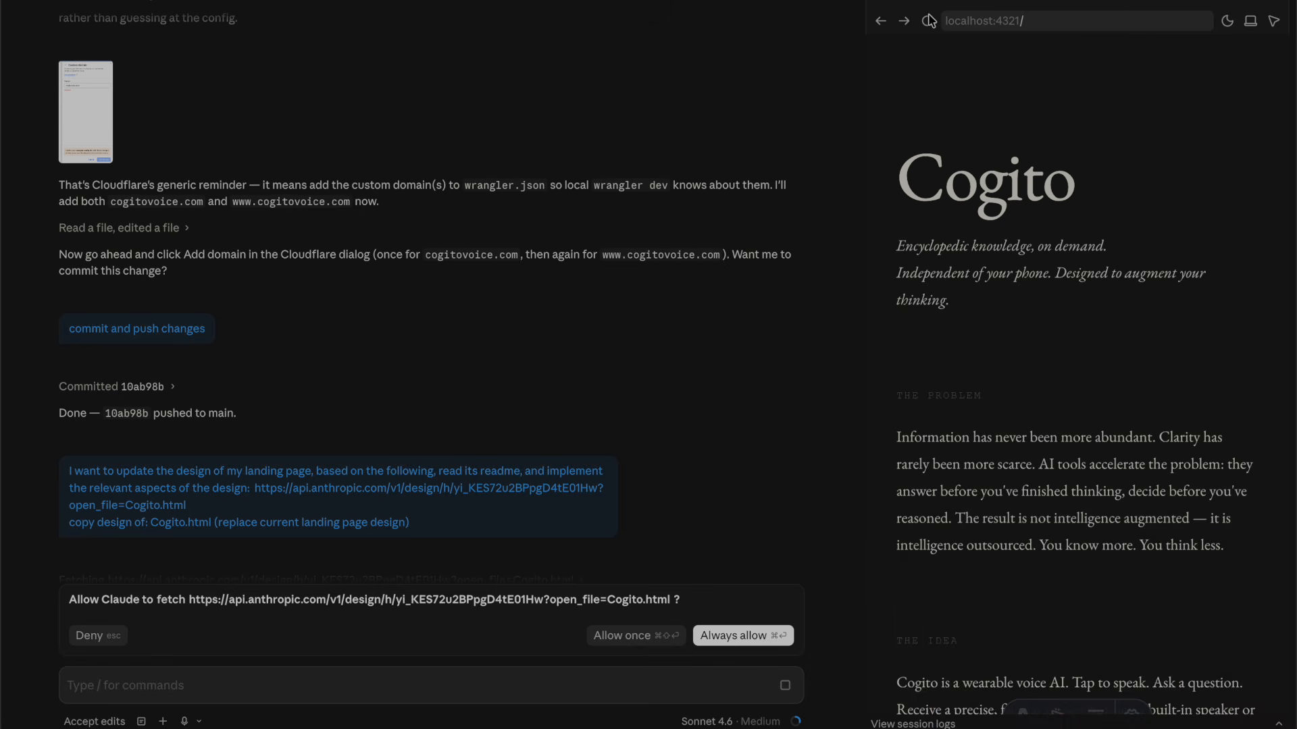
scroll(968, 313, down, 8)
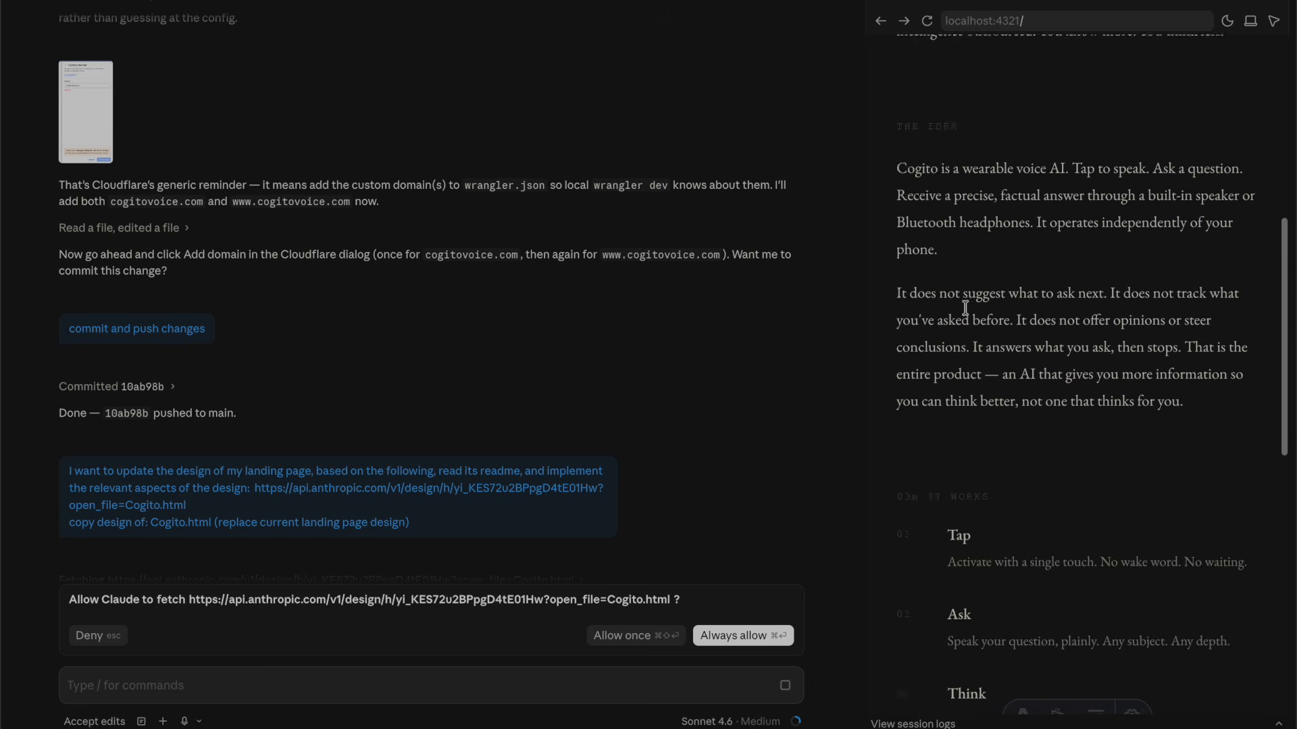
scroll(878, 323, up, 5)
drag(857, 327, 827, 329)
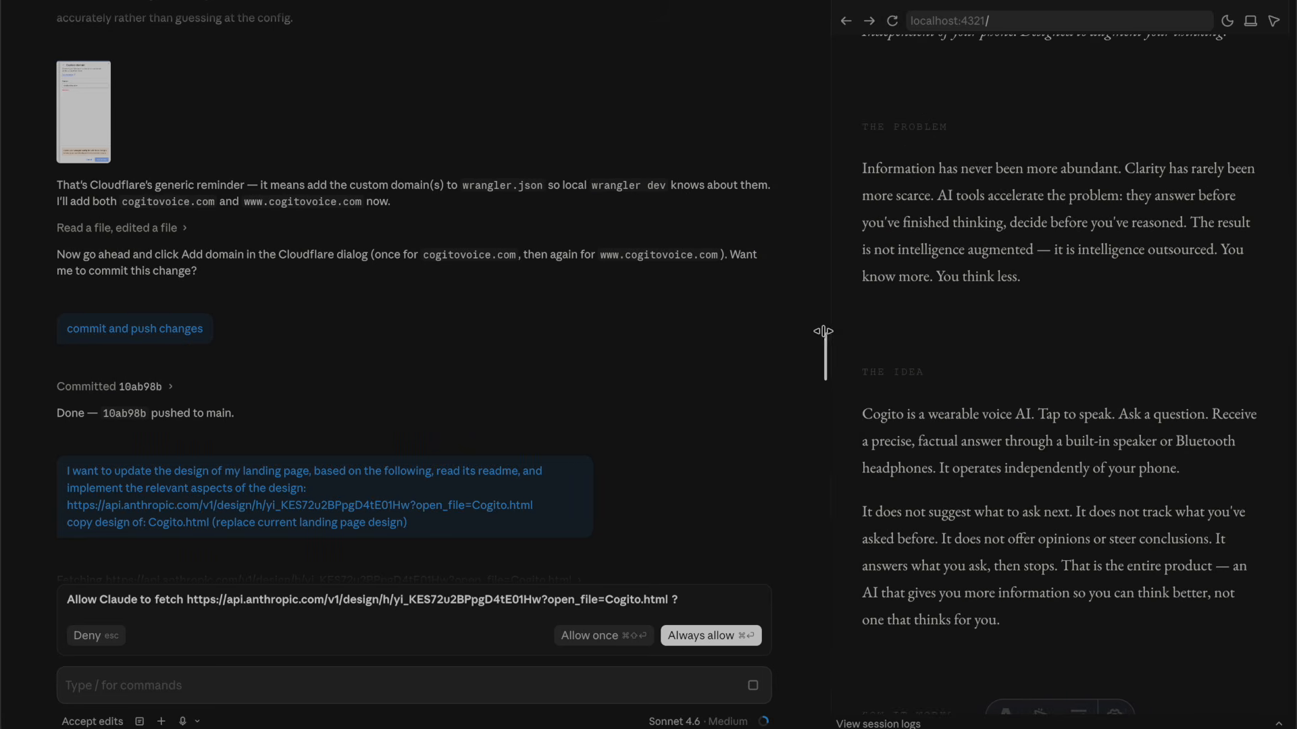
scroll(950, 336, up, 4)
scroll(428, 501, down, 3)
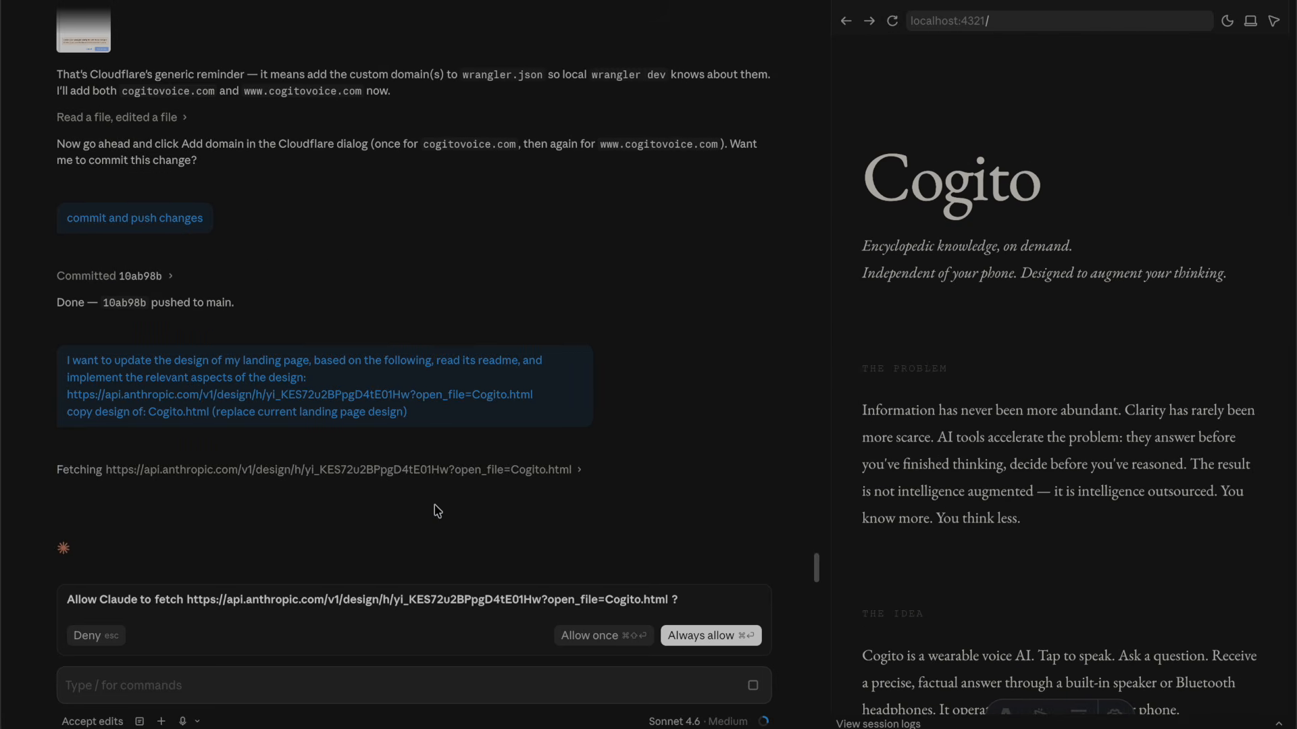
- Always allow the design-link fetch, then bring Chrome with the handoff dialog to the front
click(689, 637)
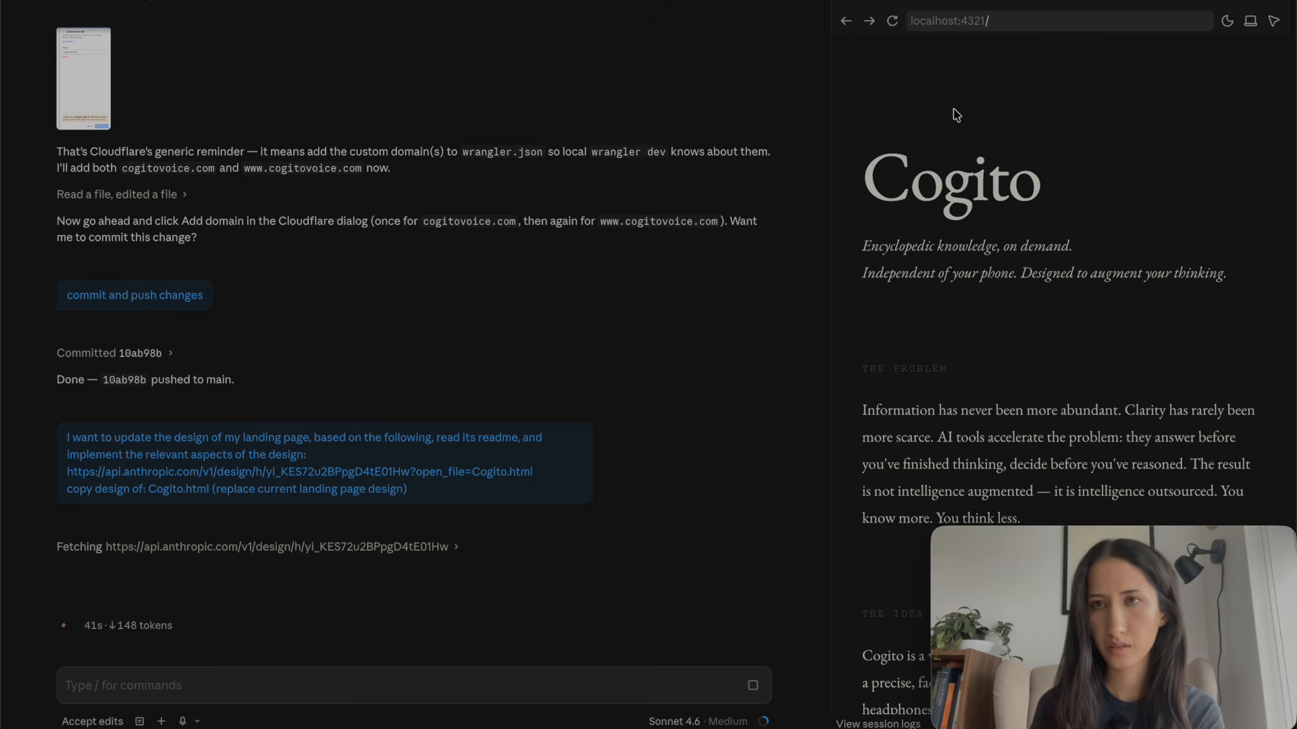
key(super+Tab)
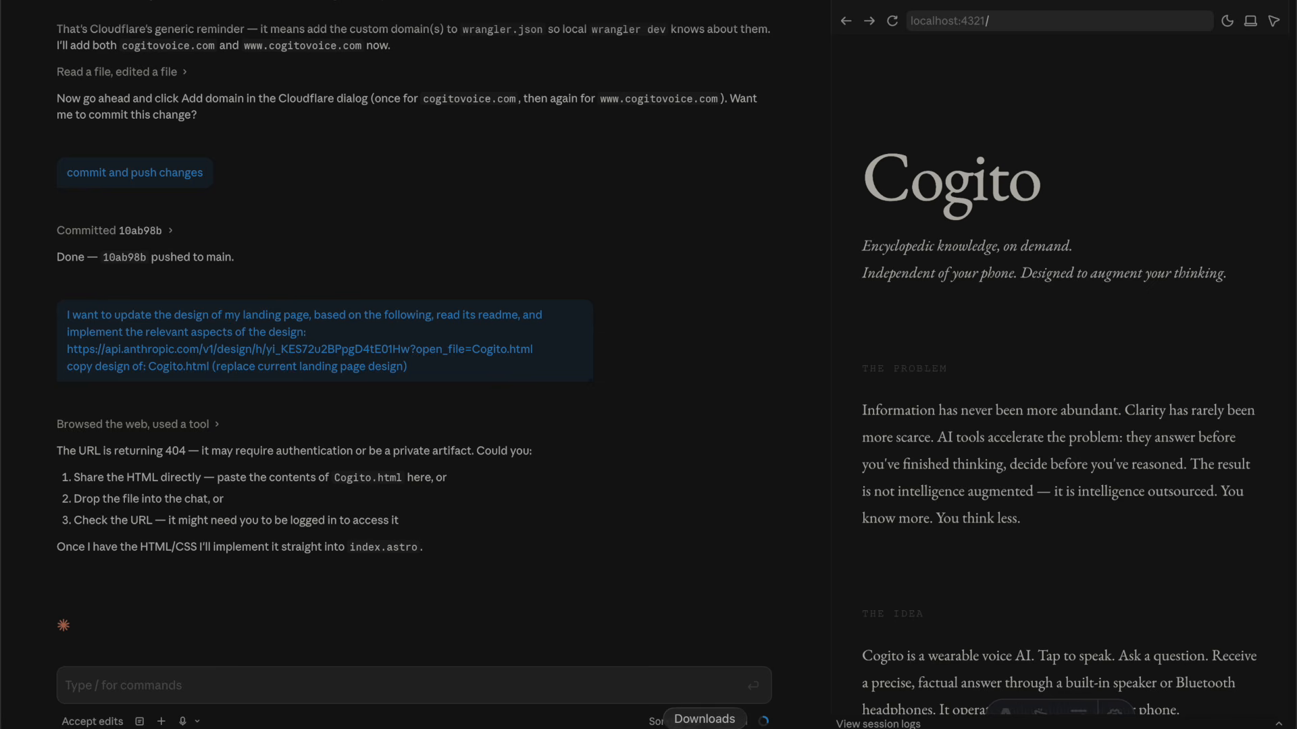
click(704, 726)
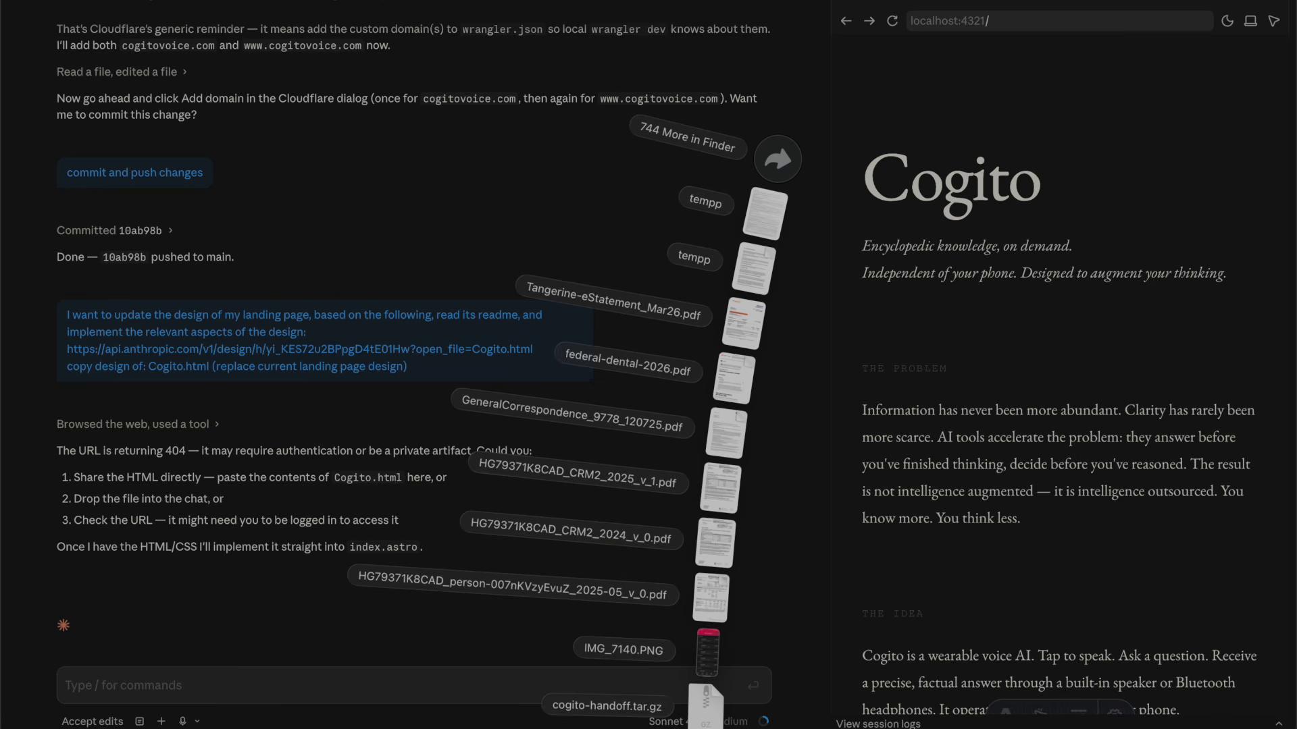
click(709, 723)
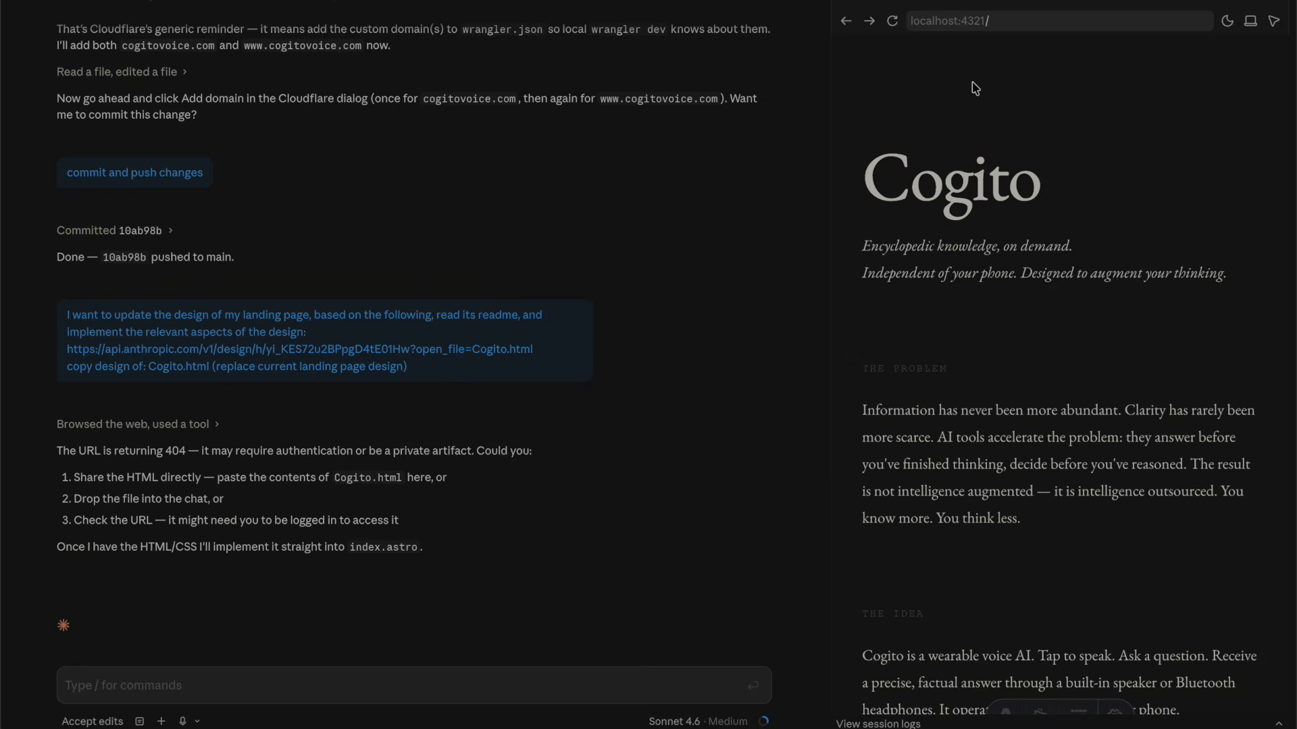
key(super+Tab)
key(super+Tab)
key(super+Tab)
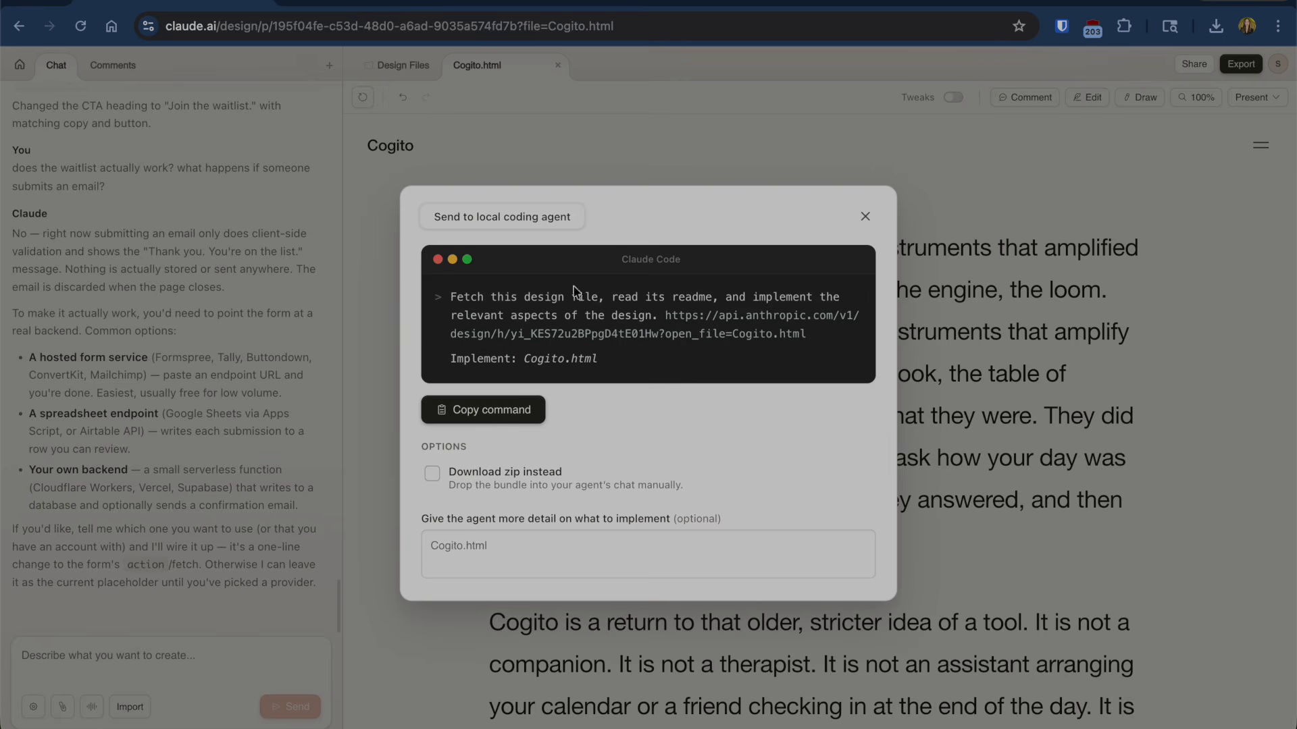
- Copy the design file URL from the handoff command and send it to Claude Code with 'try again:'
drag(809, 335, 666, 318)
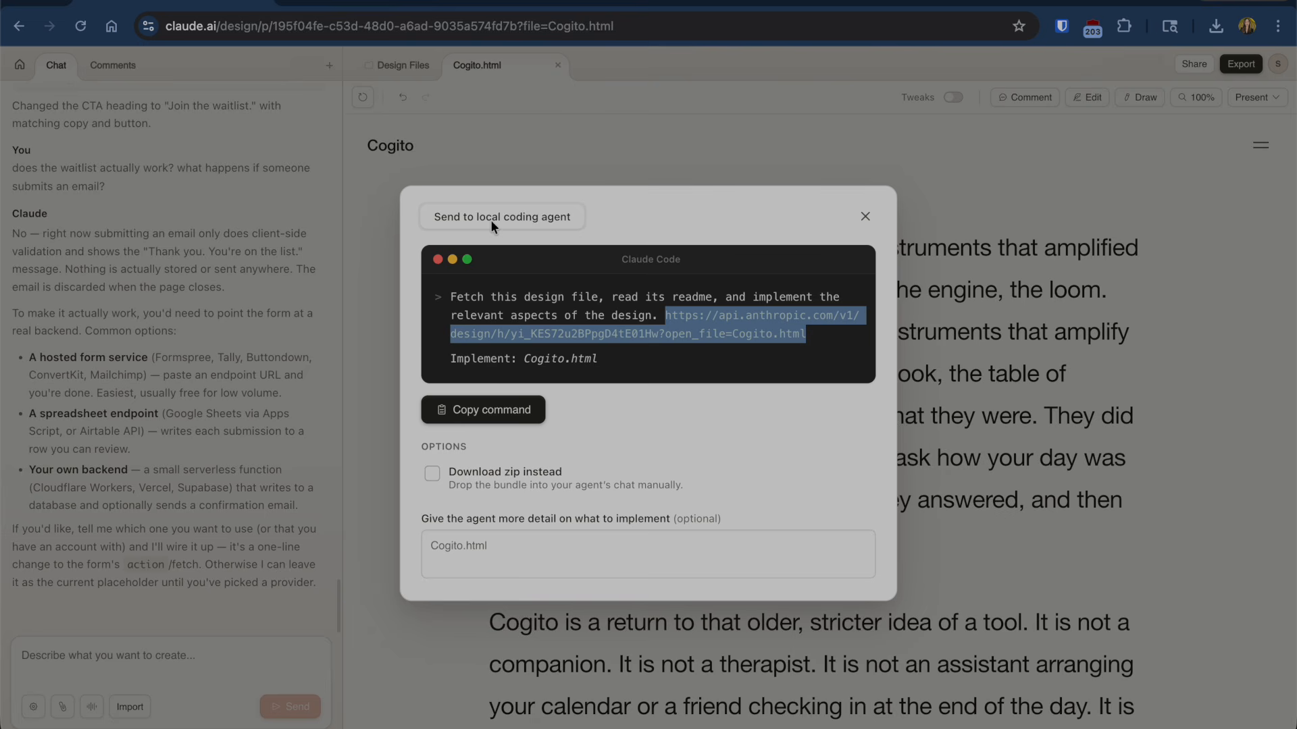
key(super+Tab)
key(super+Tab)
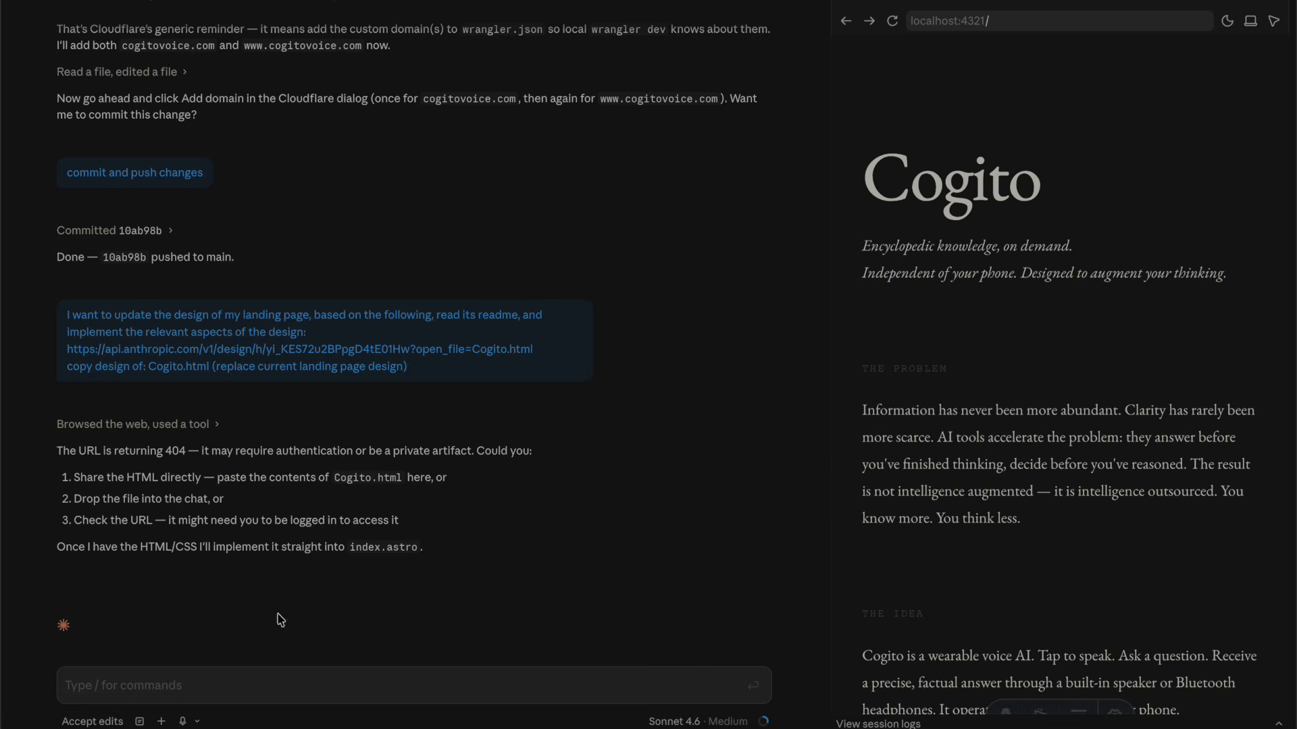
text(try again:)
key(Return)
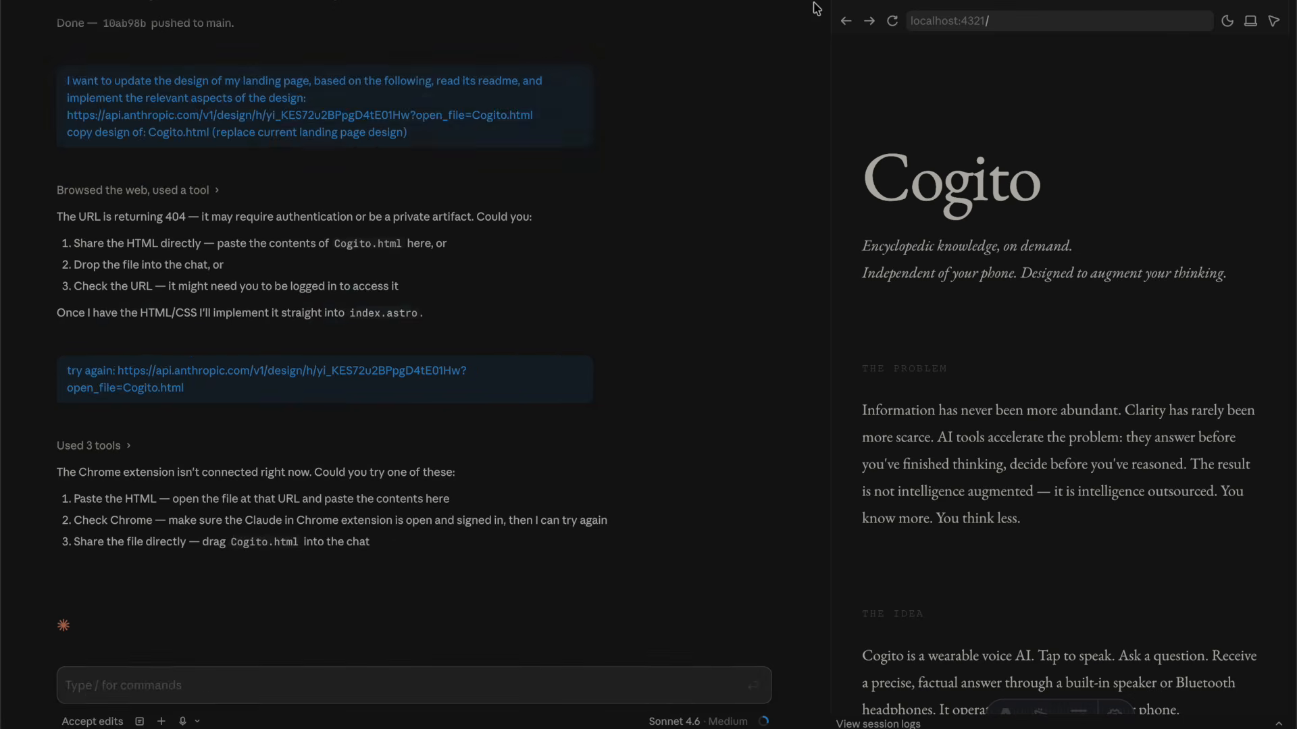
key(super+Tab)
key(super+Tab)
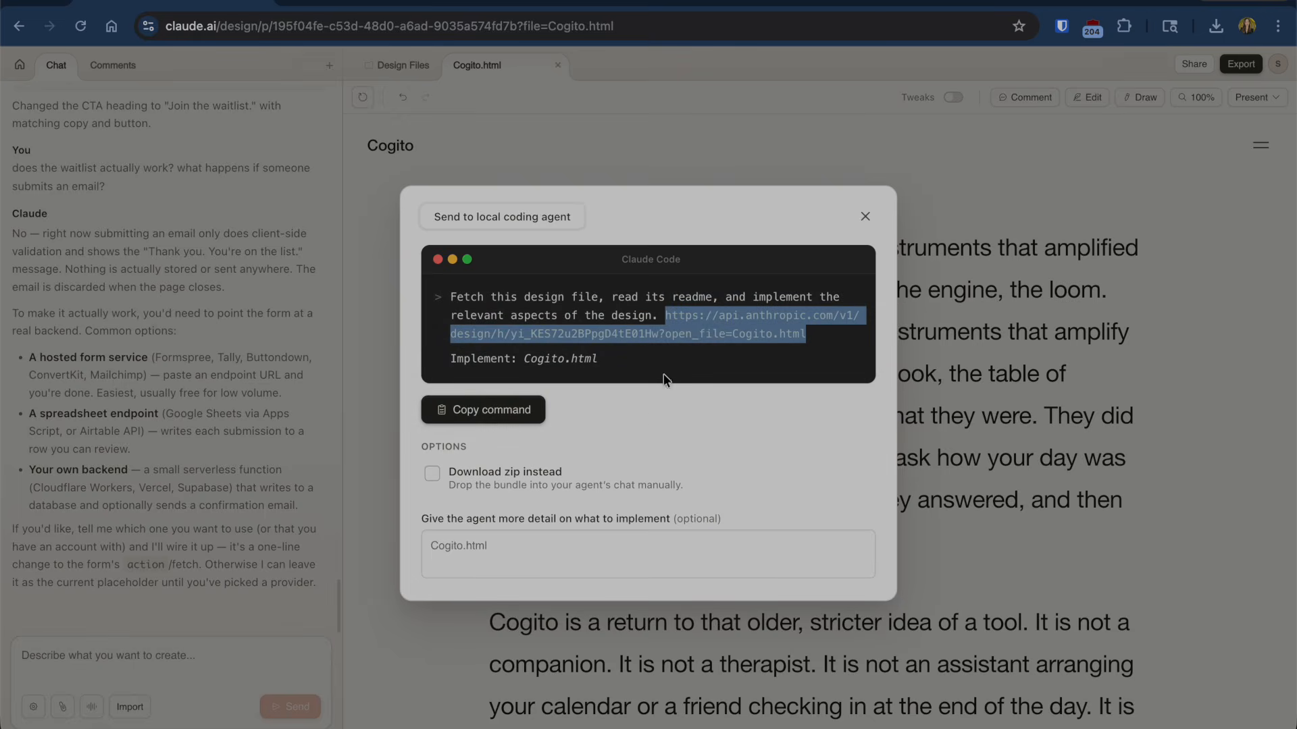
- Download the design as a zip and send cogito-handoff.zip to Claude Code
click(433, 474)
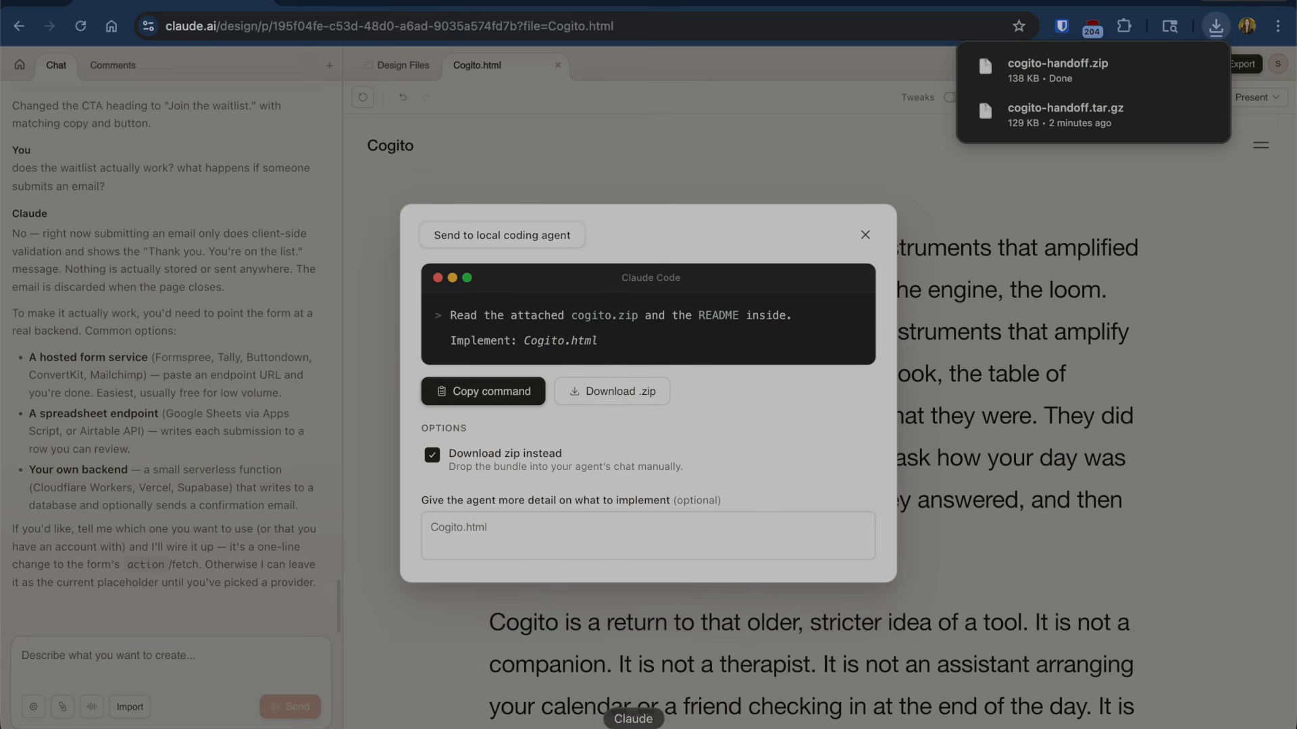
click(634, 728)
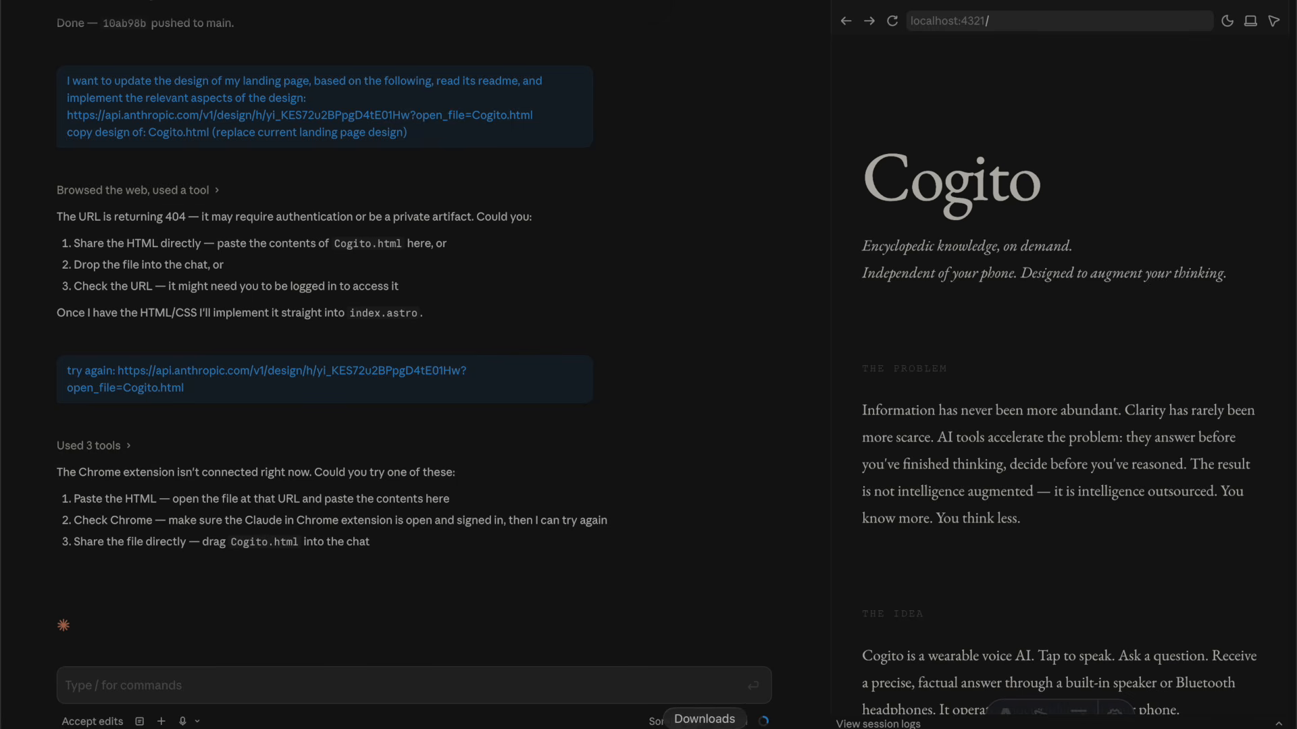
click(705, 726)
drag(705, 726, 481, 652)
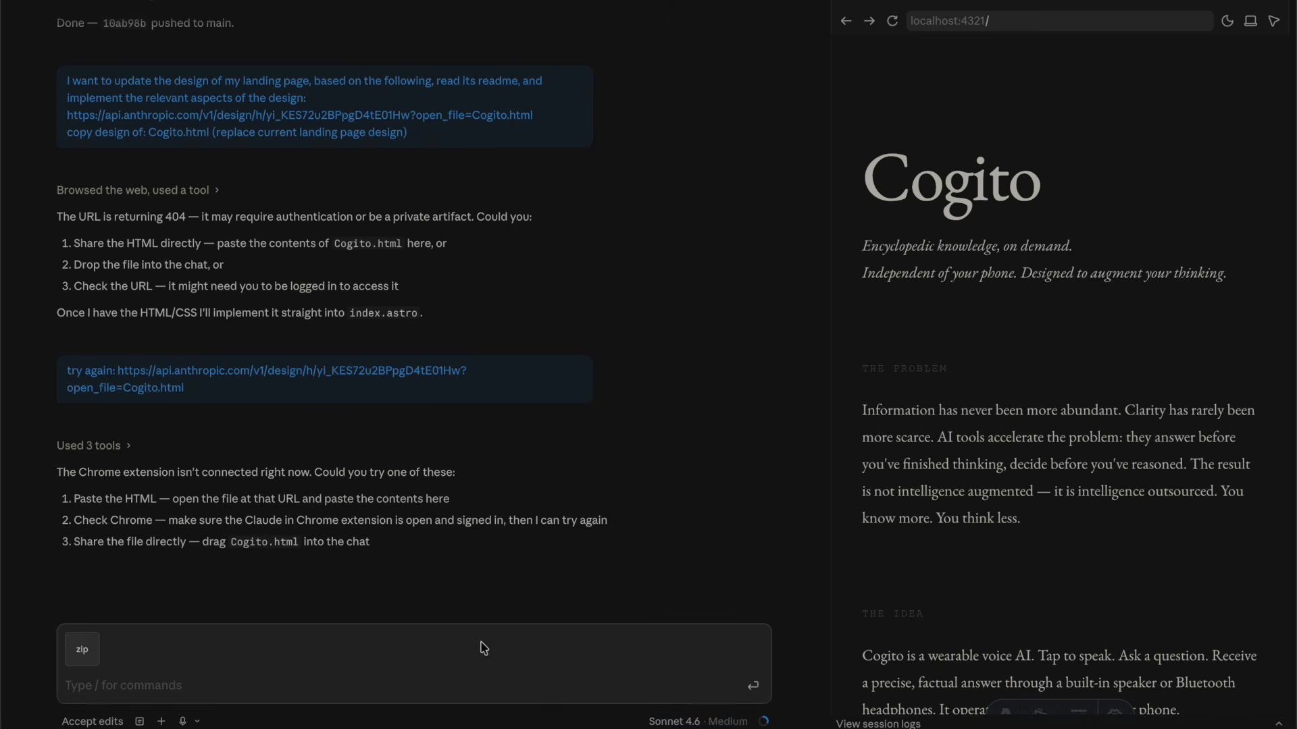
key(Return)
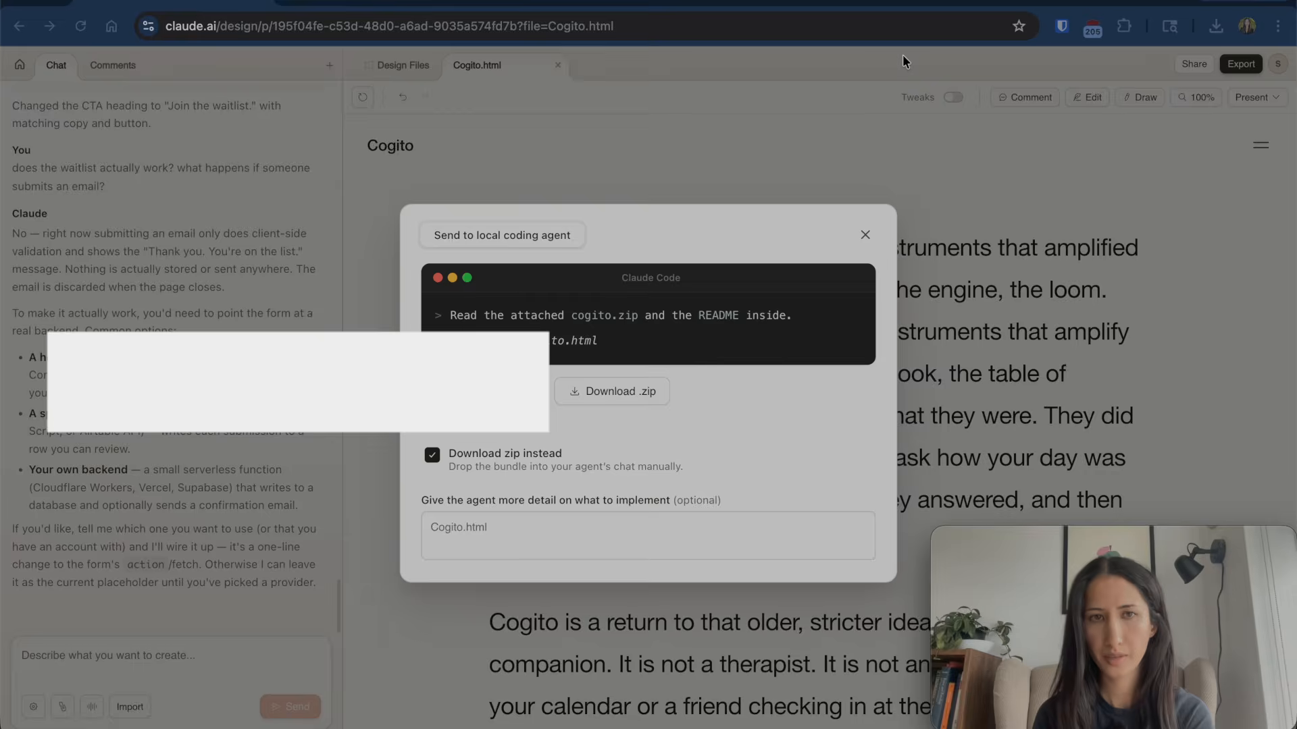
- Open a new Chrome tab and enter claude.ai
key(super+Tab)
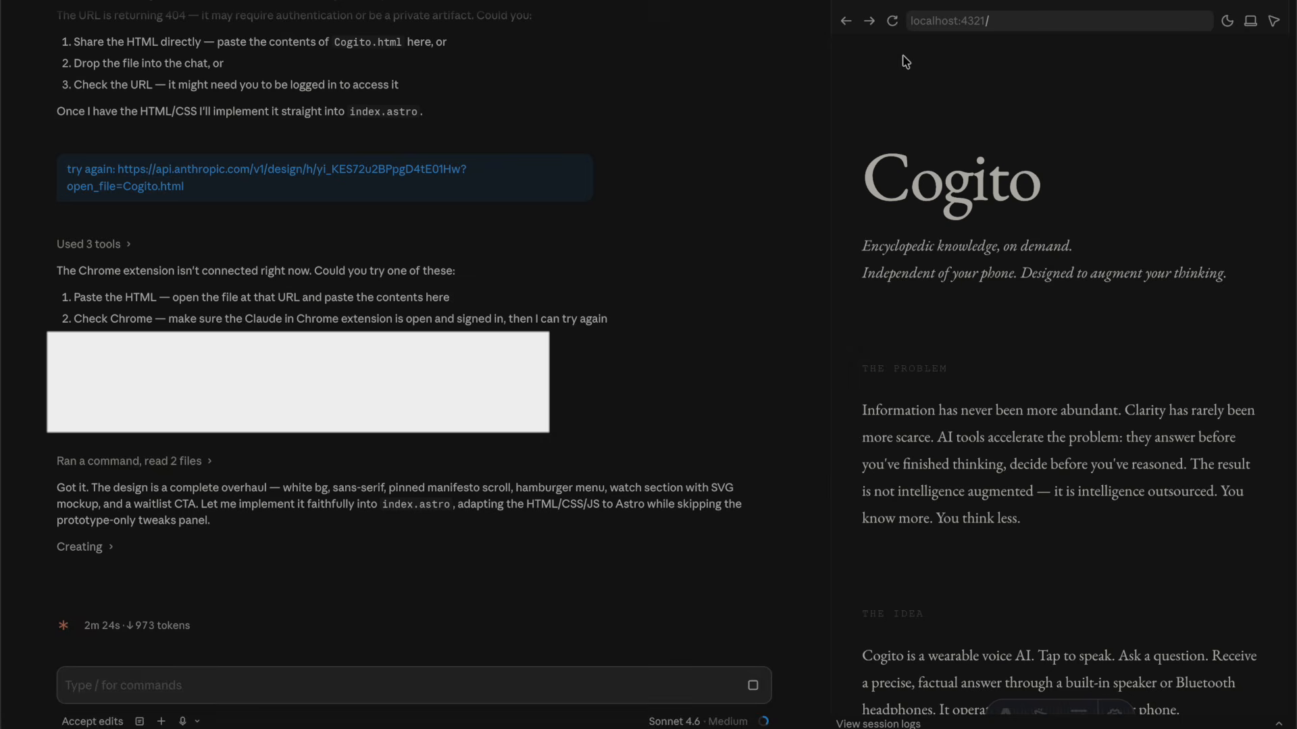
key(super+Tab)
key(super+Tab)
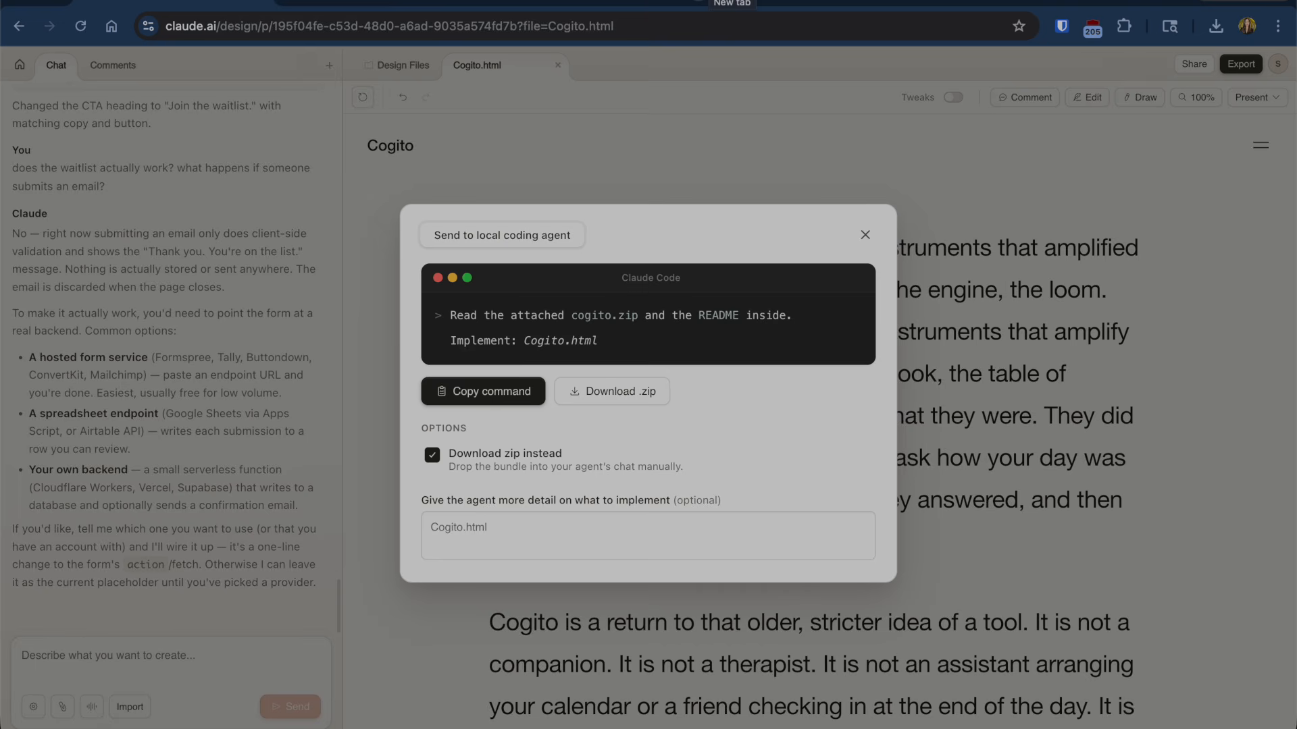
key(super+t)
text(claude.ai/settings/usage)
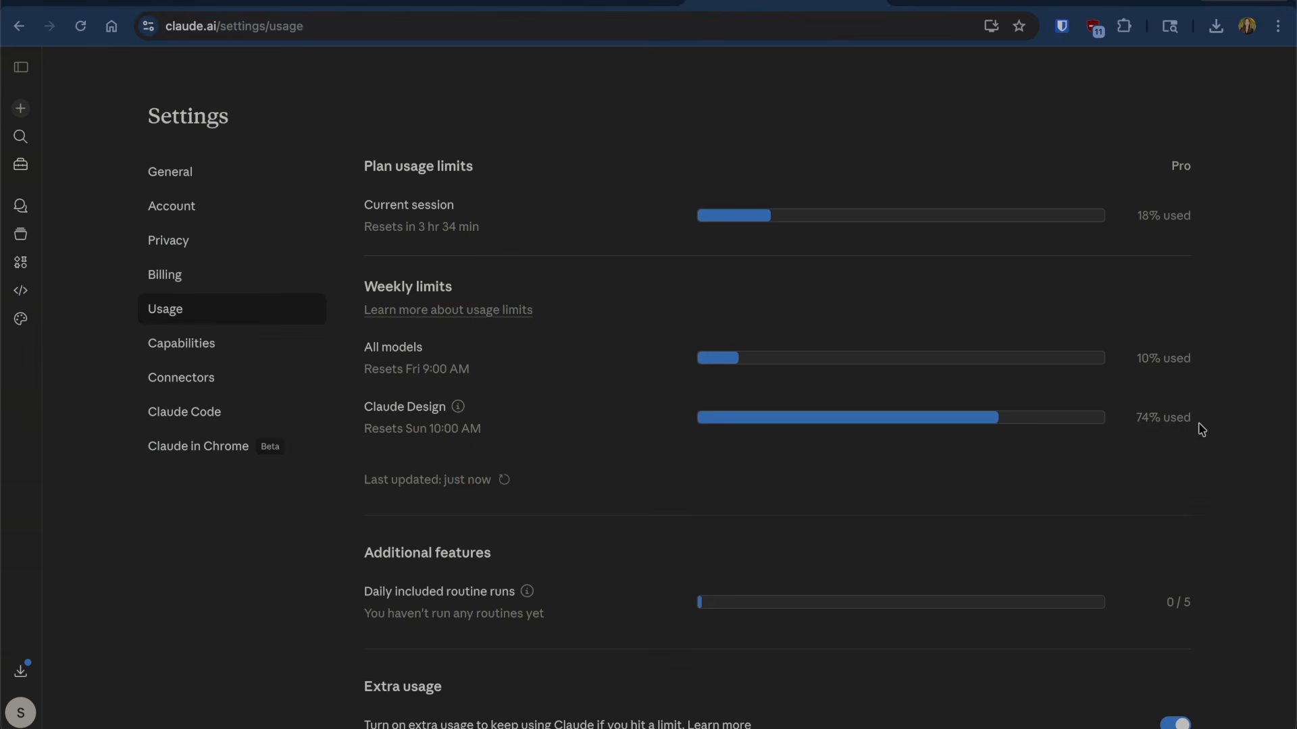
- Highlight the Claude Design weekly limit line showing 74% used on the usage page
drag(1201, 430, 410, 404)
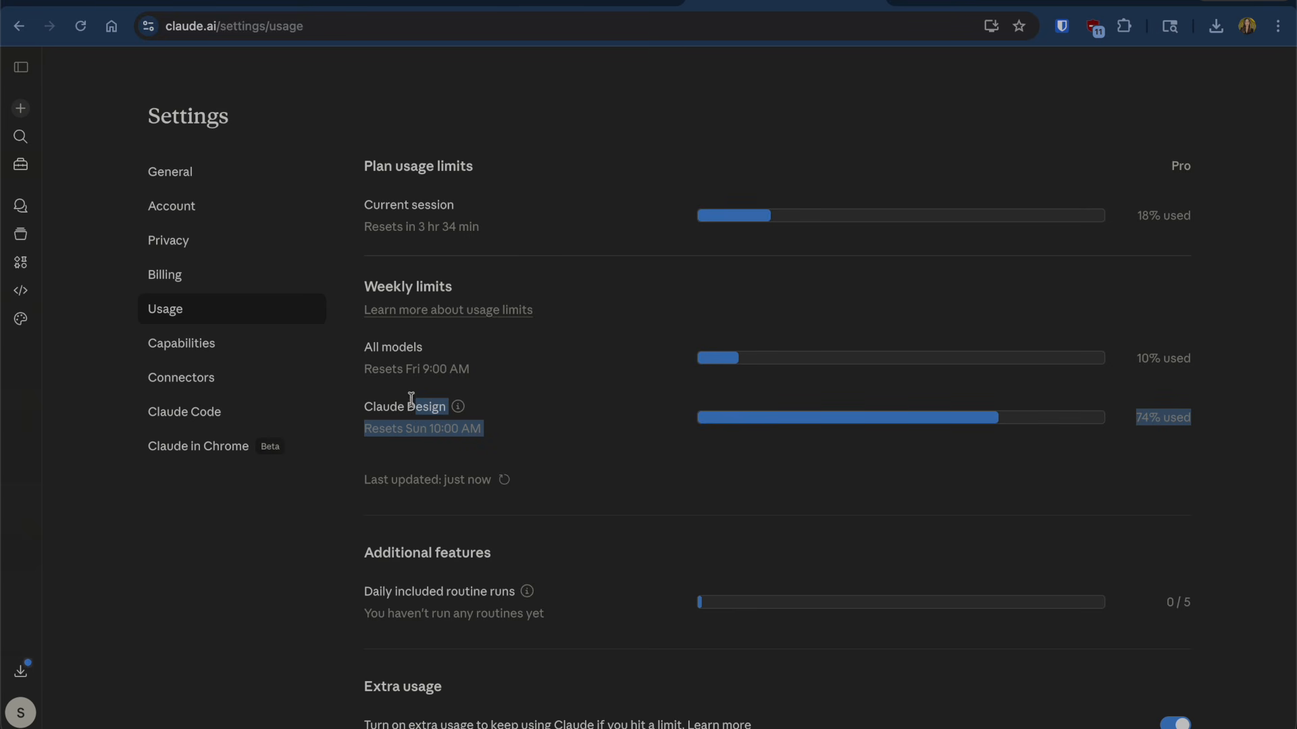
click(1059, 482)
drag(1197, 428, 1131, 429)
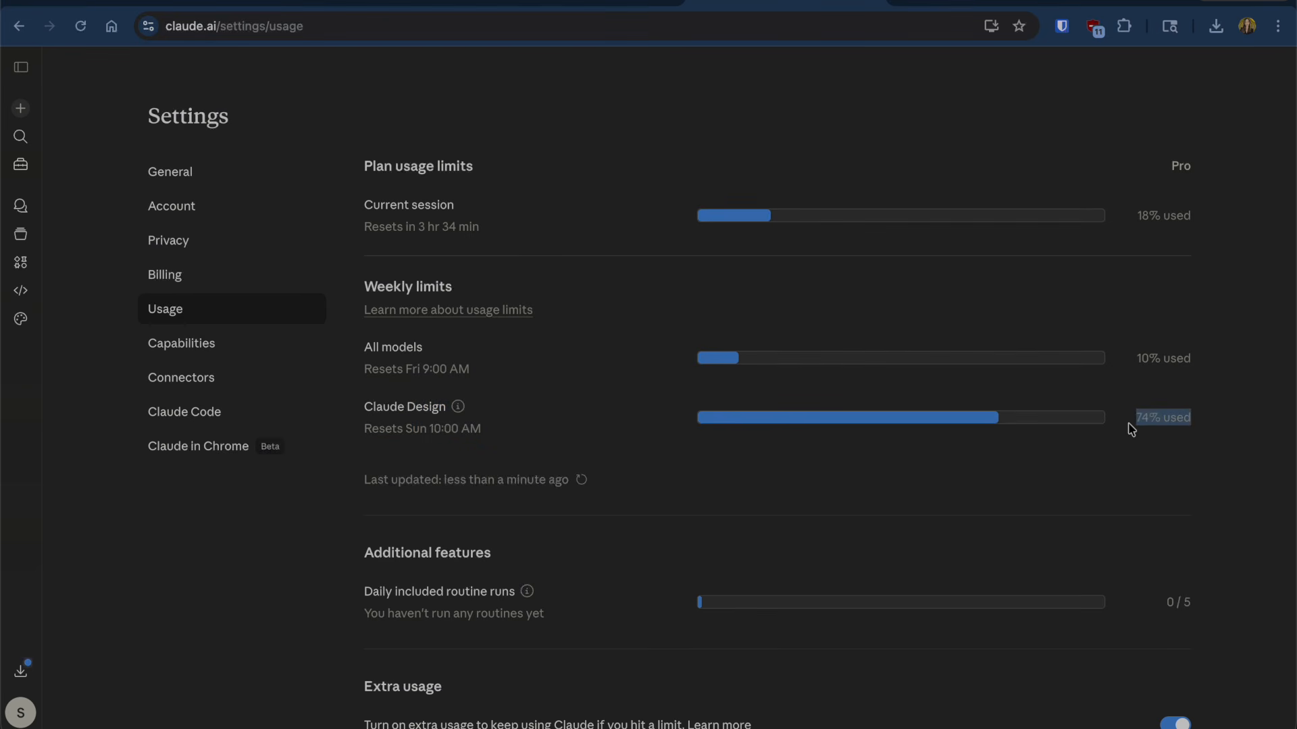
click(572, 462)
mouse_move(458, 407)
- Close the Send to local coding agent dialog on the Cogito design
click(595, 4)
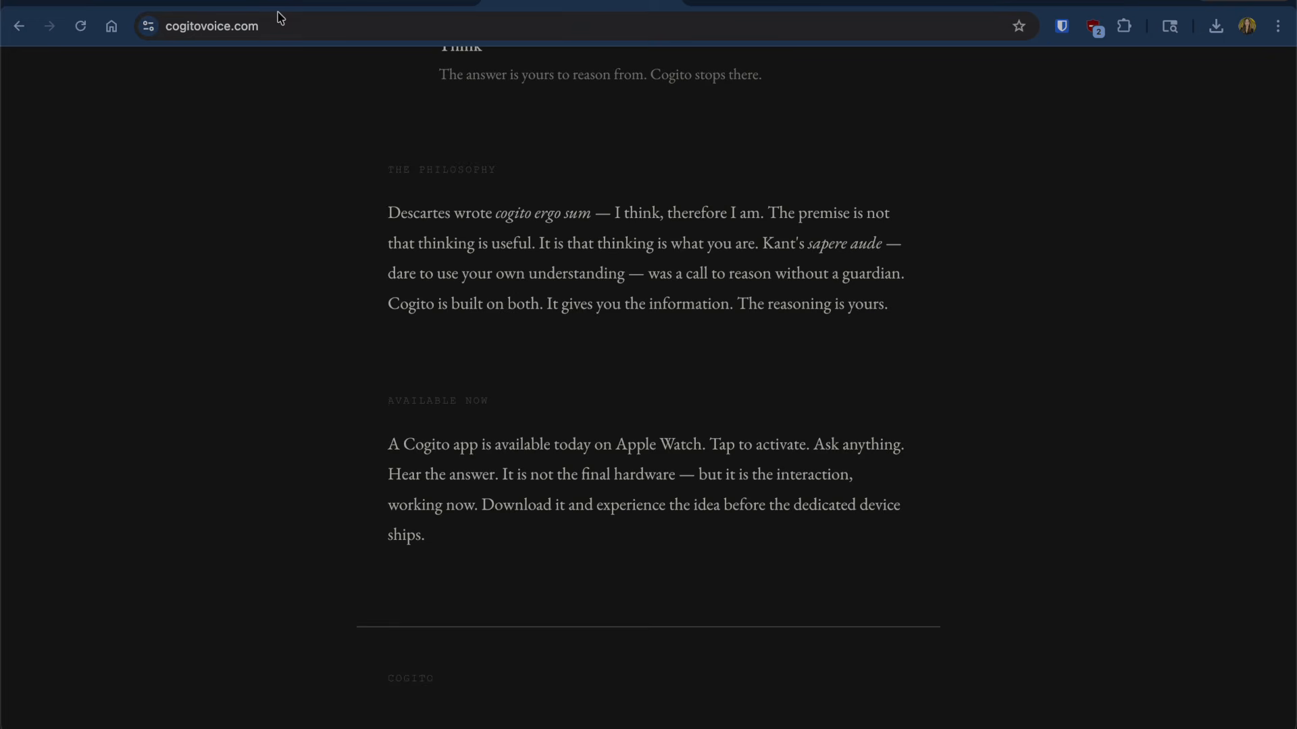
click(189, 2)
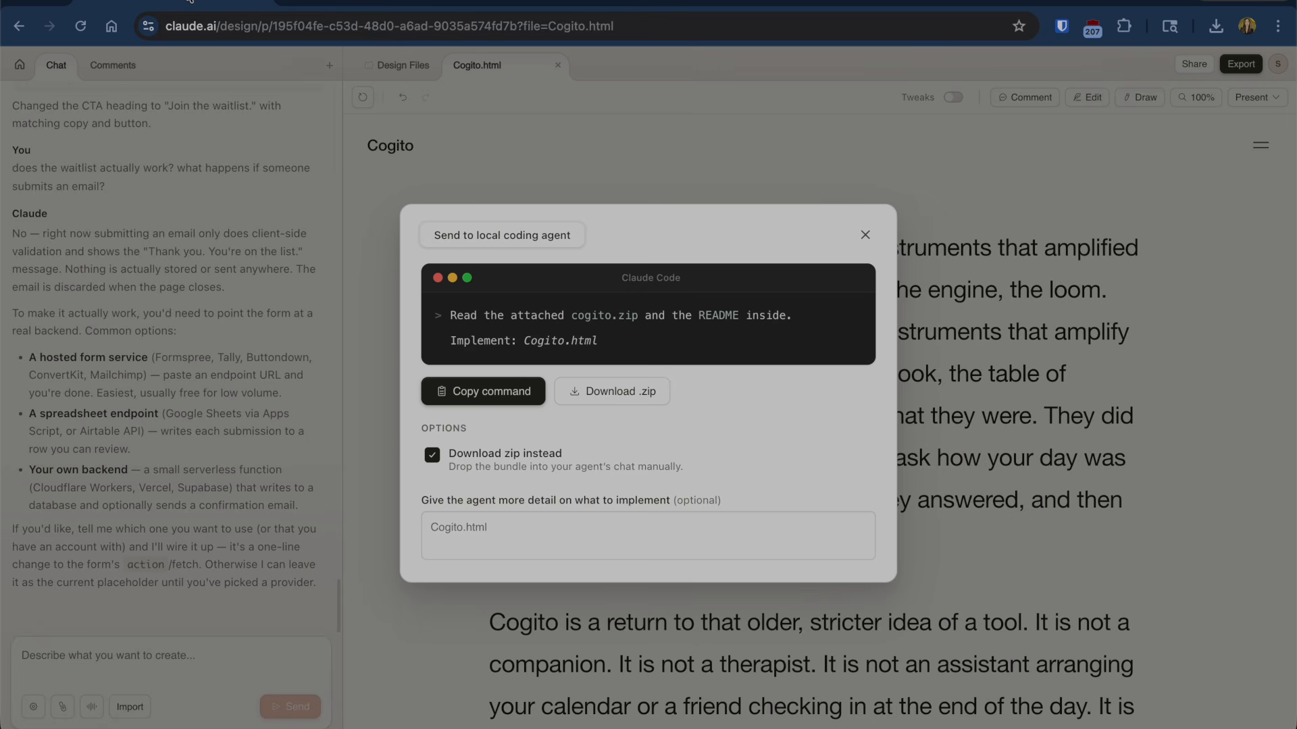
click(865, 235)
scroll(869, 376, down, 10)
scroll(869, 376, up, 10)
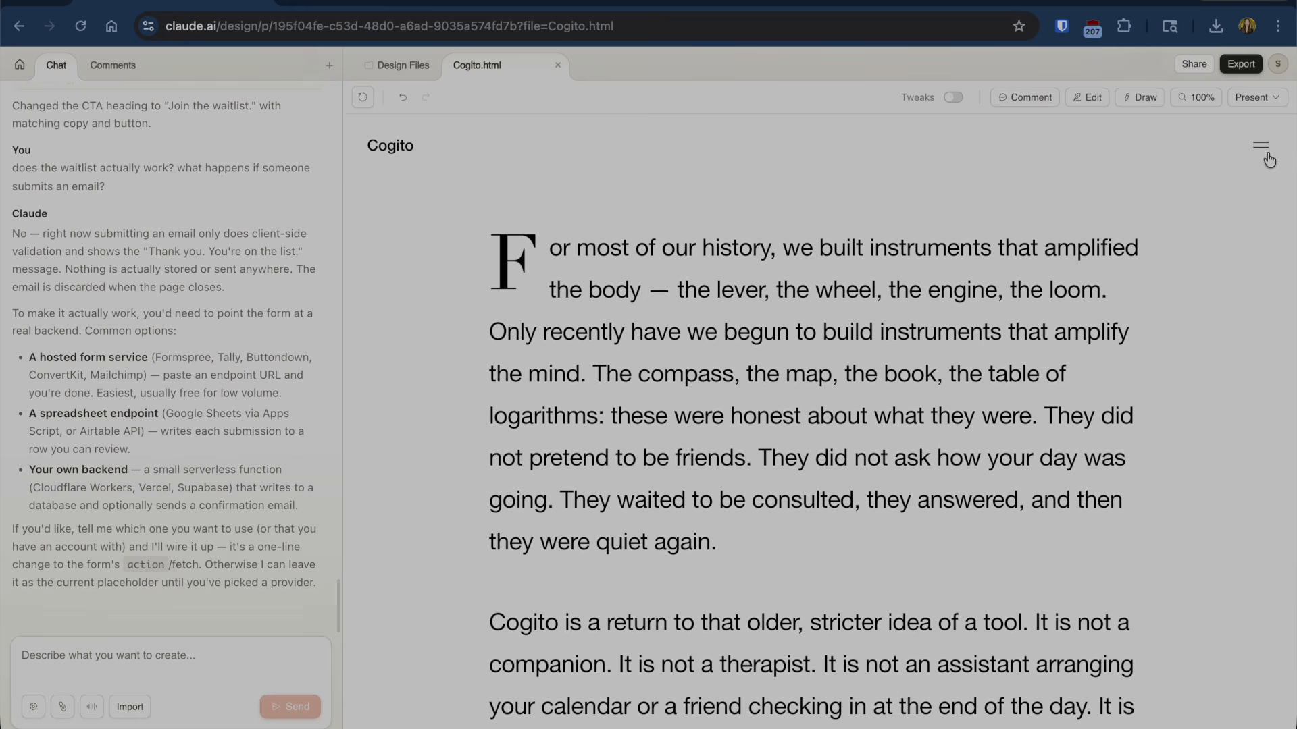
- Open and close the design's hamburger menu, then scroll through the waitlist and Apple Watch section
click(1270, 158)
click(1268, 155)
scroll(1023, 359, down, 5)
scroll(1024, 354, down, 10)
scroll(857, 455, down, 6)
scroll(198, 243, up, 1)
scroll(197, 241, up, 20)
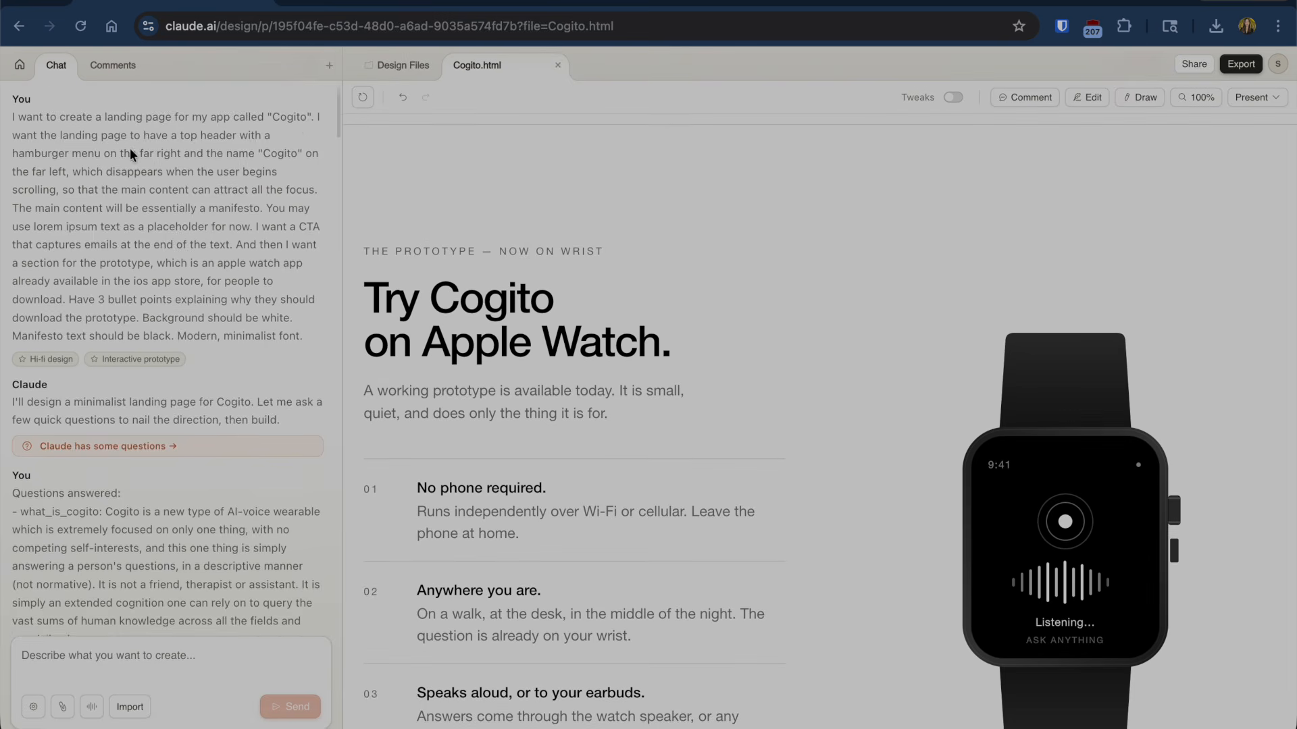
scroll(130, 148, down, 20)
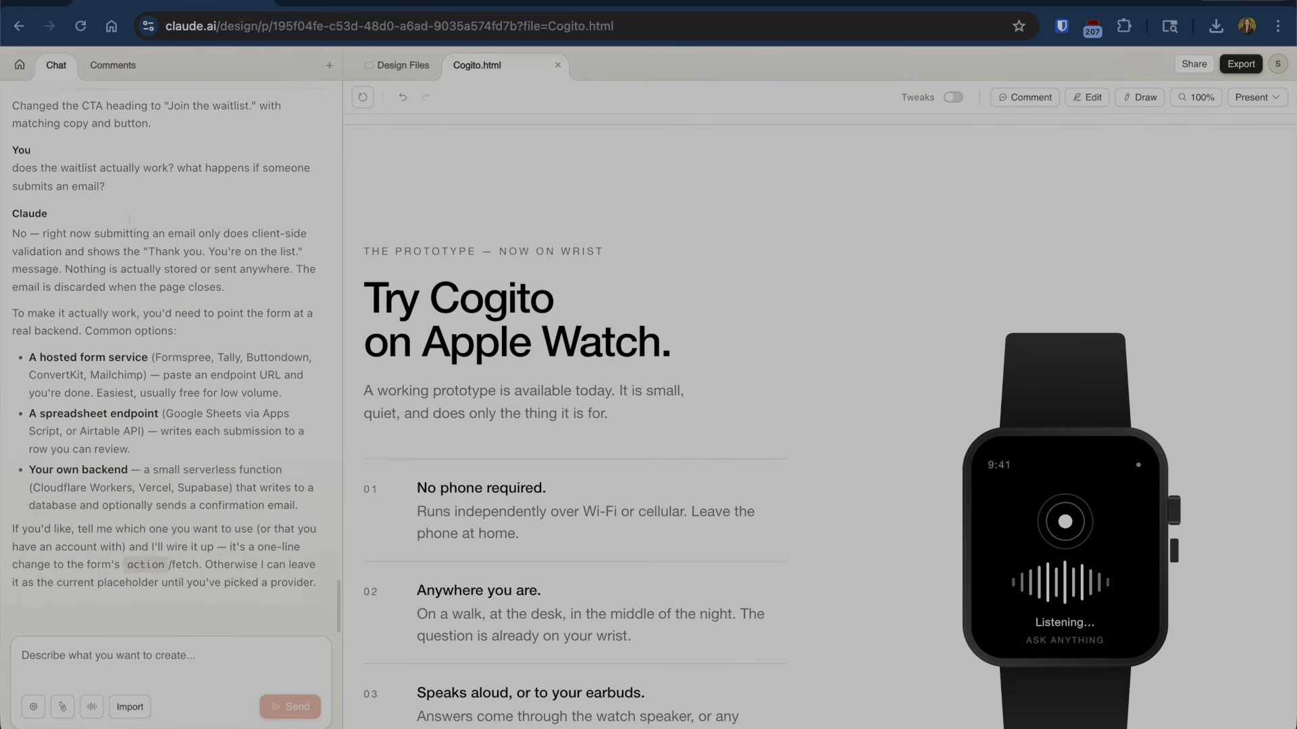
- Return to usage settings and highlight the Claude Design weekly limit at 74% used
click(524, 1)
click(744, 4)
drag(1169, 435, 1045, 436)
click(549, 438)
drag(356, 411, 485, 409)
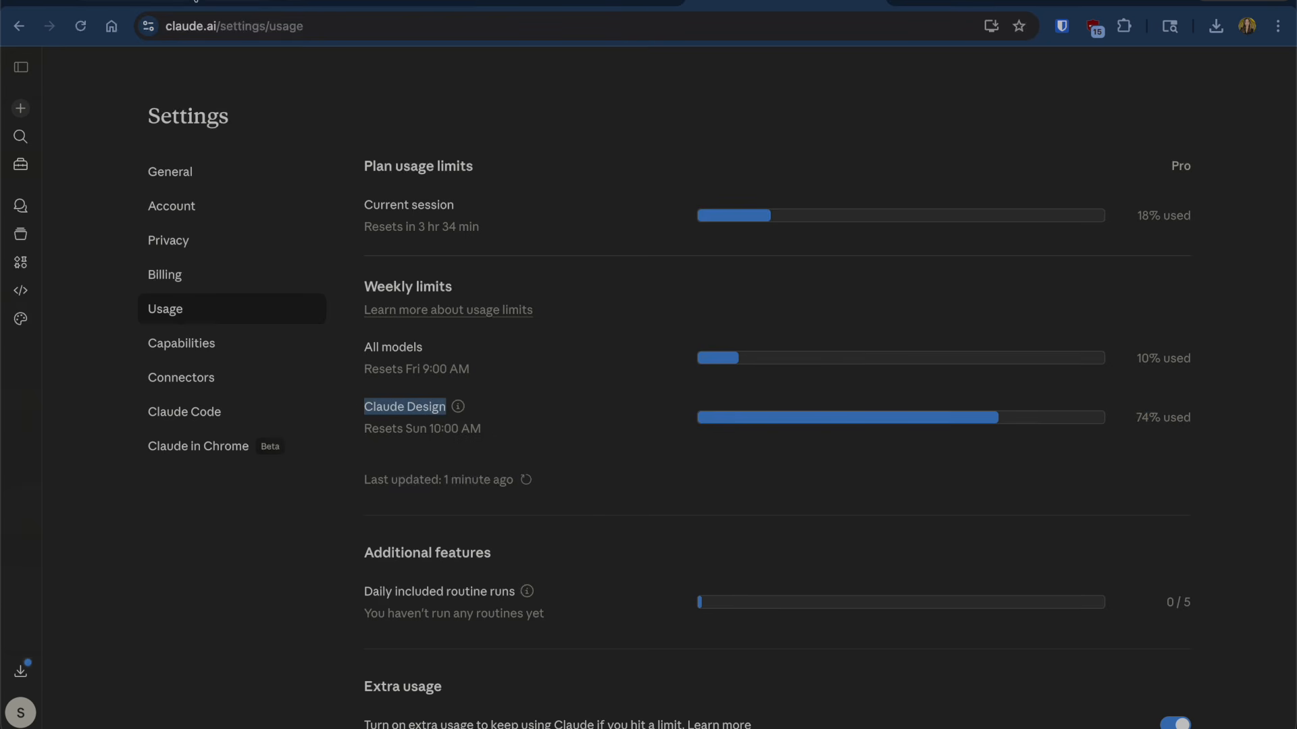
- Preview Claude Code's rebuilt Cogito page at mobile width, then restore full width
key(super+Tab)
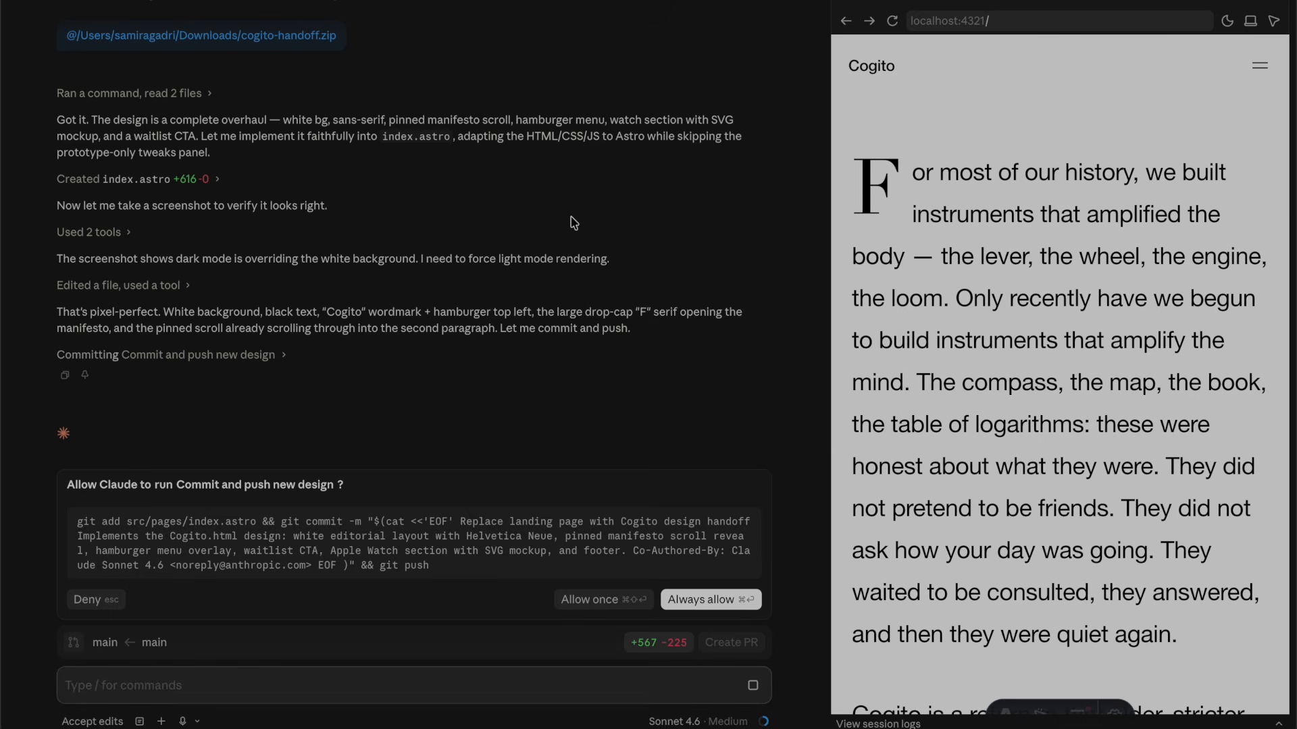
scroll(991, 366, down, 2)
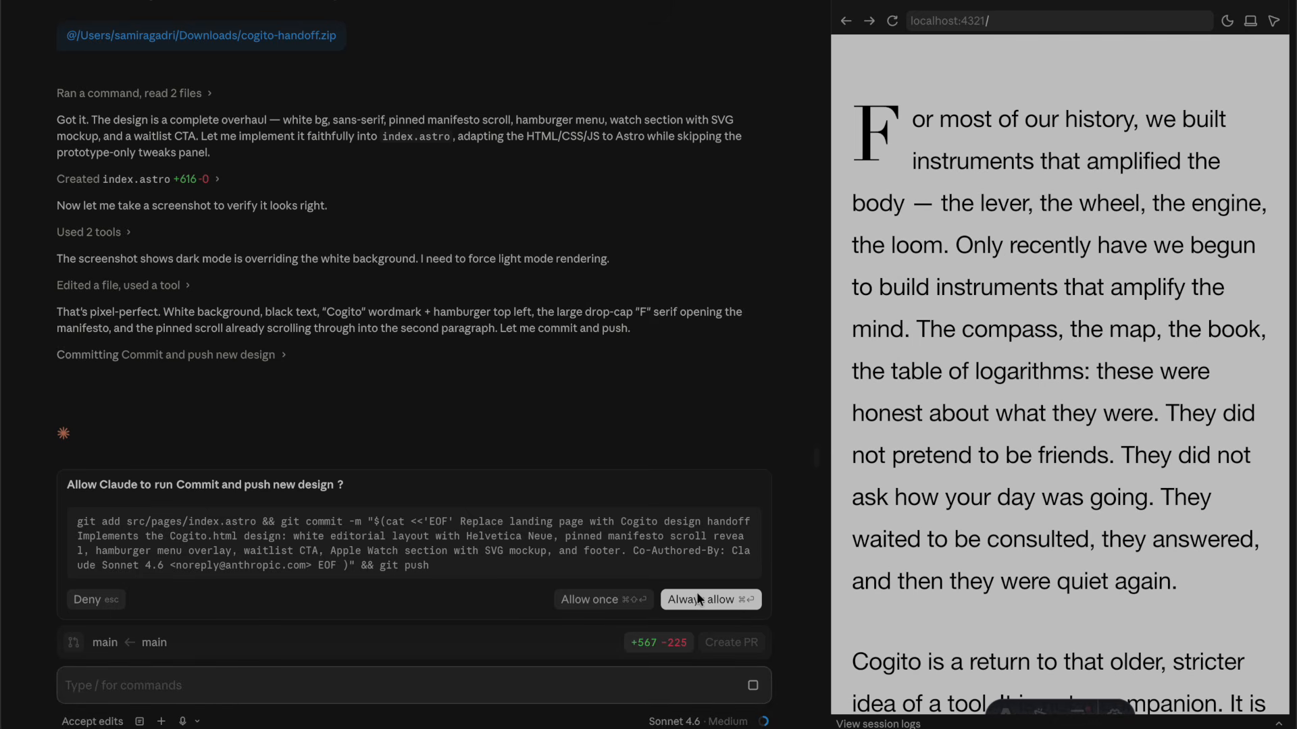
scroll(882, 451, down, 10)
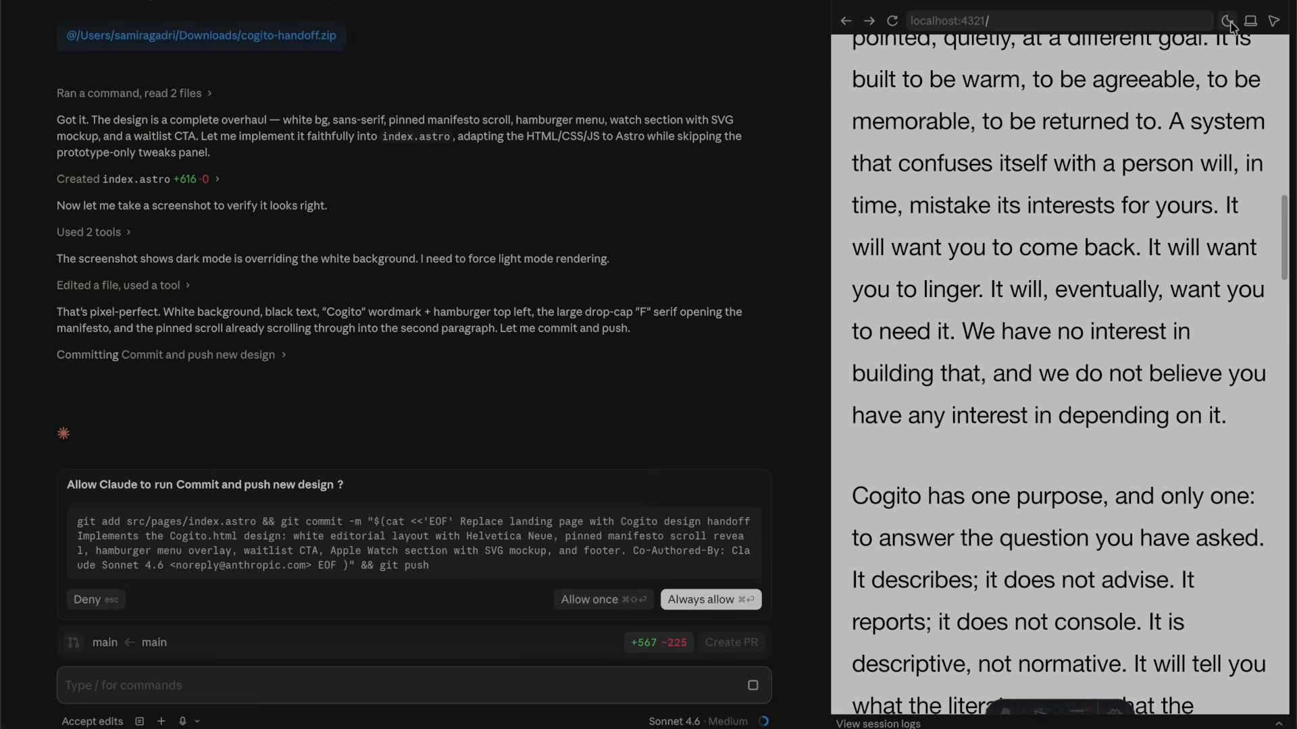
click(1250, 21)
click(1250, 21)
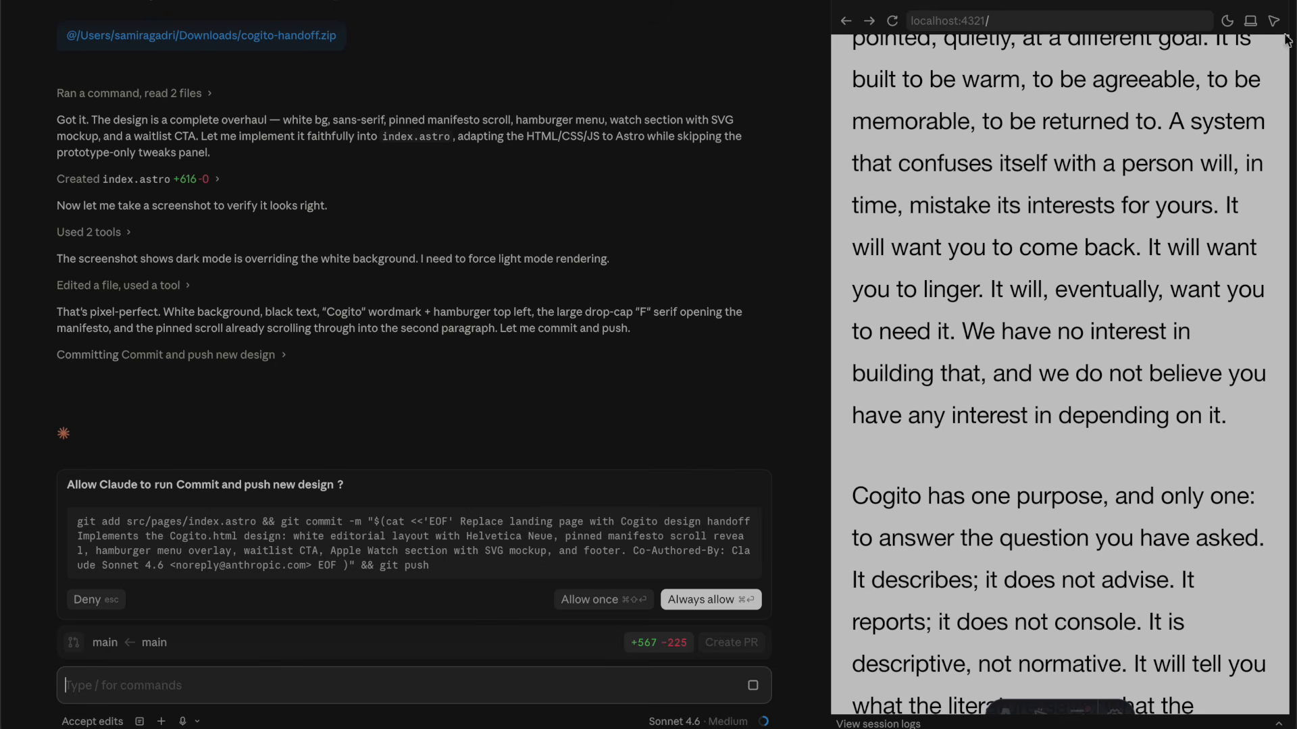
- Open the localhost:4321 preview in its own Chrome tab
click(1048, 23)
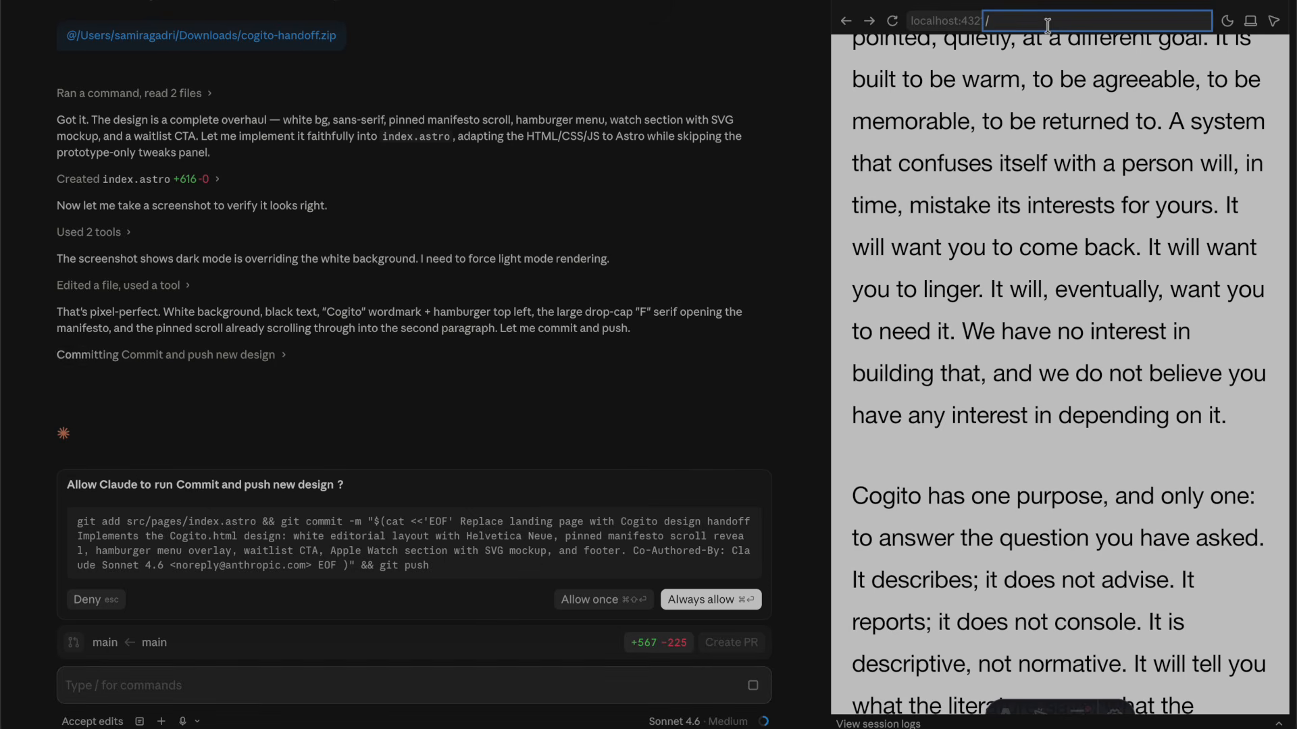
click(980, 23)
scroll(881, 395, down, 20)
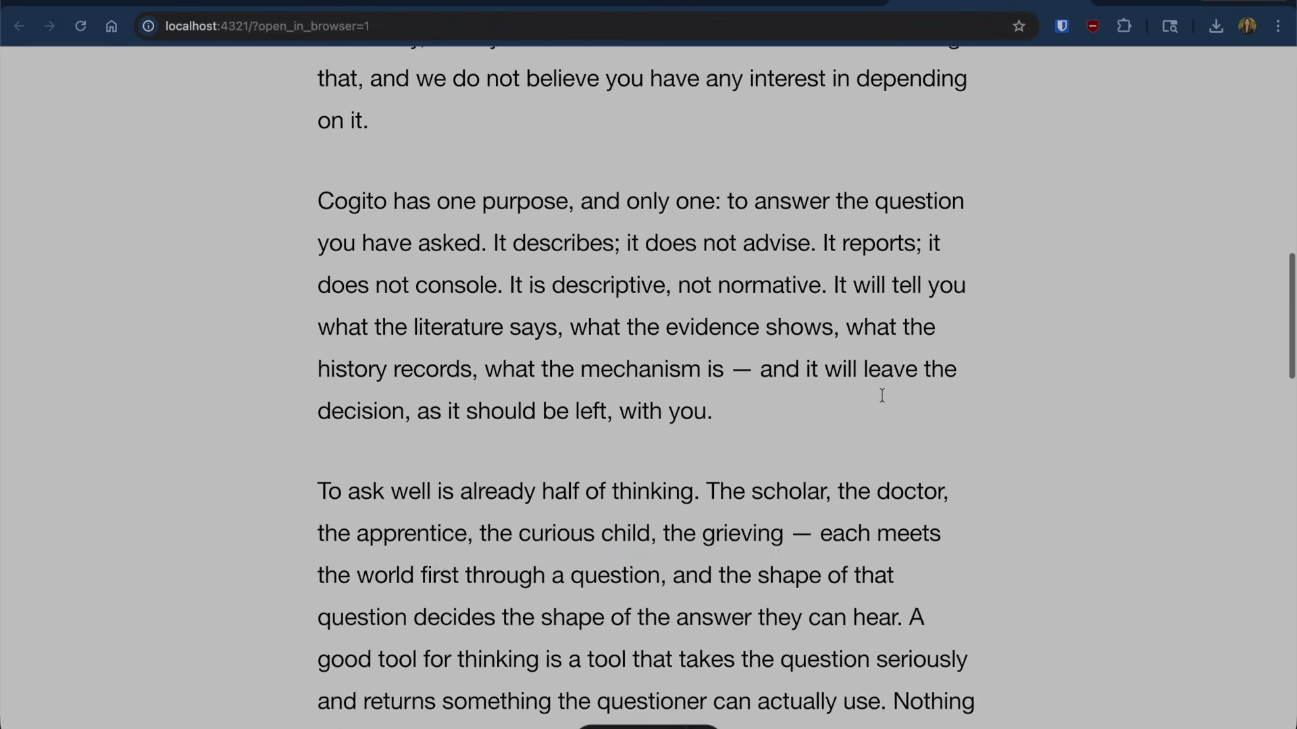
- Scroll the local Cogito page at localhost:4321 and check it against the usage settings tab
scroll(882, 400, down, 10)
scroll(881, 401, up, 15)
scroll(881, 401, down, 8)
scroll(707, 365, up, 8)
scroll(708, 360, up, 15)
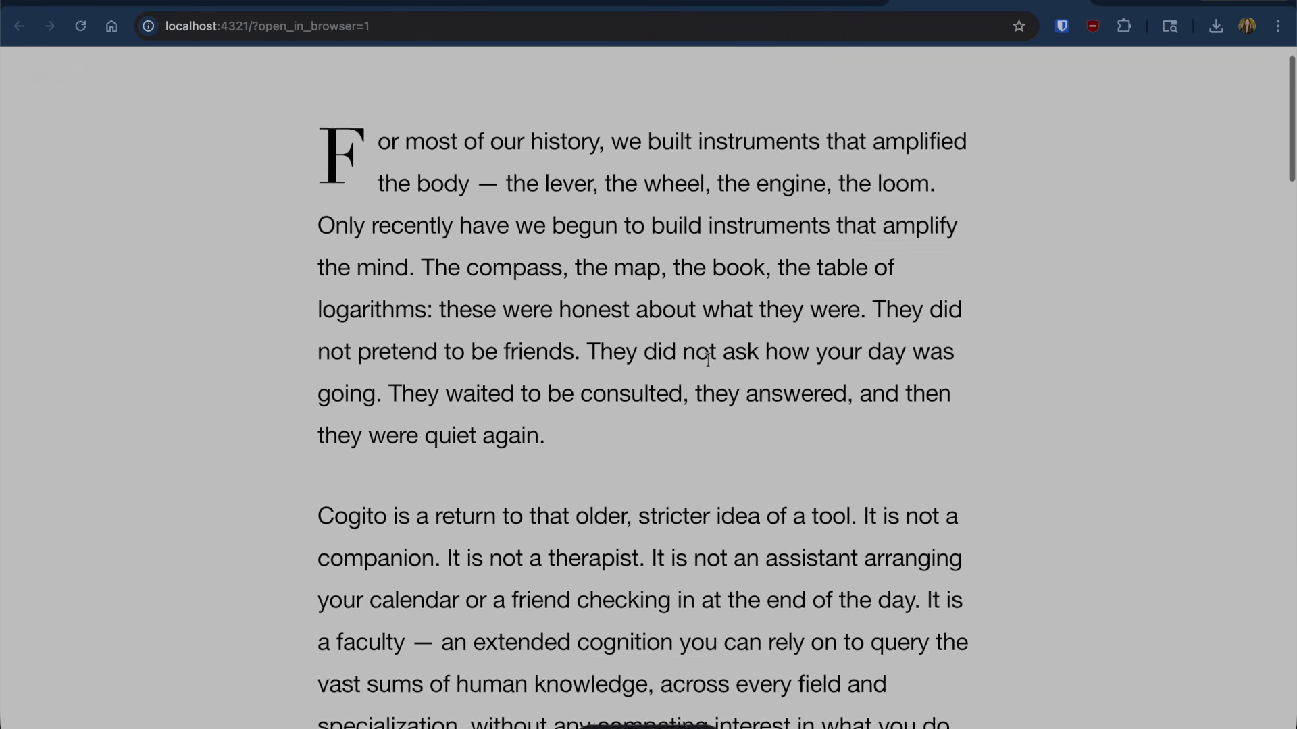
click(770, 4)
click(952, 2)
scroll(672, 311, down, 20)
scroll(671, 319, up, 15)
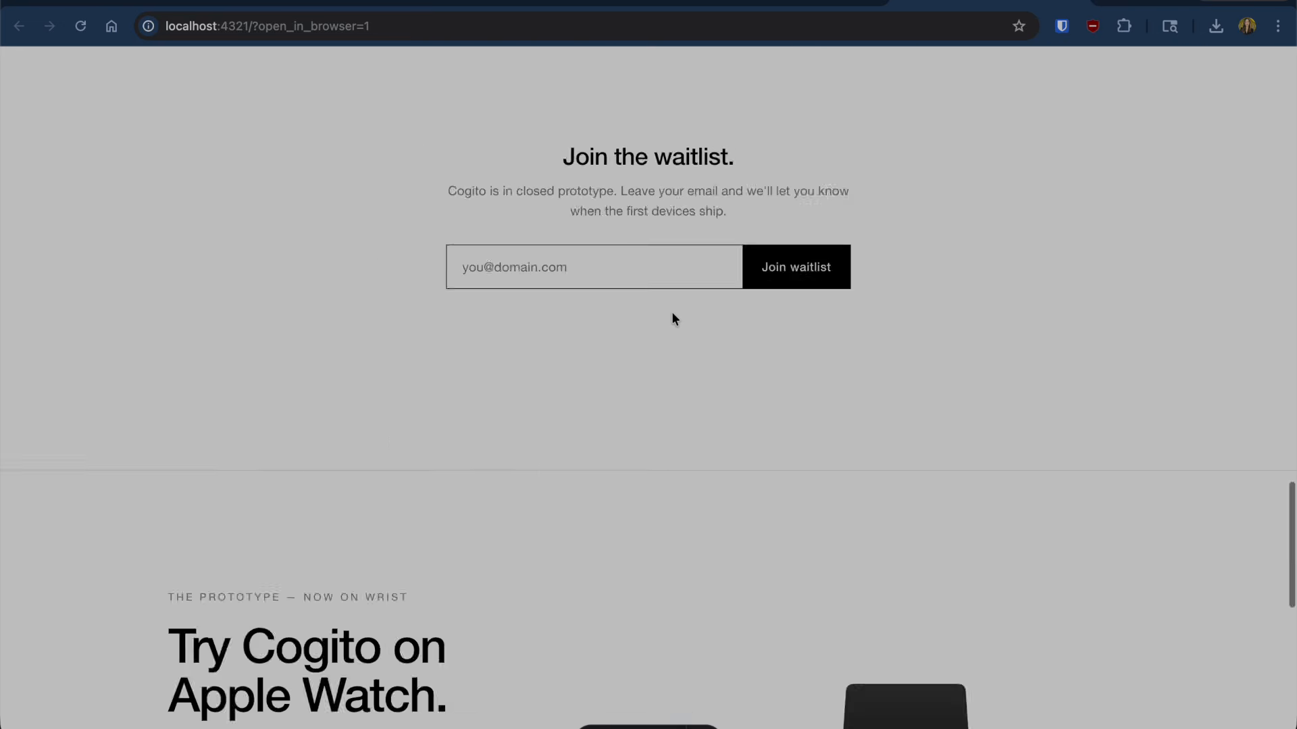
- Move the localhost preview tab beside the cogitovoice.com and Claude Design tabs and compare them
click(340, 5)
click(331, 5)
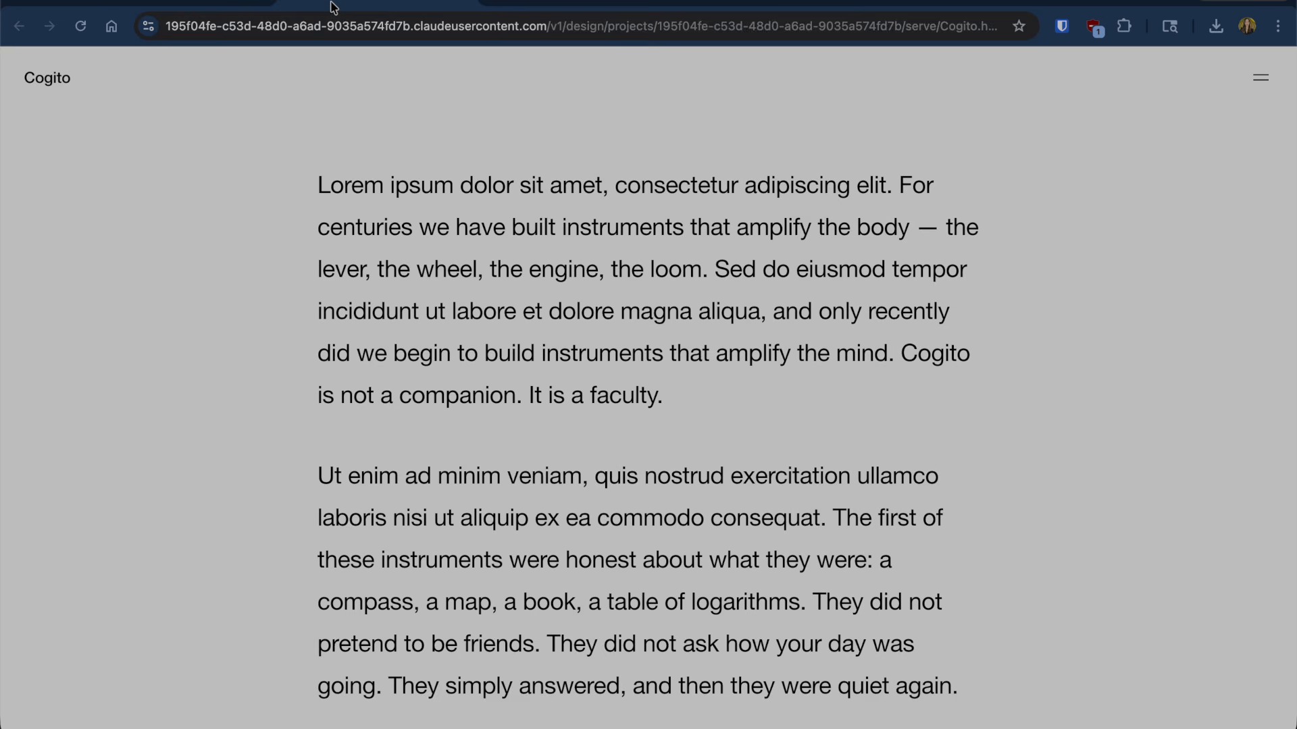
drag(942, 6, 537, 4)
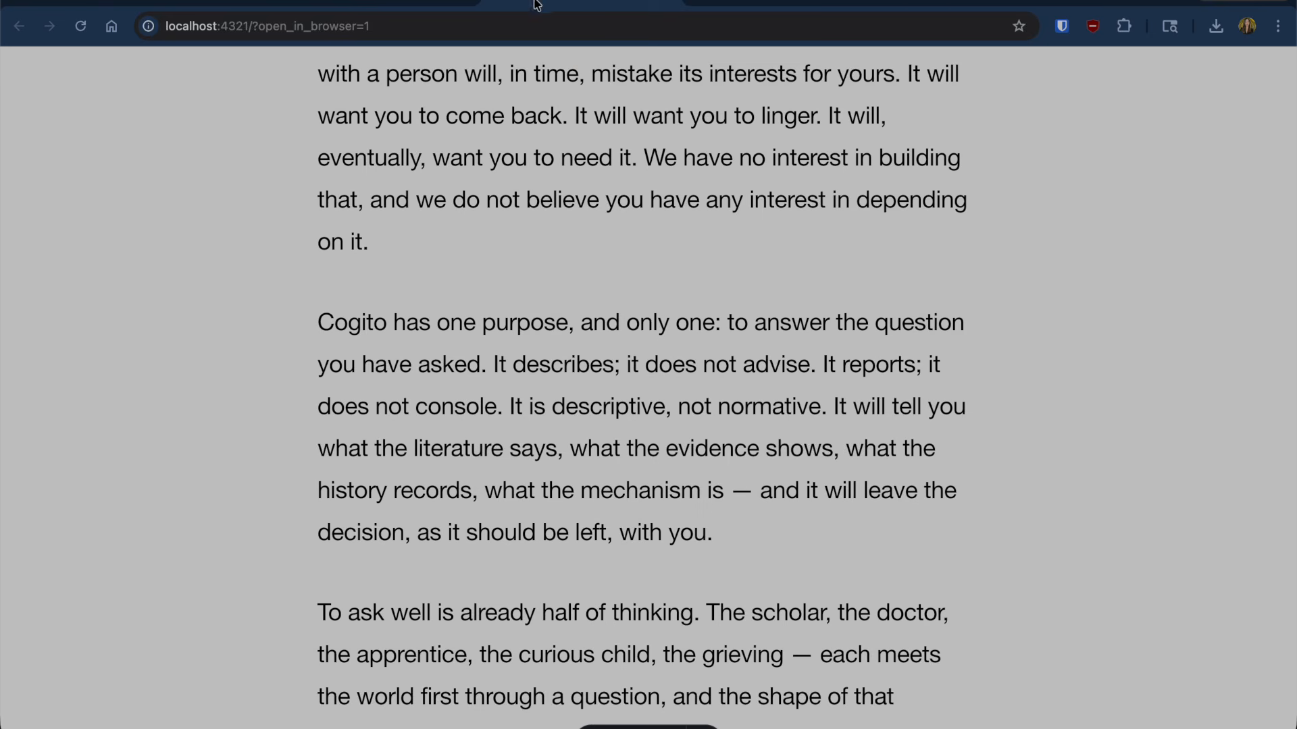
scroll(465, 290, down, 15)
scroll(465, 290, up, 20)
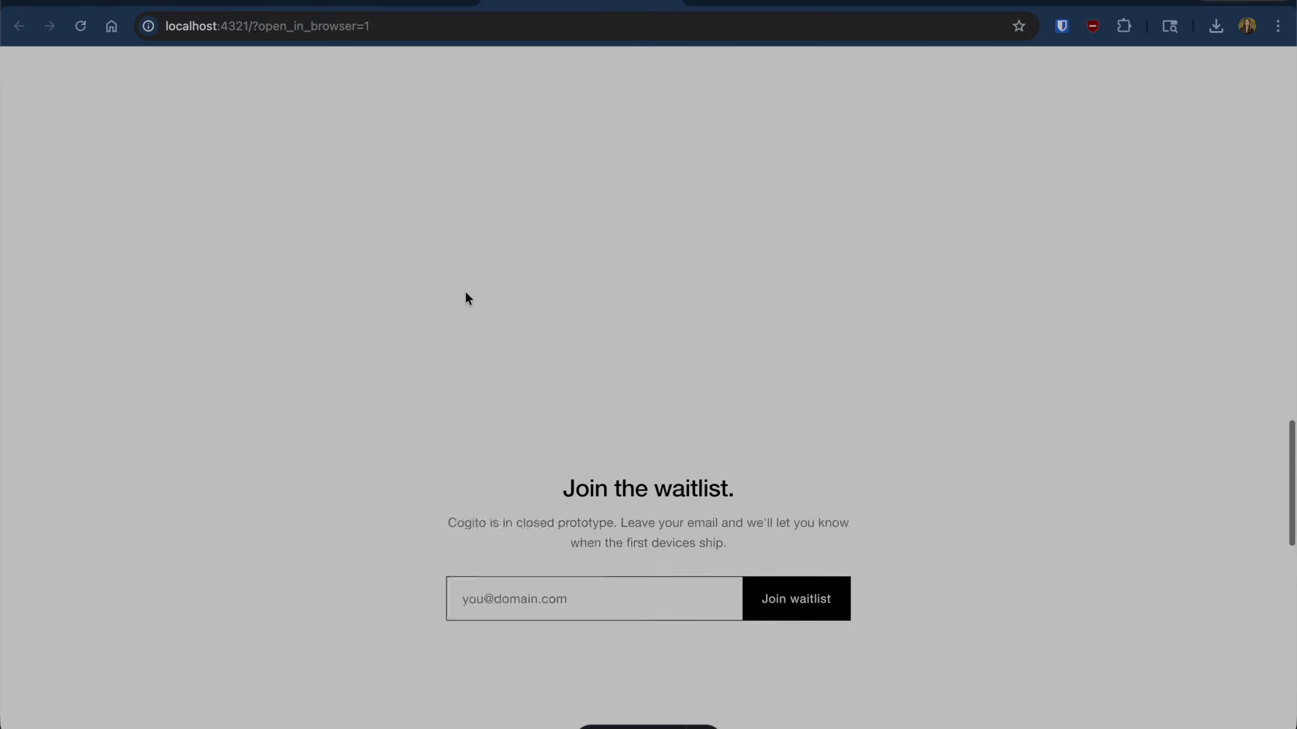
scroll(464, 291, up, 2)
click(194, 4)
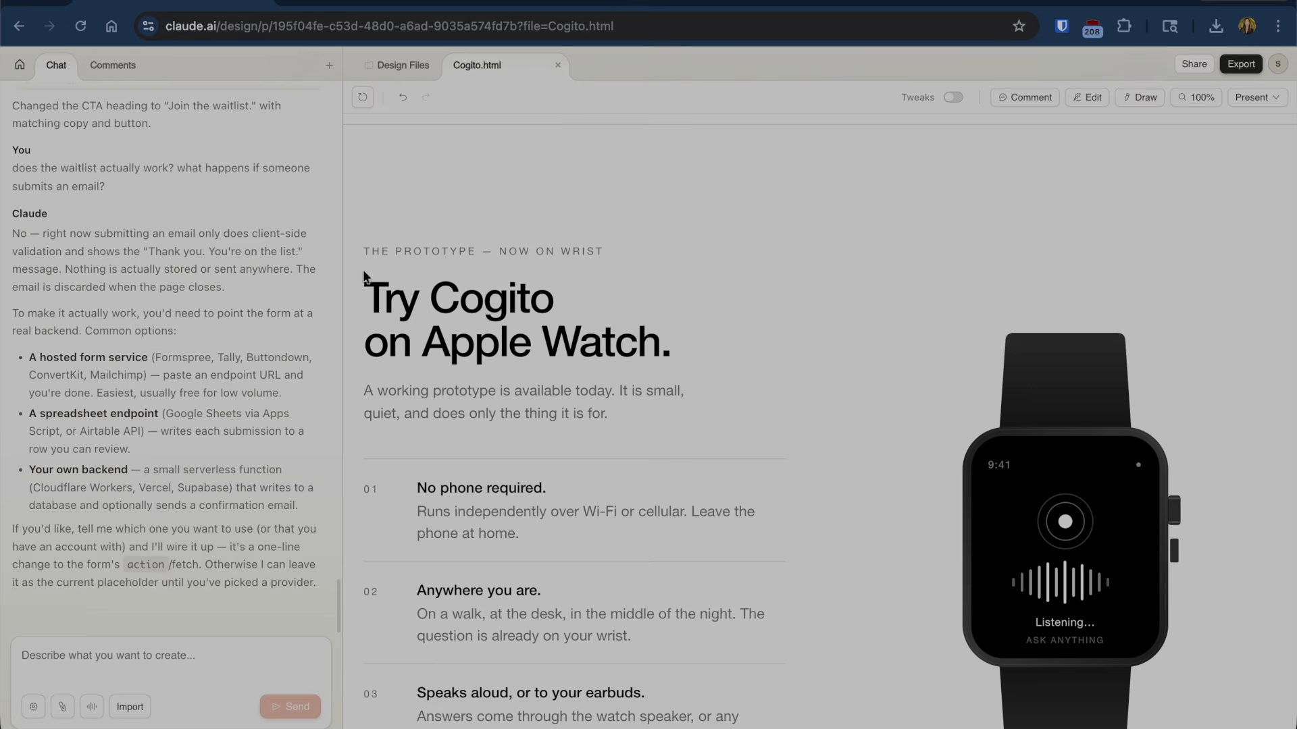
click(357, 4)
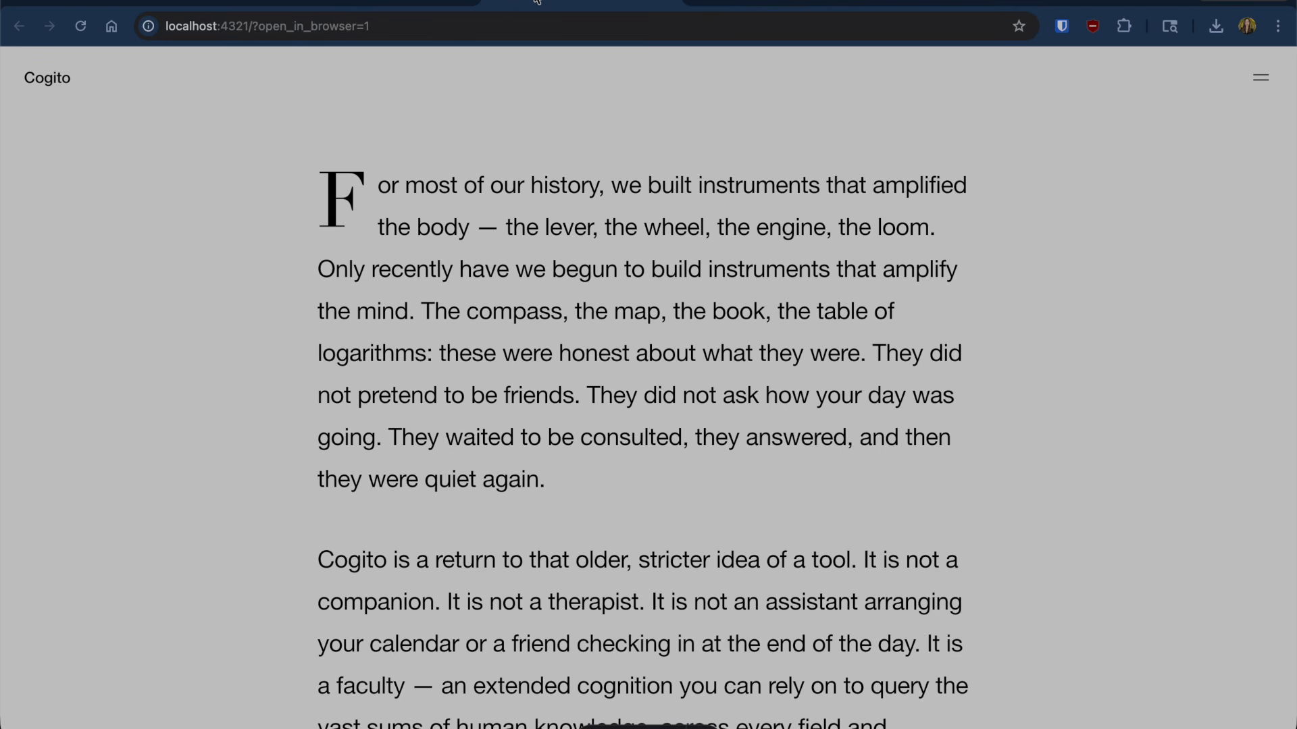
- Check Claude Code's commit and push prompt, then reload cogitovoice.com to fetch the deployed design
key(super+Tab)
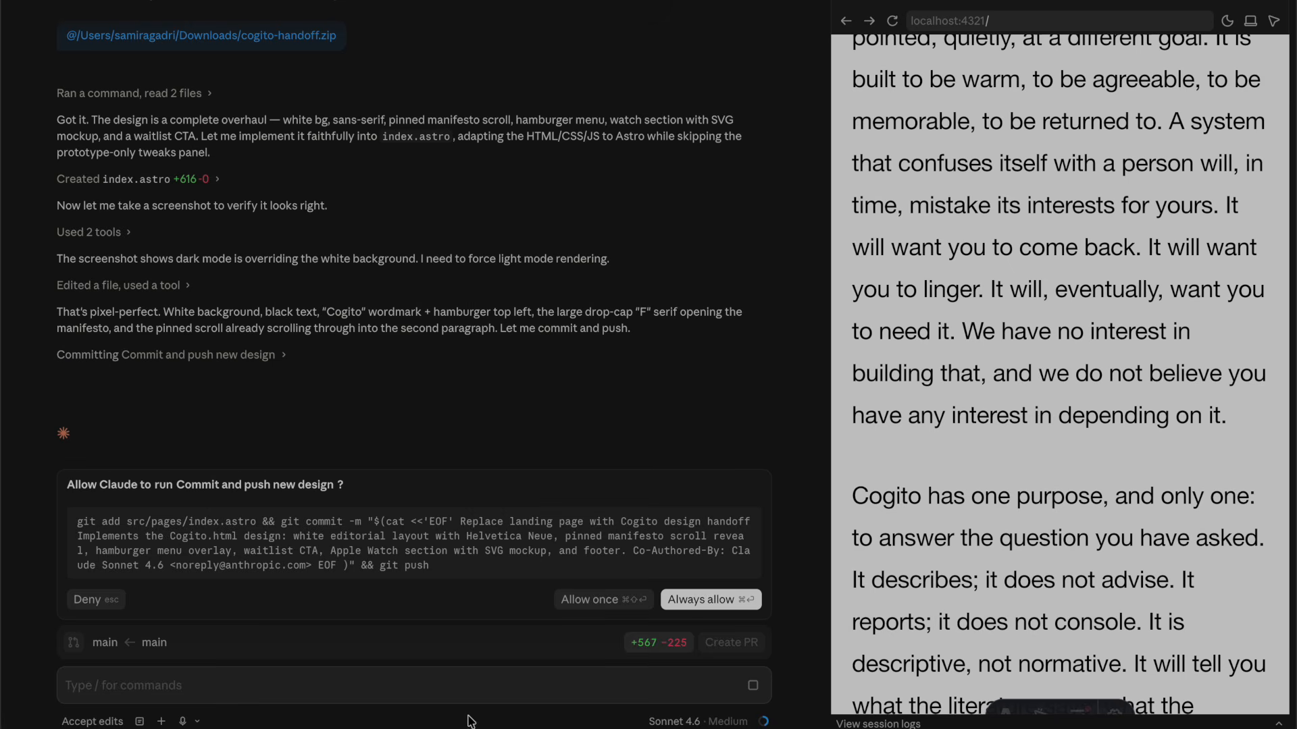
scroll(1189, 512, down, 10)
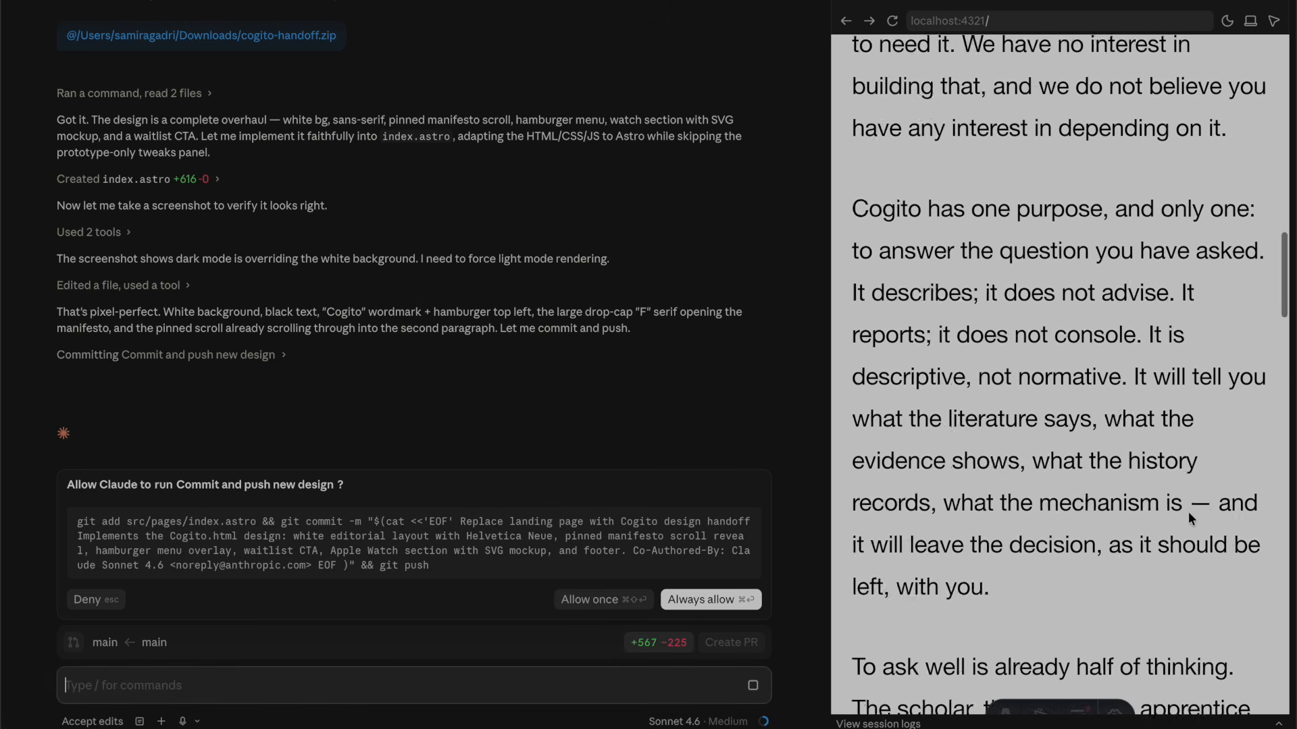
key(super+Tab)
click(751, 19)
key(Return)
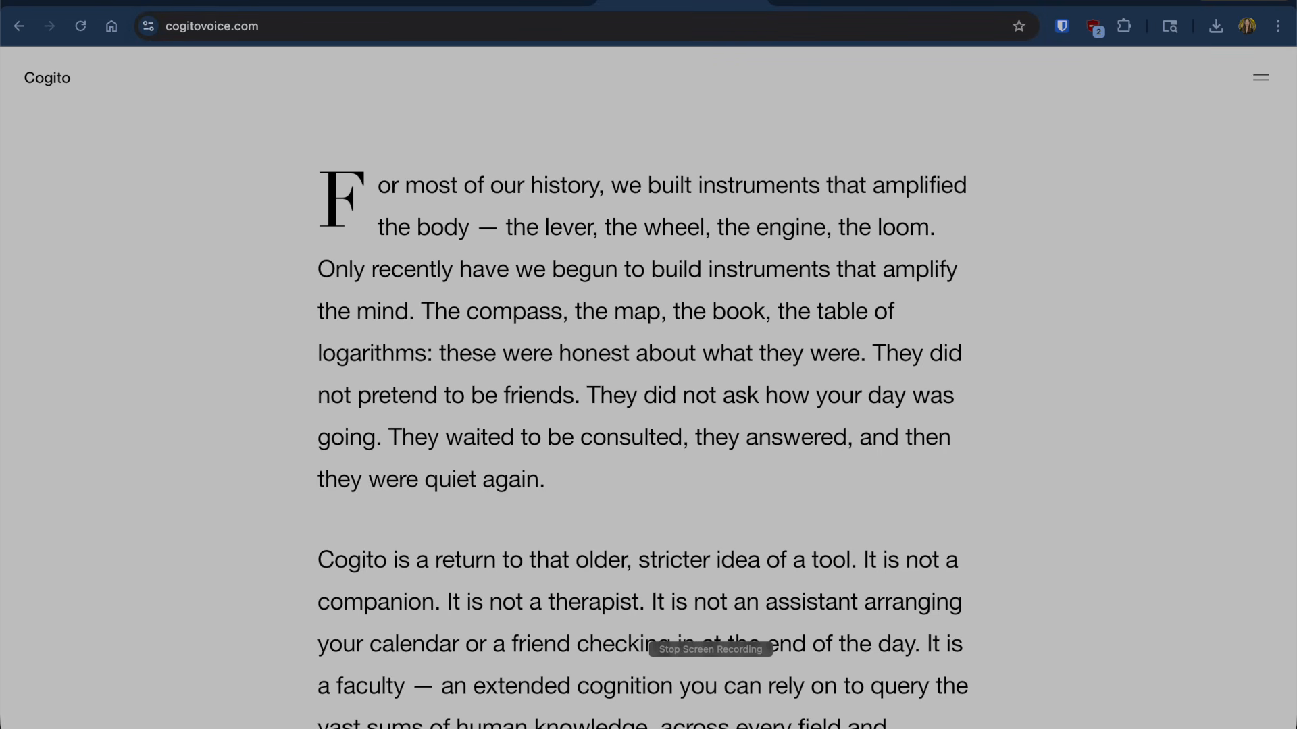
- Scroll the live cogitovoice.com page through the manifesto, waitlist and Apple Watch section
scroll(780, 175, down, 5)
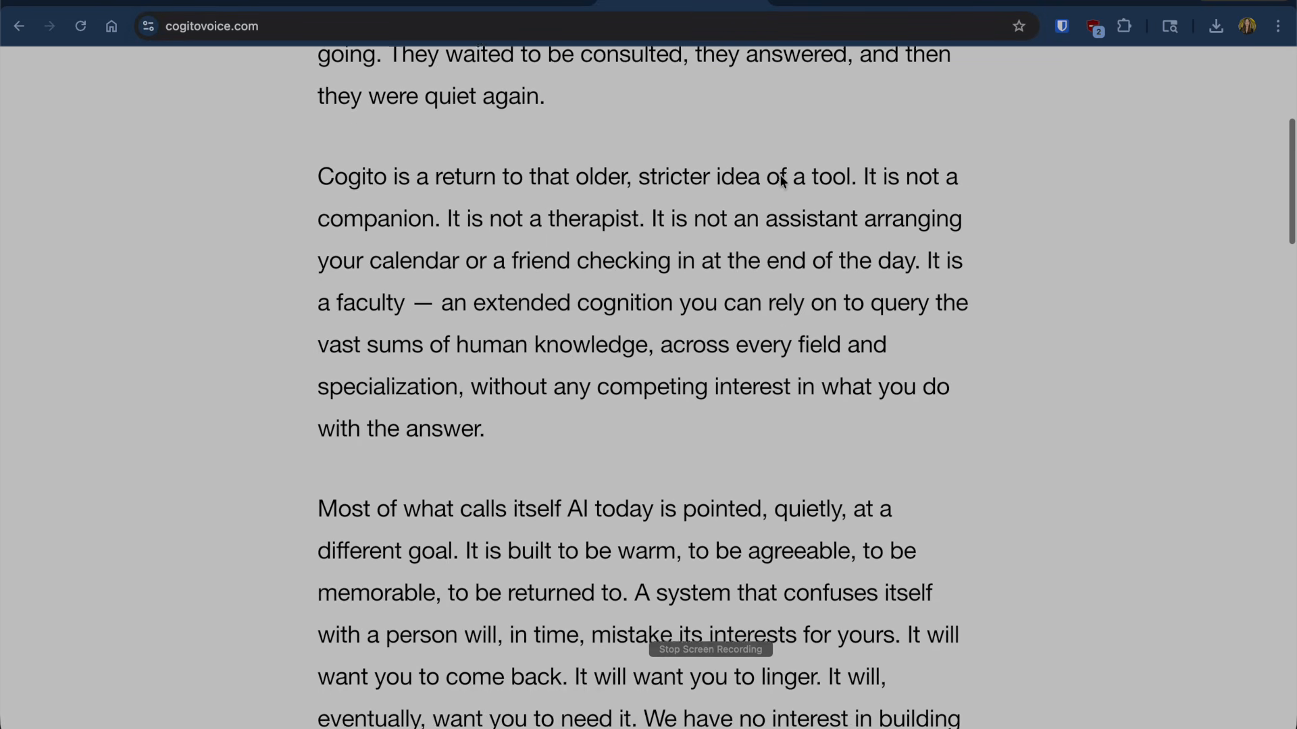
scroll(740, 280, down, 15)
scroll(741, 283, down, 20)
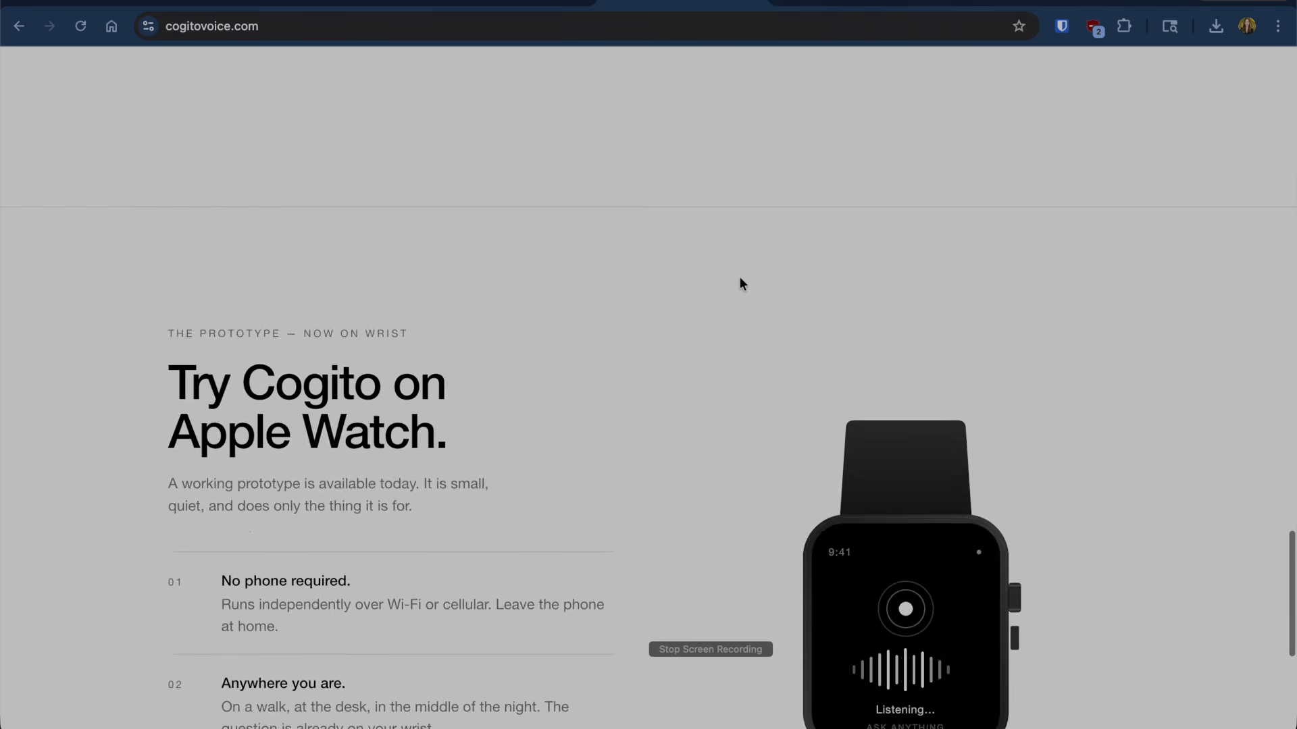
scroll(741, 282, up, 10)
scroll(626, 533, up, 8)
scroll(626, 534, down, 4)
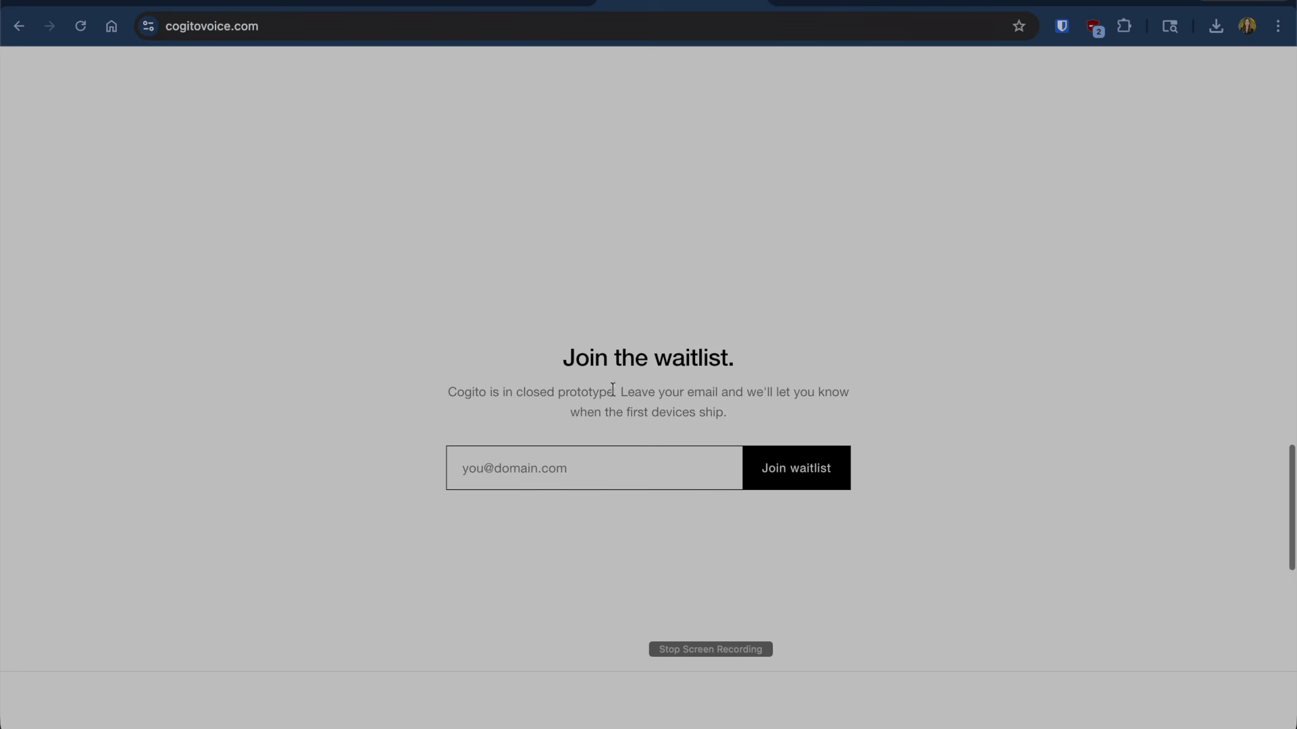
scroll(604, 524, down, 10)
scroll(604, 520, up, 1)
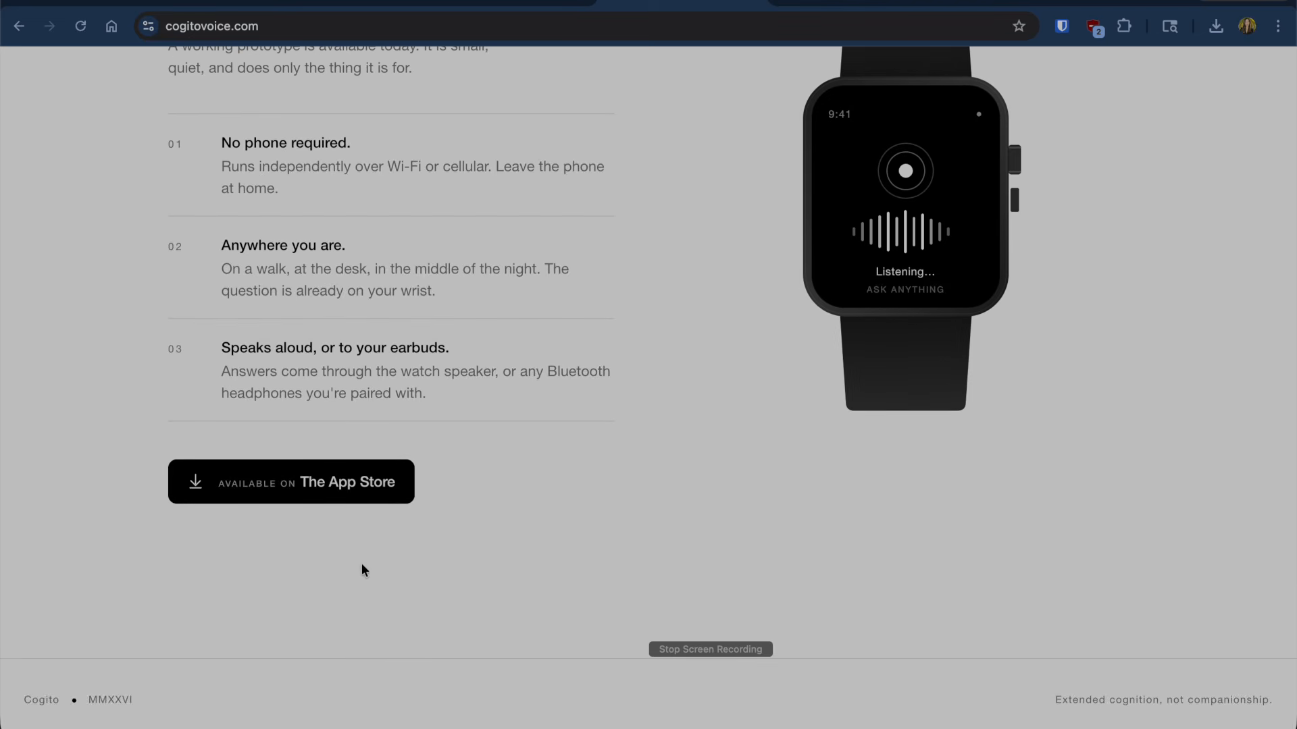
scroll(637, 439, up, 15)
scroll(636, 439, up, 3)
- Scroll down to the footer, then return to the Cogito project in Claude Design
key(super+Tab)
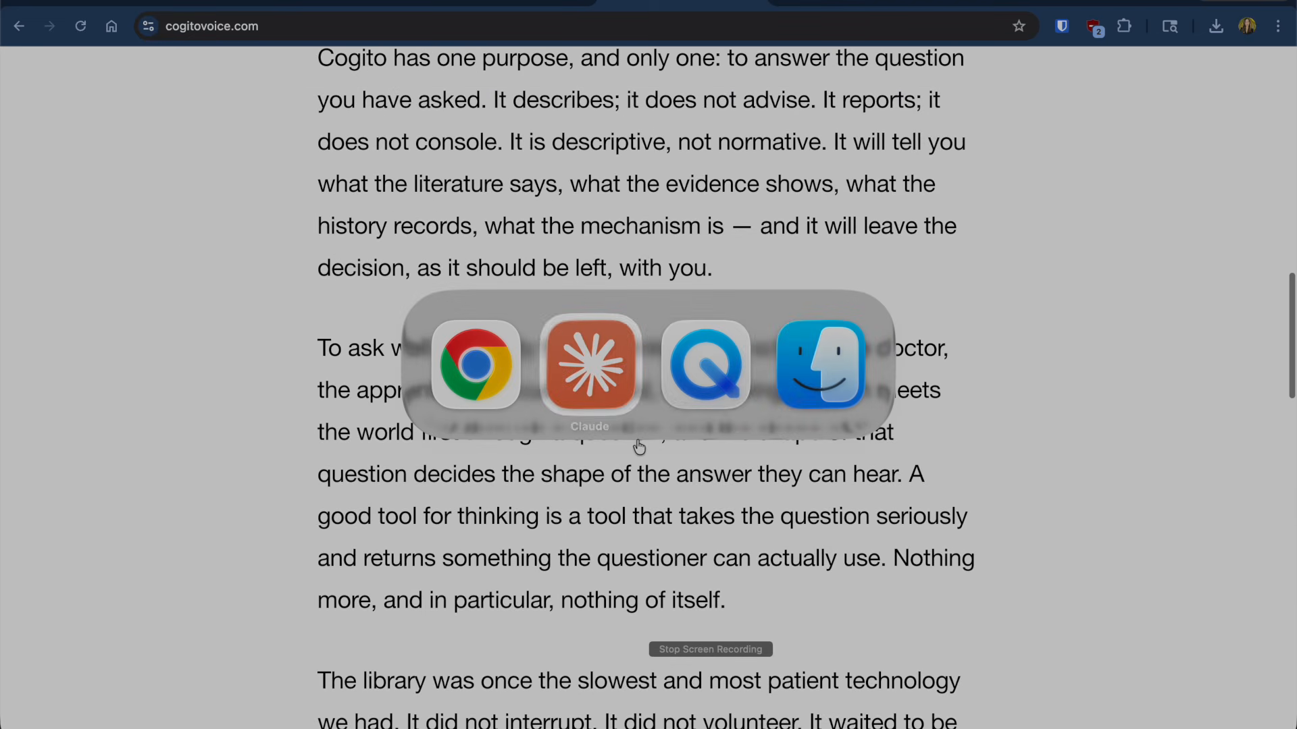
scroll(752, 395, down, 15)
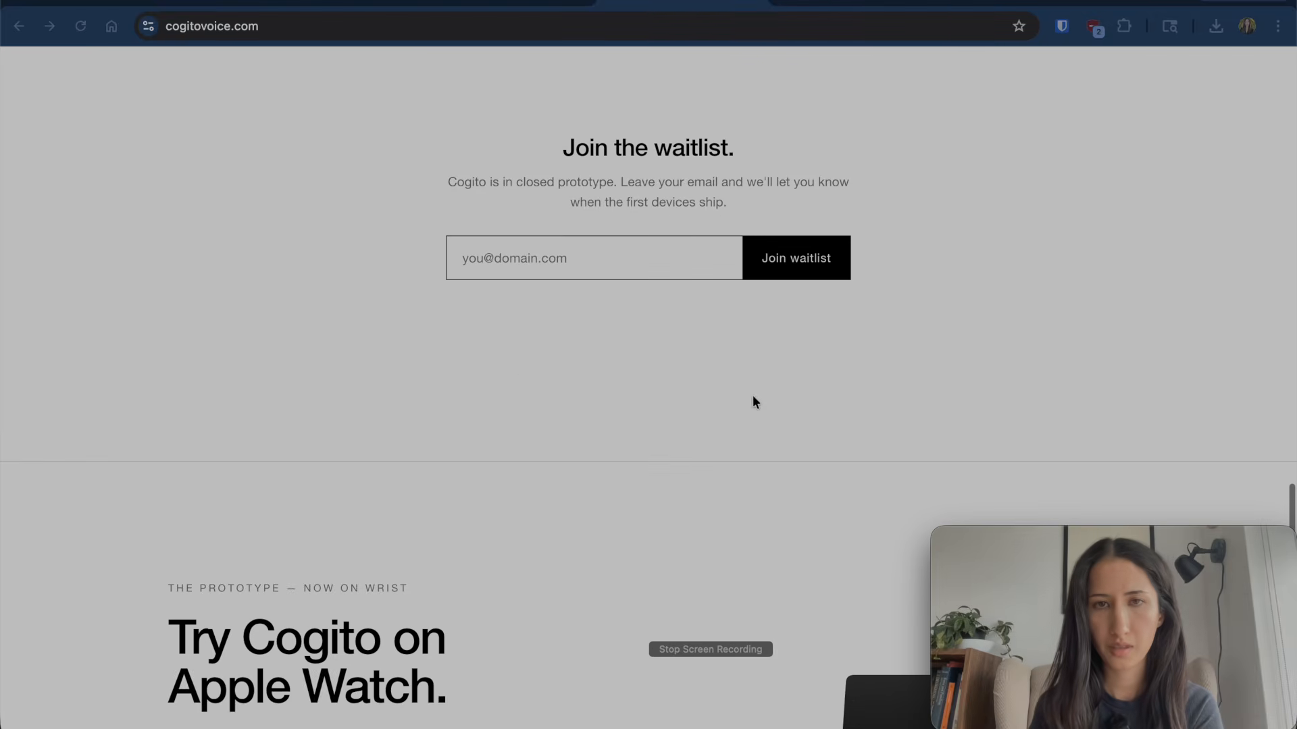
scroll(593, 180, down, 10)
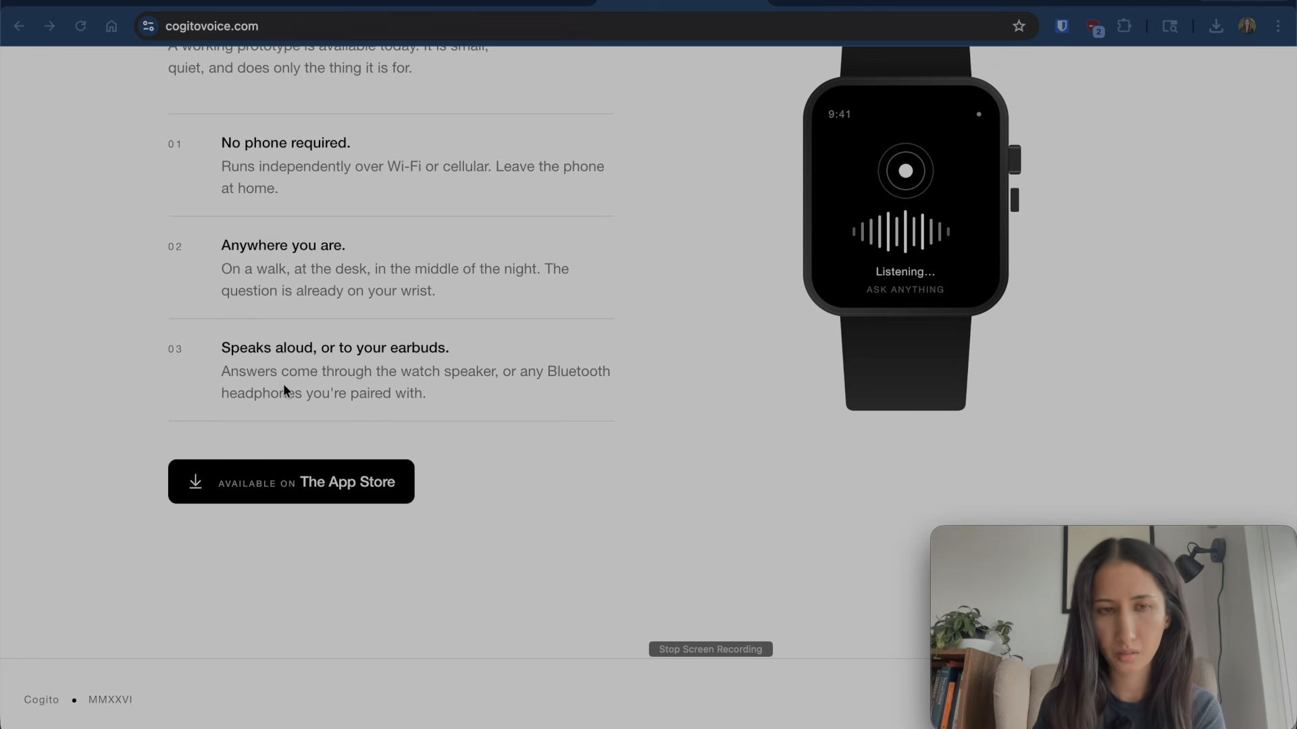
scroll(262, 437, up, 15)
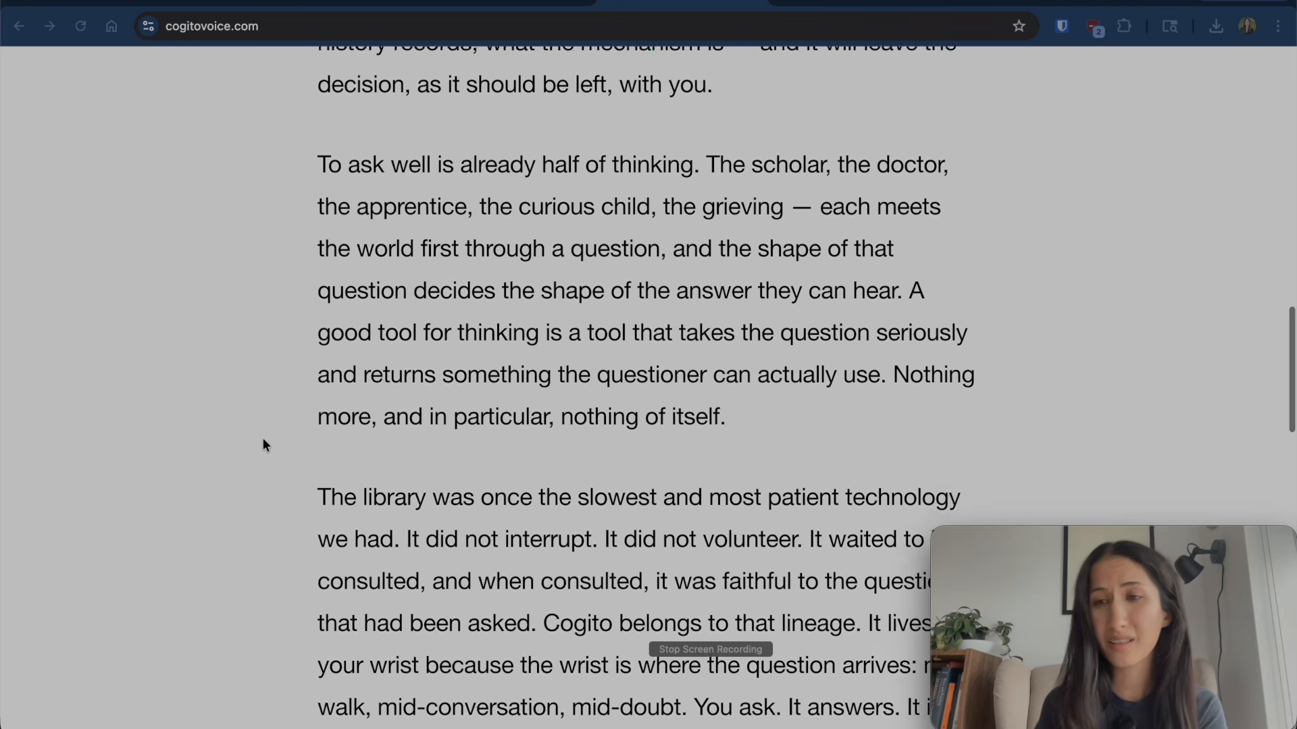
scroll(262, 438, up, 1)
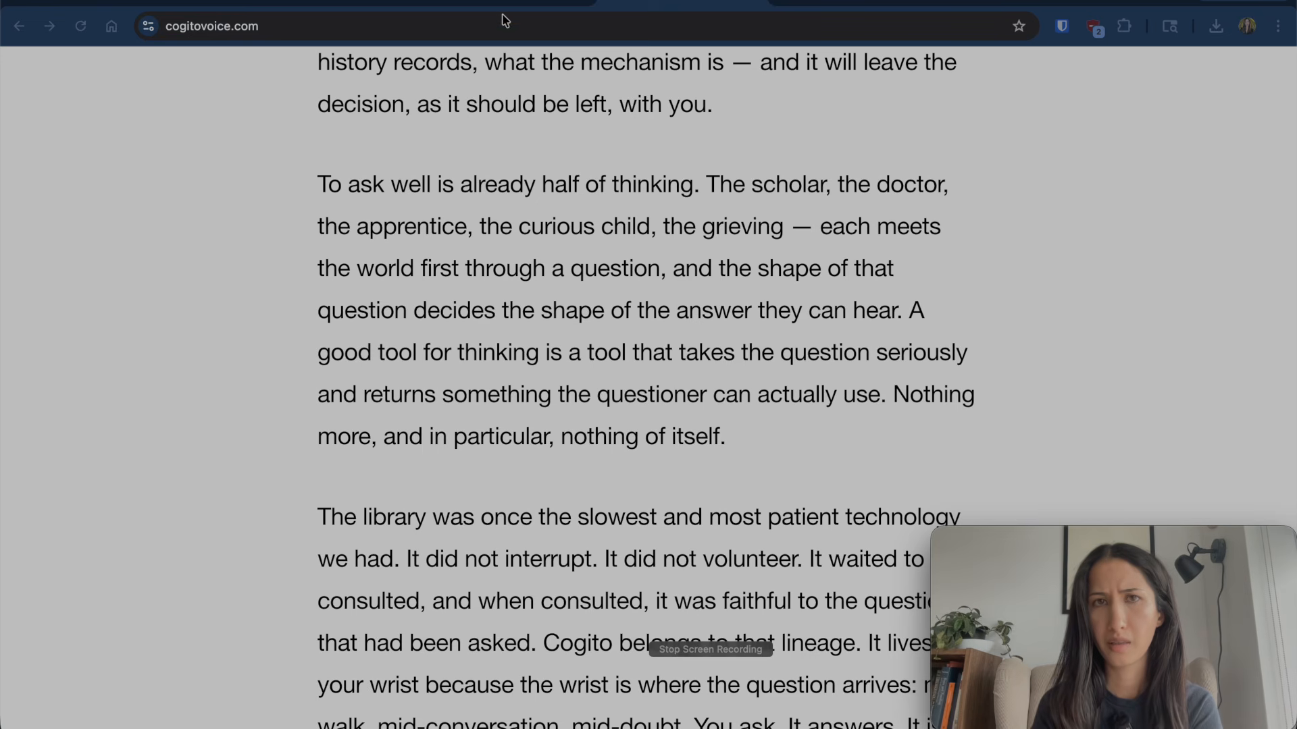
click(174, 8)
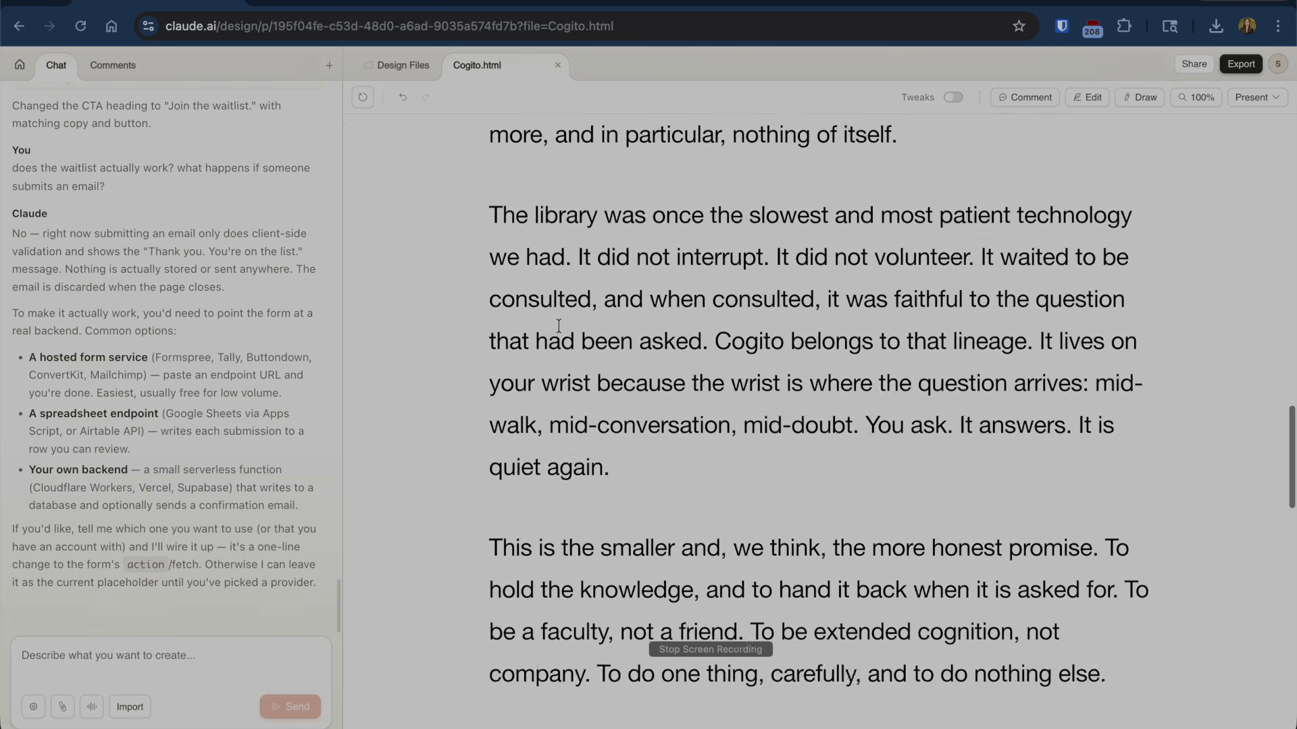
- Scroll the Cogito.html design preview down from the manifesto and back up
scroll(674, 317, up, 8)
key(super+Tab)
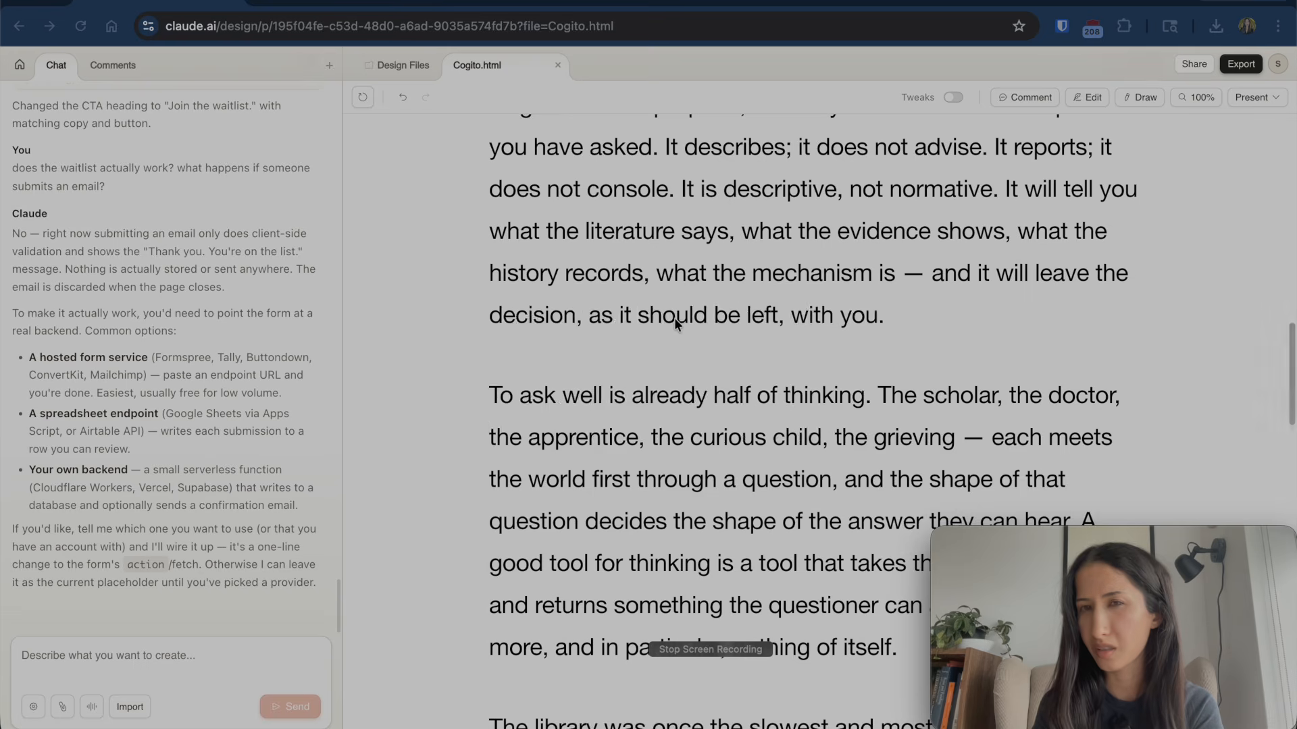
scroll(674, 317, up, 10)
scroll(674, 317, down, 10)
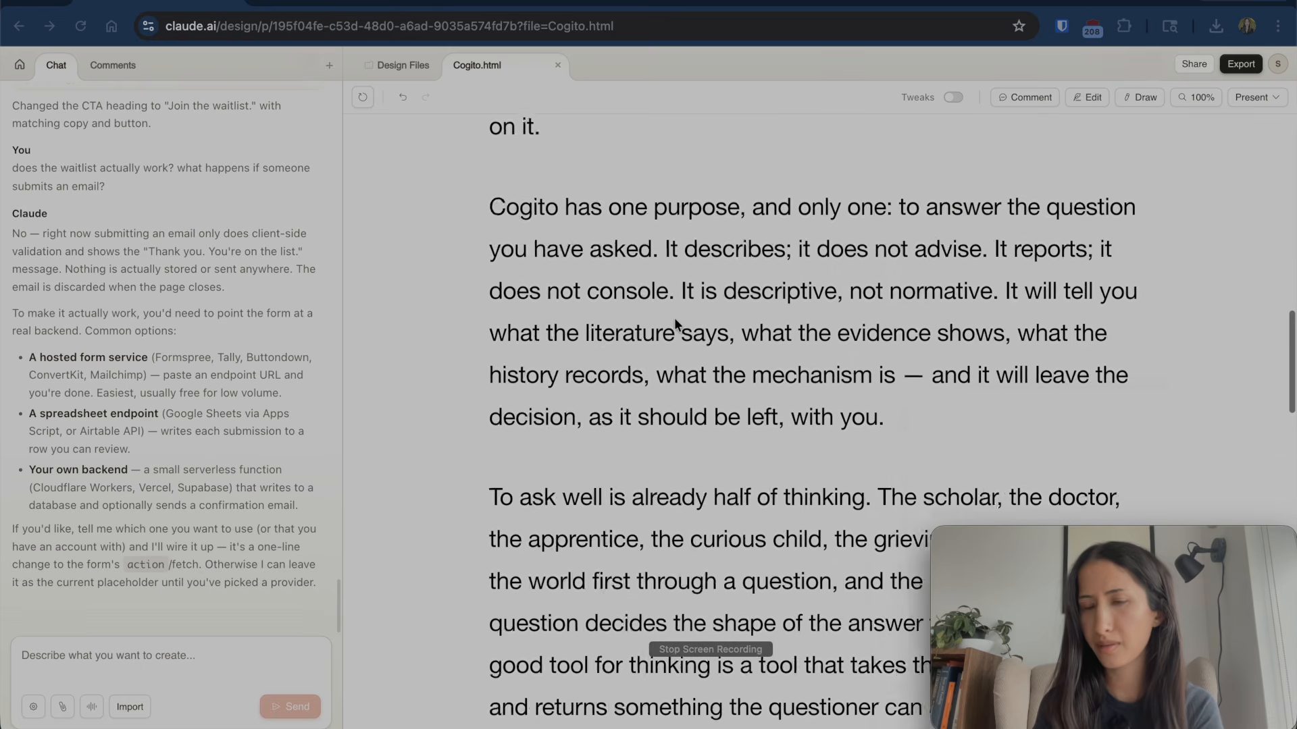
scroll(674, 317, down, 10)
scroll(704, 198, down, 5)
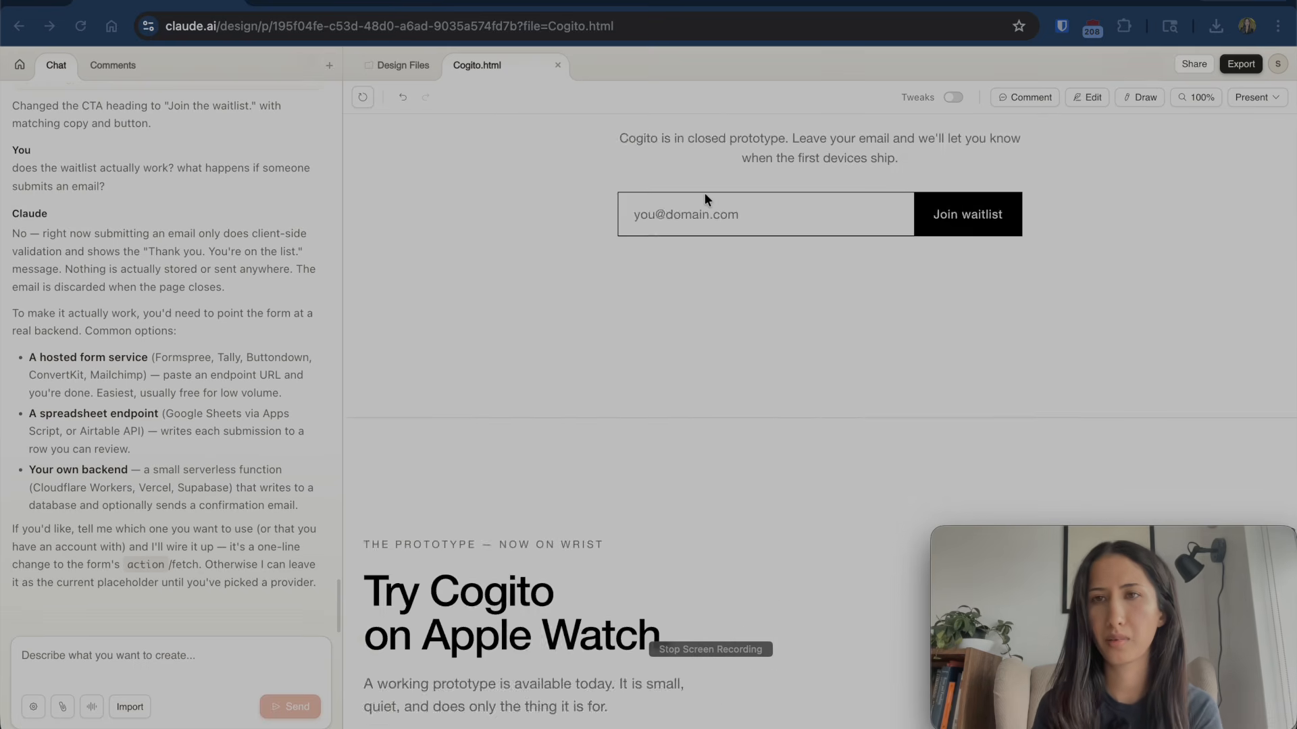
scroll(704, 196, down, 8)
scroll(704, 197, up, 15)
scroll(704, 197, up, 10)
scroll(703, 197, up, 8)
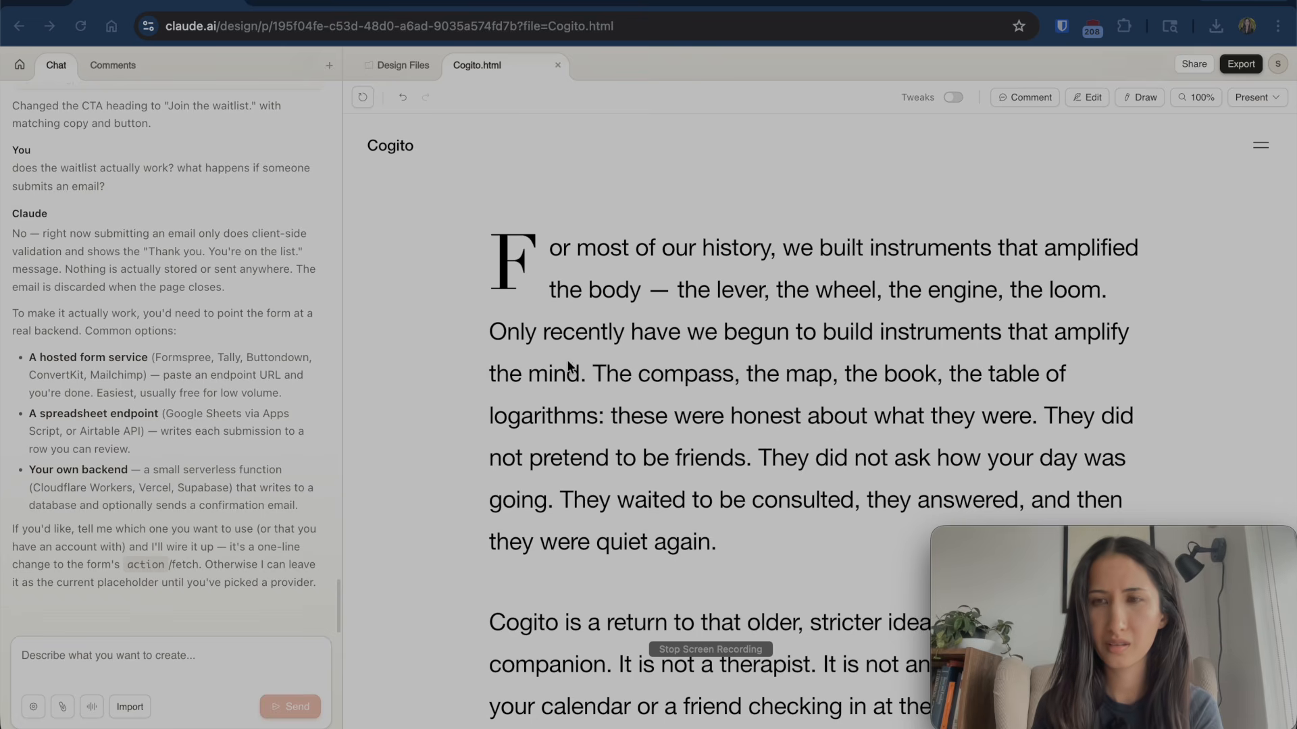
- Compare against the live cogitovoice.com page, dismissing address suggestions and checking its drop-cap manifesto
scroll(567, 365, down, 20)
scroll(567, 366, down, 5)
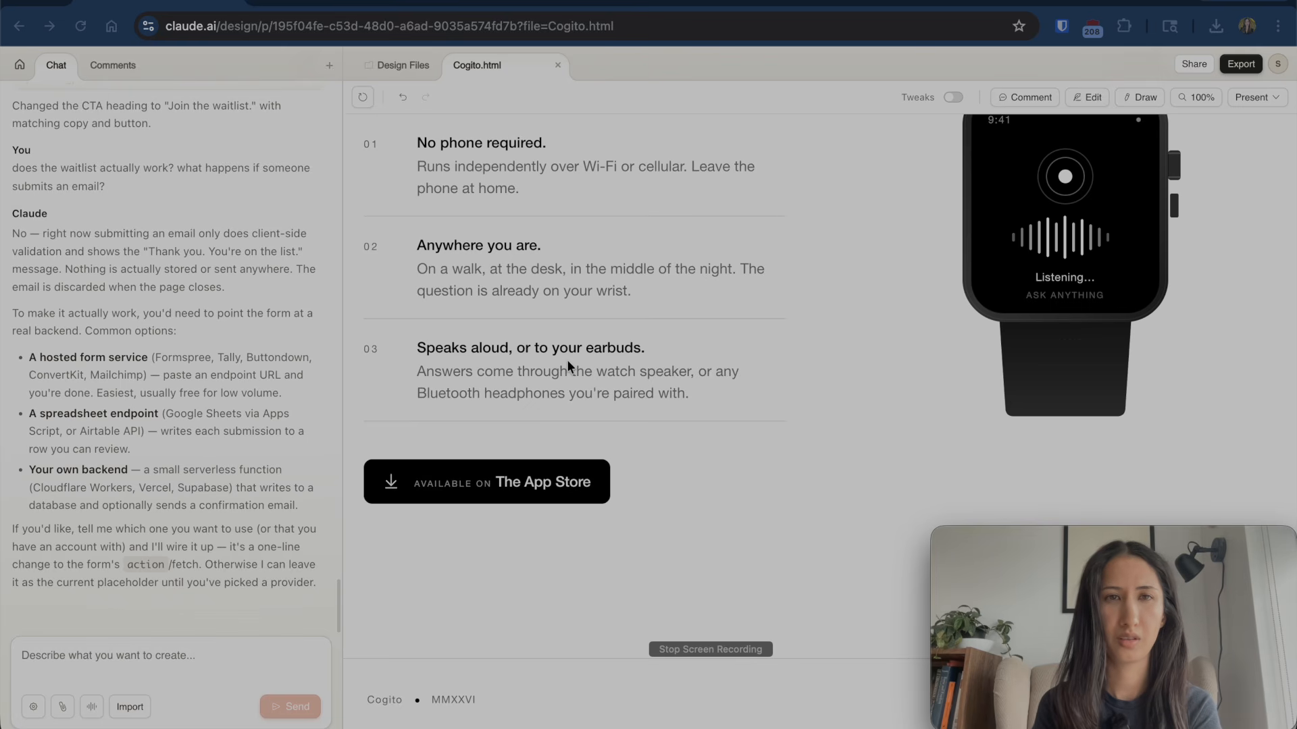
scroll(562, 379, up, 15)
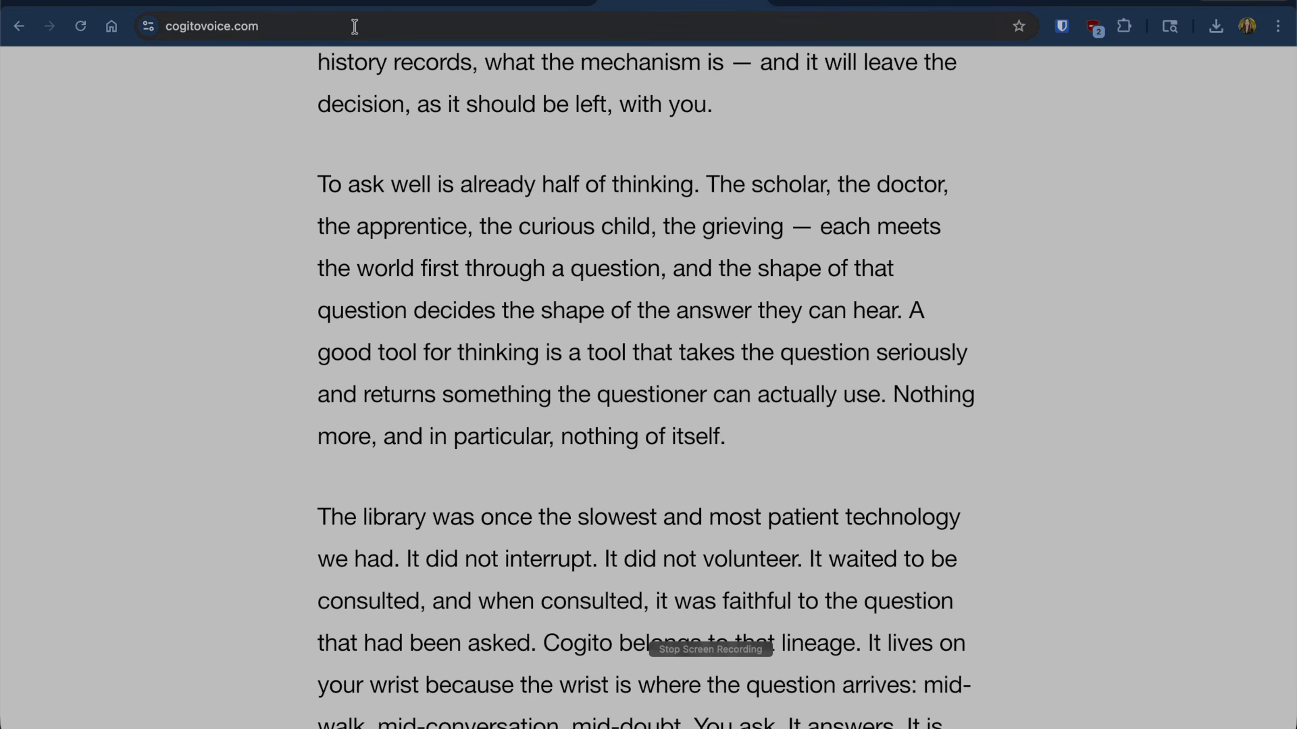
scroll(322, 318, down, 10)
scroll(262, 307, up, 6)
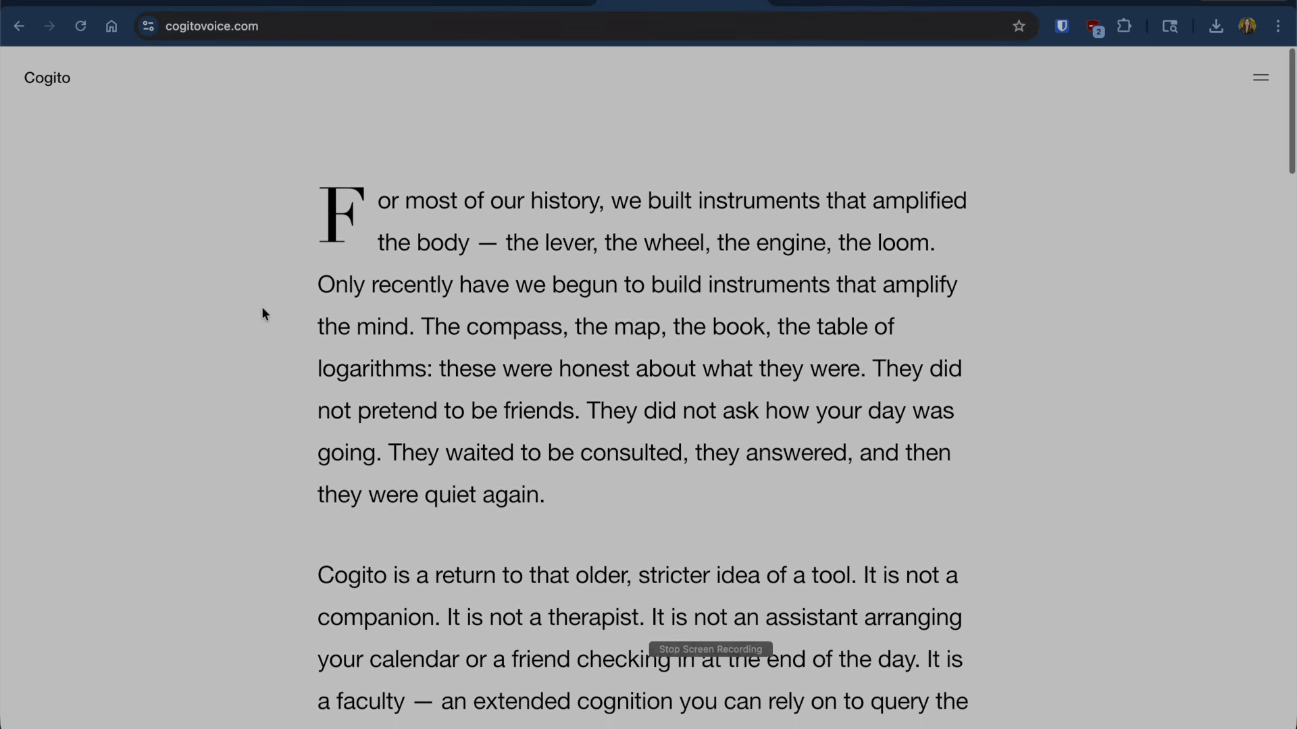
click(354, 27)
click(407, 119)
scroll(631, 419, down, 10)
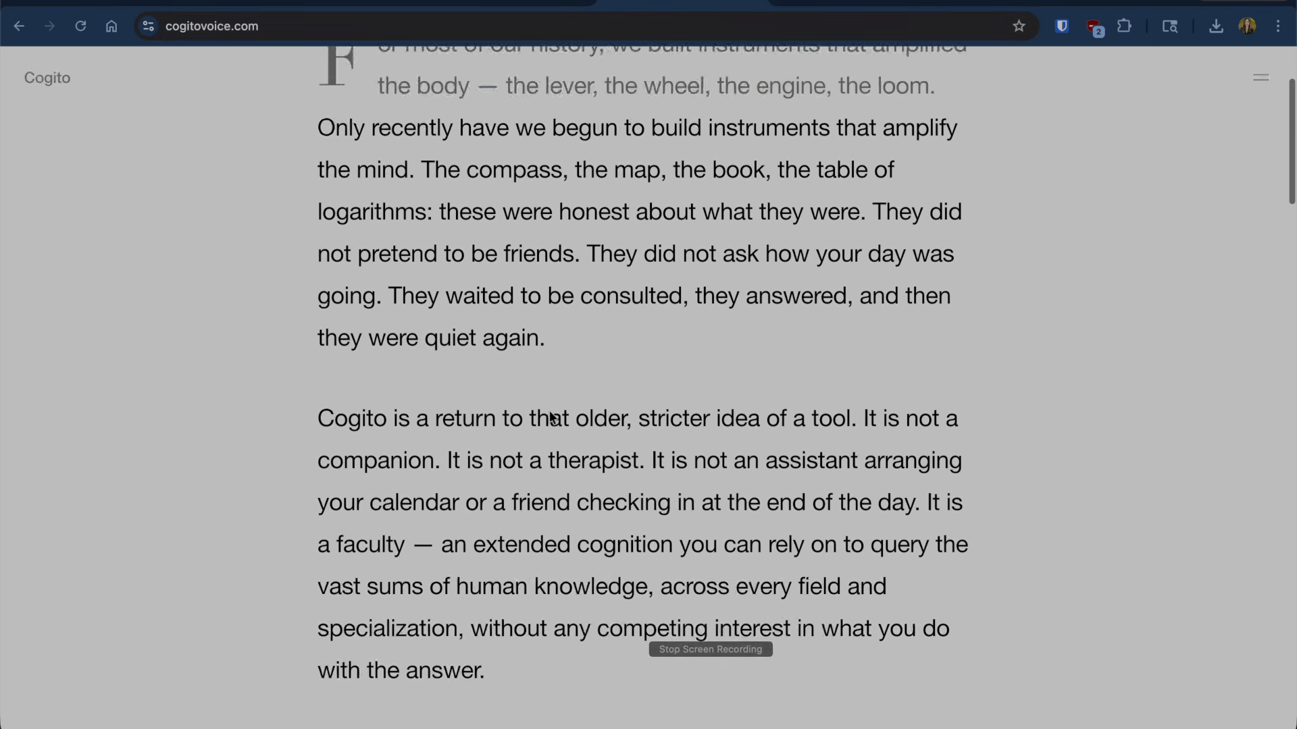